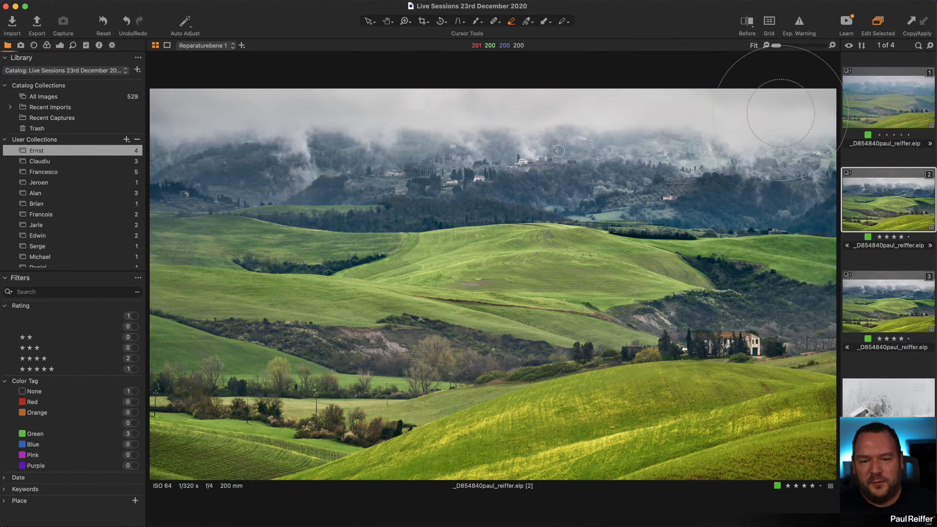
Turn on the split before/after view and move the divider across the landscape to compare the original with the edit
{"action": "left_click", "coordinate": [747, 23]}
{"action": "left_click_drag", "start_coordinate": [493, 295], "coordinate": [257, 329]}
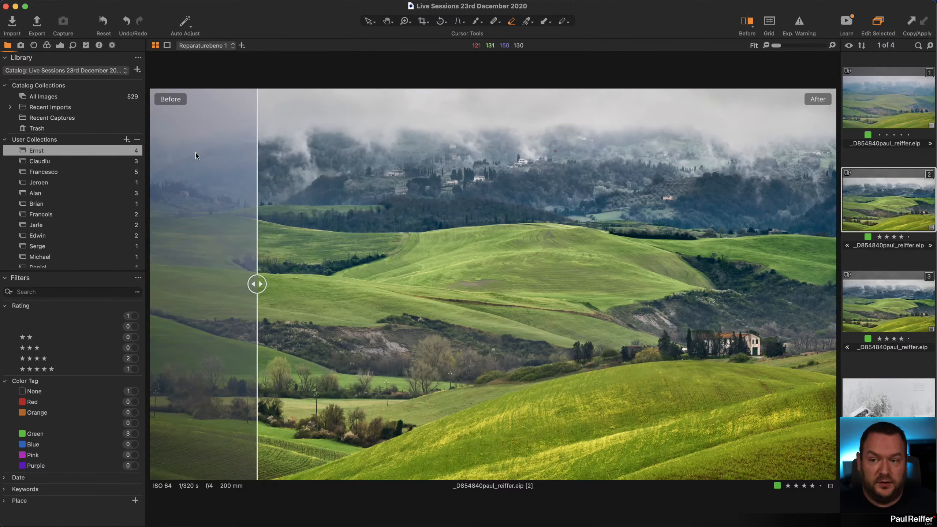
{"action": "left_click_drag", "start_coordinate": [263, 291], "coordinate": [583, 297]}
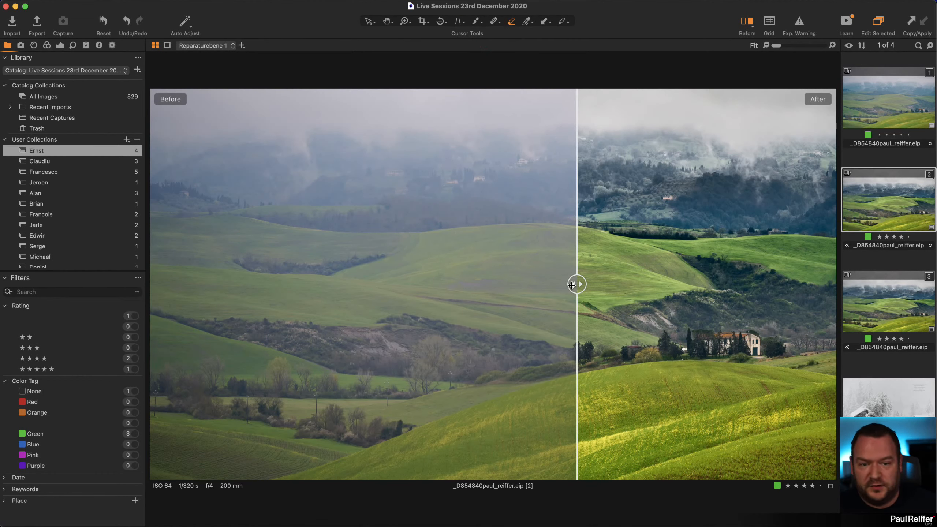
{"action": "left_click_drag", "start_coordinate": [572, 285], "coordinate": [352, 283]}
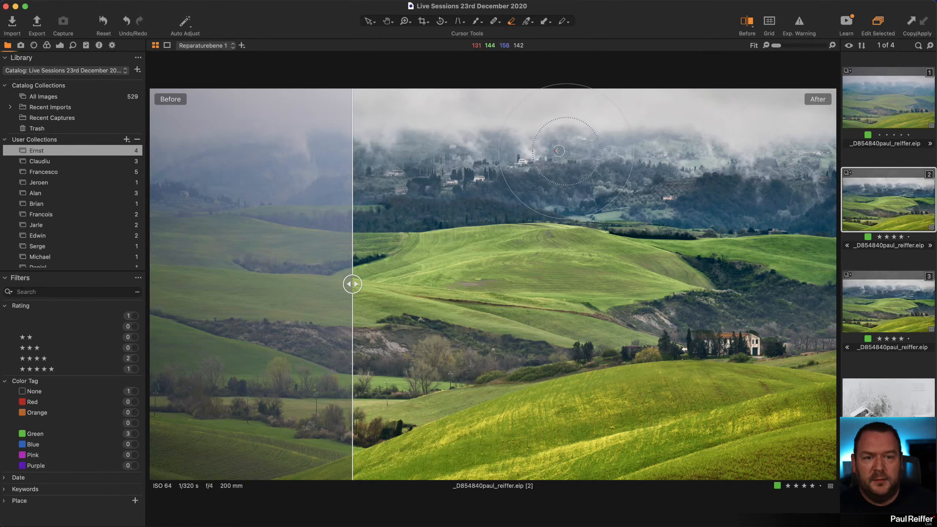
{"action": "left_click", "coordinate": [369, 21]}
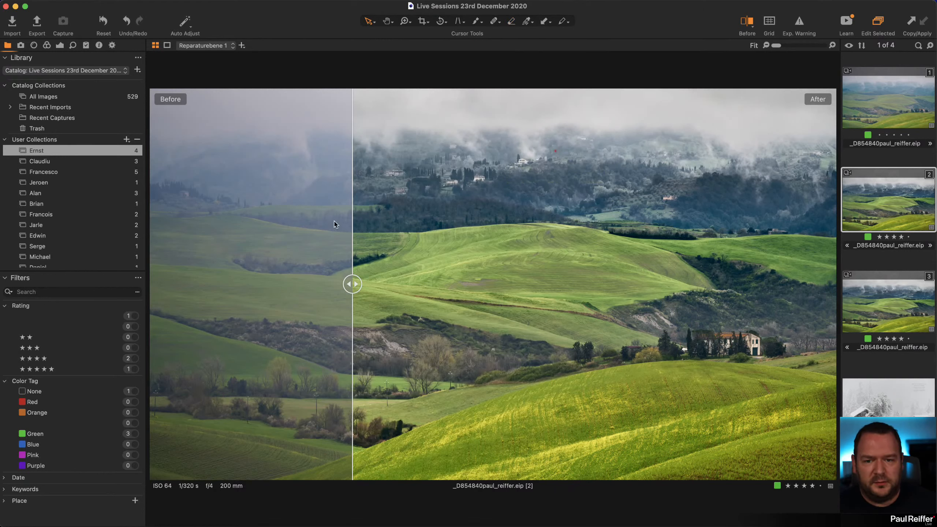
{"action": "left_click_drag", "start_coordinate": [353, 284], "coordinate": [292, 296]}
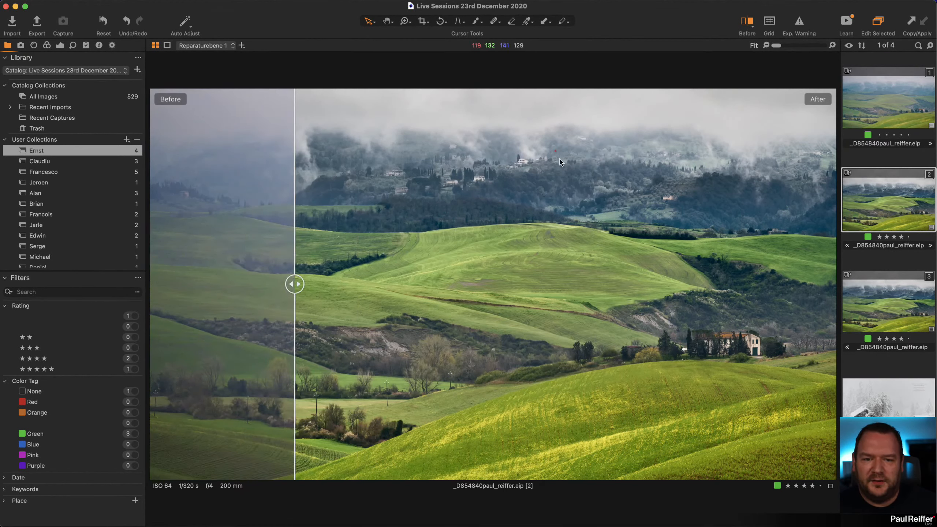
{"action": "left_click", "coordinate": [569, 25]}
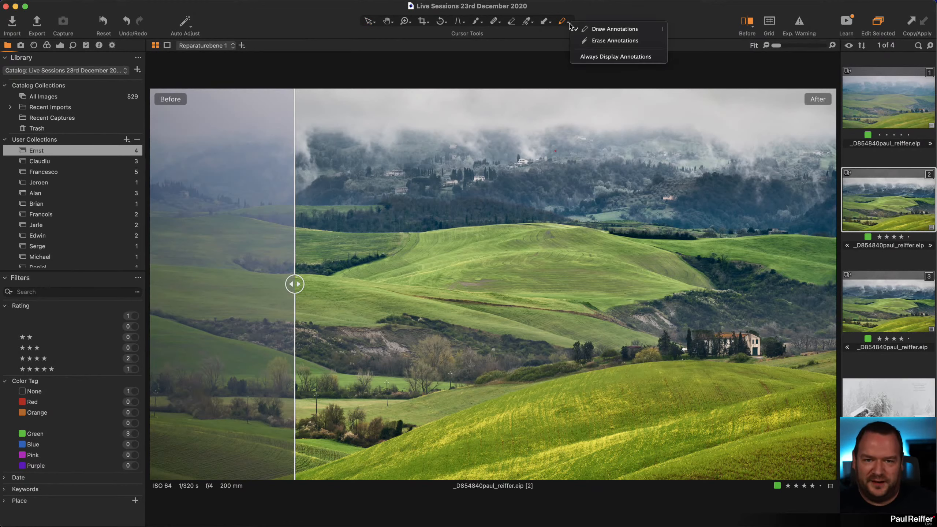
{"action": "left_click", "coordinate": [615, 41]}
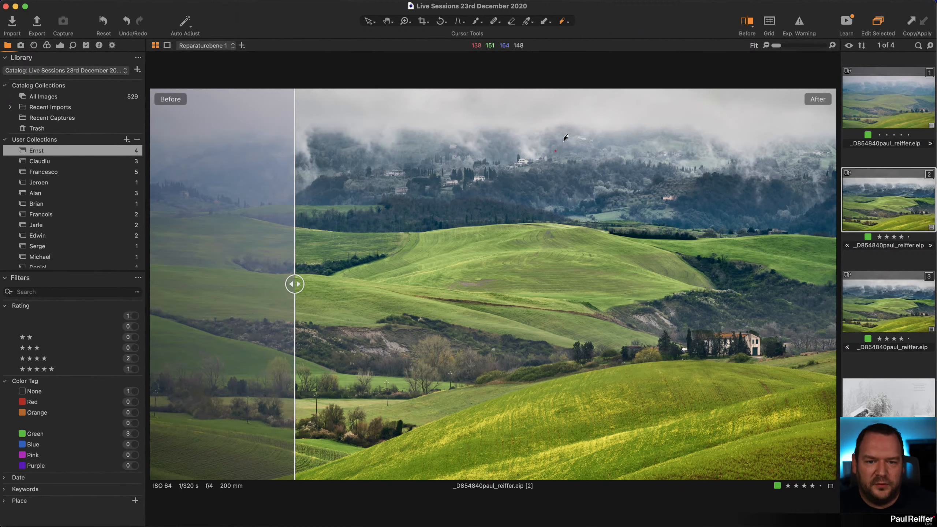
{"action": "left_click", "coordinate": [566, 21]}
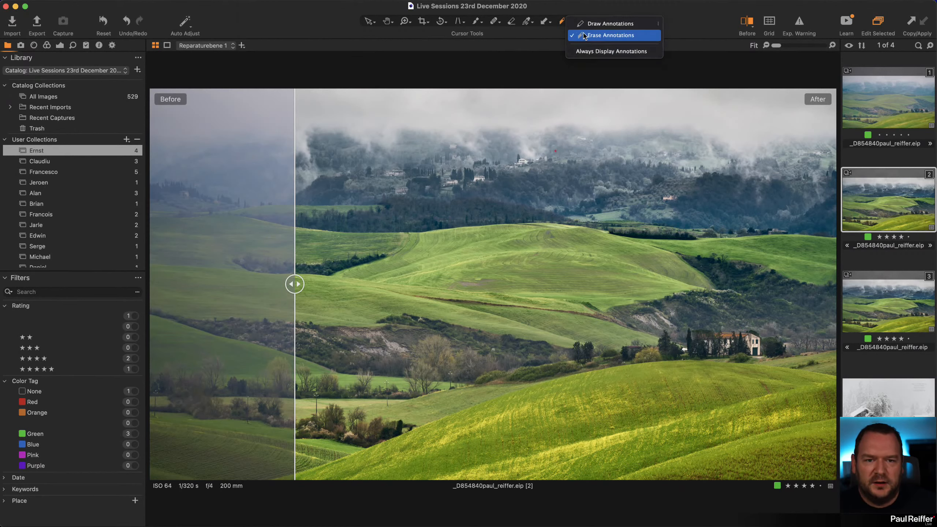
{"action": "left_click", "coordinate": [576, 36]}
{"action": "left_click", "coordinate": [550, 23]}
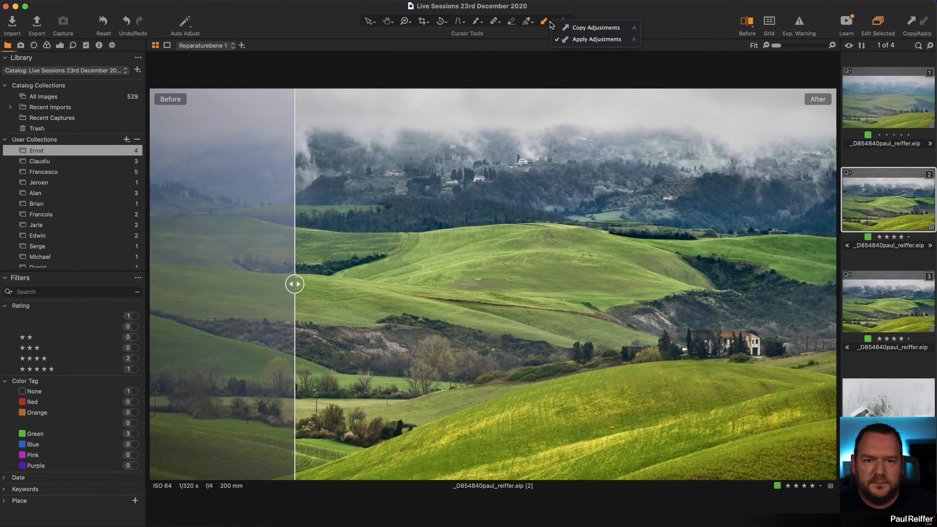
{"action": "left_click", "coordinate": [550, 23]}
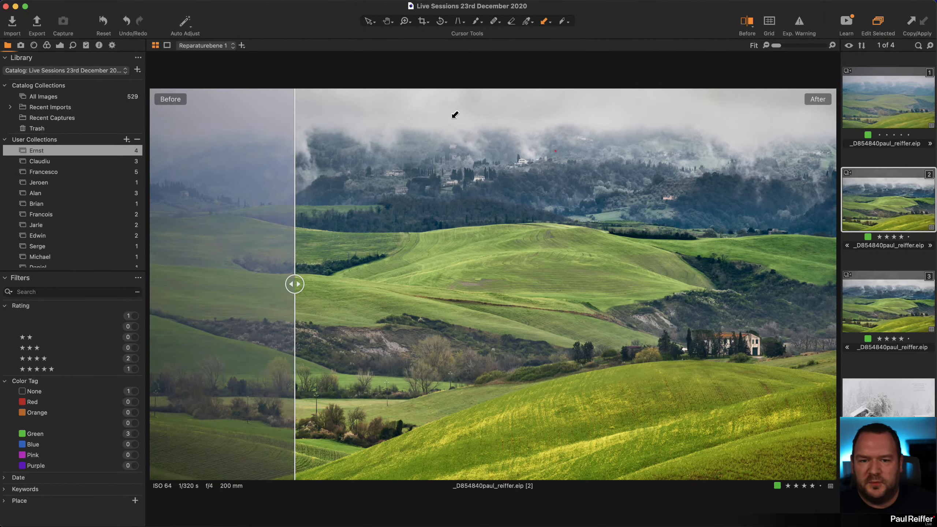
Hide the mask overlay on the third variant of the photo and review its layer list and the mist layer's exposure settings
{"action": "left_click", "coordinate": [898, 298]}
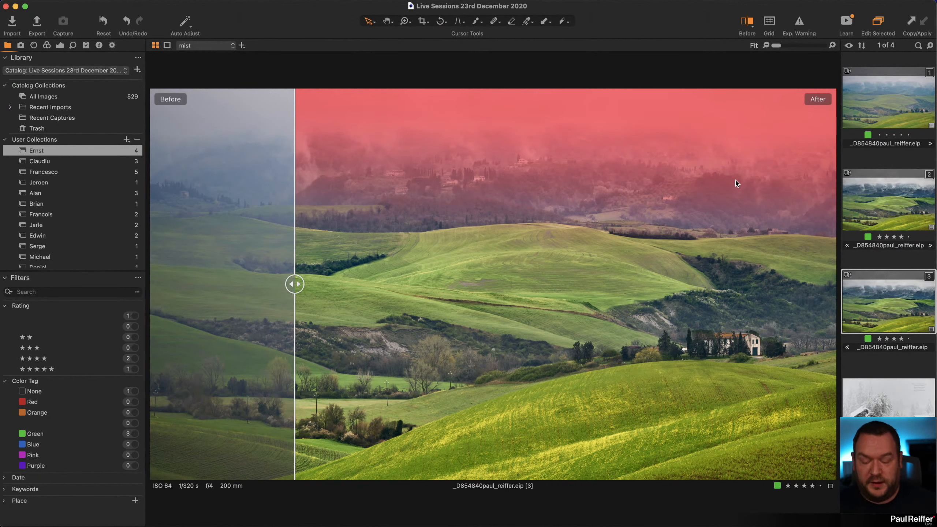
{"action": "key", "text": "m"}
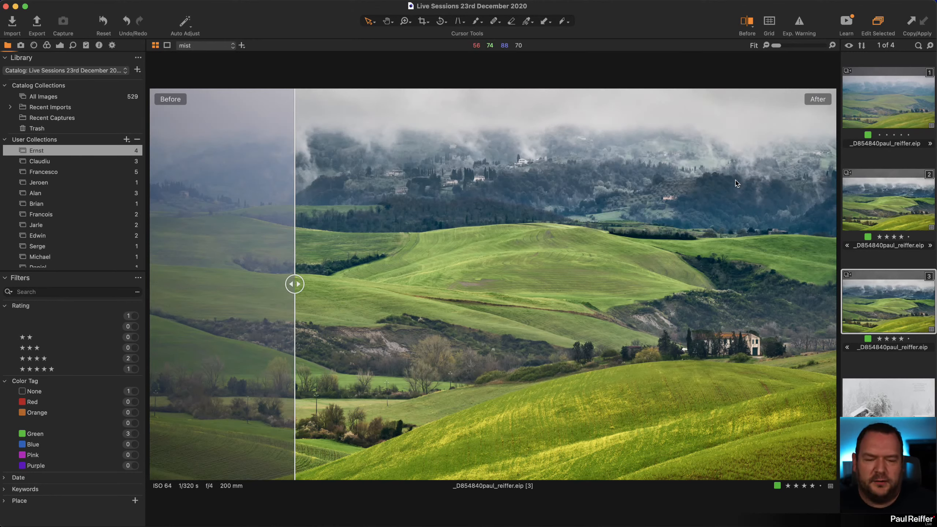
{"action": "left_click", "coordinate": [59, 46]}
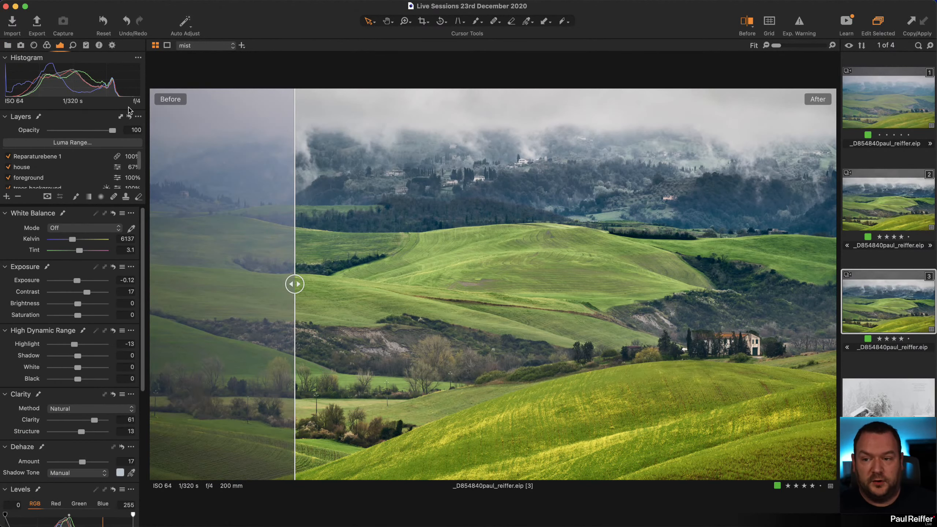
{"action": "scroll", "coordinate": [92, 185], "scroll_direction": "down", "scroll_amount": 3}
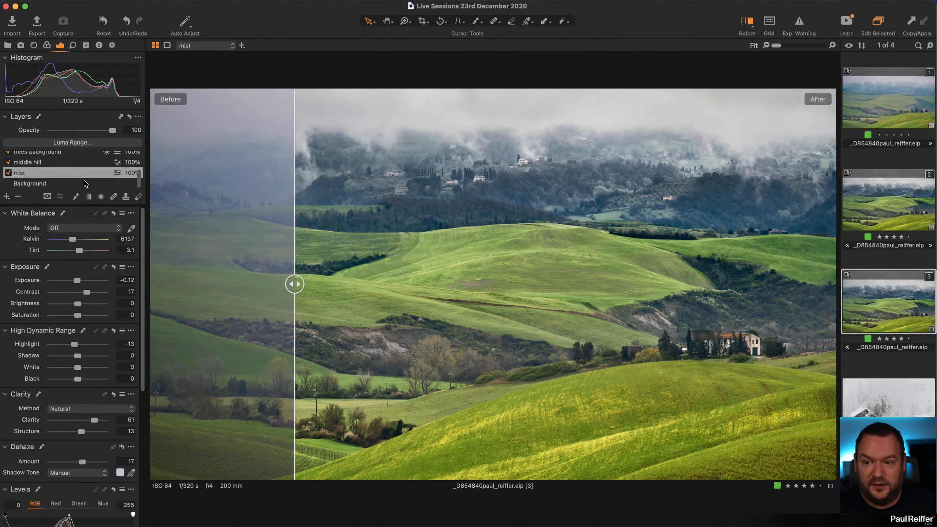
{"action": "scroll", "coordinate": [92, 183], "scroll_direction": "up", "scroll_amount": 3}
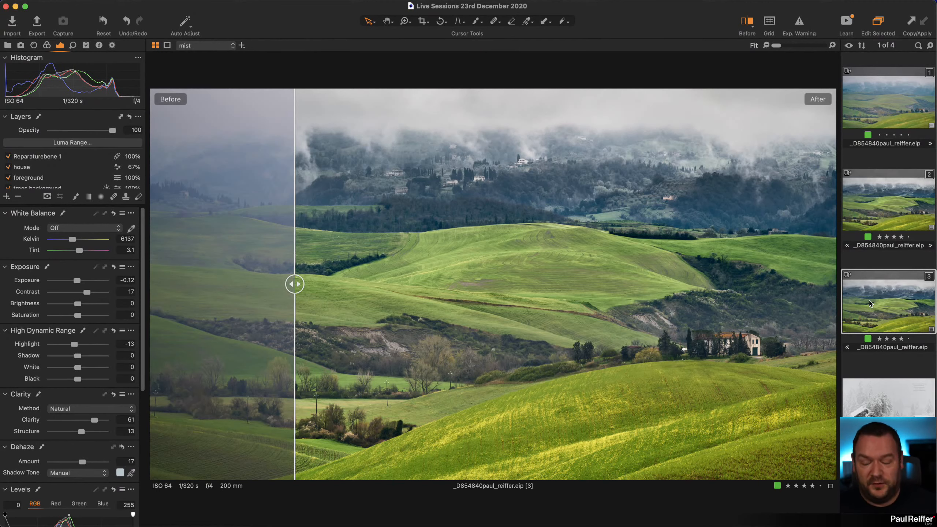
{"action": "scroll", "coordinate": [64, 177], "scroll_direction": "down", "scroll_amount": 3}
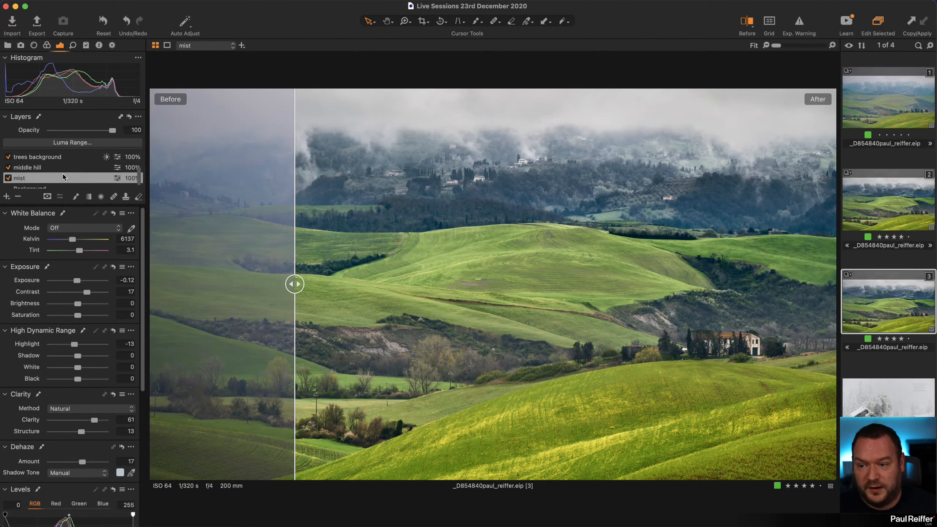
{"action": "scroll", "coordinate": [64, 177], "scroll_direction": "down", "scroll_amount": 2}
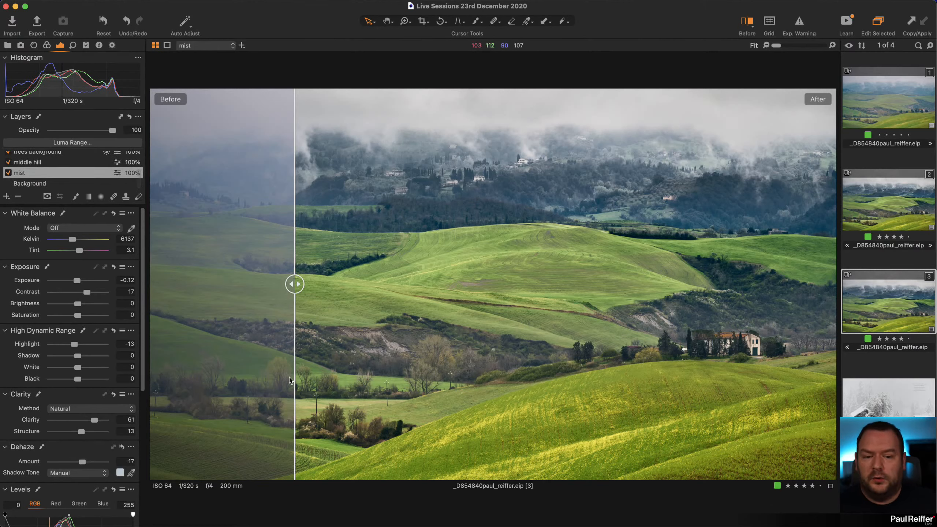
Show the Background layer's adjustments in the Advanced mode of the Color Editor
{"action": "left_click", "coordinate": [46, 45]}
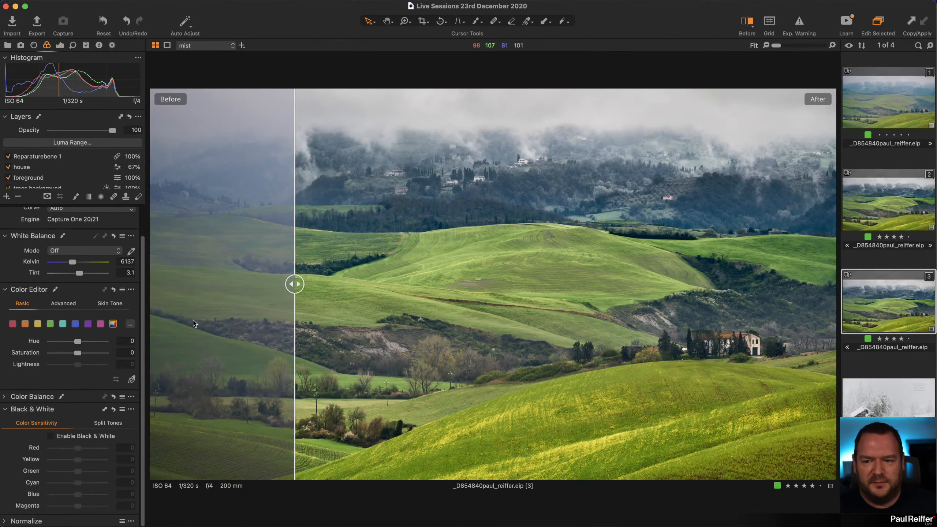
{"action": "left_click", "coordinate": [65, 307]}
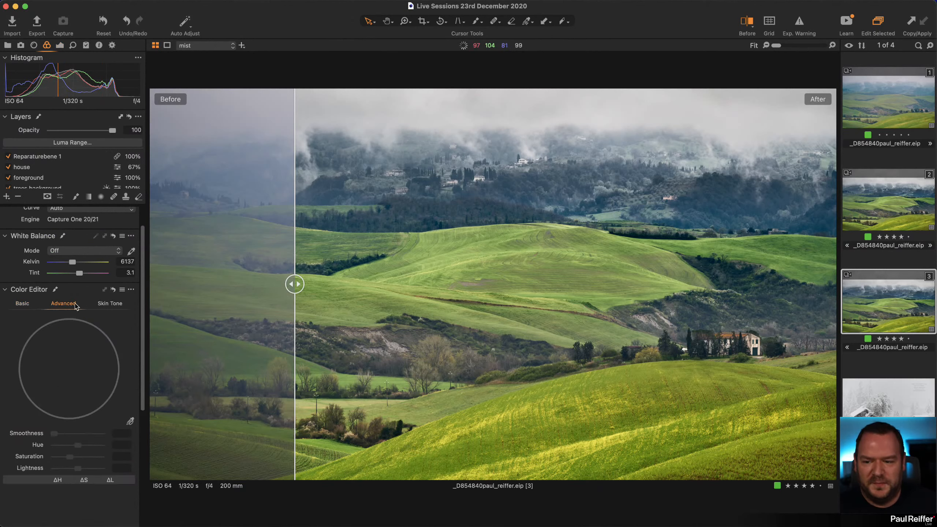
{"action": "scroll", "coordinate": [70, 280], "scroll_direction": "down", "scroll_amount": 5}
{"action": "scroll", "coordinate": [82, 188], "scroll_direction": "down", "scroll_amount": 3}
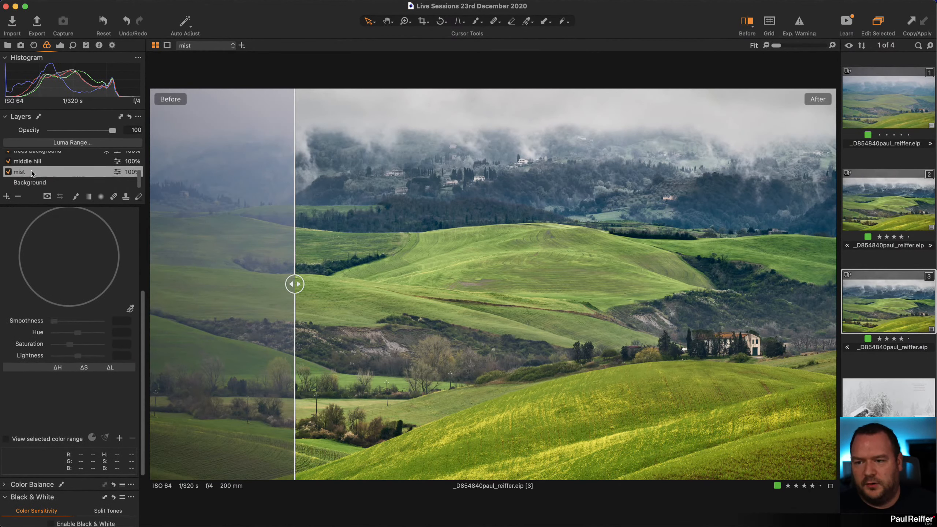
{"action": "left_click", "coordinate": [37, 184]}
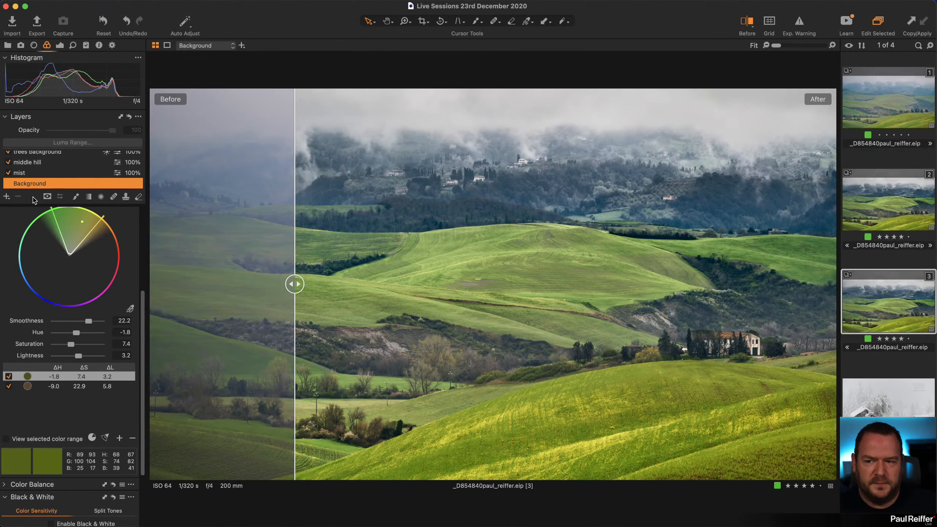
{"action": "scroll", "coordinate": [111, 258], "scroll_direction": "up", "scroll_amount": 3}
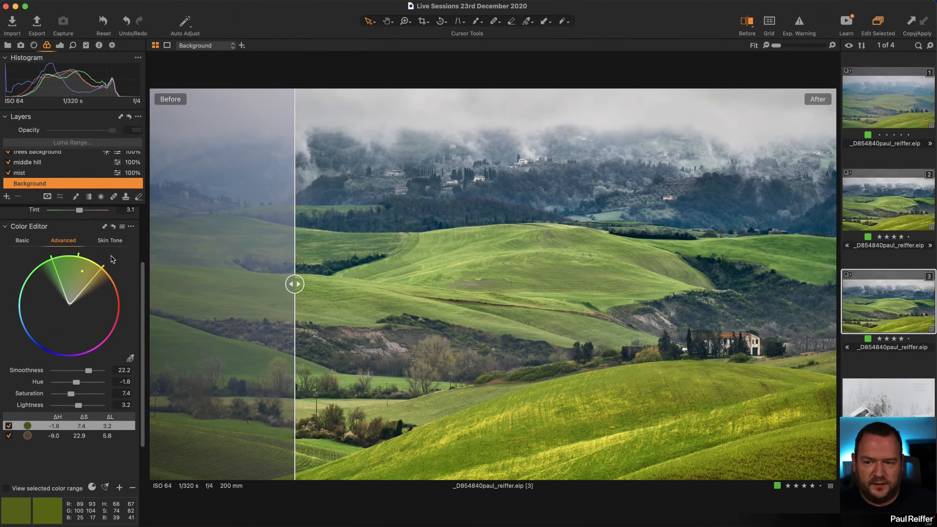
Temporarily reset the Background layer's Color Editor adjustments to compare the image with and without them
{"action": "left_click", "coordinate": [114, 227]}
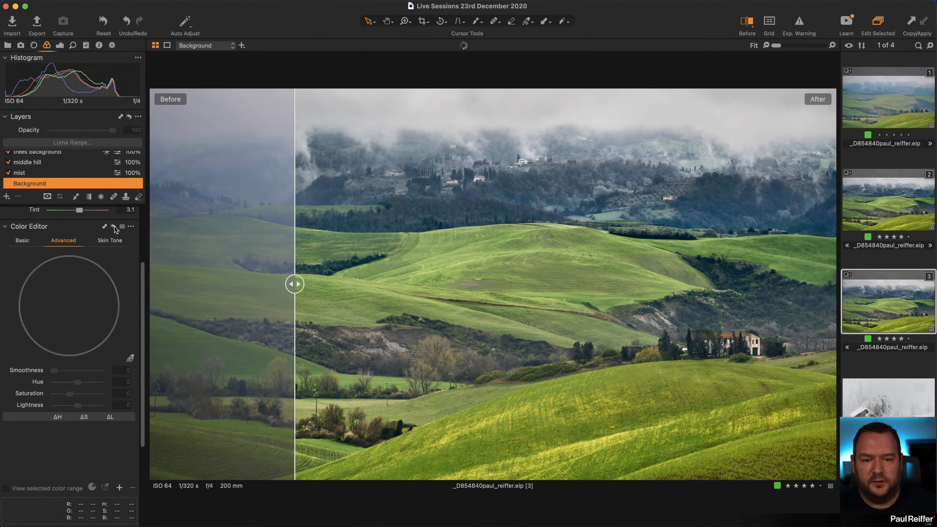
{"action": "left_click", "coordinate": [114, 227], "text": "alt"}
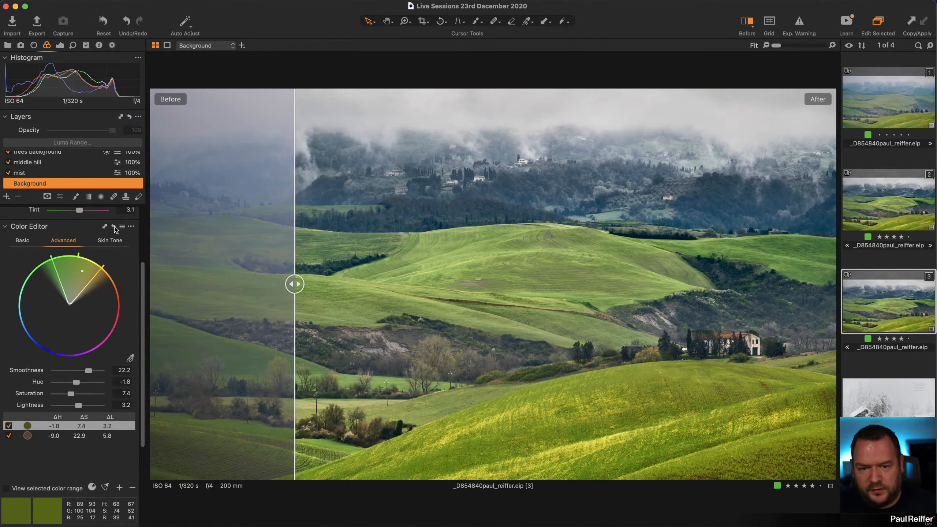
{"action": "left_click", "coordinate": [114, 227], "text": "alt"}
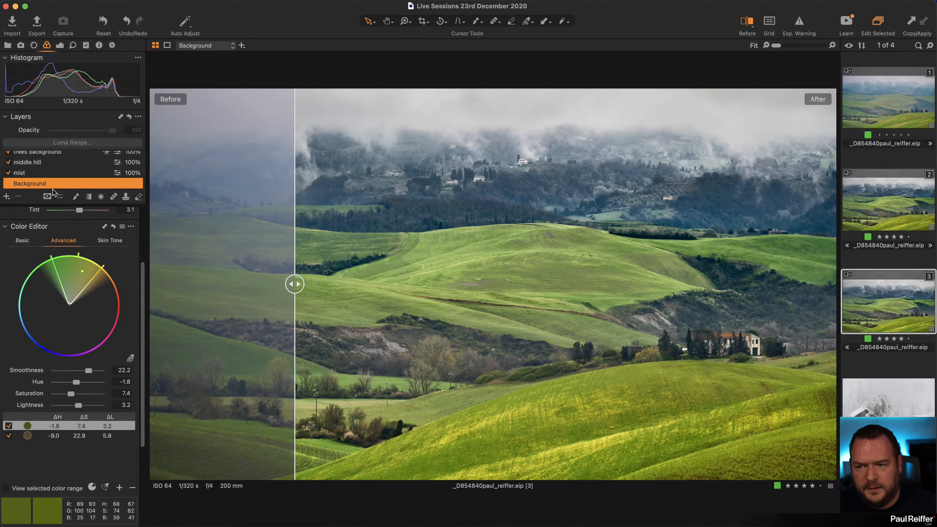
Select the middle hill layer and temporarily reset its Color Editor adjustment to compare the image without it
{"action": "left_click", "coordinate": [37, 163]}
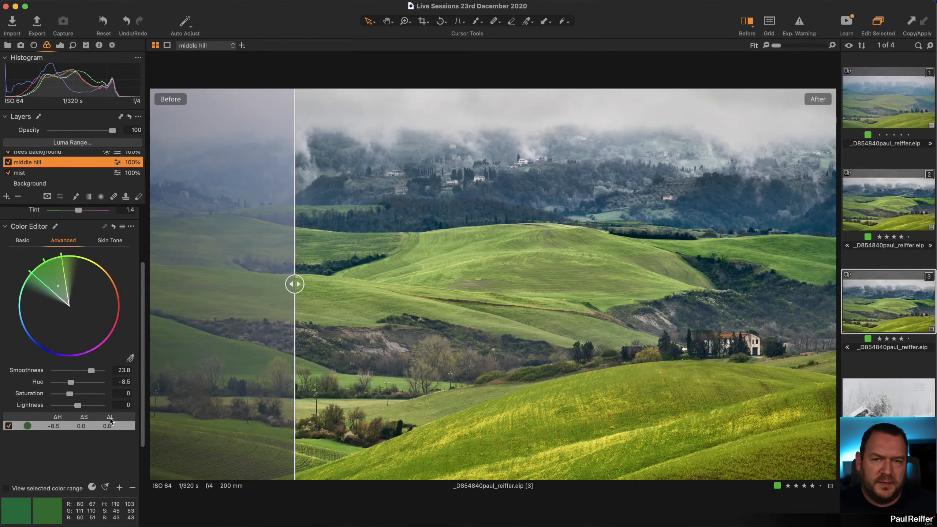
{"action": "left_click", "coordinate": [113, 227]}
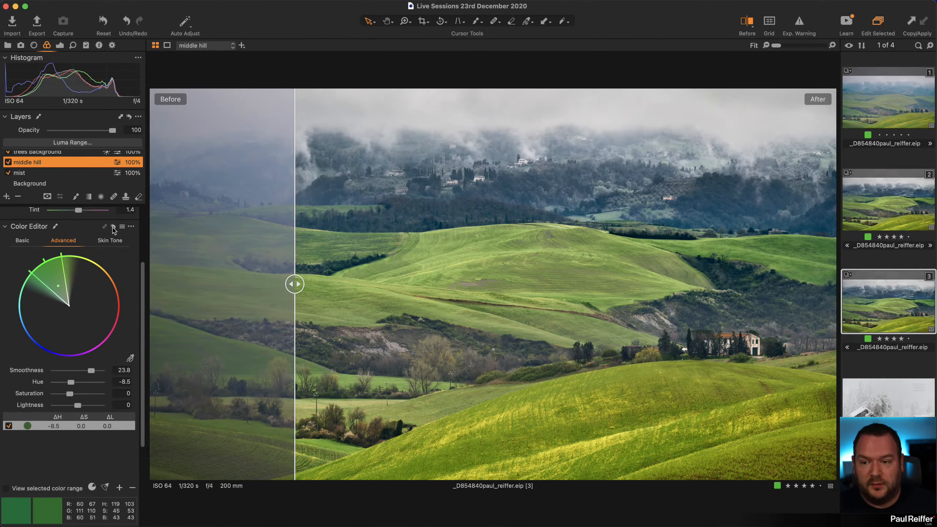
{"action": "left_click", "coordinate": [113, 227]}
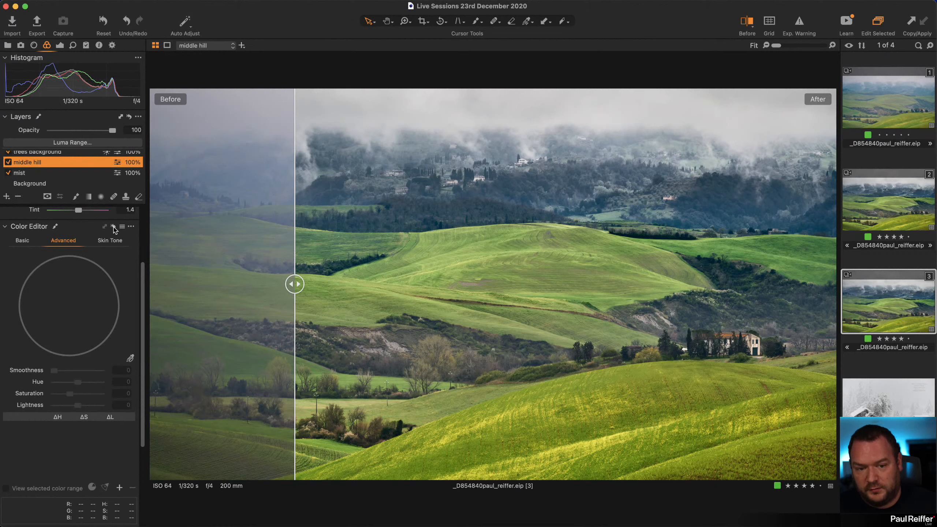
Check the trees background, foreground, Reparaturebene 1 and mist layers for advanced Color Editor adjustments
{"action": "left_click", "coordinate": [45, 154]}
{"action": "scroll", "coordinate": [57, 214], "scroll_direction": "up", "scroll_amount": 2}
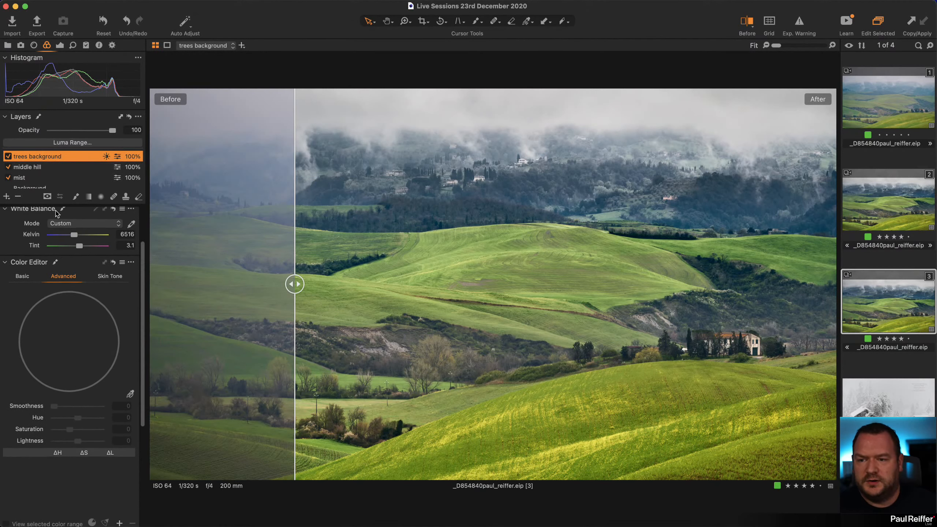
{"action": "scroll", "coordinate": [44, 174], "scroll_direction": "up", "scroll_amount": 3}
{"action": "left_click", "coordinate": [44, 178]}
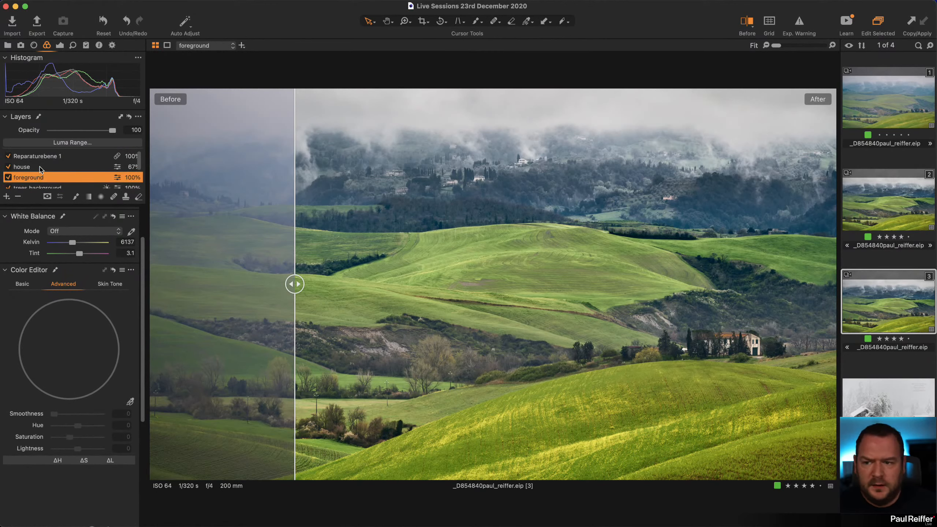
{"action": "left_click", "coordinate": [52, 157]}
{"action": "scroll", "coordinate": [37, 173], "scroll_direction": "up", "scroll_amount": 1}
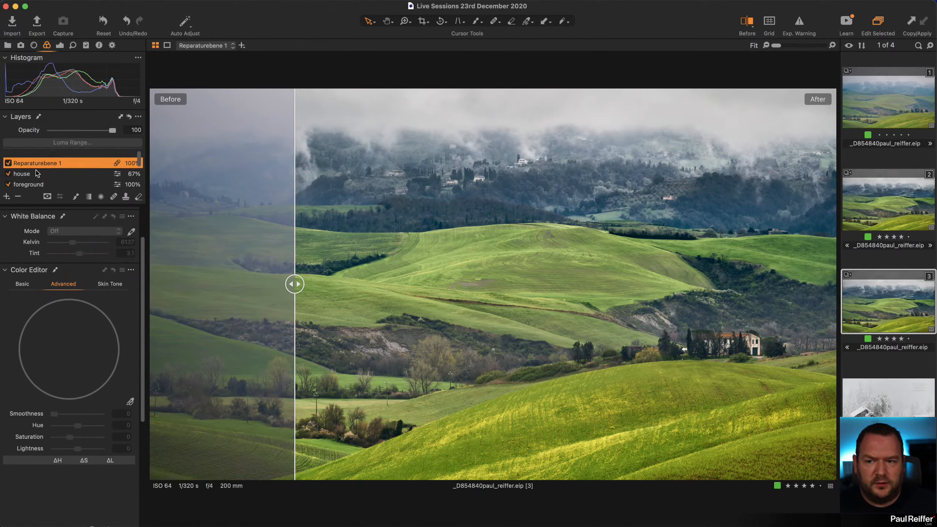
{"action": "scroll", "coordinate": [37, 174], "scroll_direction": "down", "scroll_amount": 3}
{"action": "left_click", "coordinate": [53, 172]}
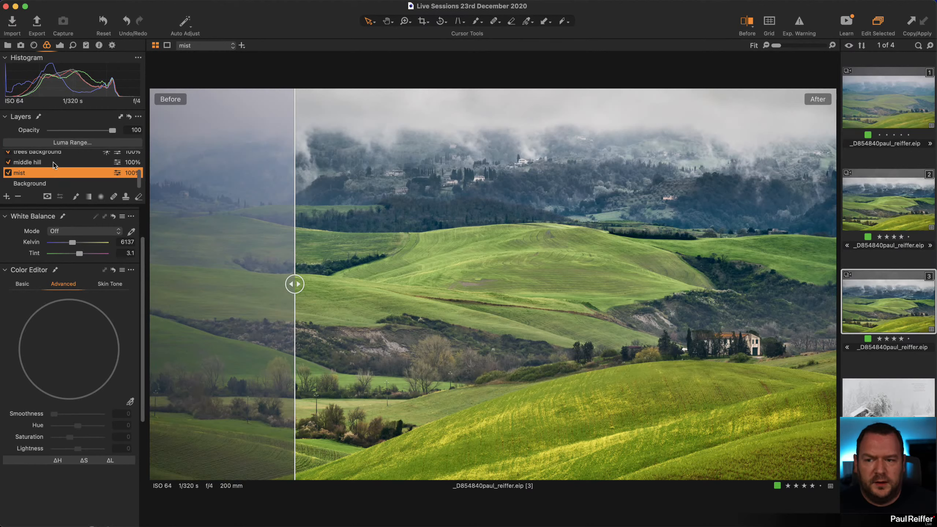
Inspect the Background layer's green color range adjustment and bring up the same layer's exposure settings
{"action": "left_click", "coordinate": [42, 183]}
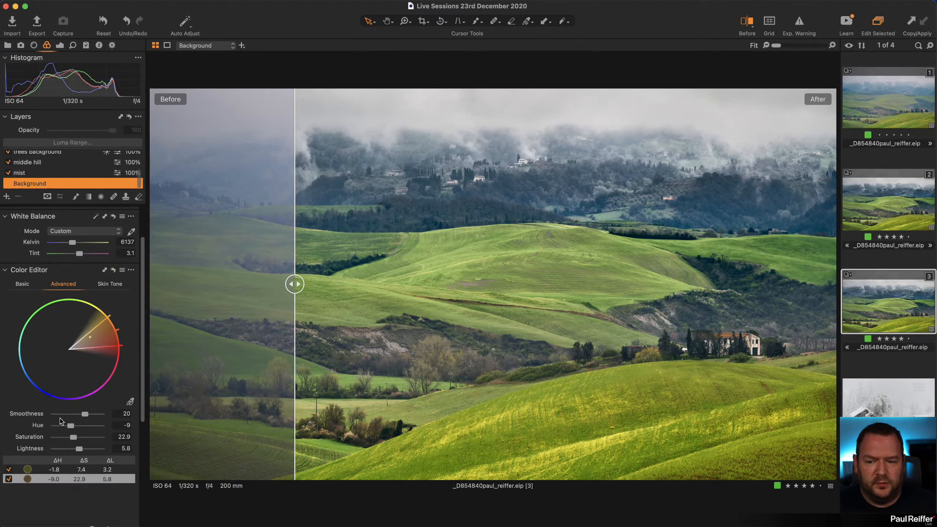
{"action": "left_click", "coordinate": [41, 470]}
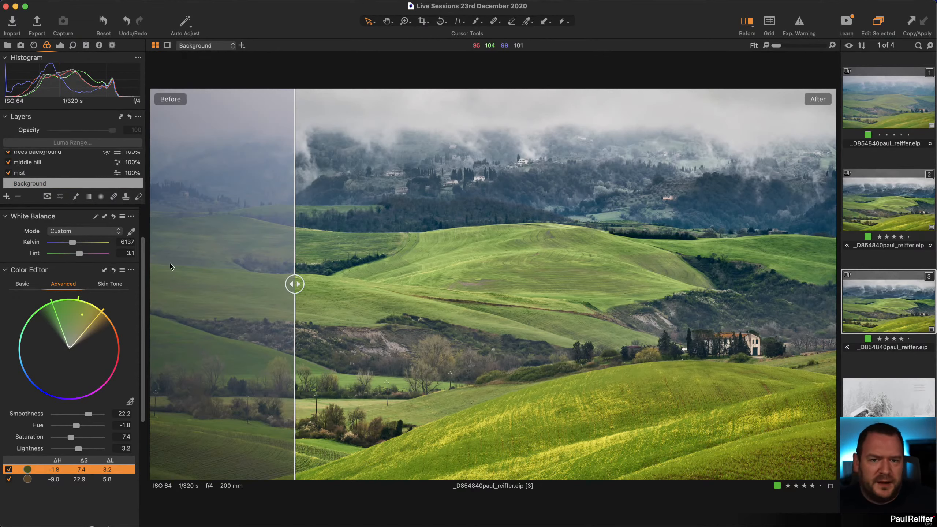
{"action": "left_click", "coordinate": [59, 47]}
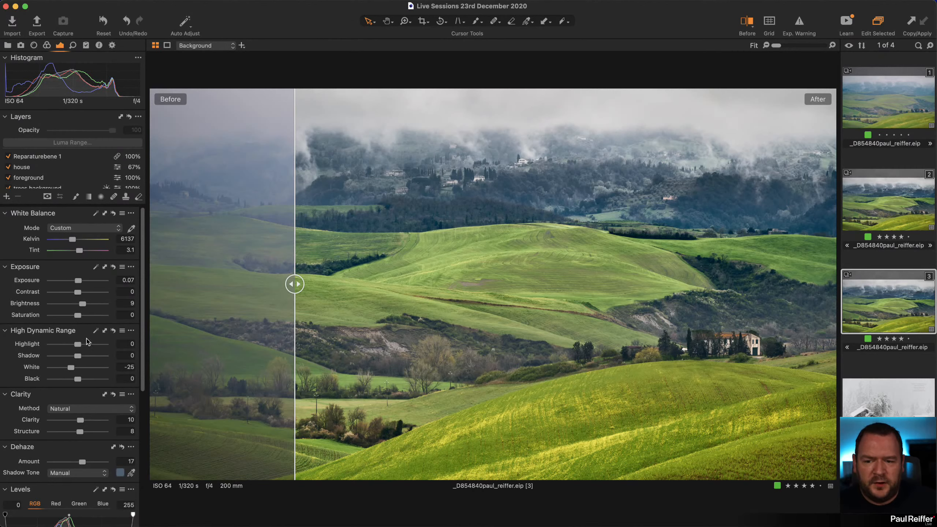
Select the middle hill layer and toggle it off and on to compare the image without it
{"action": "scroll", "coordinate": [45, 173], "scroll_direction": "down", "scroll_amount": 3}
{"action": "left_click", "coordinate": [37, 173]}
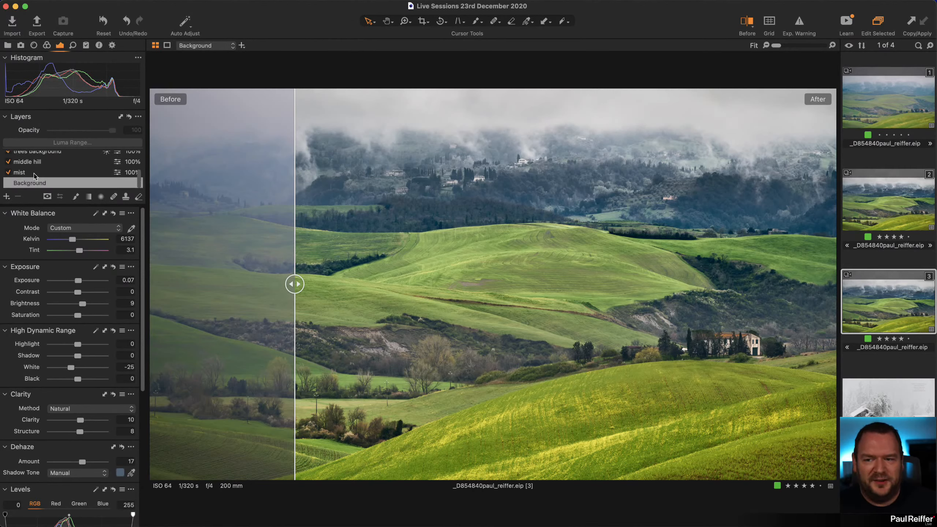
{"action": "left_click", "coordinate": [39, 165]}
{"action": "scroll", "coordinate": [45, 173], "scroll_direction": "up", "scroll_amount": 2}
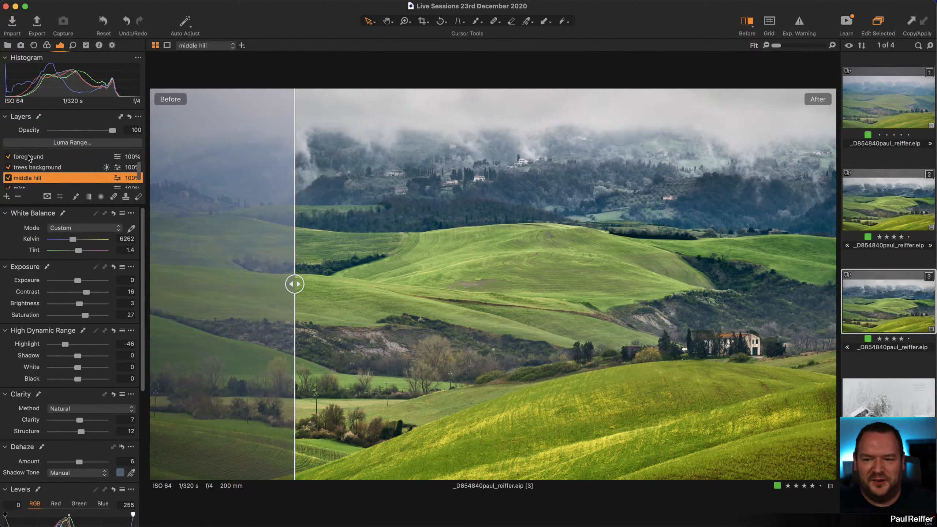
{"action": "left_click", "coordinate": [8, 178]}
{"action": "left_click", "coordinate": [8, 178]}
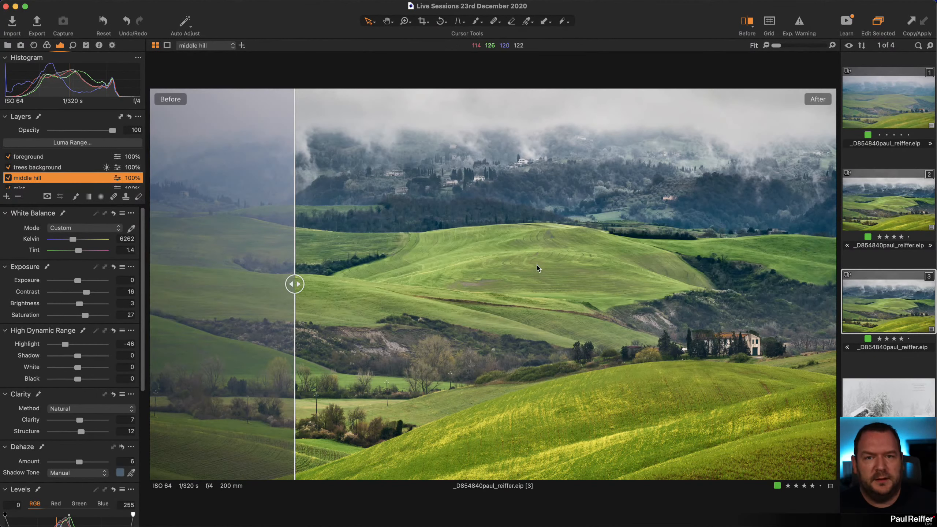
Inspect the exposure, dynamic range and clarity adjustments of the foreground, house and Reparaturebene 1 layers
{"action": "left_click", "coordinate": [35, 158]}
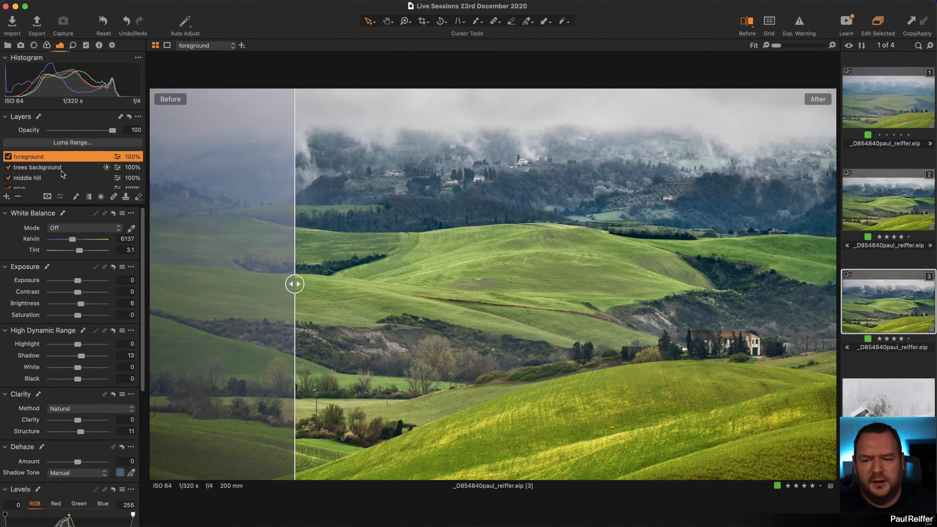
{"action": "scroll", "coordinate": [66, 173], "scroll_direction": "up", "scroll_amount": 2}
{"action": "left_click", "coordinate": [46, 165]}
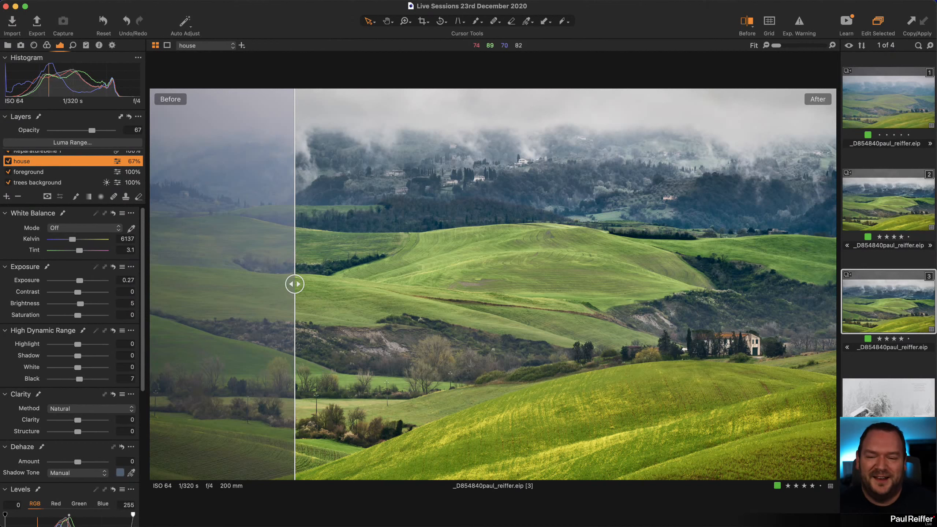
{"action": "scroll", "coordinate": [72, 161], "scroll_direction": "up", "scroll_amount": 1}
{"action": "left_click", "coordinate": [67, 157]}
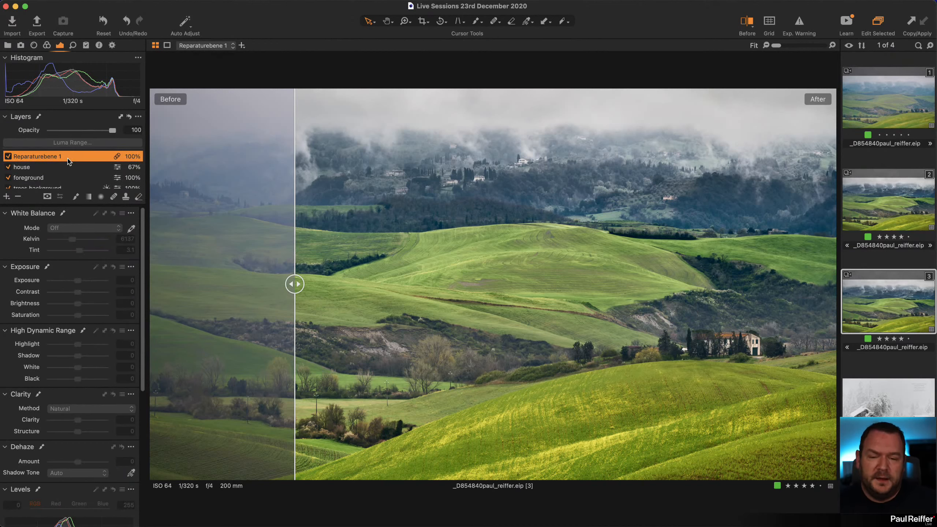
{"action": "left_click", "coordinate": [60, 168]}
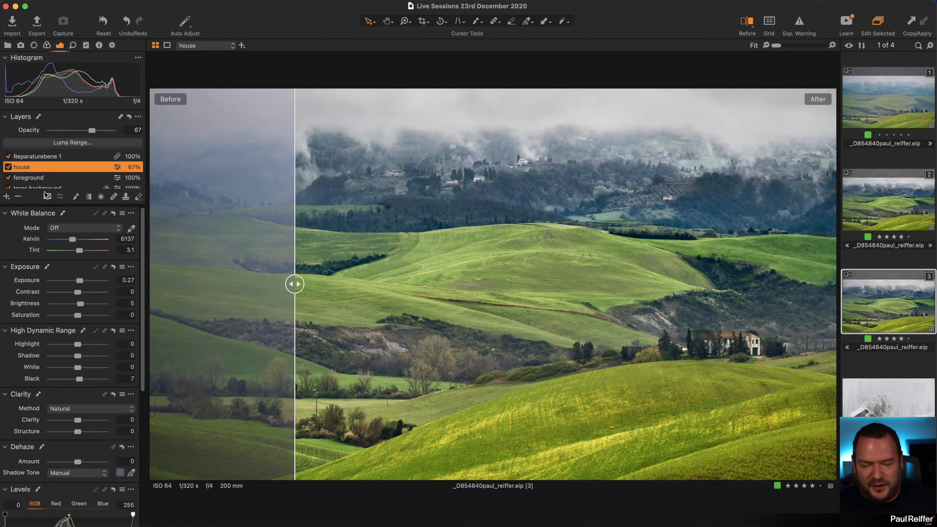
Toggle the foreground layer and the trees background layer off and on in turn to compare their effect
{"action": "left_click", "coordinate": [8, 178]}
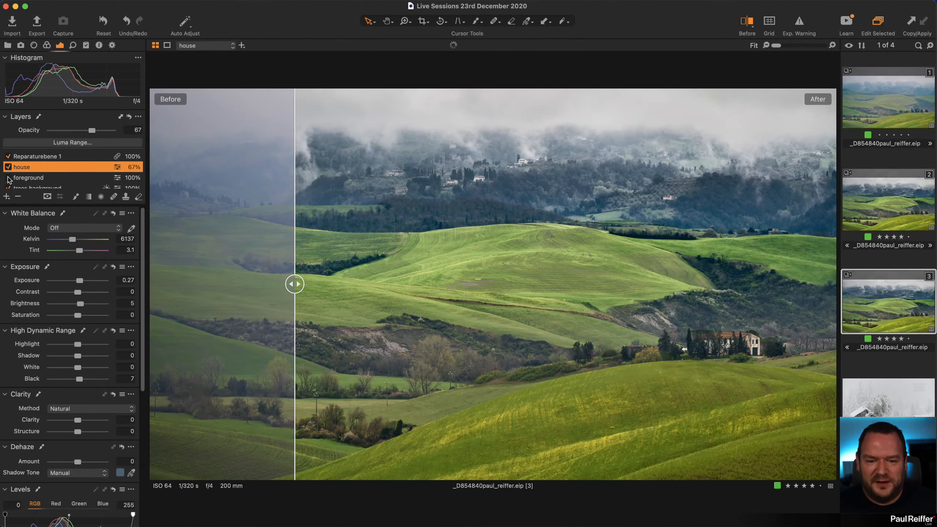
{"action": "left_click", "coordinate": [8, 178]}
{"action": "scroll", "coordinate": [26, 176], "scroll_direction": "down", "scroll_amount": 2}
{"action": "scroll", "coordinate": [46, 164], "scroll_direction": "up", "scroll_amount": 1}
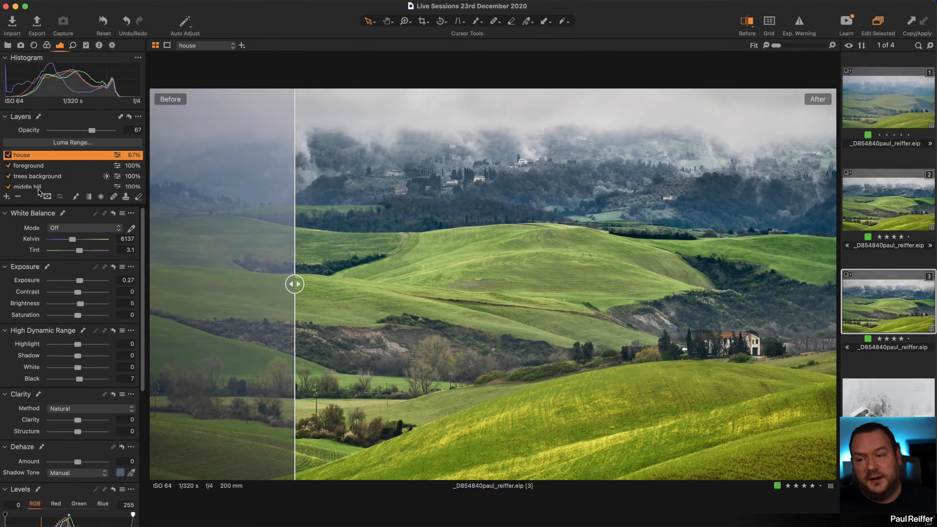
{"action": "left_click", "coordinate": [33, 177]}
{"action": "left_click", "coordinate": [8, 177]}
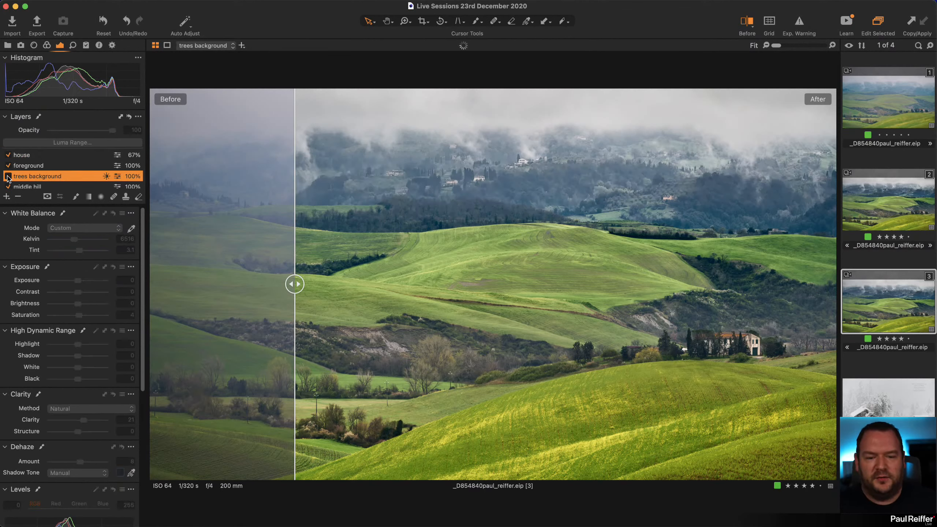
{"action": "left_click", "coordinate": [8, 176]}
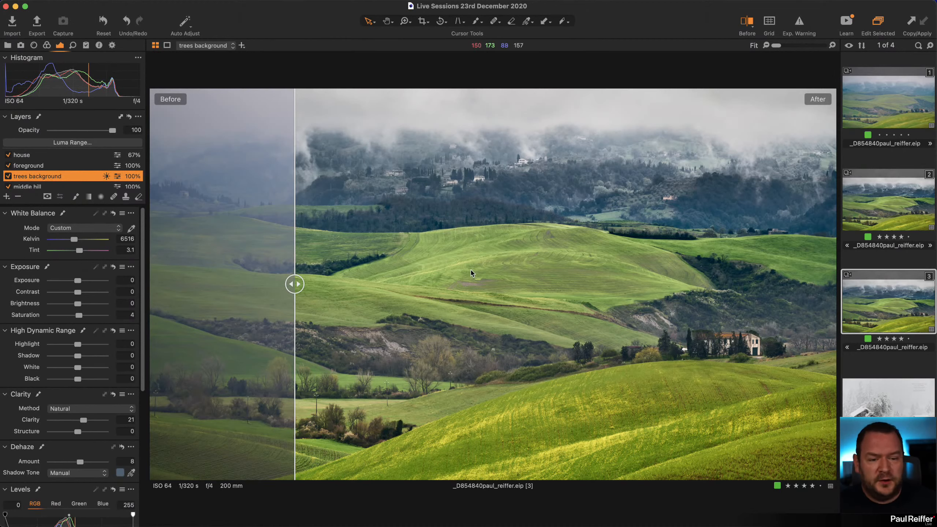
Switch the before/after comparison off and on again, and move its divider to just short of the image's middle
{"action": "scroll", "coordinate": [58, 176], "scroll_direction": "down", "scroll_amount": 2}
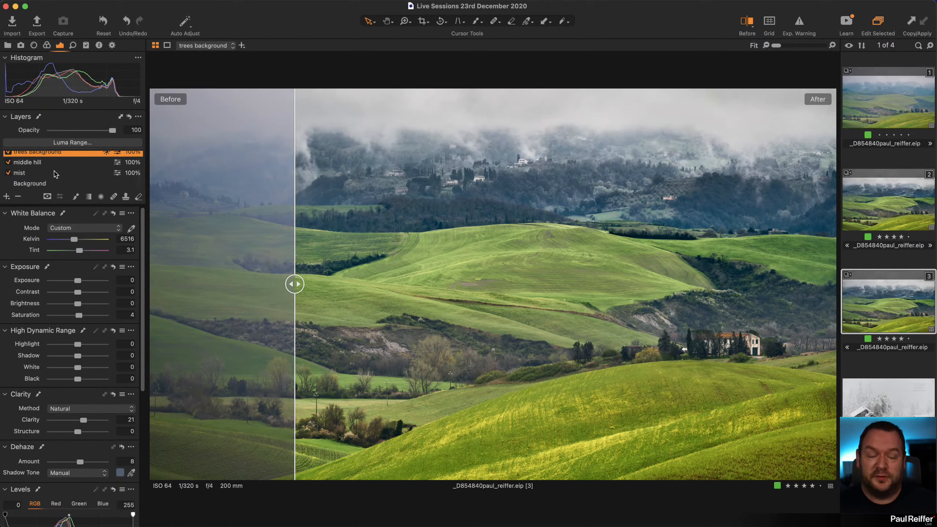
{"action": "scroll", "coordinate": [68, 177], "scroll_direction": "up", "scroll_amount": 3}
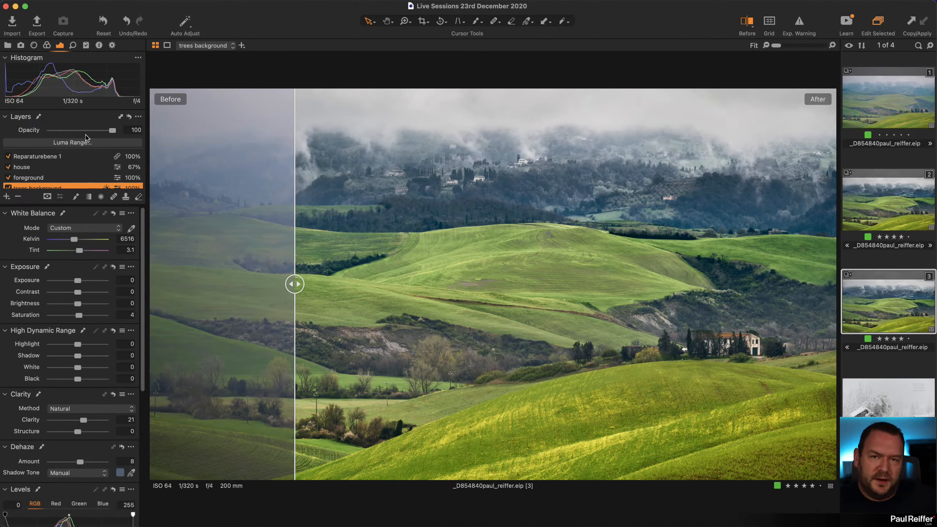
{"action": "key", "text": "y"}
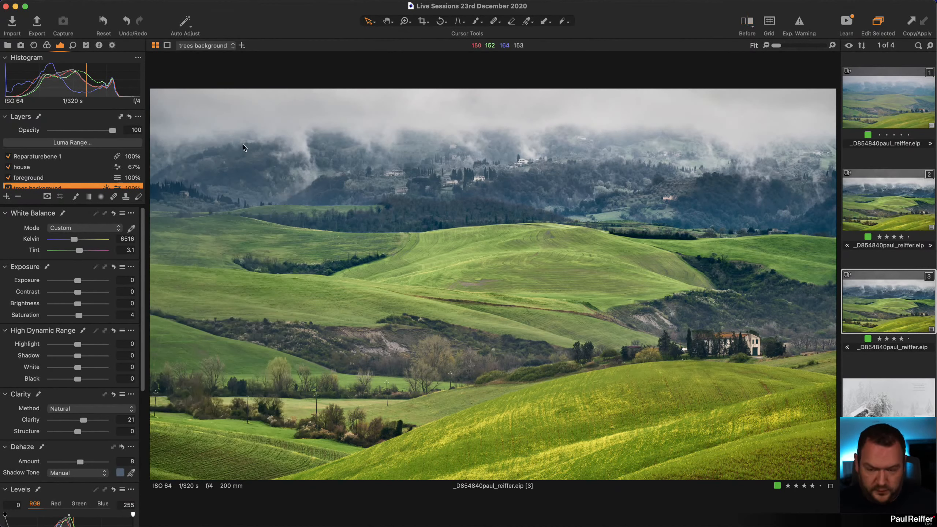
{"action": "key", "text": "y"}
{"action": "left_click_drag", "start_coordinate": [493, 332], "coordinate": [400, 416]}
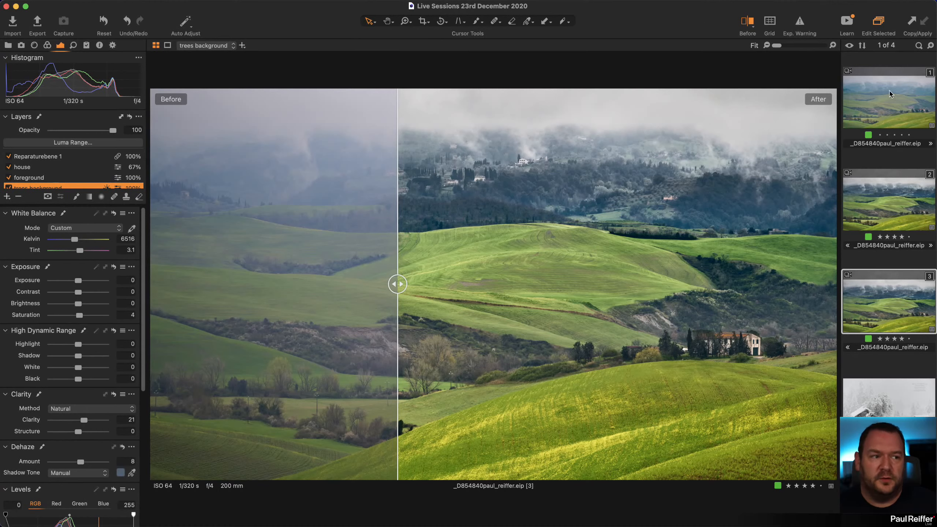
Check the available before/after view modes and turn off the split comparison to show only the edited image
{"action": "left_click", "coordinate": [753, 30]}
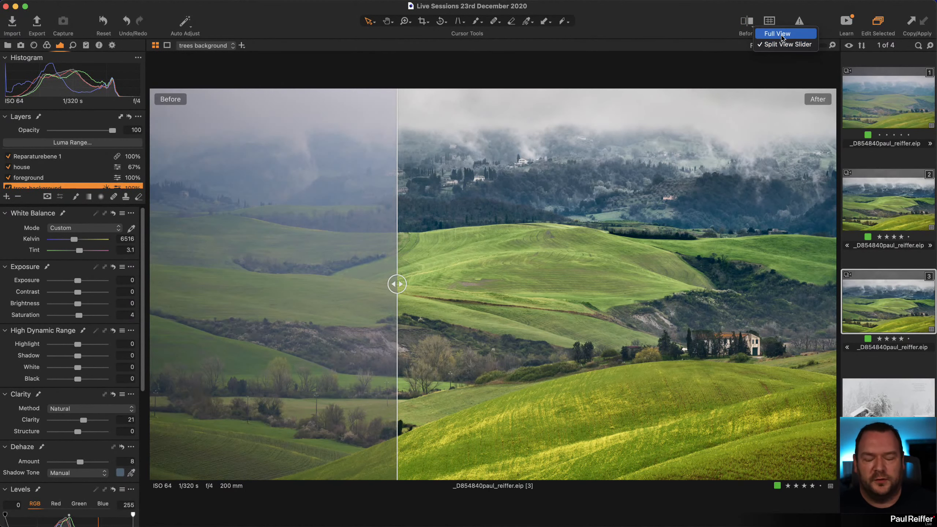
{"action": "left_click", "coordinate": [688, 17]}
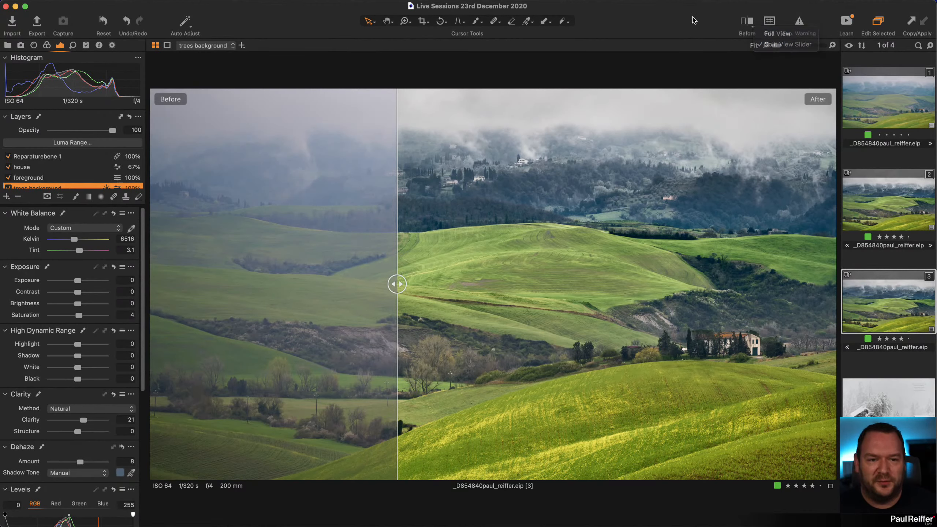
{"action": "left_click", "coordinate": [744, 21]}
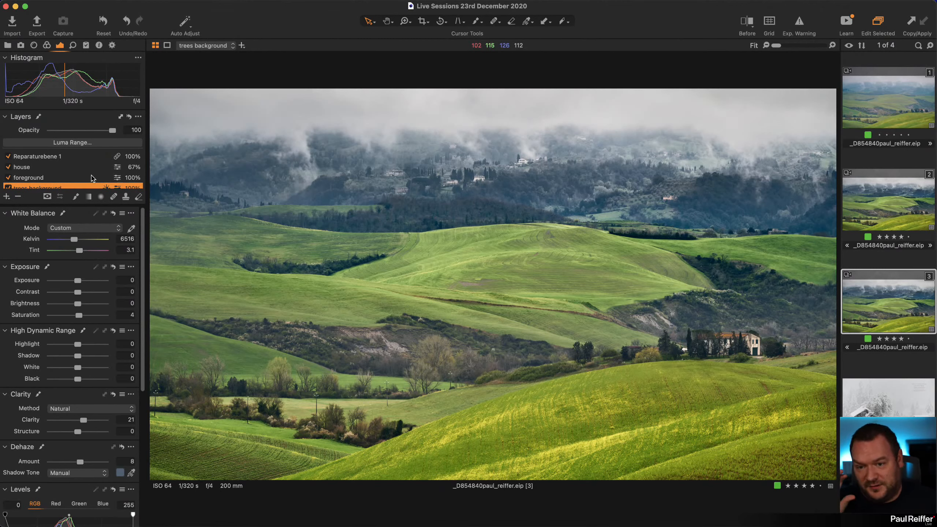
Add a new filled adjustment layer above the existing layers and briefly show its mask to check the coverage
{"action": "scroll", "coordinate": [76, 172], "scroll_direction": "down", "scroll_amount": 5}
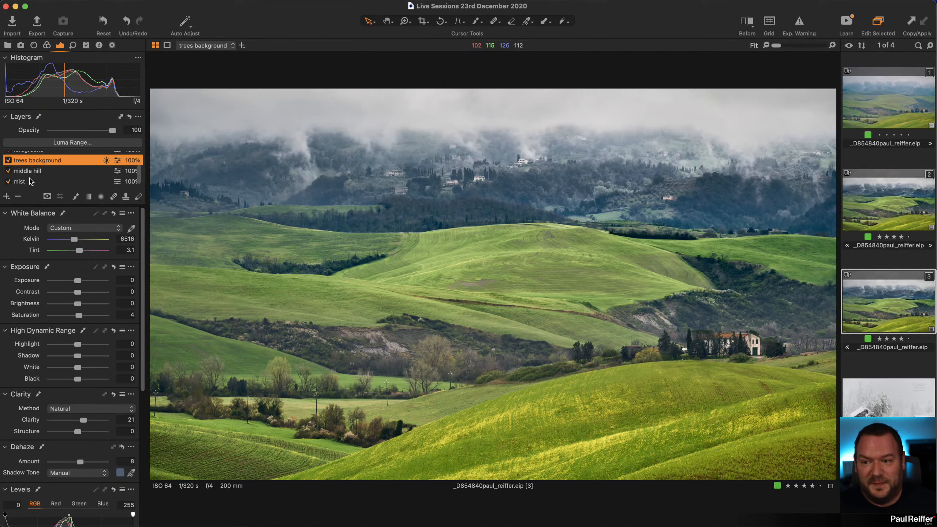
{"action": "scroll", "coordinate": [31, 181], "scroll_direction": "up", "scroll_amount": 5}
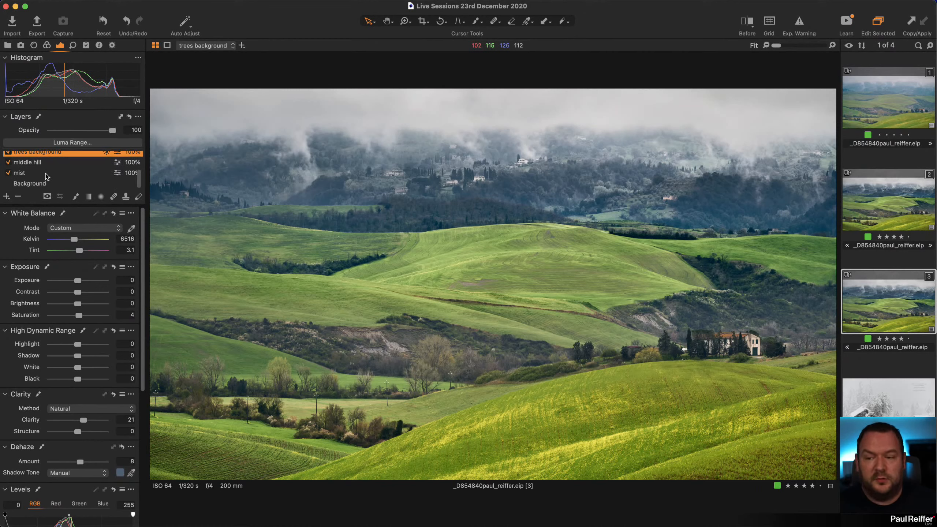
{"action": "left_click", "coordinate": [7, 199]}
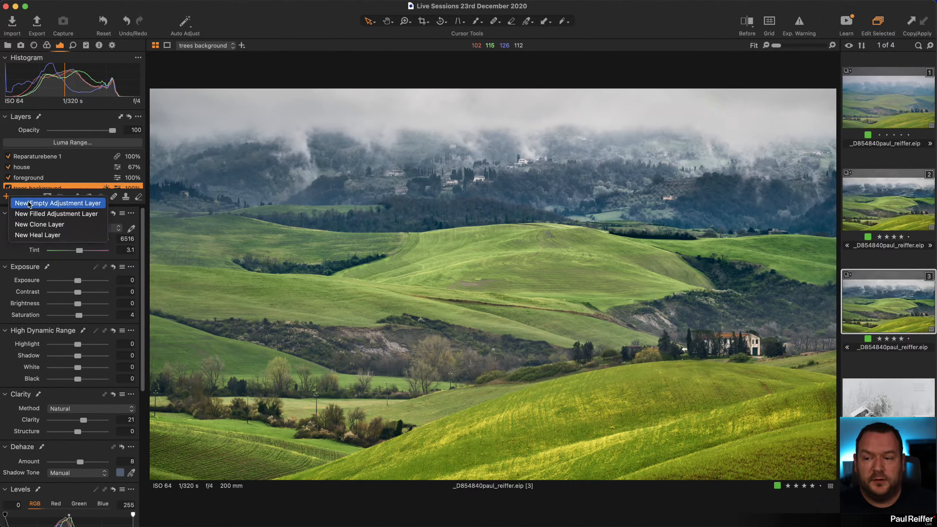
{"action": "left_click", "coordinate": [53, 214]}
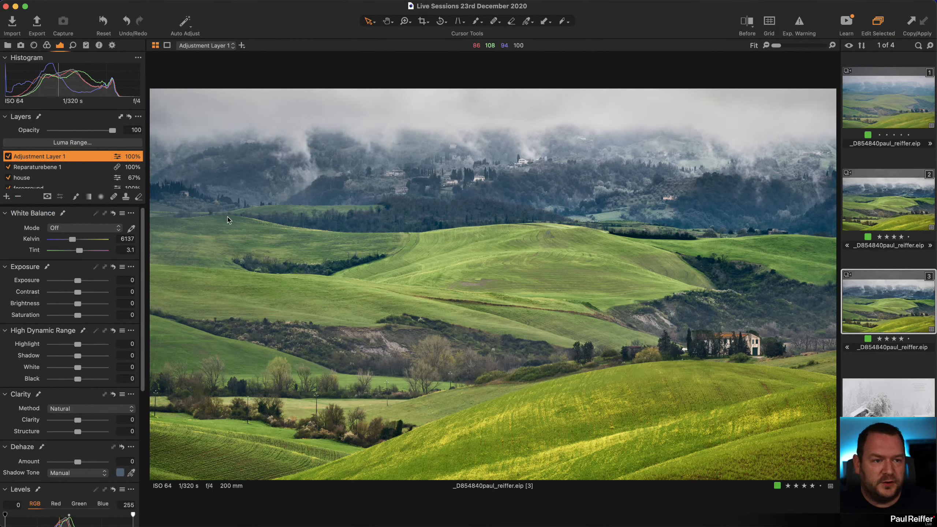
{"action": "key", "text": "m"}
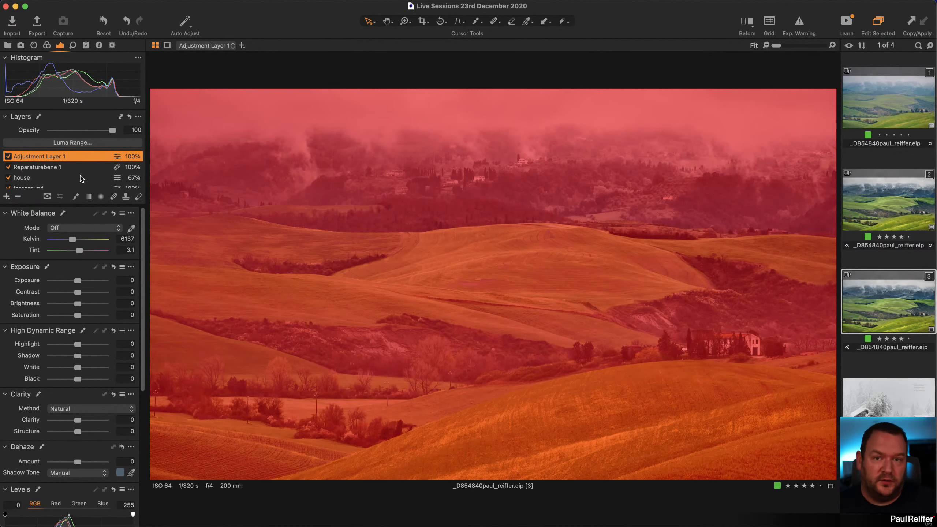
{"action": "key", "text": "m"}
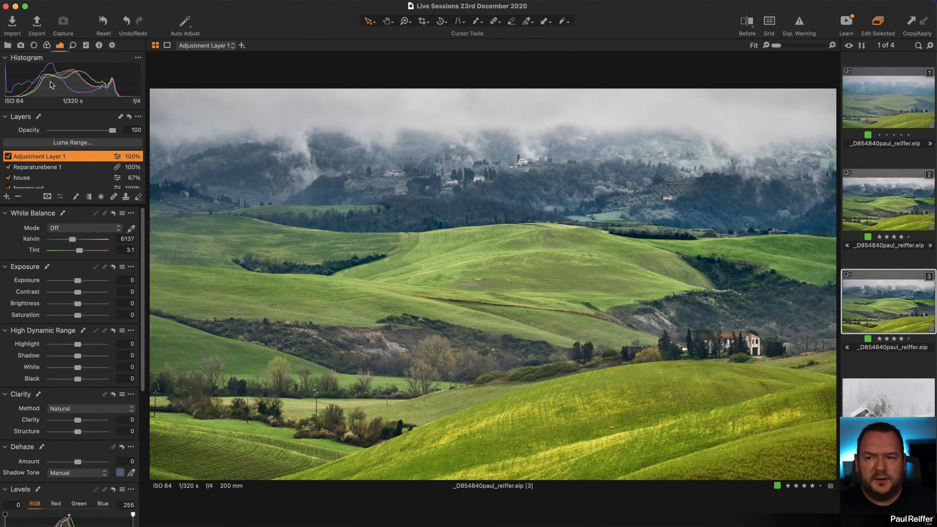
Try boosting the green range's saturation to 59.7 with the Basic Color Editor's direct adjustment on the foreground field, and undo it
{"action": "left_click", "coordinate": [47, 45]}
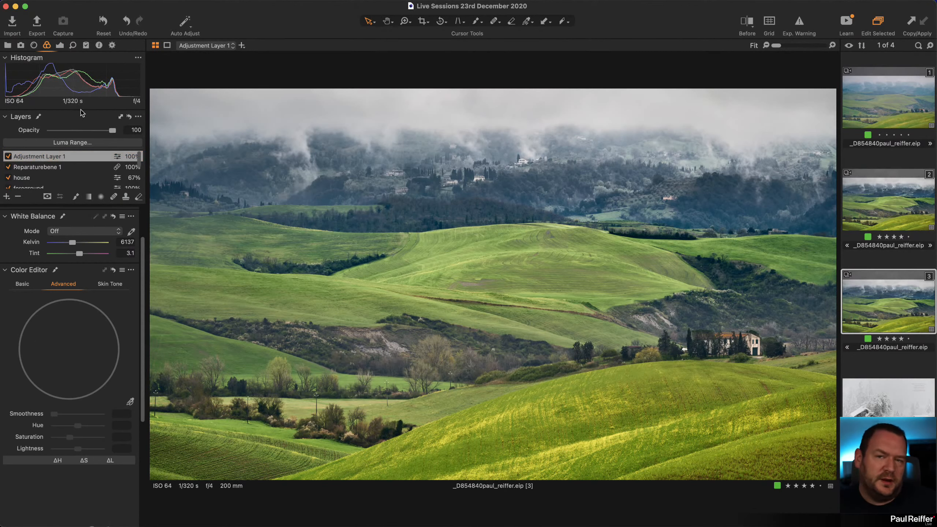
{"action": "left_click", "coordinate": [24, 284]}
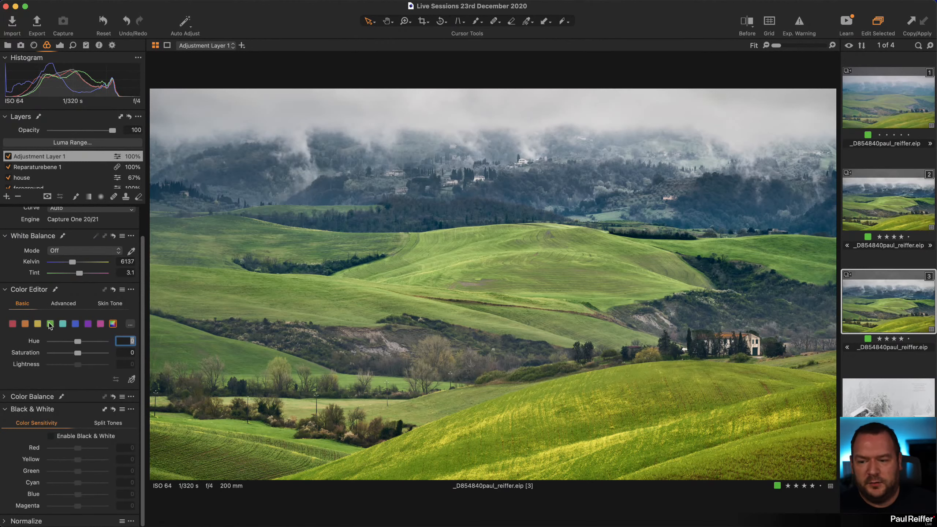
{"action": "left_click", "coordinate": [132, 381]}
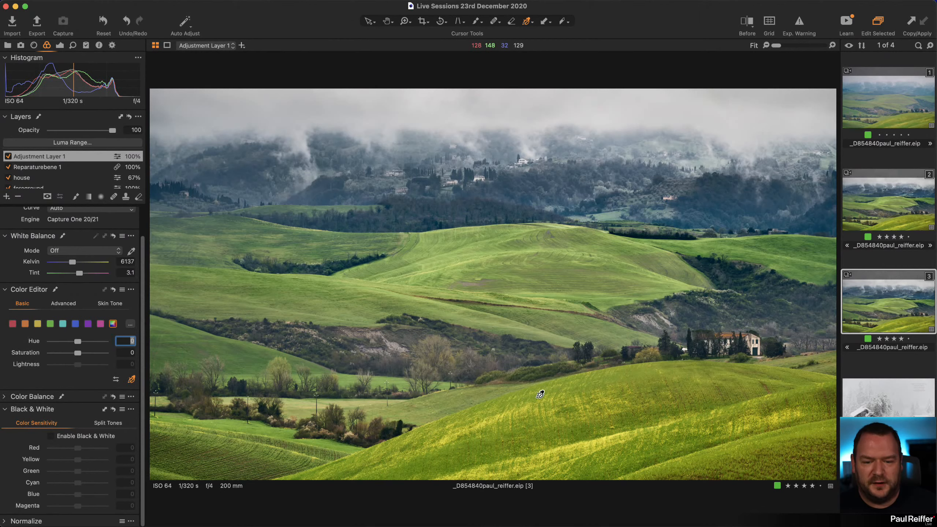
{"action": "left_click_drag", "start_coordinate": [538, 395], "coordinate": [623, 383]}
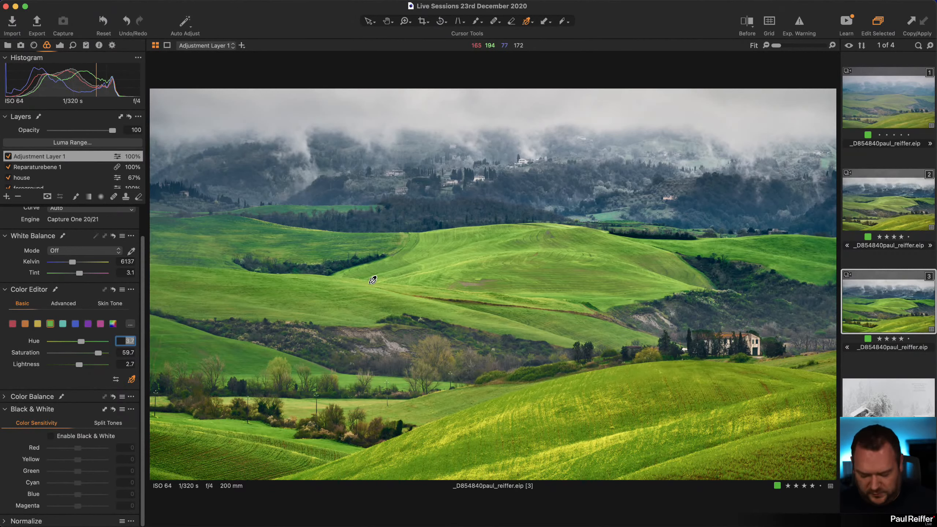
{"action": "key", "text": "super+z"}
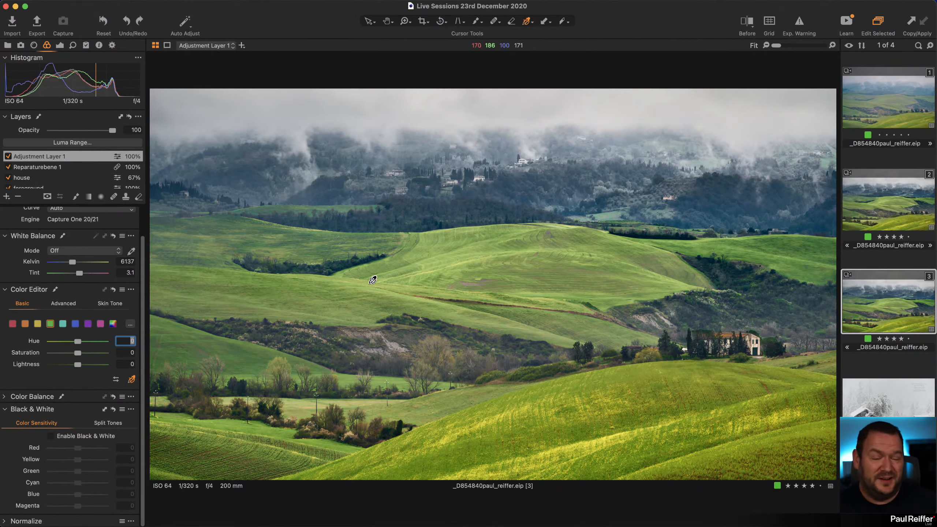
Sample six green tones with the Advanced Color Editor picker: three on the foreground field and three on the hills behind it
{"action": "left_click", "coordinate": [62, 303]}
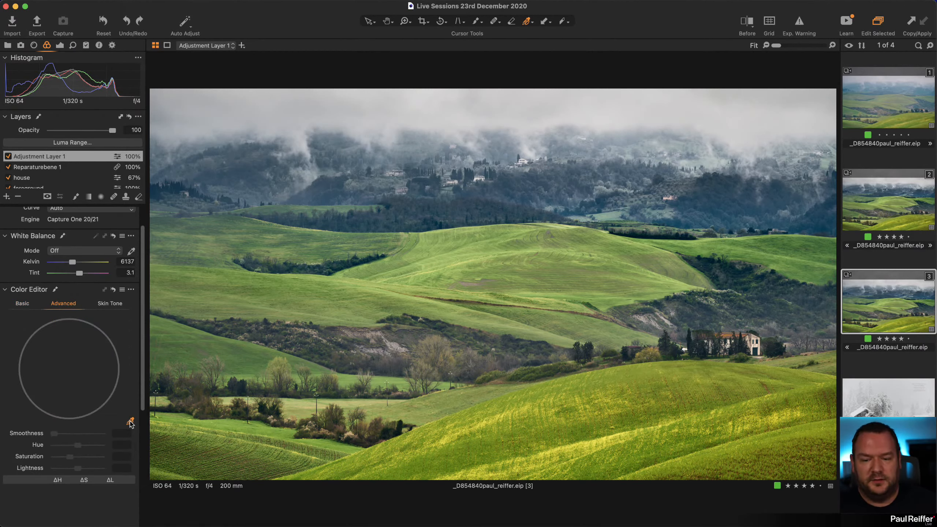
{"action": "left_click", "coordinate": [537, 402]}
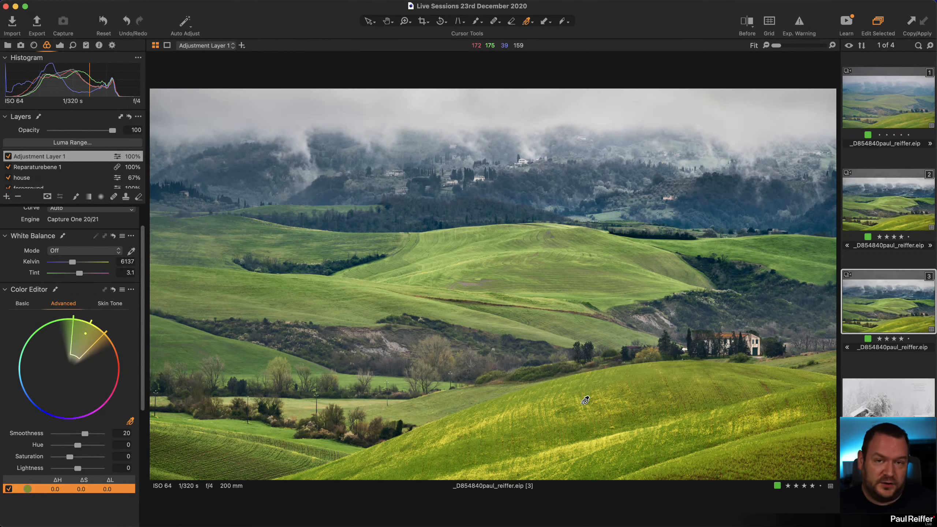
{"action": "left_click", "coordinate": [590, 441]}
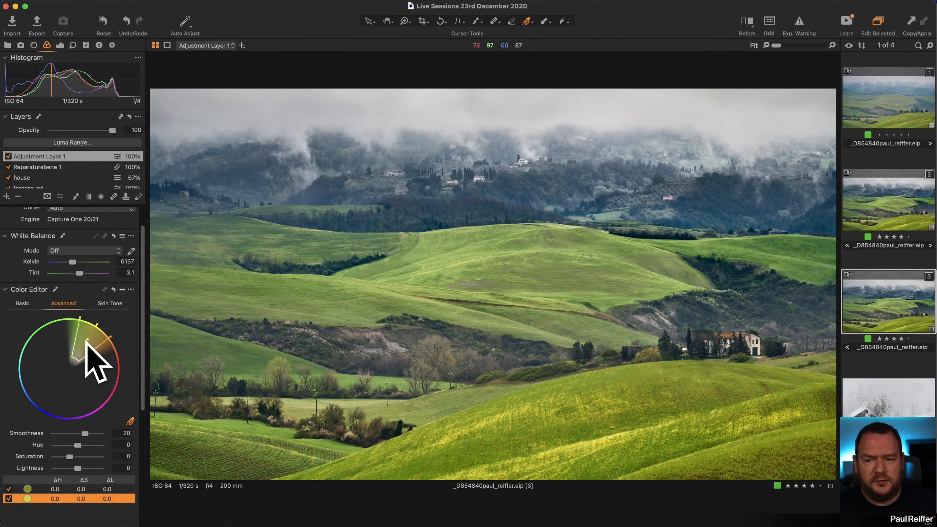
{"action": "left_click", "coordinate": [670, 382]}
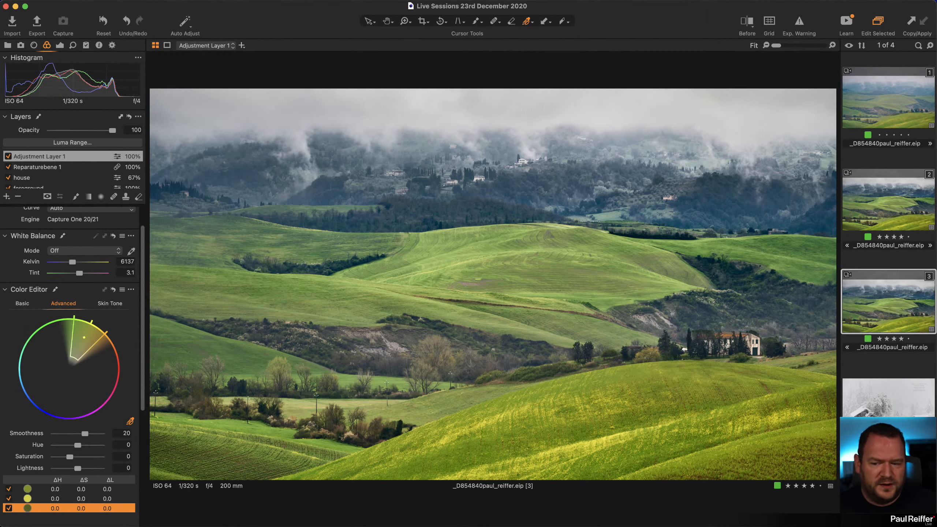
{"action": "left_click", "coordinate": [402, 257]}
{"action": "left_click", "coordinate": [354, 269]}
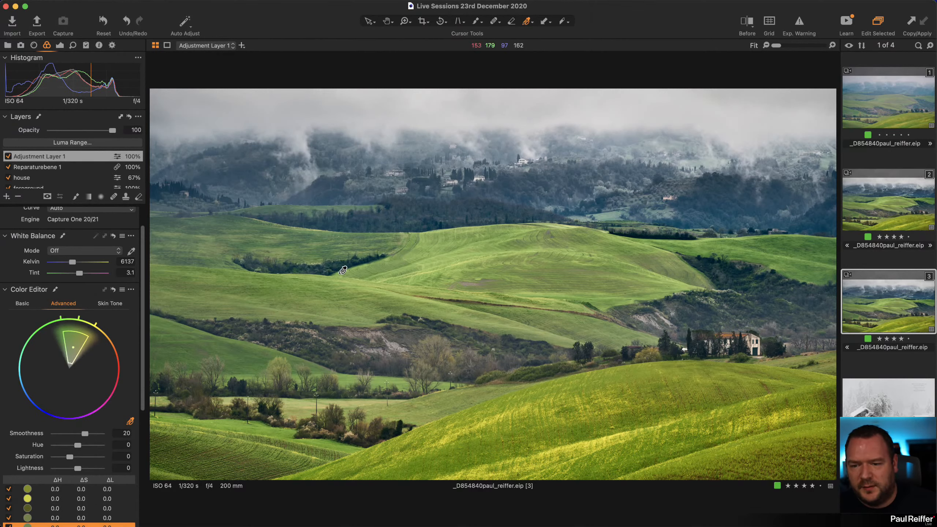
{"action": "left_click", "coordinate": [279, 229]}
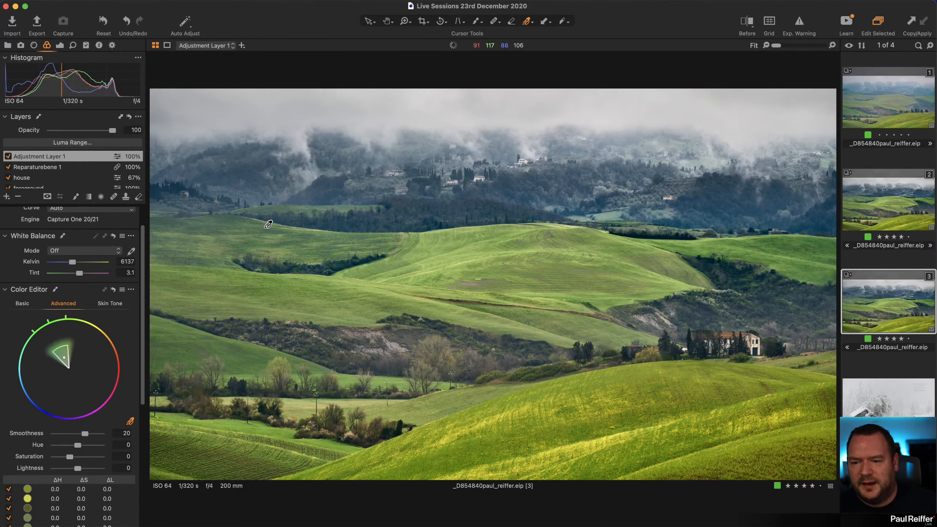
Sample one more green on the distant hillside, and delete all sampled color ranges from the Advanced Color Editor
{"action": "left_click", "coordinate": [263, 230]}
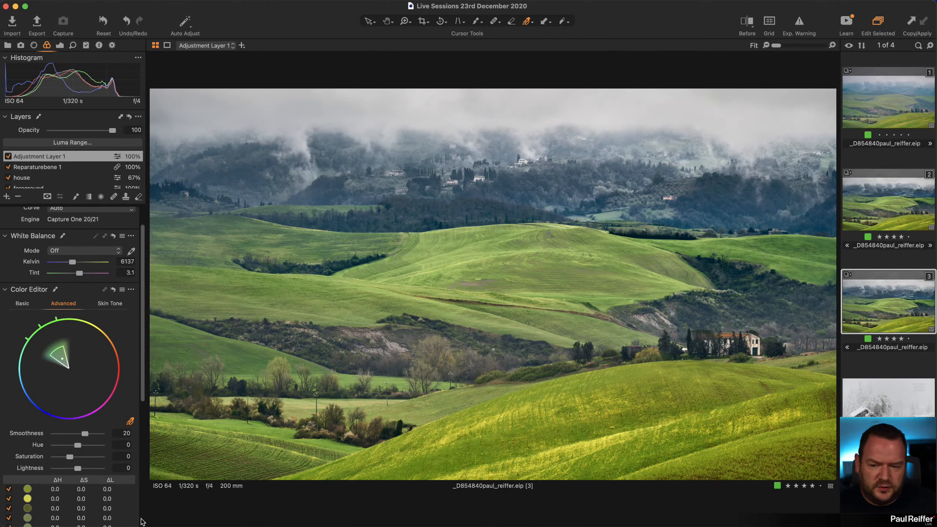
{"action": "scroll", "coordinate": [44, 490], "scroll_direction": "down", "scroll_amount": 1}
{"action": "left_click", "coordinate": [41, 476]}
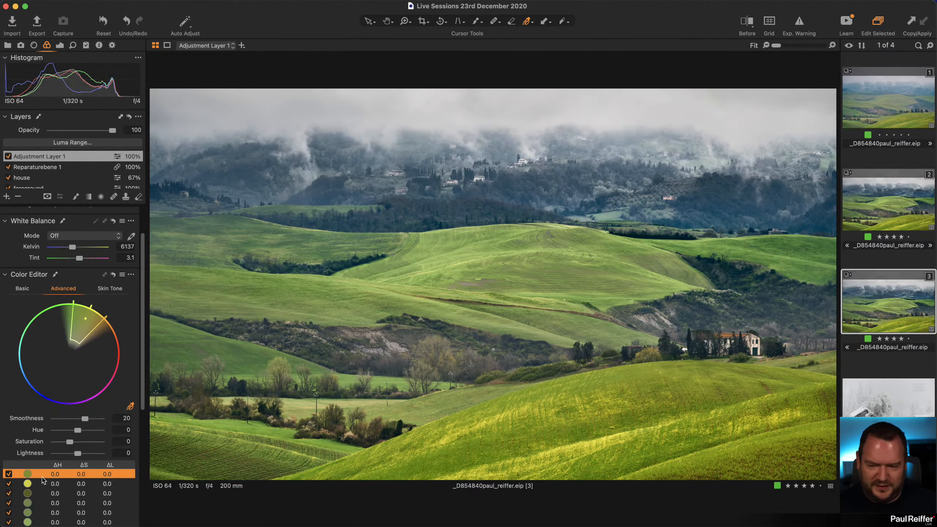
{"action": "key", "text": "BackSpace"}
{"action": "key", "text": "BackSpace"}
{"action": "key", "text": "BackSpace"}
{"action": "key", "text": "BackSpace"}
{"action": "key", "text": "BackSpace"}
{"action": "key", "text": "BackSpace"}
{"action": "key", "text": "BackSpace"}
{"action": "key", "text": "BackSpace"}
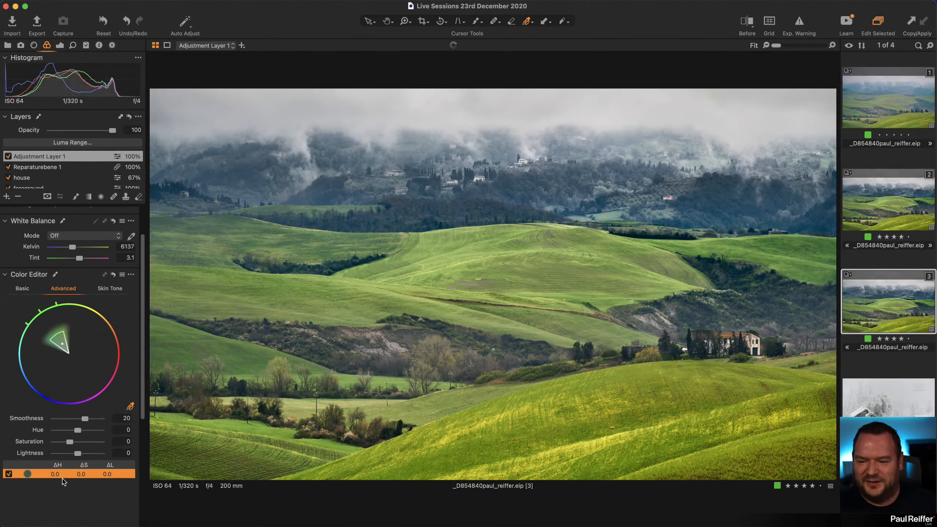
{"action": "key", "text": "BackSpace"}
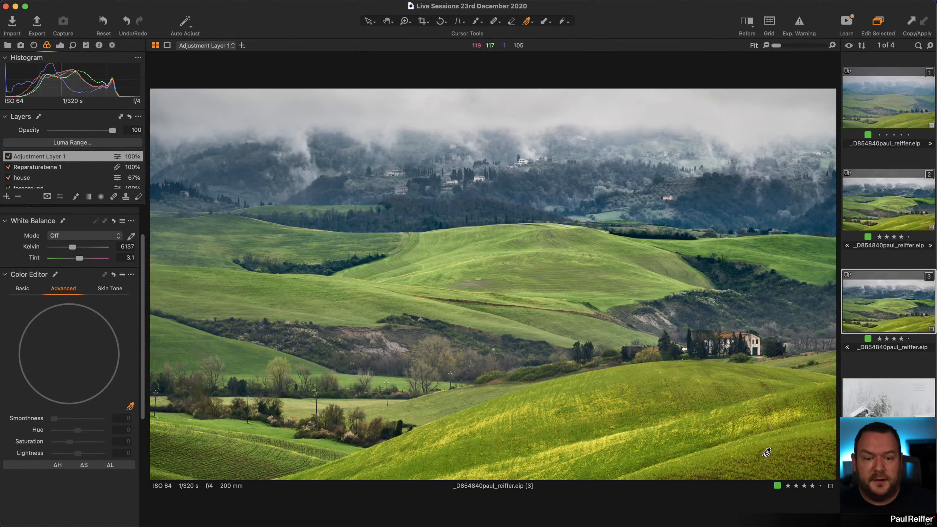
Sample the foreground field's yellow-green, widen its range from green to orange and toward lower saturation, and show only the selected color range
{"action": "left_click", "coordinate": [548, 394]}
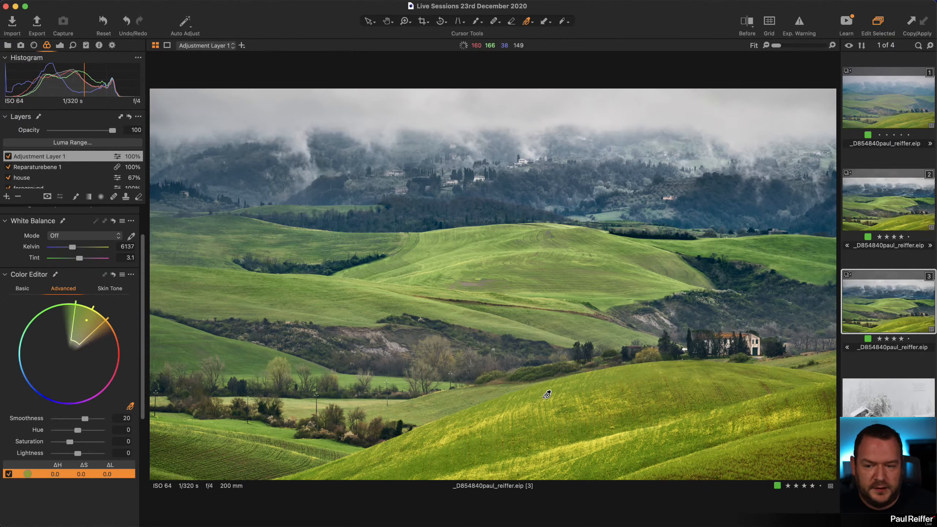
{"action": "left_click_drag", "start_coordinate": [76, 314], "coordinate": [73, 347]}
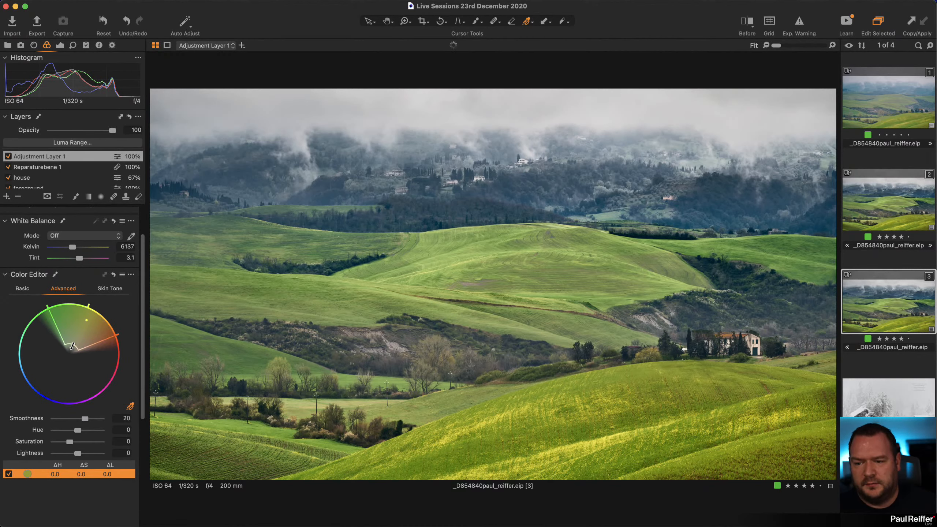
{"action": "scroll", "coordinate": [76, 465], "scroll_direction": "down", "scroll_amount": 5}
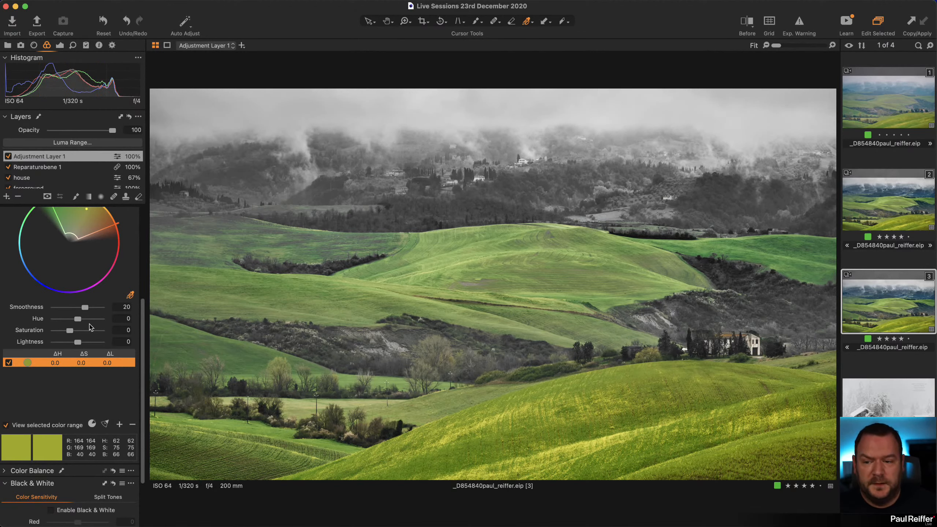
Lower the sampled range's saturation to -17 and lightness to -14.4, turn off the range view, and compare with the layer off and on
{"action": "scroll", "coordinate": [86, 356], "scroll_direction": "up", "scroll_amount": 3}
{"action": "left_click_drag", "start_coordinate": [70, 367], "coordinate": [76, 383]}
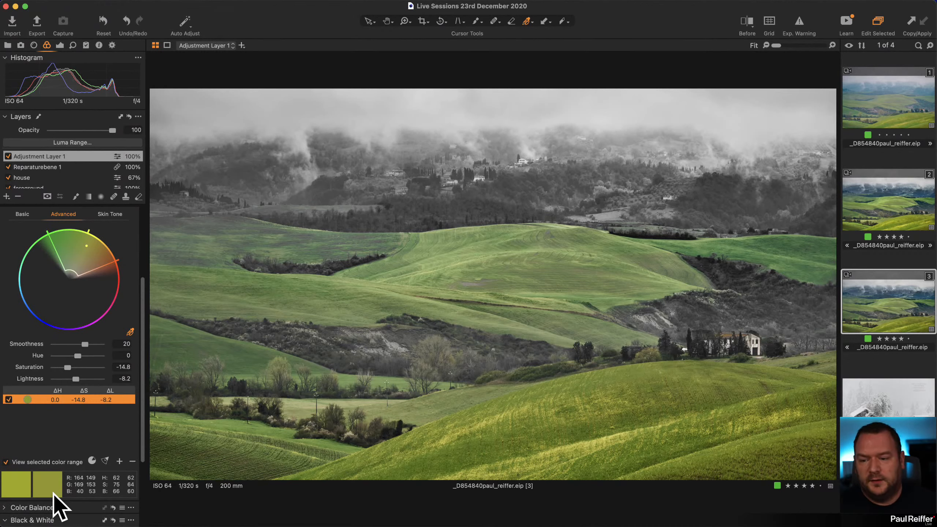
{"action": "left_click", "coordinate": [6, 463]}
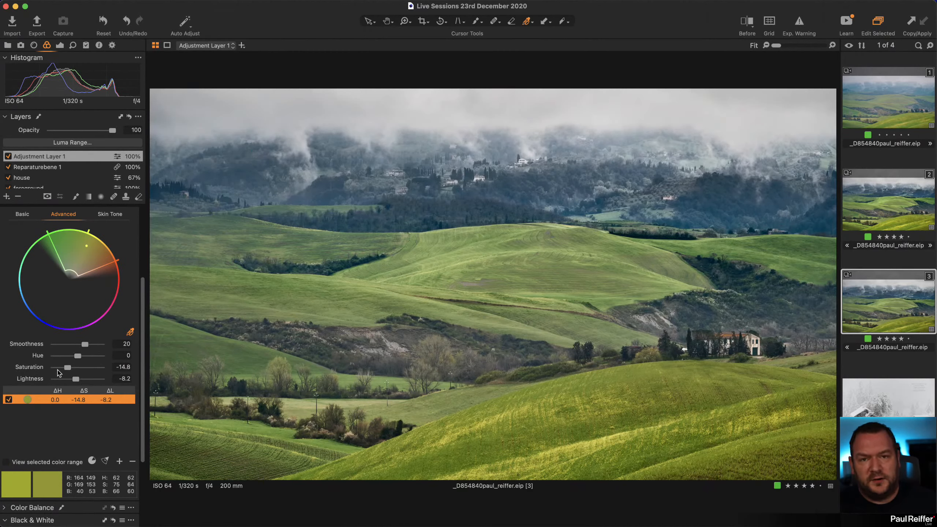
{"action": "left_click_drag", "start_coordinate": [67, 367], "coordinate": [75, 381]}
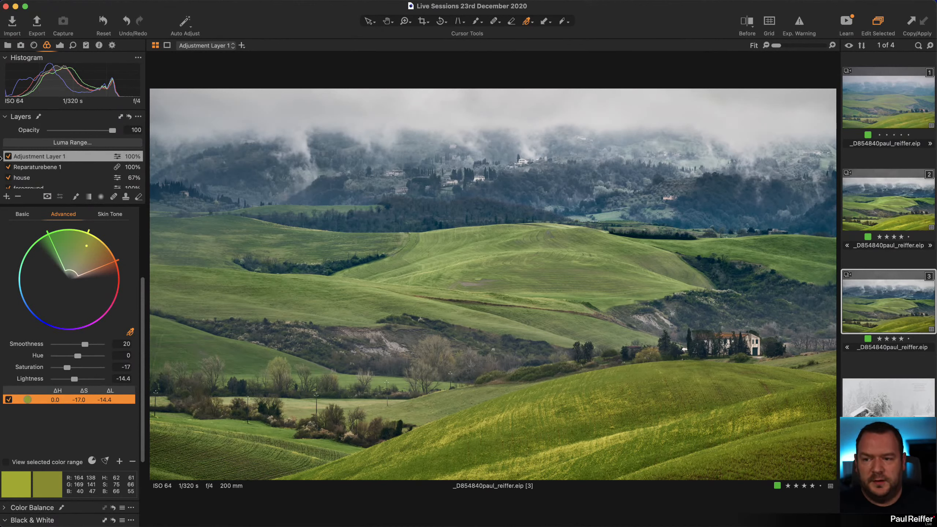
{"action": "left_click", "coordinate": [8, 156]}
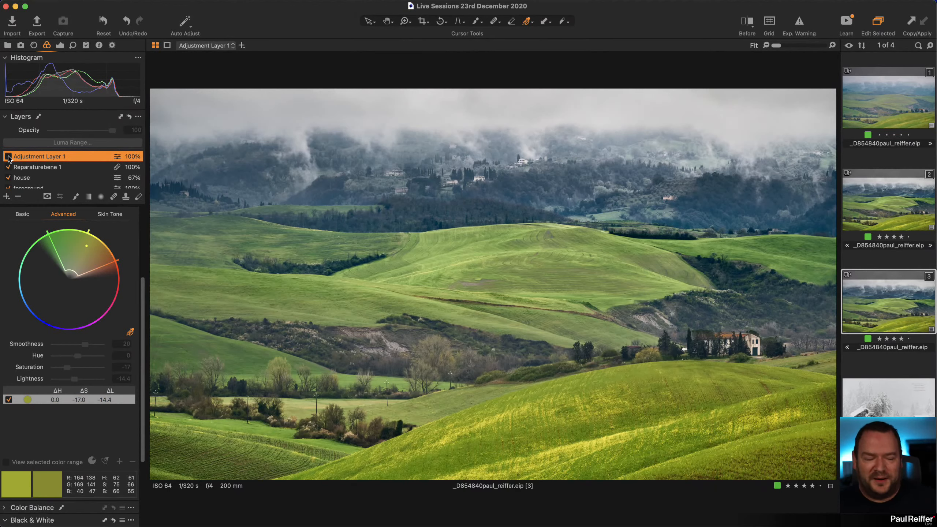
{"action": "left_click", "coordinate": [8, 156]}
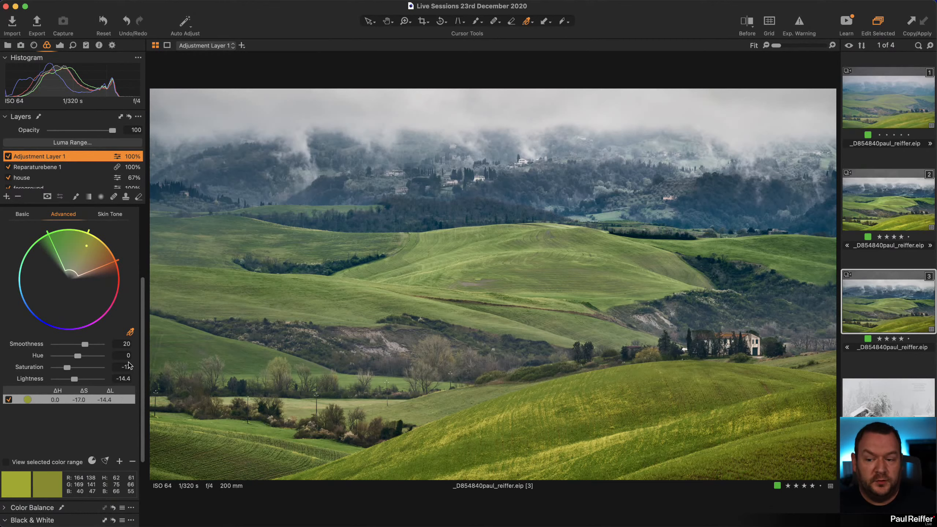
Create a masked layer from the Color Editor's green-yellow selection
{"action": "scroll", "coordinate": [130, 254], "scroll_direction": "up", "scroll_amount": 2}
{"action": "left_click", "coordinate": [132, 239]}
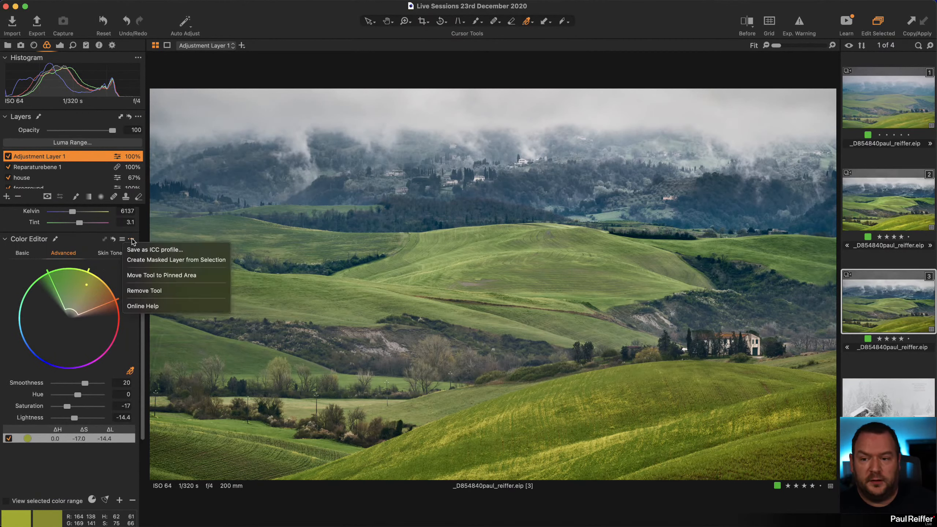
{"action": "left_click", "coordinate": [158, 261]}
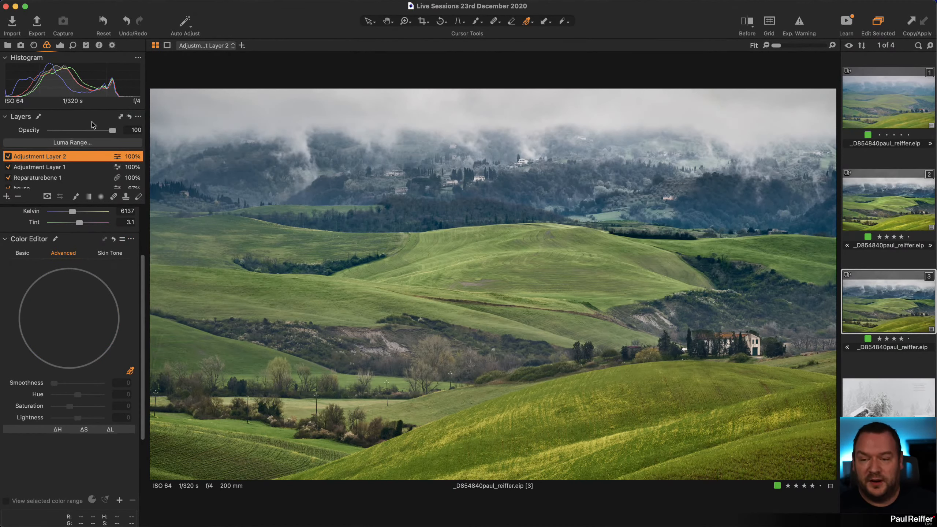
Rename Adjustment Layer 1 as Green Desaturate
{"action": "left_click", "coordinate": [32, 169]}
{"action": "double_click", "coordinate": [32, 169]}
{"action": "type", "text": "Gree"}
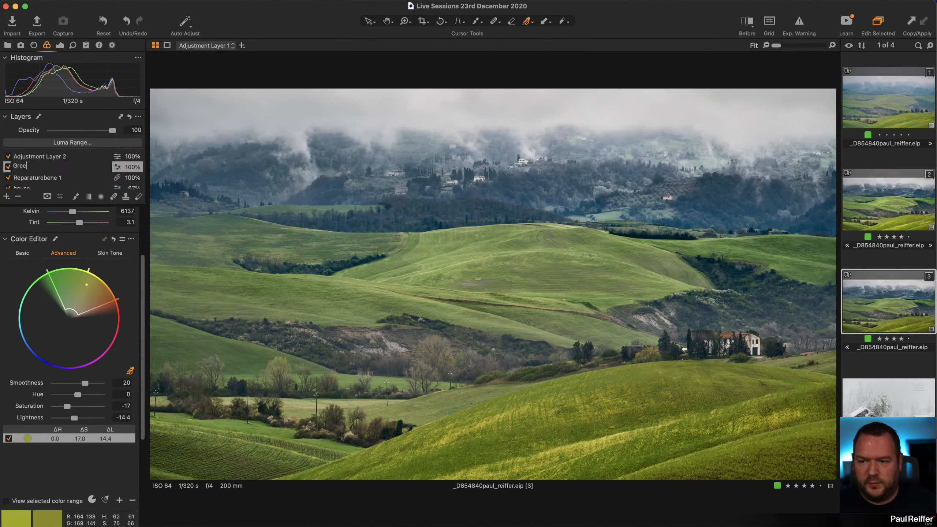
{"action": "type", "text": "n Des"}
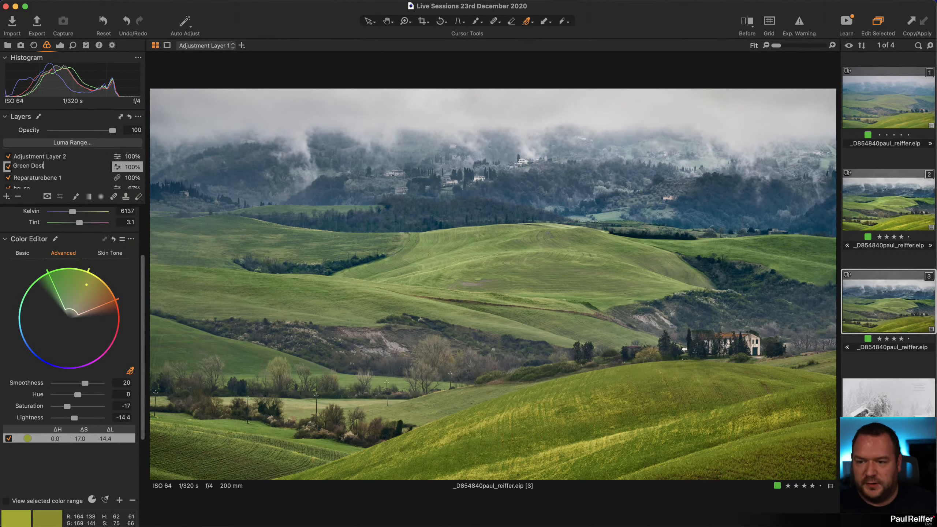
{"action": "type", "text": "aturate"}
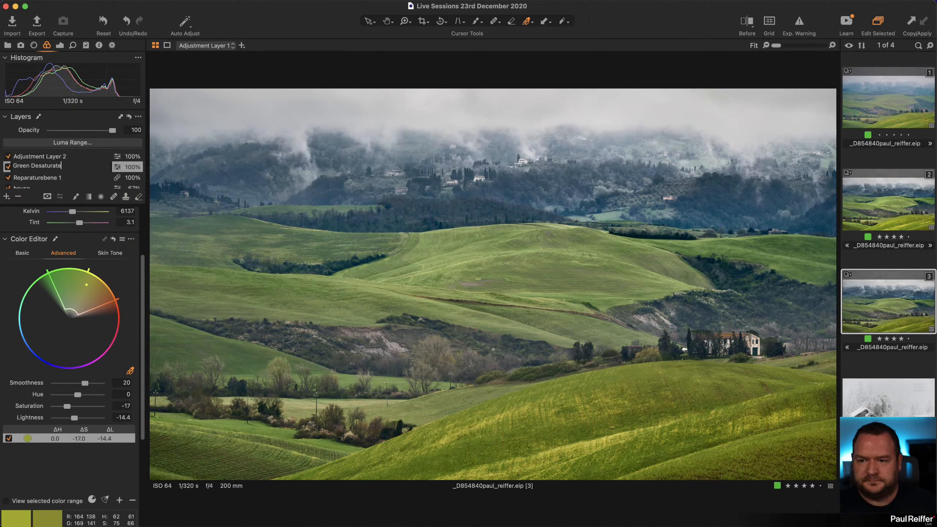
{"action": "key", "text": "Return"}
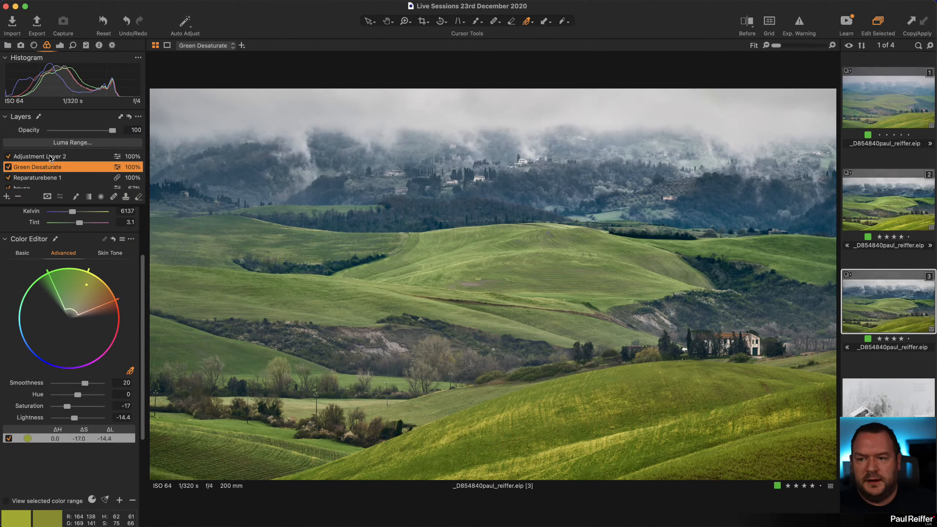
Rename Adjustment Layer 2 as Mask from Green/Yellow
{"action": "double_click", "coordinate": [37, 157]}
{"action": "type", "text": "Mask "}
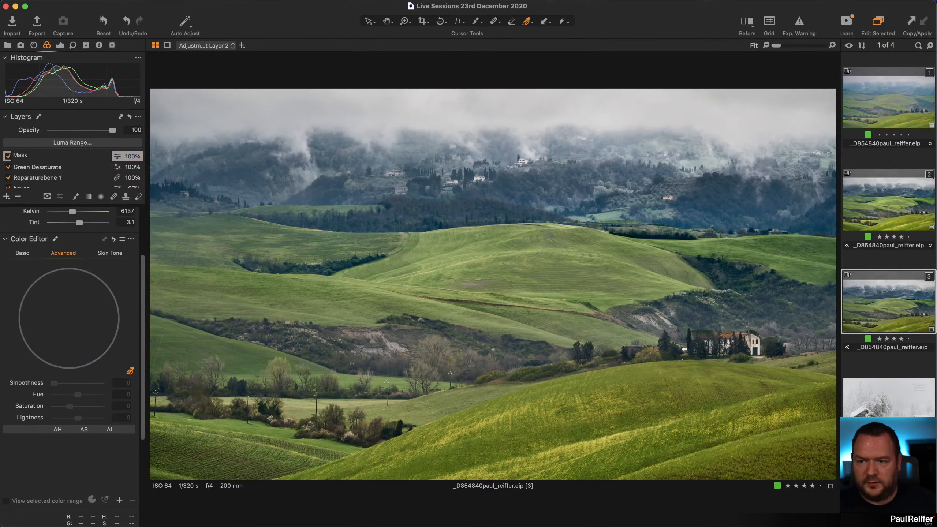
{"action": "type", "text": "from Green/Ye"}
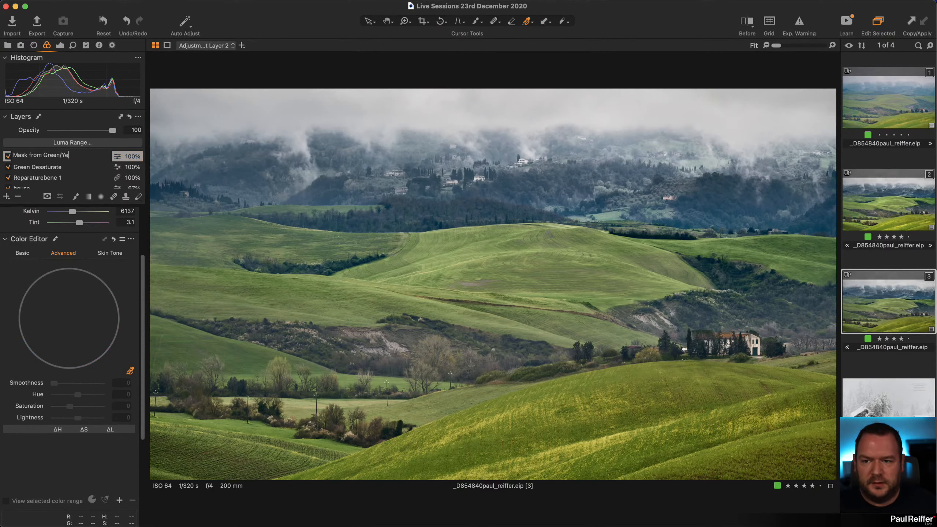
{"action": "type", "text": "llow"}
{"action": "key", "text": "Return"}
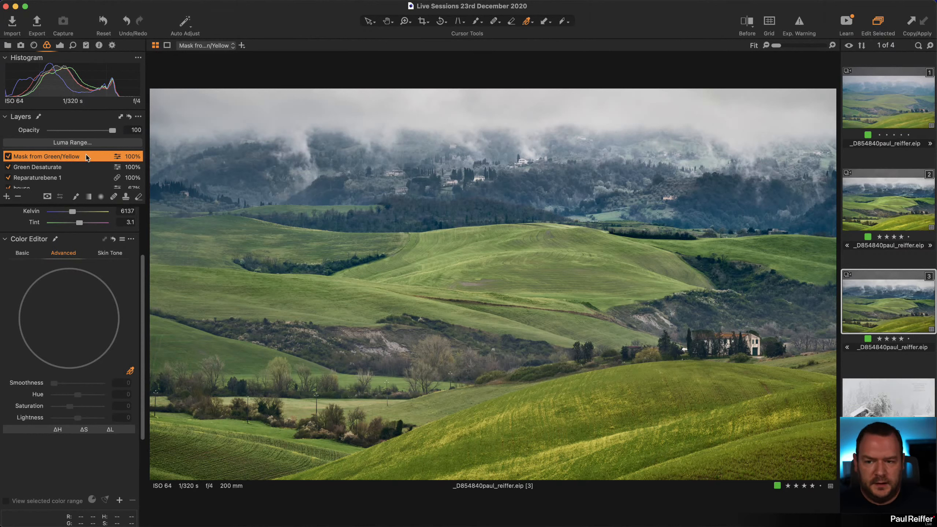
Show and hide the Mask from Green/Yellow layer's mask, and compare its Color Editor settings with those of Green Desaturate
{"action": "scroll", "coordinate": [77, 265], "scroll_direction": "up", "scroll_amount": 4}
{"action": "key", "text": "m"}
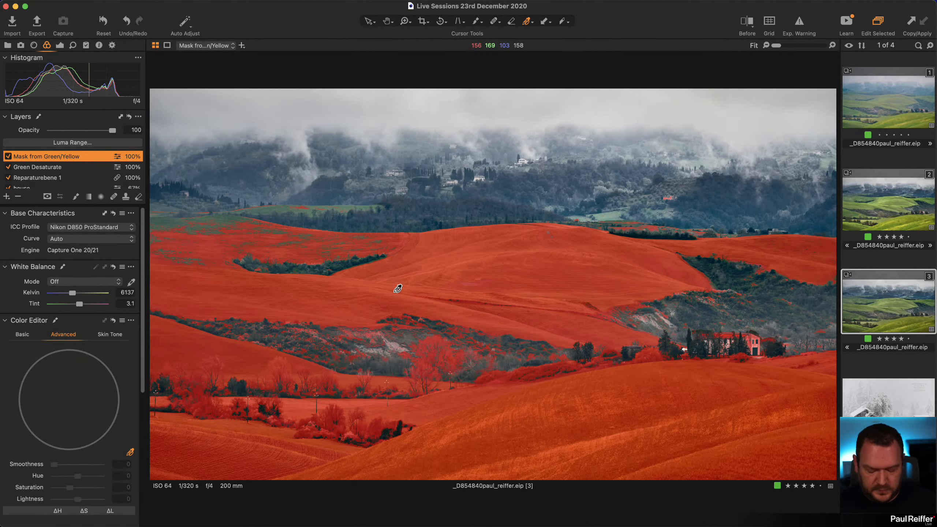
{"action": "key", "text": "m"}
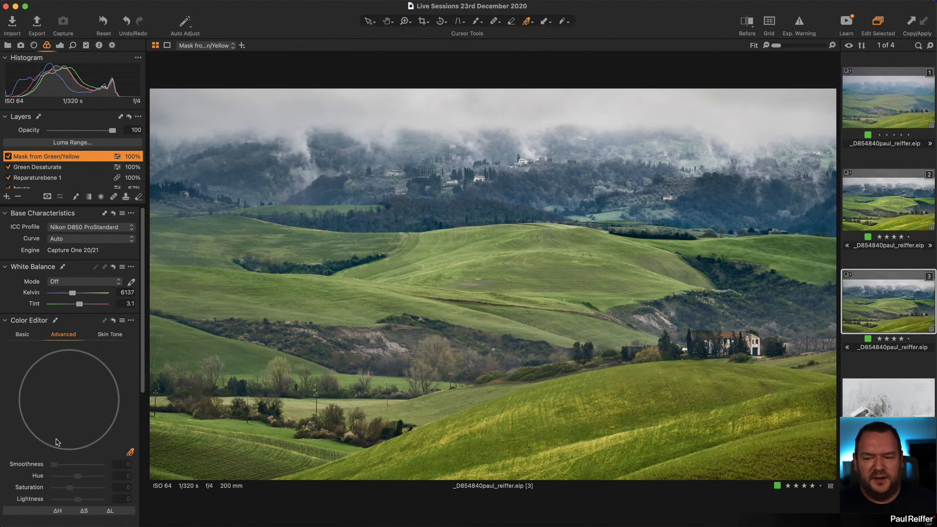
{"action": "scroll", "coordinate": [57, 442], "scroll_direction": "down", "scroll_amount": 3}
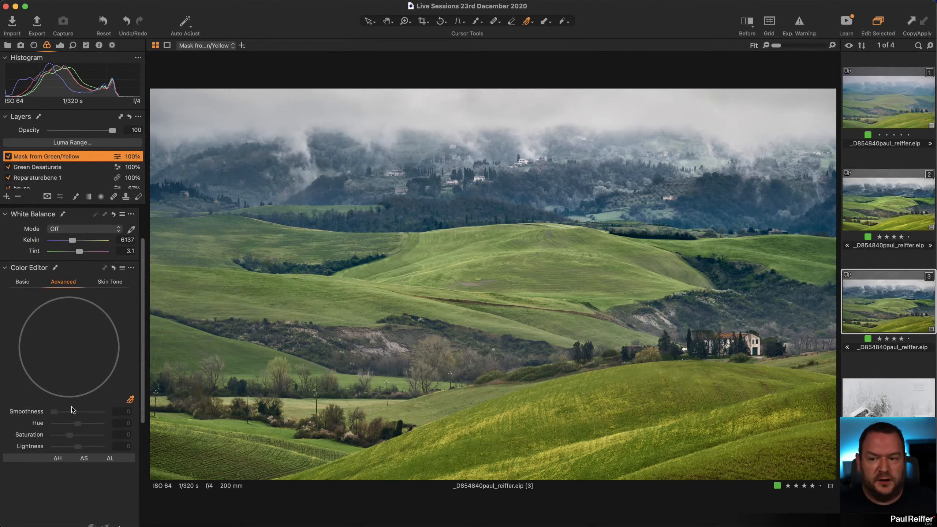
{"action": "left_click", "coordinate": [53, 167]}
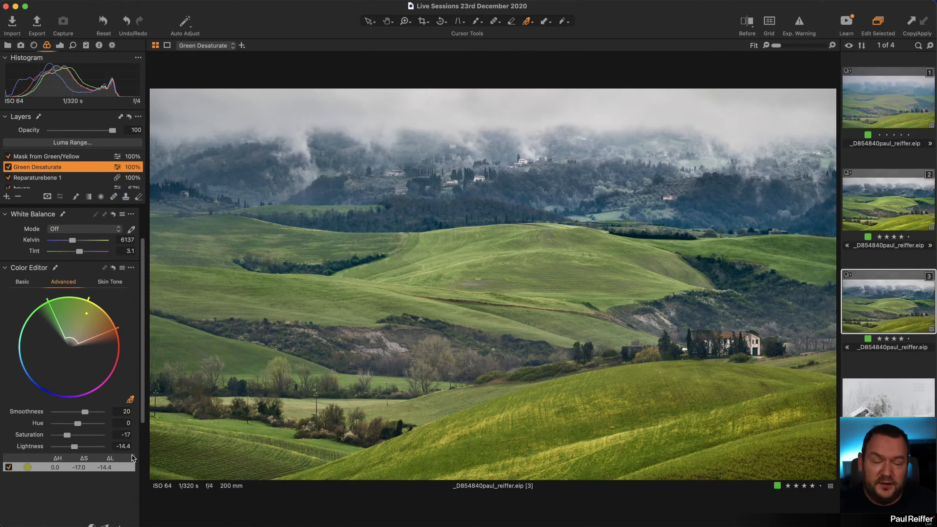
{"action": "left_click", "coordinate": [72, 156]}
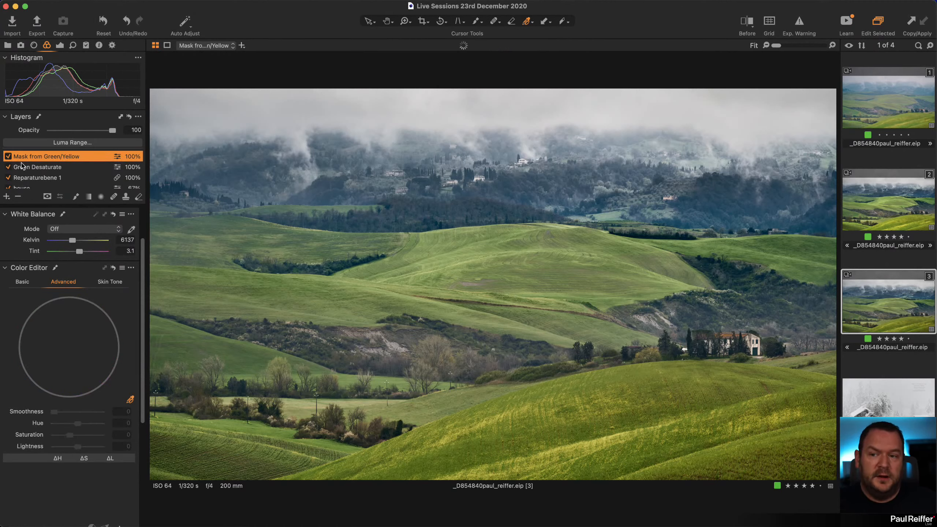
Refine the mask of the Mask from Green/Yellow layer with a radius of 56, displaying the mask while adjusting
{"action": "left_click", "coordinate": [59, 46]}
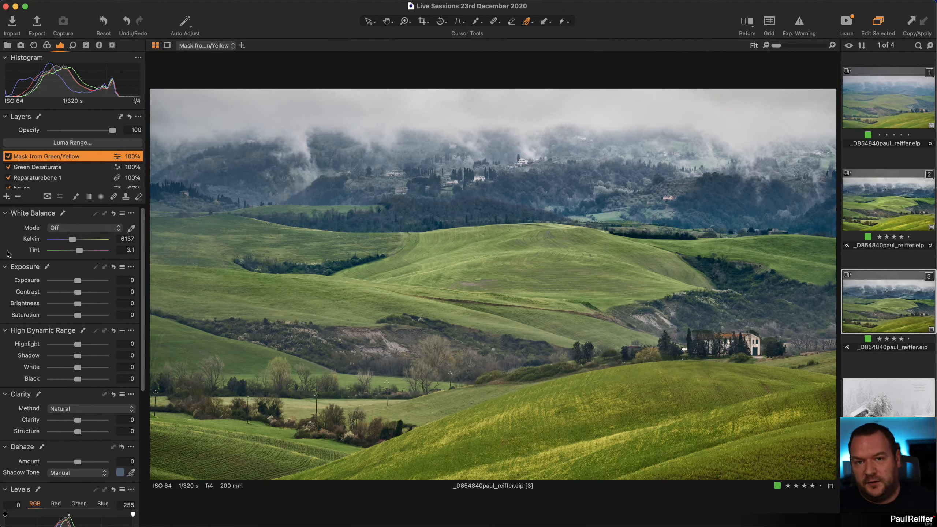
{"action": "right_click", "coordinate": [95, 158]}
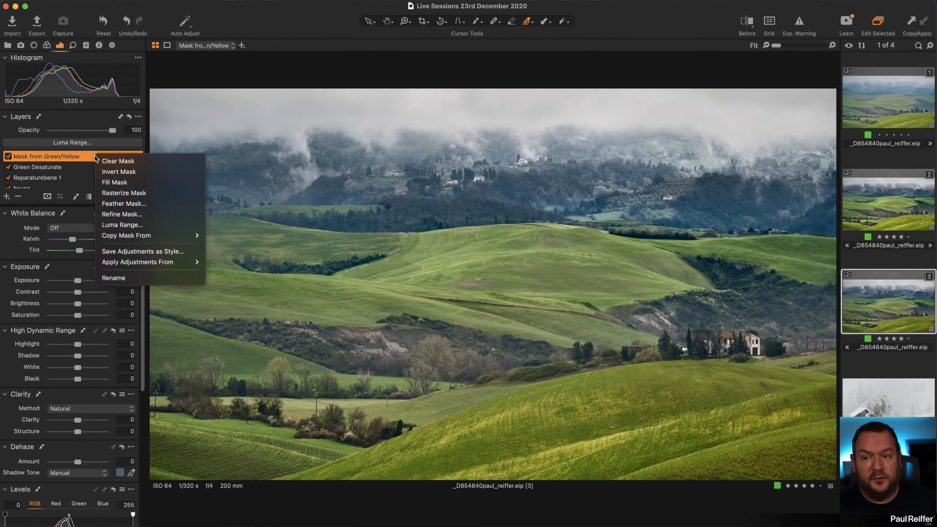
{"action": "left_click", "coordinate": [148, 214]}
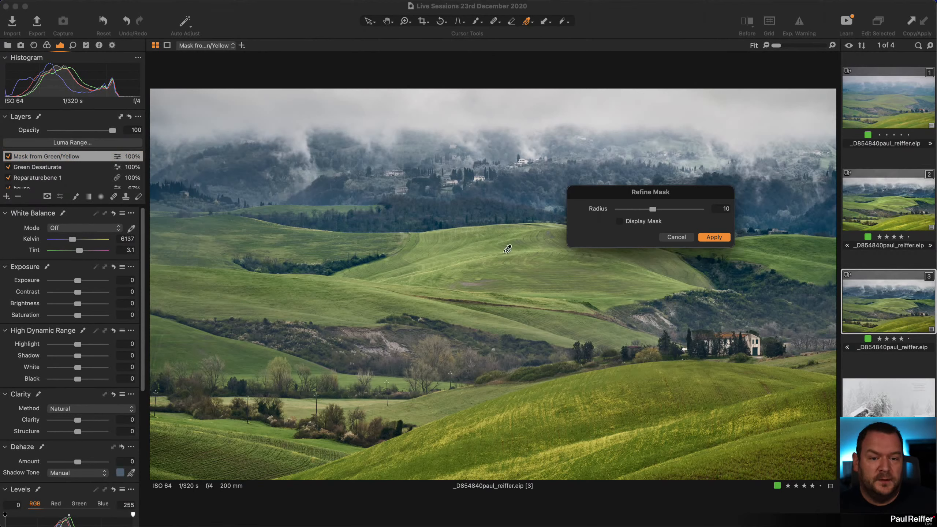
{"action": "left_click", "coordinate": [623, 222]}
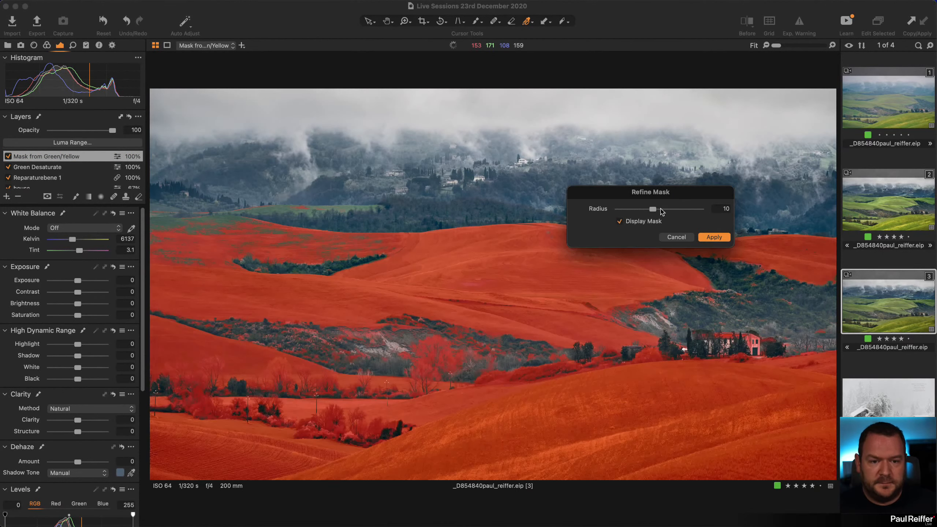
{"action": "left_click_drag", "start_coordinate": [653, 212], "coordinate": [676, 213]}
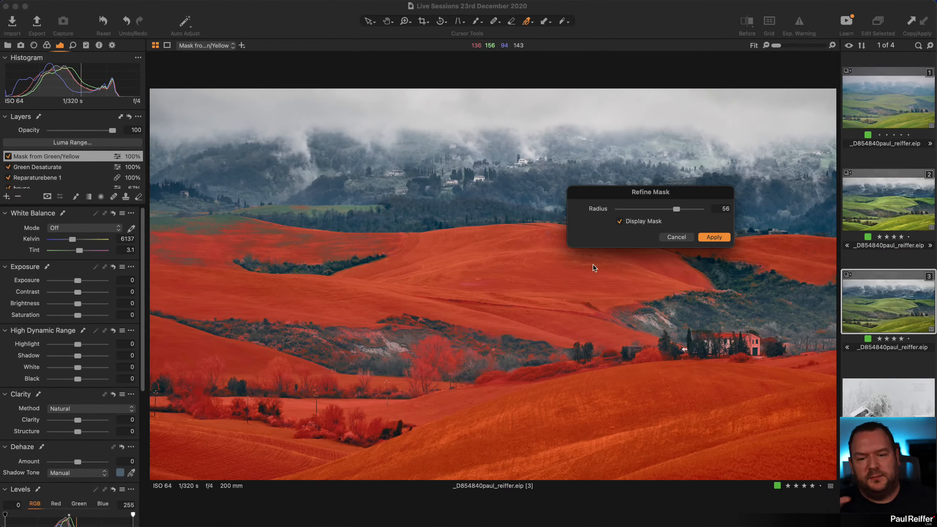
{"action": "left_click", "coordinate": [714, 237]}
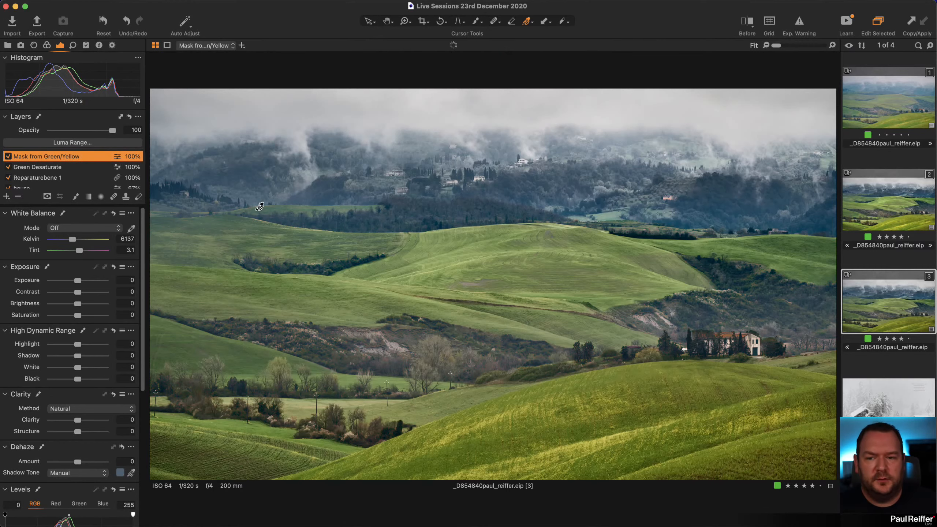
{"action": "right_click", "coordinate": [89, 158]}
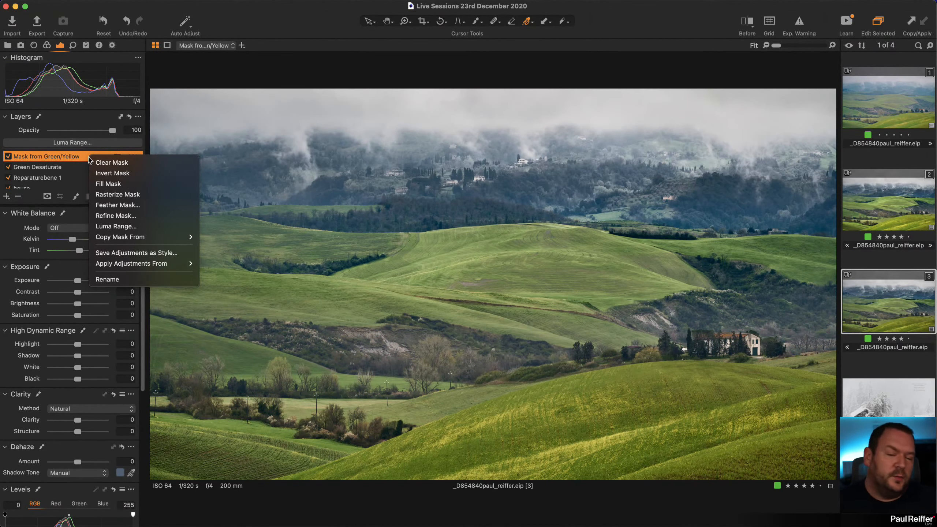
{"action": "left_click", "coordinate": [319, 21]}
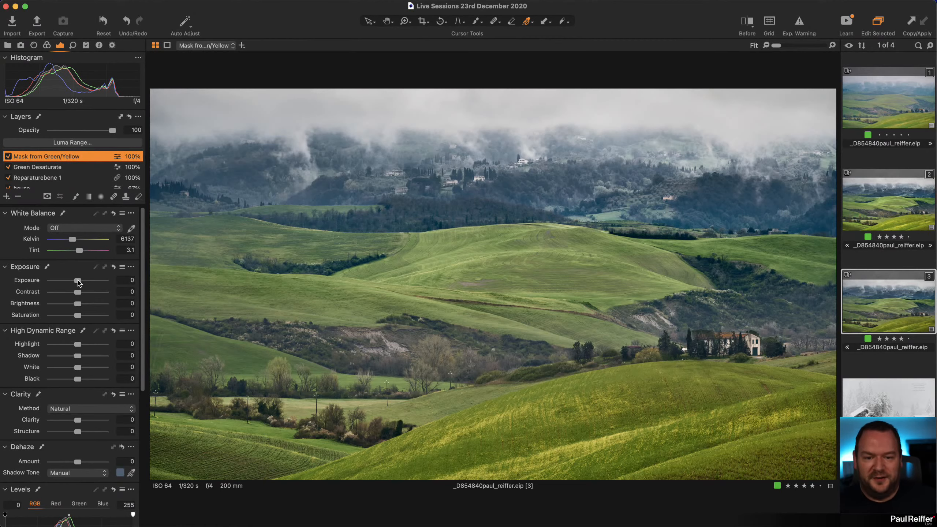
{"action": "mouse_move", "coordinate": [78, 281]}
{"action": "left_mouse_down"}
{"action": "mouse_move", "coordinate": [90, 287]}
{"action": "mouse_move", "coordinate": [79, 286]}
{"action": "left_mouse_up"}
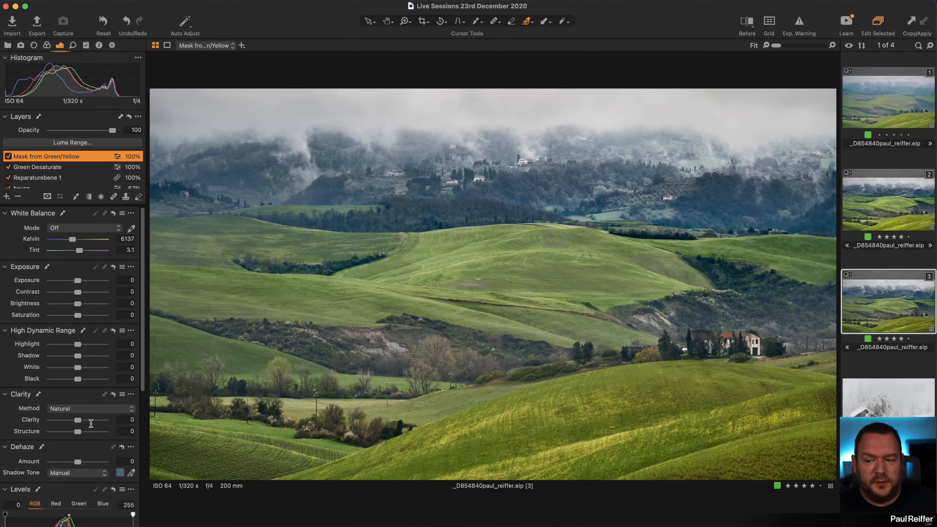
Soften the Mask from Green/Yellow layer by setting Clarity to -50 and Structure to -5
{"action": "left_click_drag", "start_coordinate": [79, 420], "coordinate": [67, 421]}
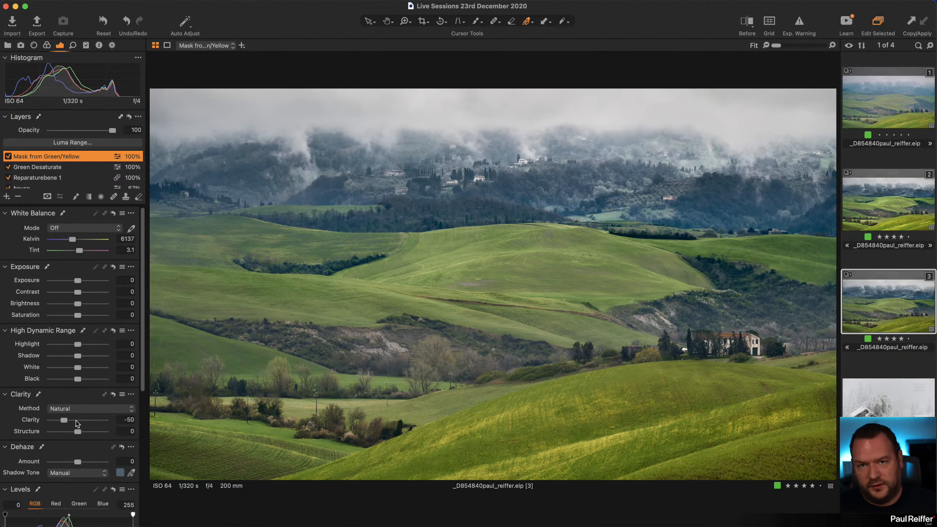
{"action": "left_click_drag", "start_coordinate": [78, 431], "coordinate": [77, 433]}
Inspect the yellow flowers on the foreground hill close up, with the Green Desaturate and Mask from Green/Yellow layers off and on
{"action": "key", "text": "z"}
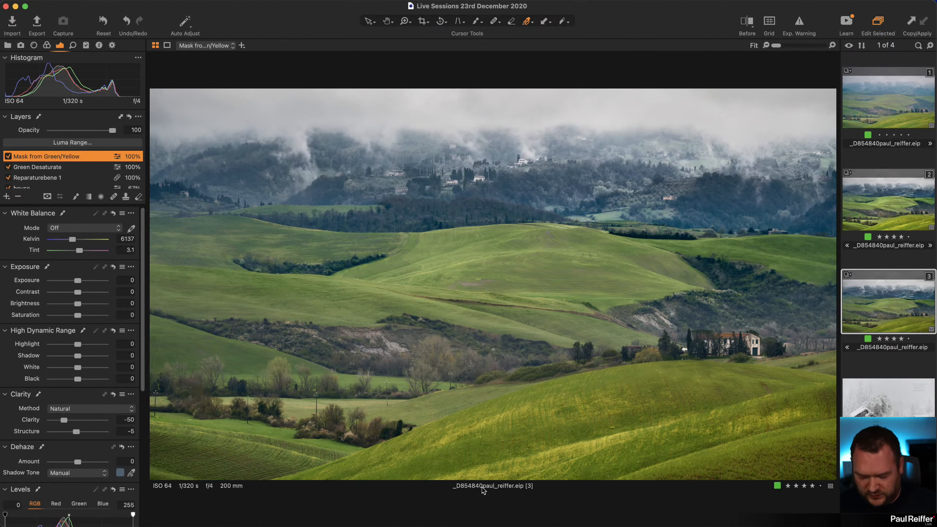
{"action": "left_click", "coordinate": [587, 461]}
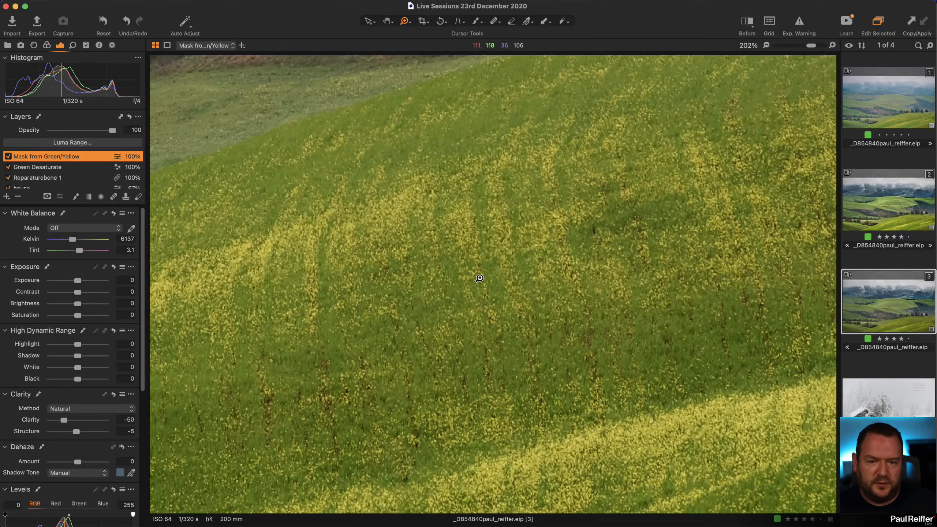
{"action": "left_click", "coordinate": [8, 167]}
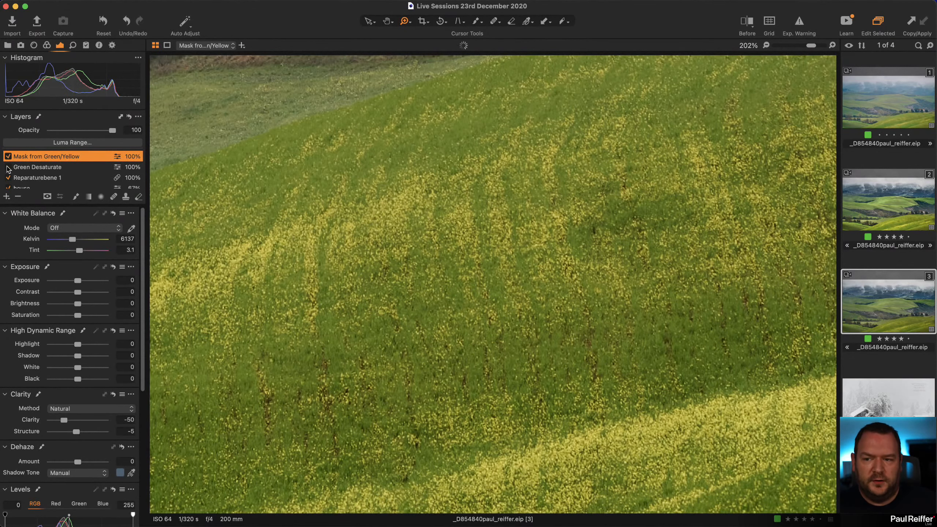
{"action": "left_click", "coordinate": [8, 158]}
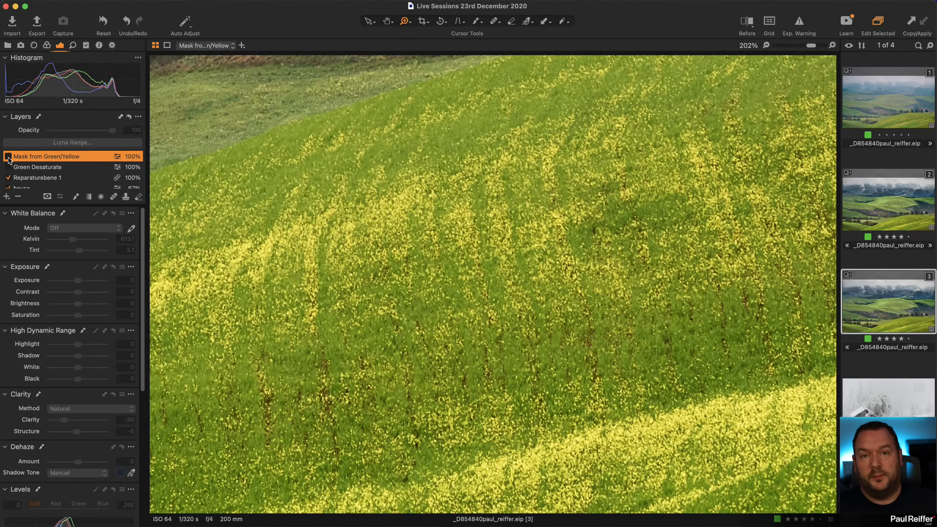
{"action": "left_click", "coordinate": [8, 167]}
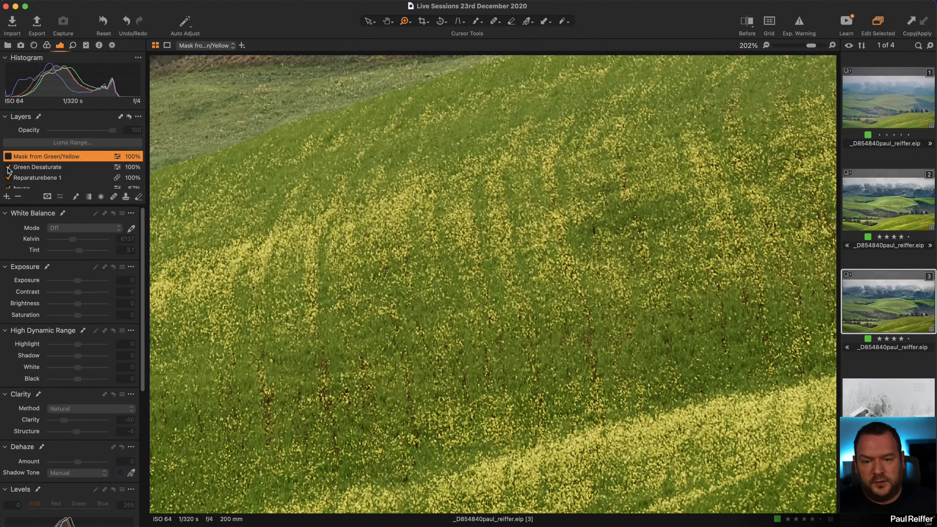
{"action": "left_click", "coordinate": [8, 157]}
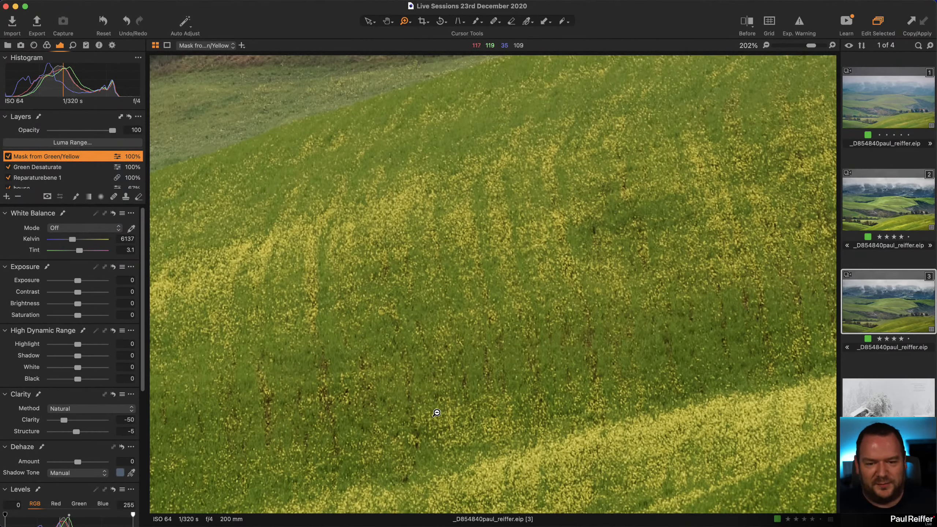
{"action": "left_click", "coordinate": [465, 299], "text": "alt"}
{"action": "left_click", "coordinate": [466, 299], "text": "alt"}
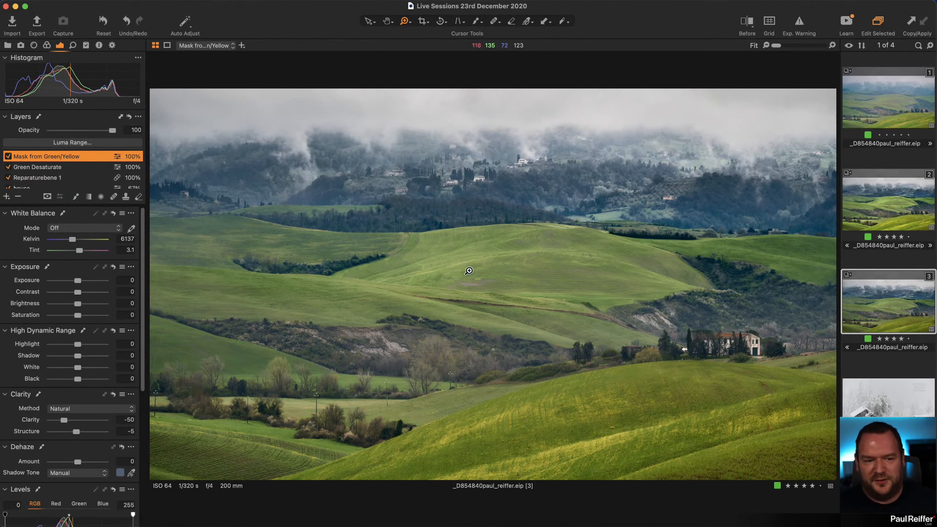
Compare variants 2 and 3 of the landscape side by side
{"action": "left_click", "coordinate": [913, 206]}
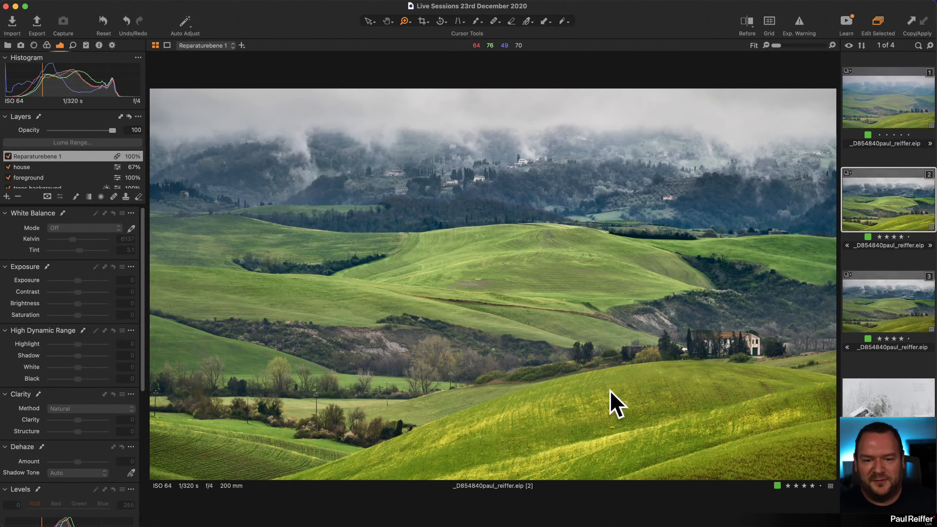
{"action": "left_click", "coordinate": [885, 303], "text": "super"}
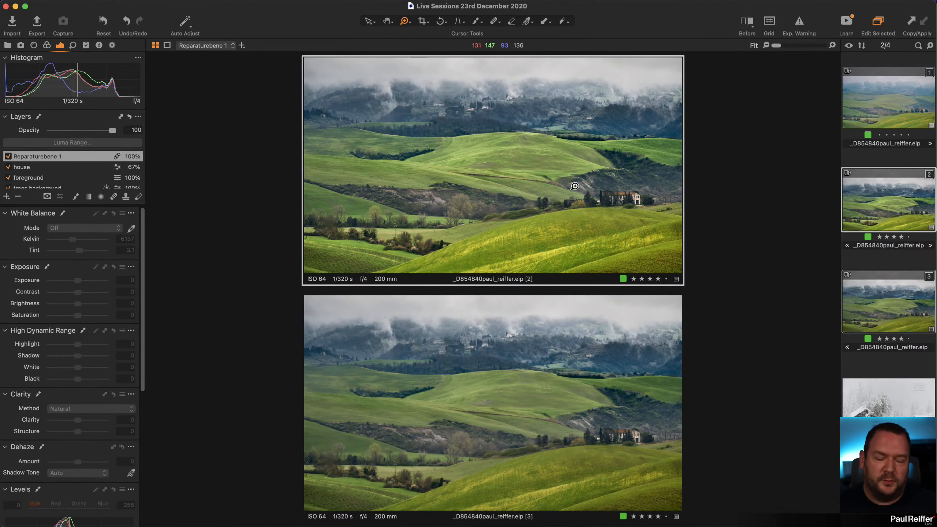
{"action": "left_click", "coordinate": [876, 262]}
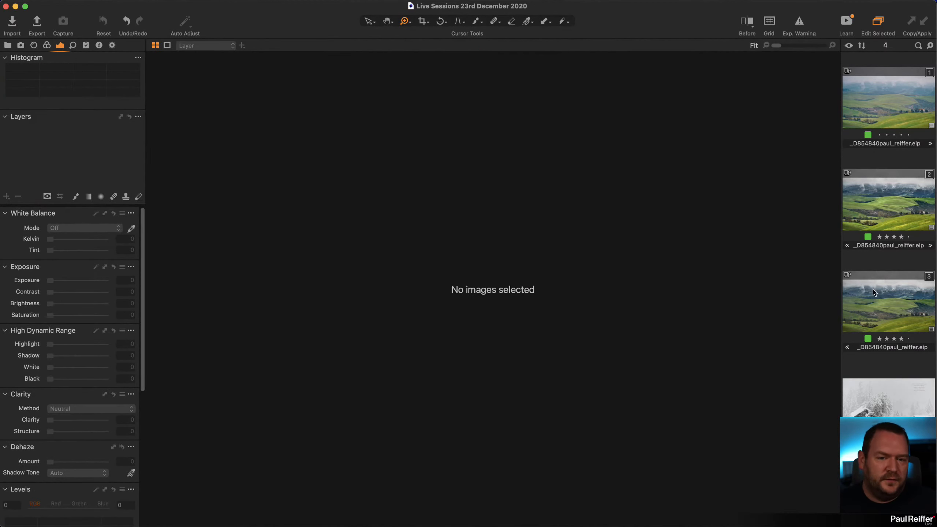
Crop variant 2 tightly around the green hills, farmhouse and foreground, cutting out the misty sky
{"action": "left_click", "coordinate": [875, 209]}
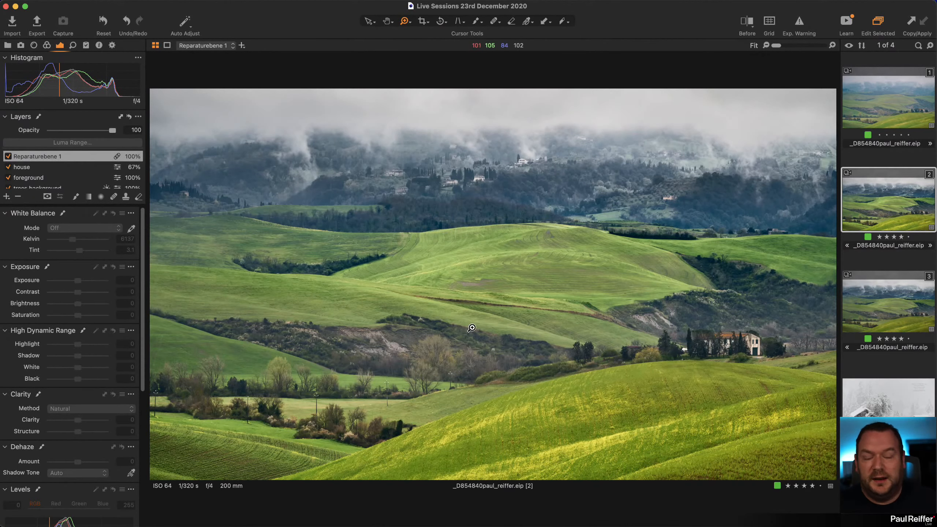
{"action": "left_click", "coordinate": [423, 22]}
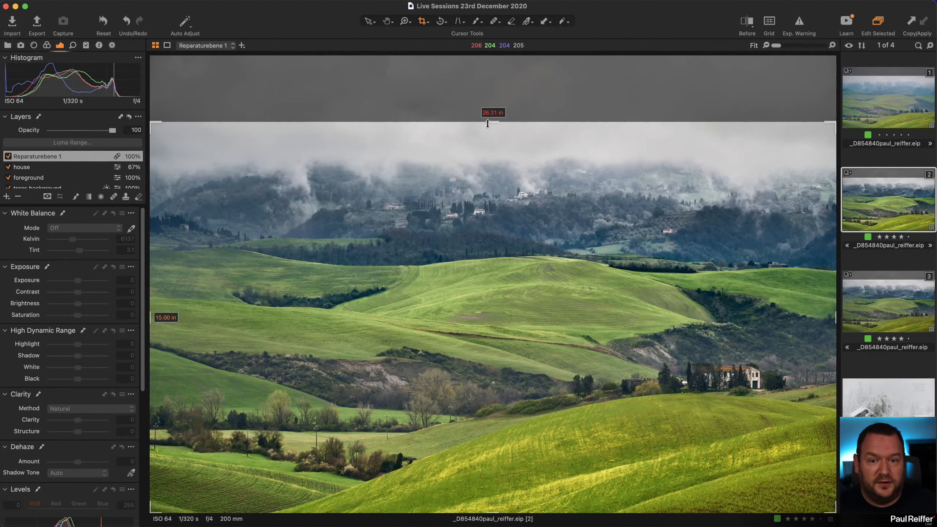
{"action": "left_click_drag", "start_coordinate": [494, 122], "coordinate": [496, 262]}
{"action": "left_click_drag", "start_coordinate": [527, 328], "coordinate": [544, 342]}
{"action": "left_click", "coordinate": [369, 21]}
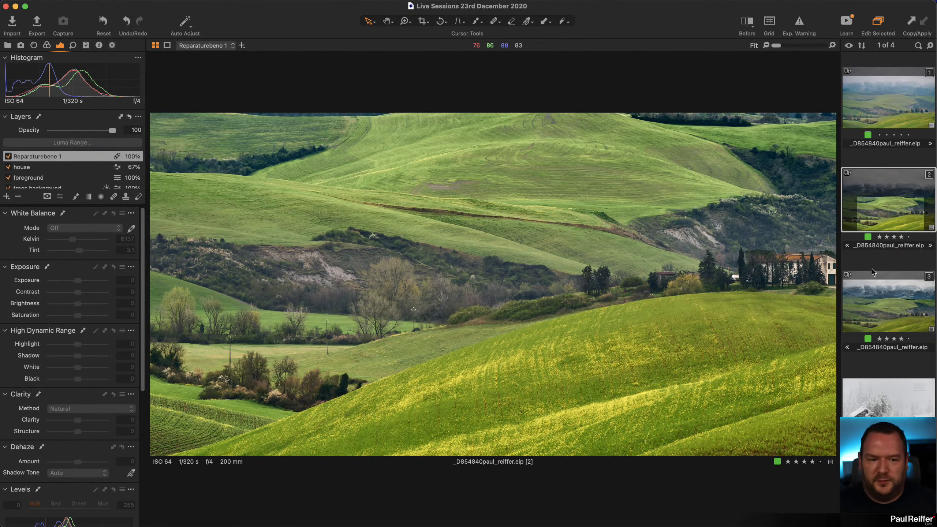
Clone the cropped variant 2 and warm the clone's Background white balance to 7282 Kelvin with a tint of 5.7
{"action": "left_click", "coordinate": [882, 299]}
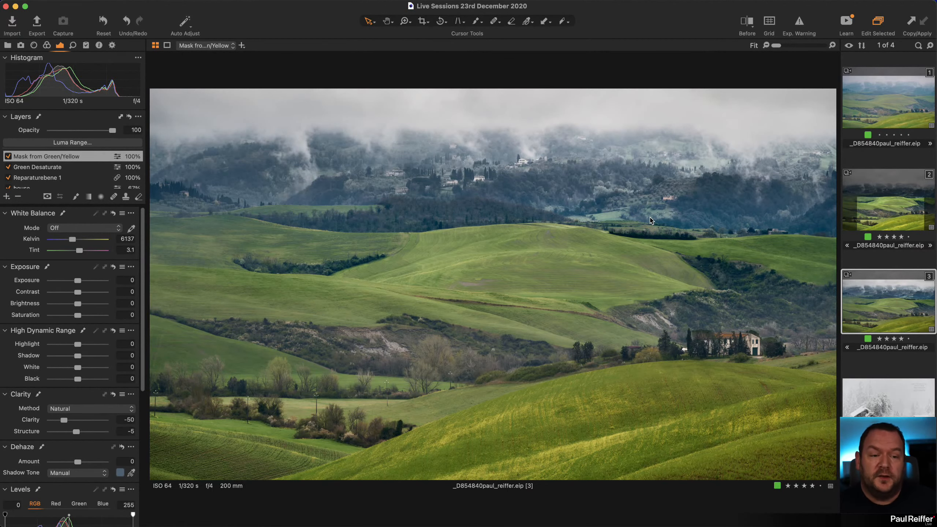
{"action": "left_click", "coordinate": [908, 203]}
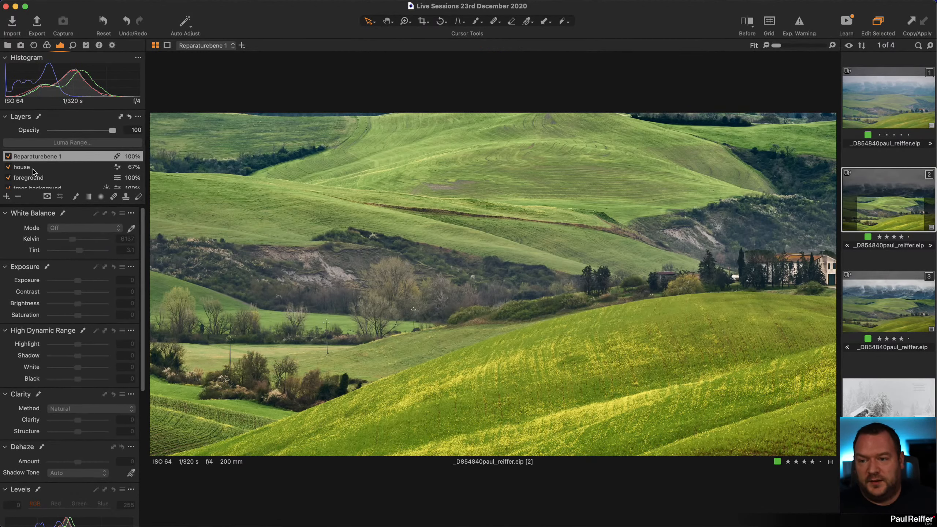
{"action": "scroll", "coordinate": [46, 174], "scroll_direction": "up", "scroll_amount": 2}
{"action": "scroll", "coordinate": [39, 182], "scroll_direction": "down", "scroll_amount": 3}
{"action": "left_click", "coordinate": [37, 183]}
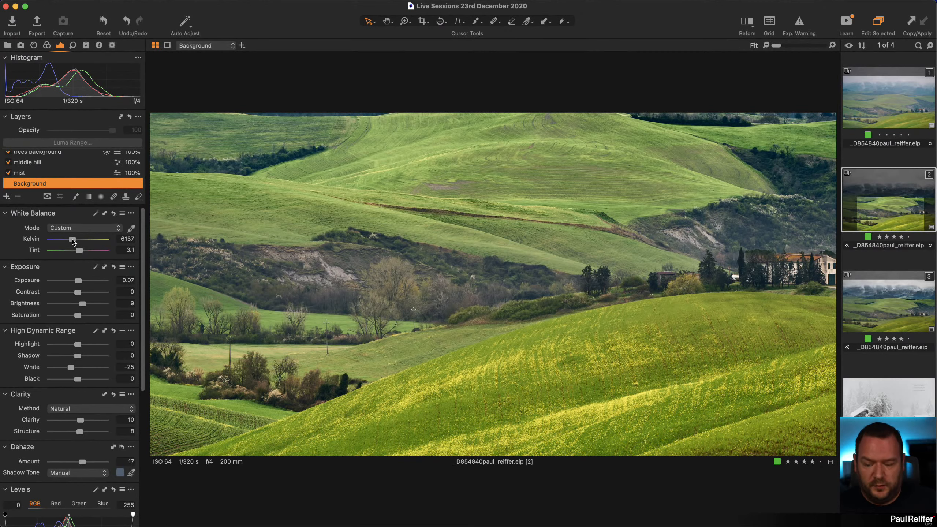
{"action": "right_click", "coordinate": [904, 211]}
{"action": "left_click", "coordinate": [923, 252]}
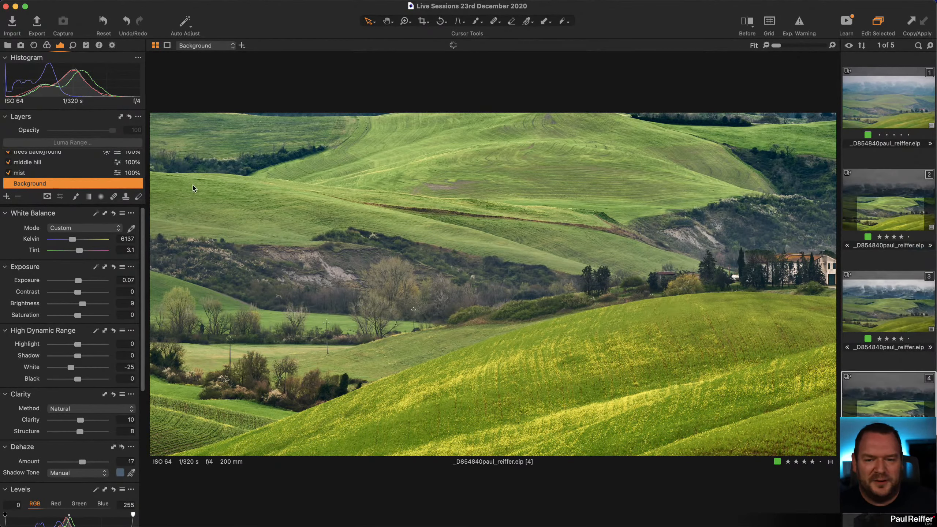
{"action": "left_click_drag", "start_coordinate": [71, 240], "coordinate": [82, 250]}
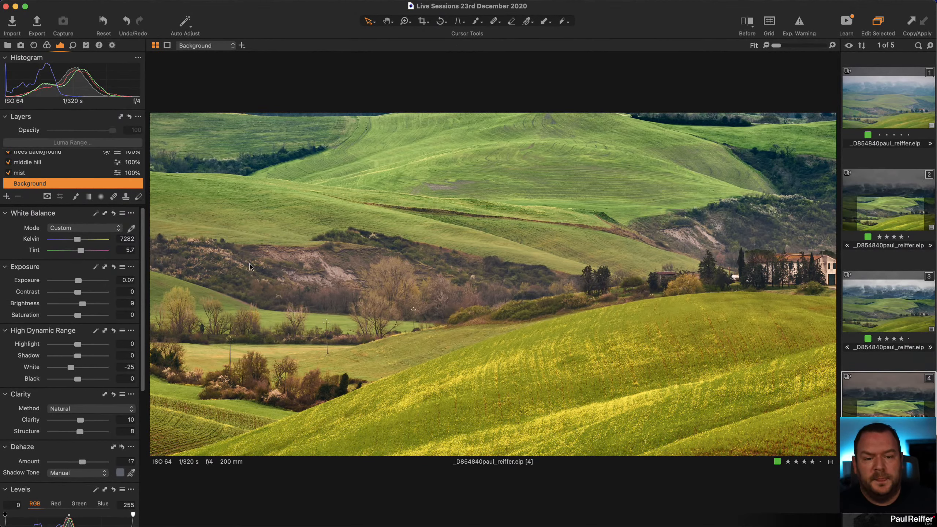
Show variant 3 in a split before/after view and sweep the divider across the image to compare the edit with the original
{"action": "left_click", "coordinate": [884, 300]}
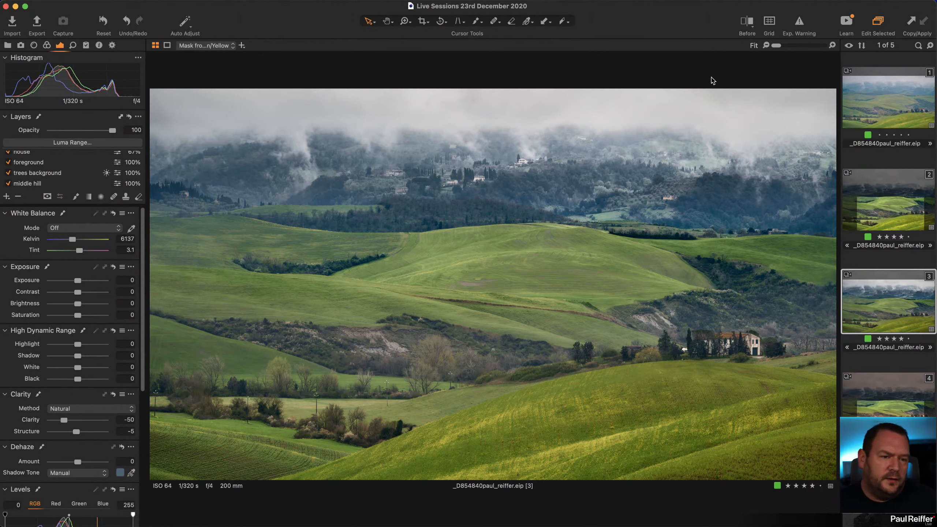
{"action": "left_click", "coordinate": [747, 23]}
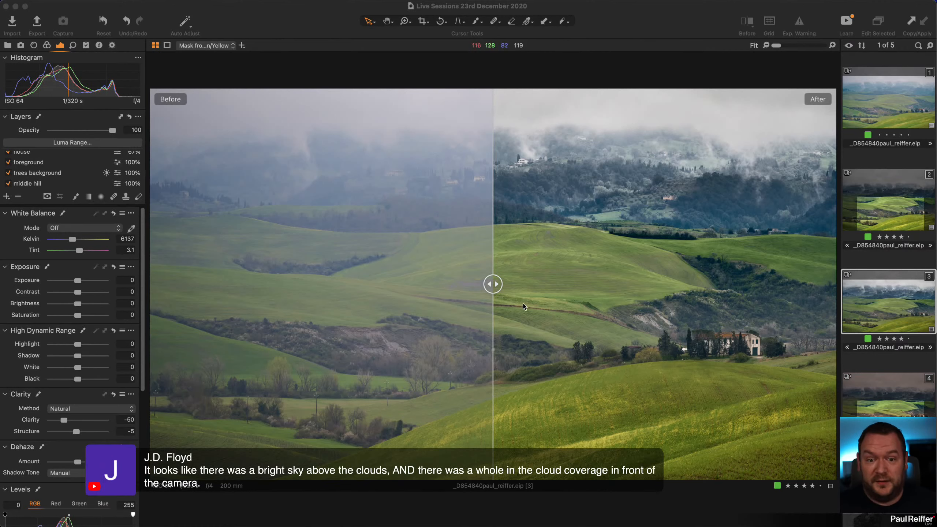
{"action": "left_click", "coordinate": [491, 283]}
{"action": "left_click_drag", "start_coordinate": [491, 284], "coordinate": [826, 307]}
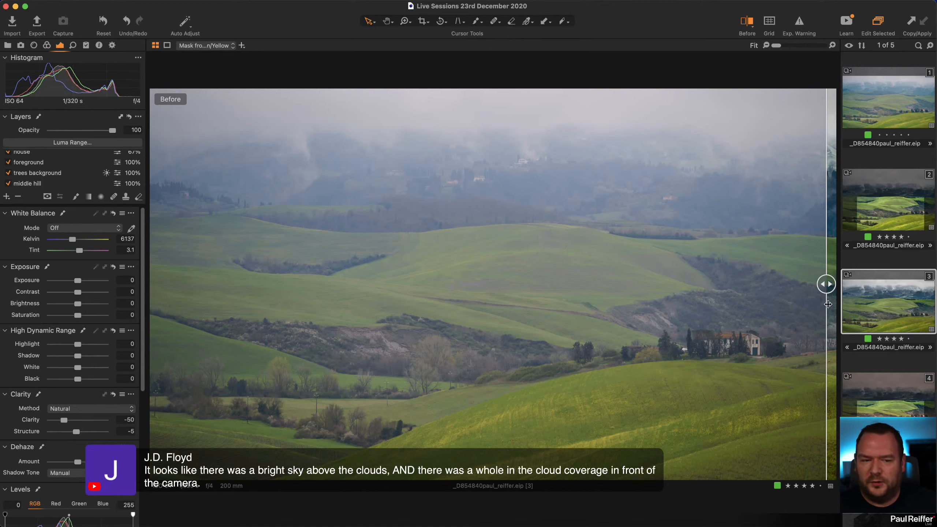
{"action": "left_click_drag", "start_coordinate": [825, 285], "coordinate": [291, 284]}
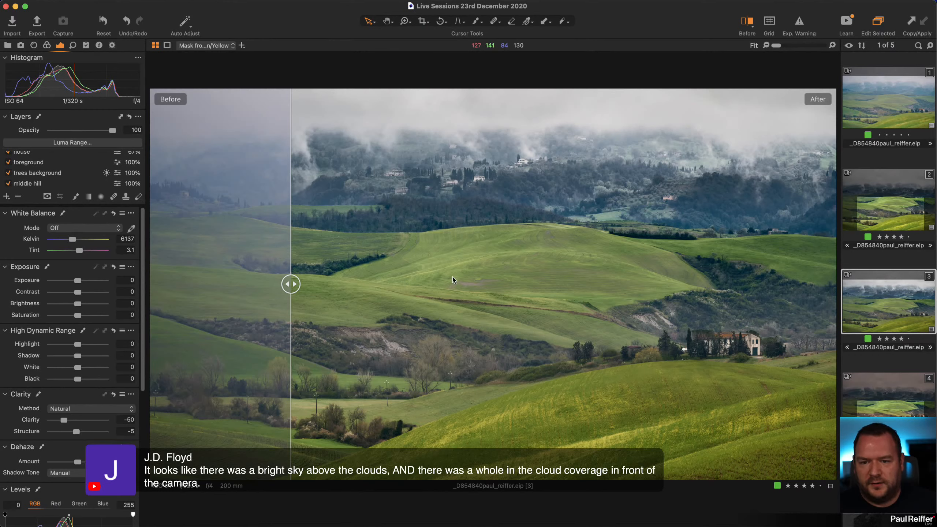
Compare before and after with the Mask from Green/Yellow and Green Desaturate layers turned off, then restore both layers
{"action": "scroll", "coordinate": [50, 171], "scroll_direction": "up", "scroll_amount": 3}
{"action": "left_click", "coordinate": [8, 157]}
{"action": "left_click", "coordinate": [8, 167]}
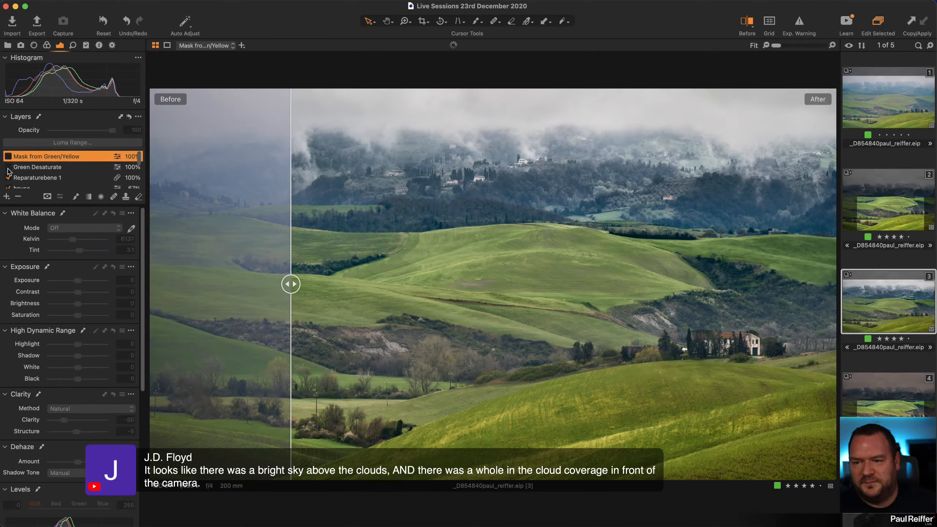
{"action": "left_click_drag", "start_coordinate": [291, 283], "coordinate": [834, 334]}
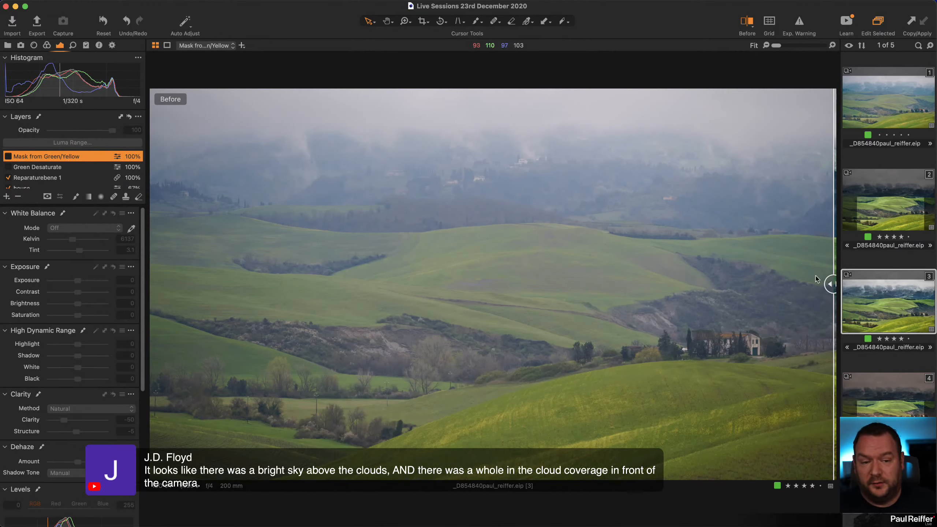
{"action": "left_click_drag", "start_coordinate": [830, 282], "coordinate": [187, 283]}
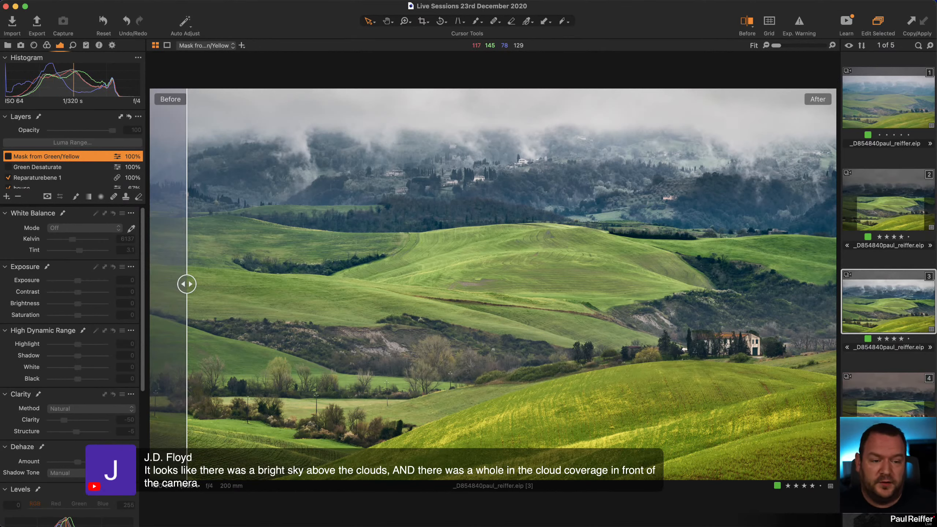
{"action": "left_click", "coordinate": [8, 156]}
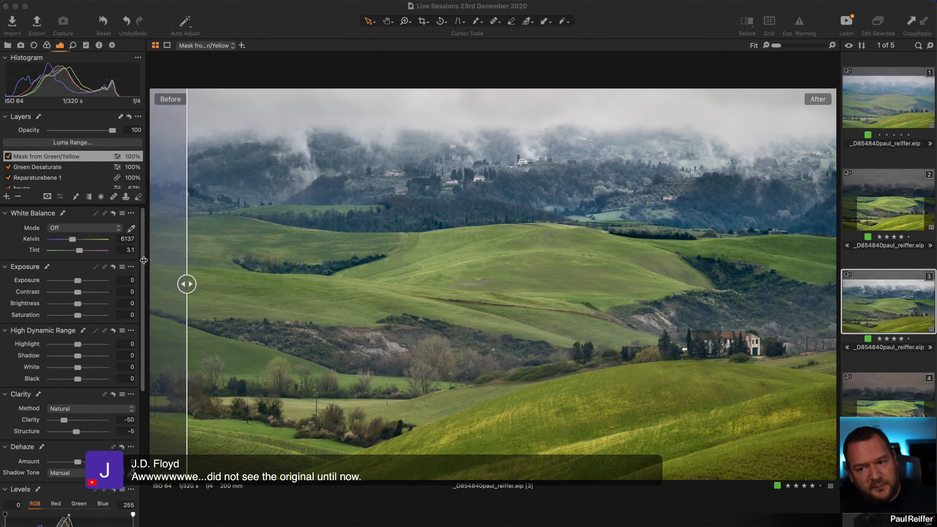
Sweep the before/after divider across the whole landscape with both green adjustment layers active
{"action": "left_click", "coordinate": [177, 285]}
{"action": "left_click_drag", "start_coordinate": [187, 284], "coordinate": [150, 284]}
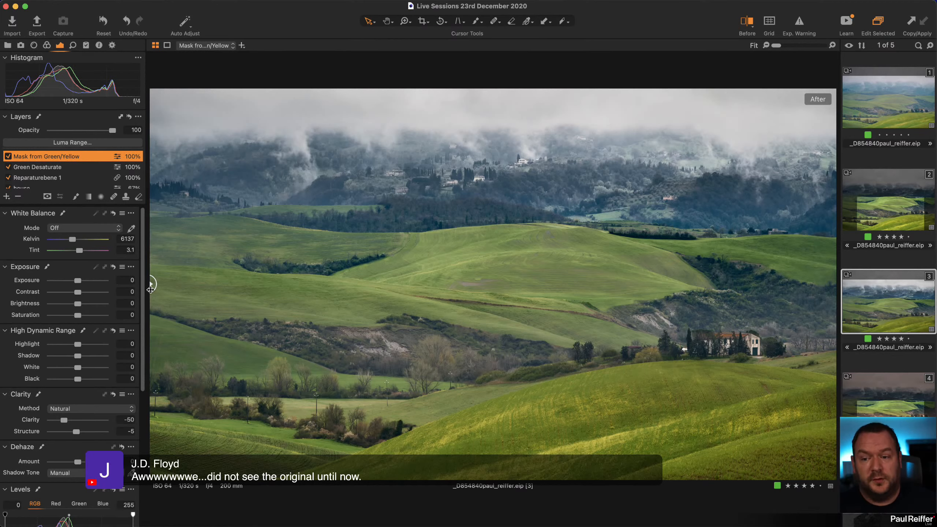
{"action": "left_click_drag", "start_coordinate": [152, 284], "coordinate": [766, 400]}
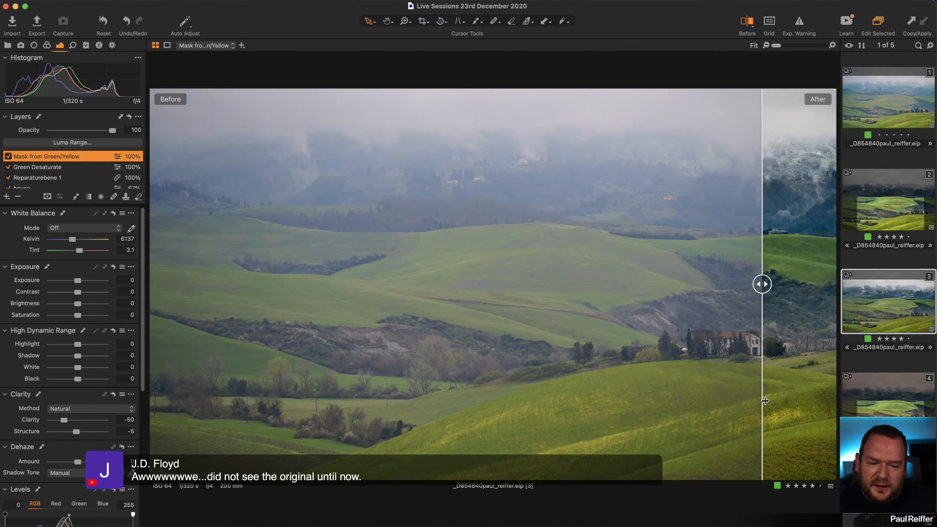
{"action": "left_click_drag", "start_coordinate": [765, 401], "coordinate": [205, 392]}
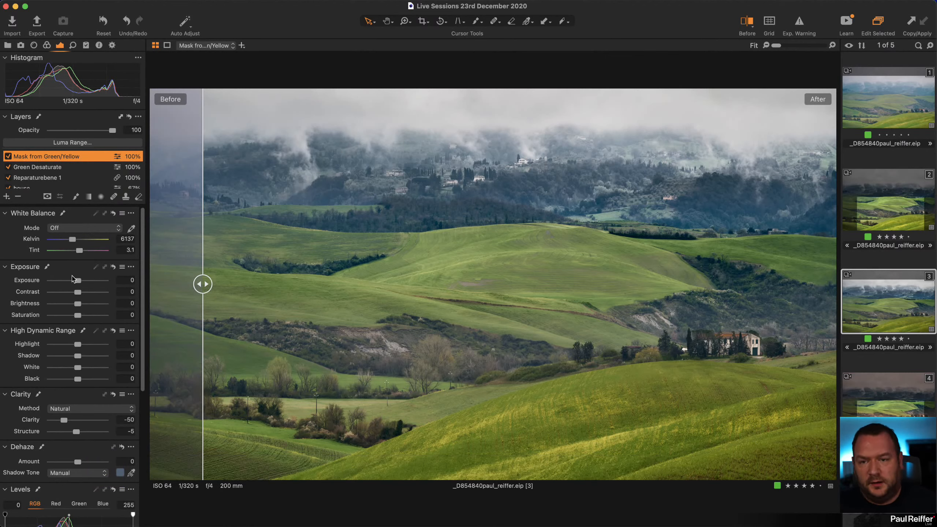
Turn the Mask from Green/Yellow and Green Desaturate layers off and back on to compare their effect, and try out the layer opacity
{"action": "scroll", "coordinate": [68, 279], "scroll_direction": "down", "scroll_amount": 2}
{"action": "scroll", "coordinate": [68, 282], "scroll_direction": "up", "scroll_amount": 2}
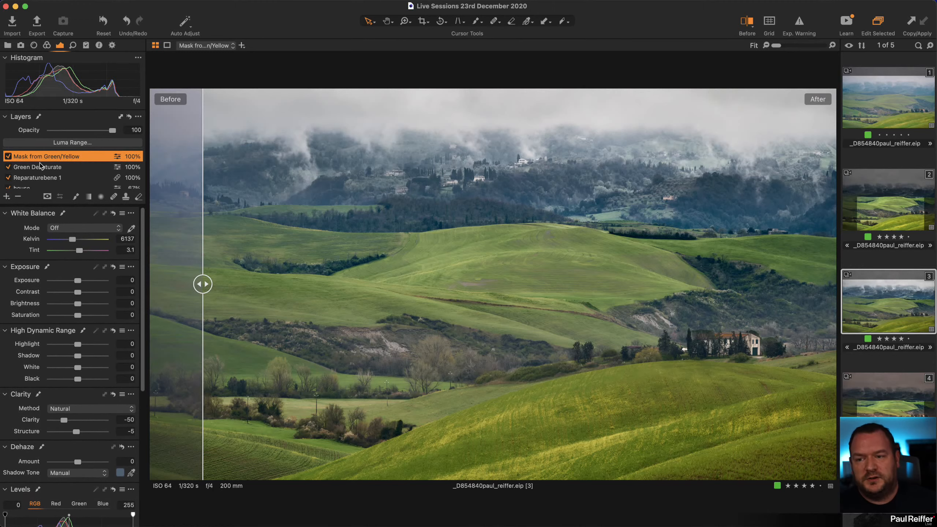
{"action": "left_click", "coordinate": [8, 157]}
{"action": "left_click", "coordinate": [7, 168]}
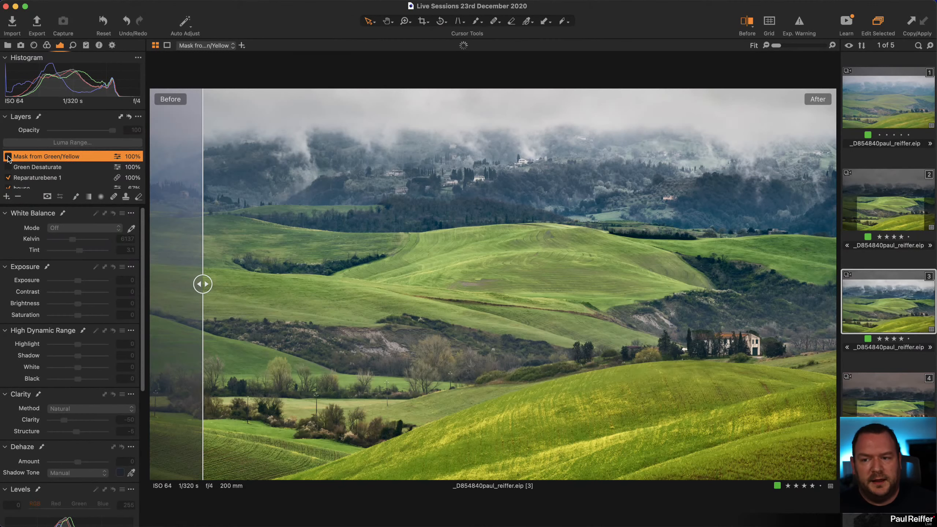
{"action": "left_click", "coordinate": [8, 168]}
{"action": "left_click_drag", "start_coordinate": [113, 131], "coordinate": [135, 135]}
{"action": "left_click", "coordinate": [55, 167]}
{"action": "left_click", "coordinate": [88, 156]}
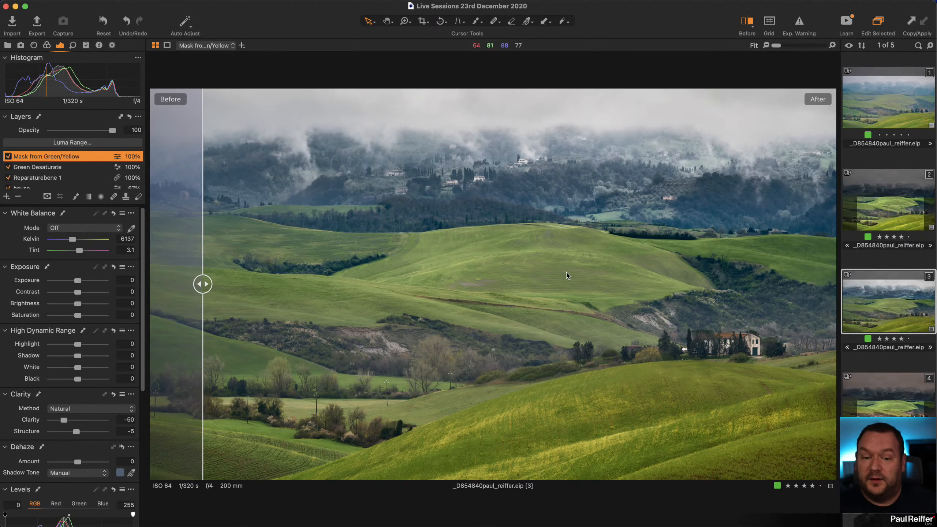
Show the full edited image and inspect the Green Desaturate layer's Color Editor selection, turning View selected color range on and off
{"action": "left_click_drag", "start_coordinate": [203, 284], "coordinate": [113, 298]}
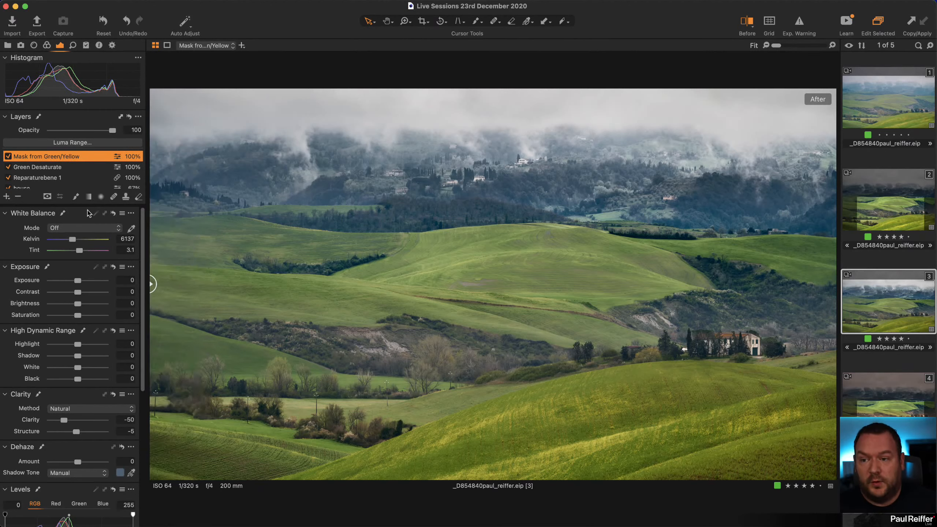
{"action": "left_click", "coordinate": [56, 168]}
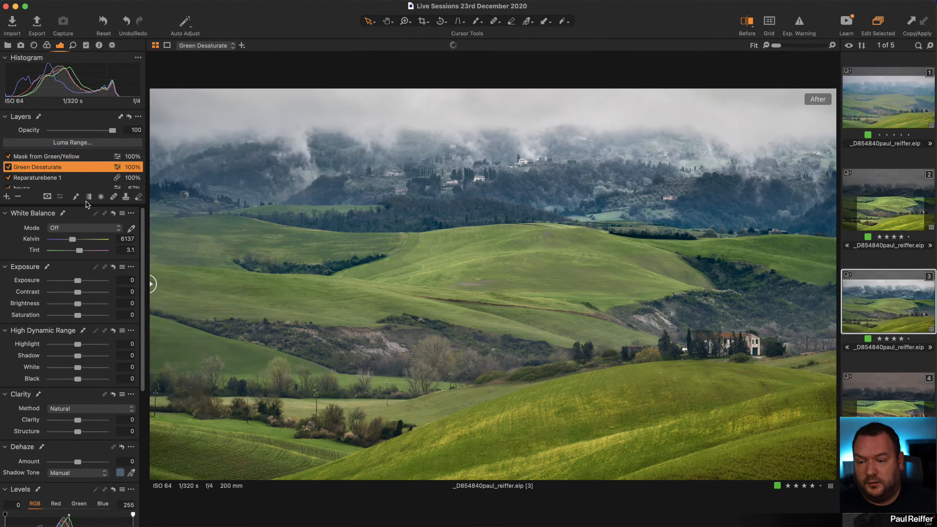
{"action": "left_click", "coordinate": [47, 45]}
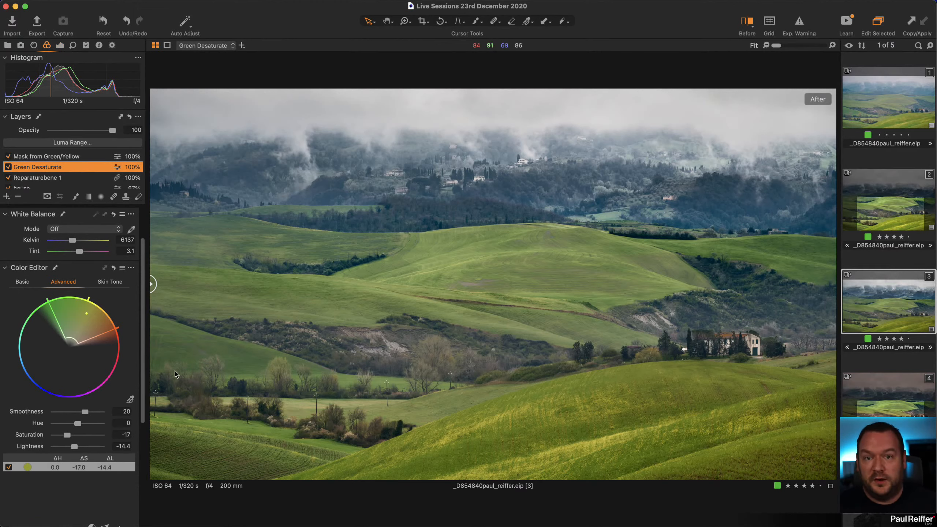
{"action": "scroll", "coordinate": [9, 494], "scroll_direction": "down", "scroll_amount": 3}
{"action": "left_click", "coordinate": [5, 476]}
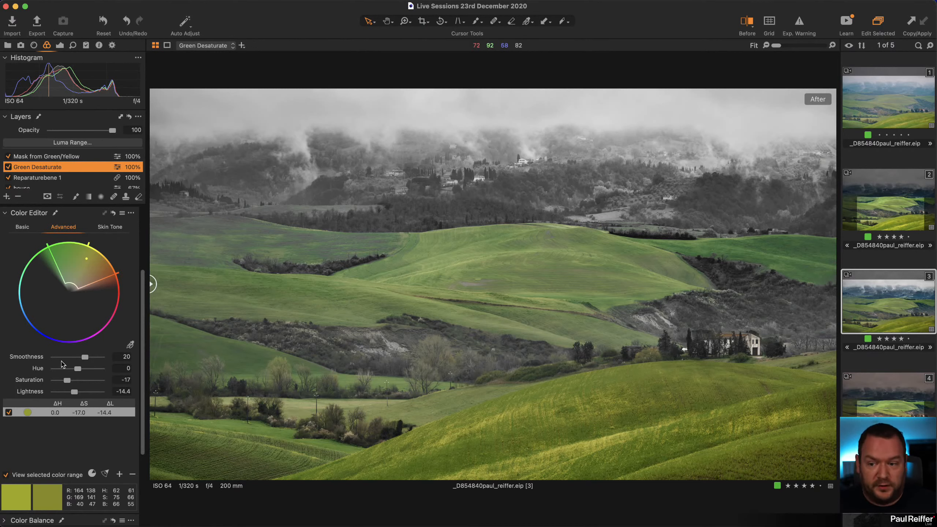
{"action": "left_click", "coordinate": [6, 476]}
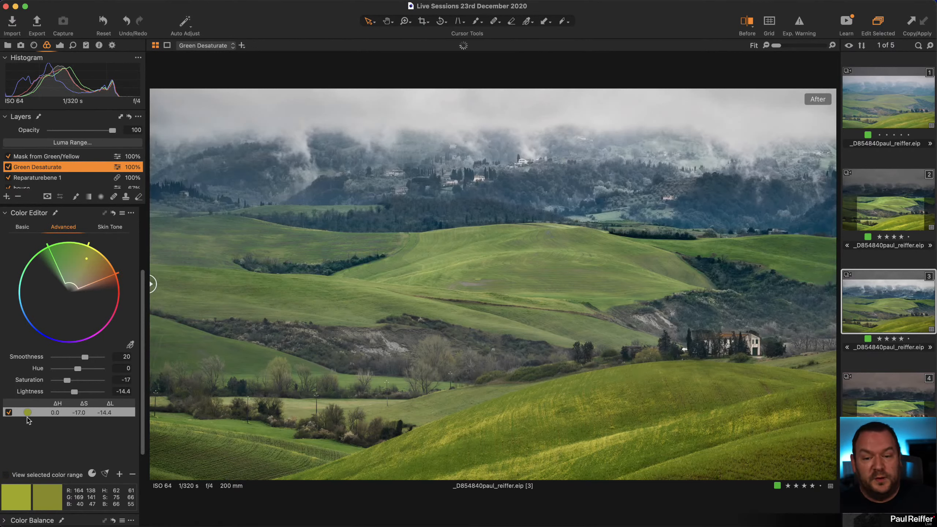
Look at the Color Editor's Create Masked Layer from Selection option without applying it, and review the Mask from Green/Yellow layer's exposure and clarity adjustments
{"action": "left_click", "coordinate": [131, 213]}
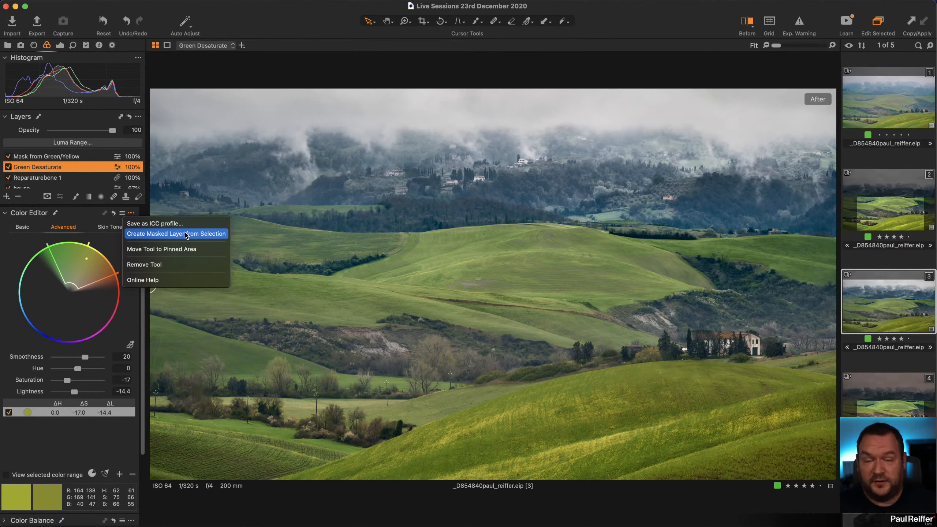
{"action": "left_click", "coordinate": [88, 157]}
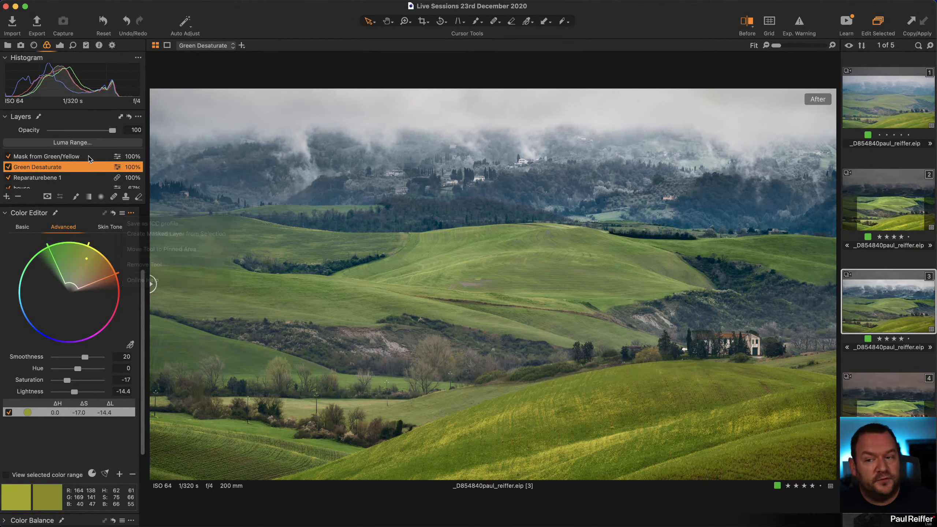
{"action": "left_click", "coordinate": [86, 158]}
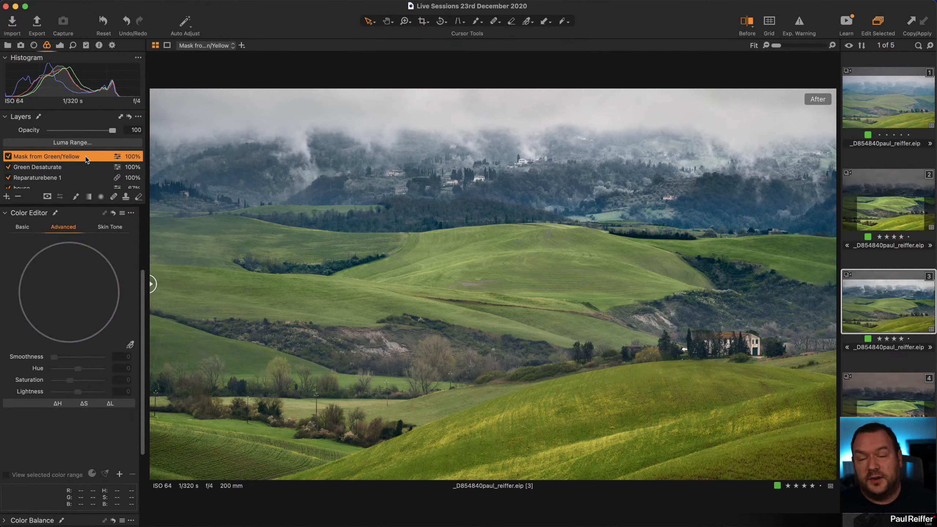
{"action": "left_click", "coordinate": [59, 45]}
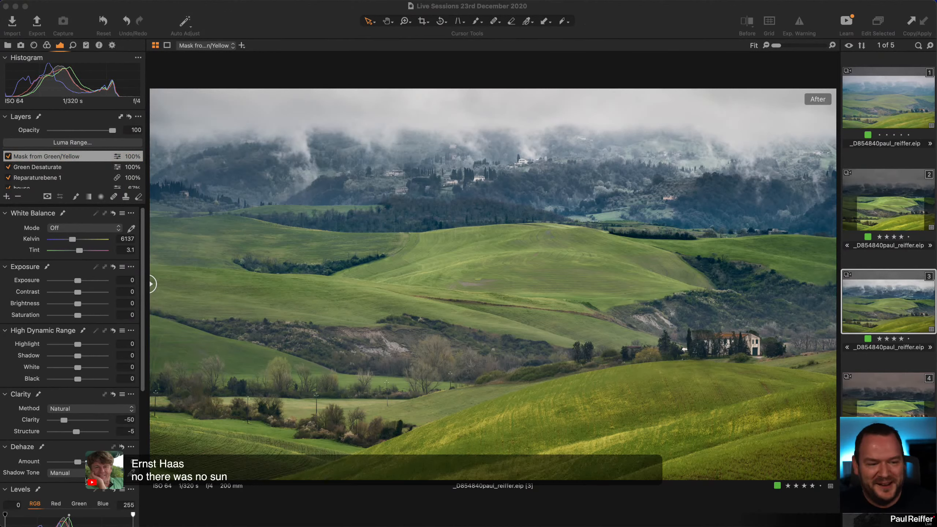
Sweep the before/after divider across variant 3, comparing its split view with that of cropped variant 2
{"action": "left_click", "coordinate": [151, 284]}
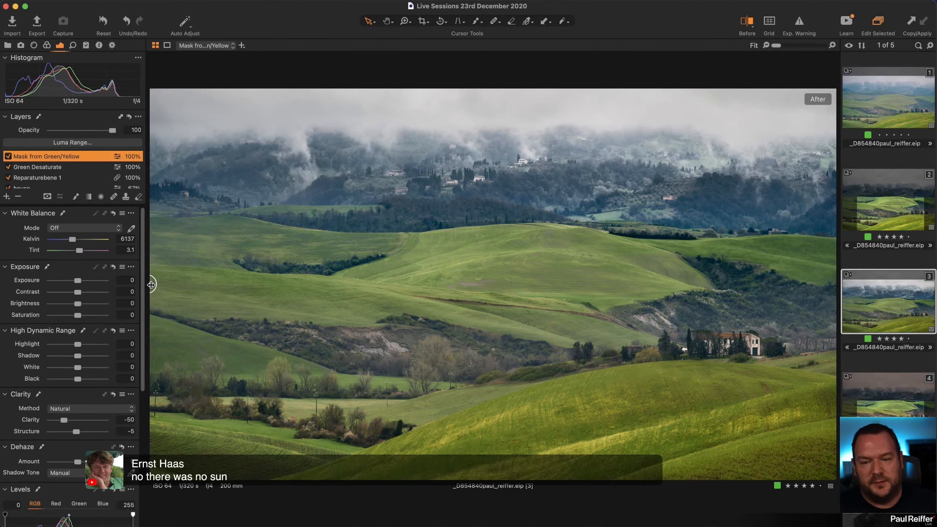
{"action": "left_click_drag", "start_coordinate": [152, 284], "coordinate": [489, 324]}
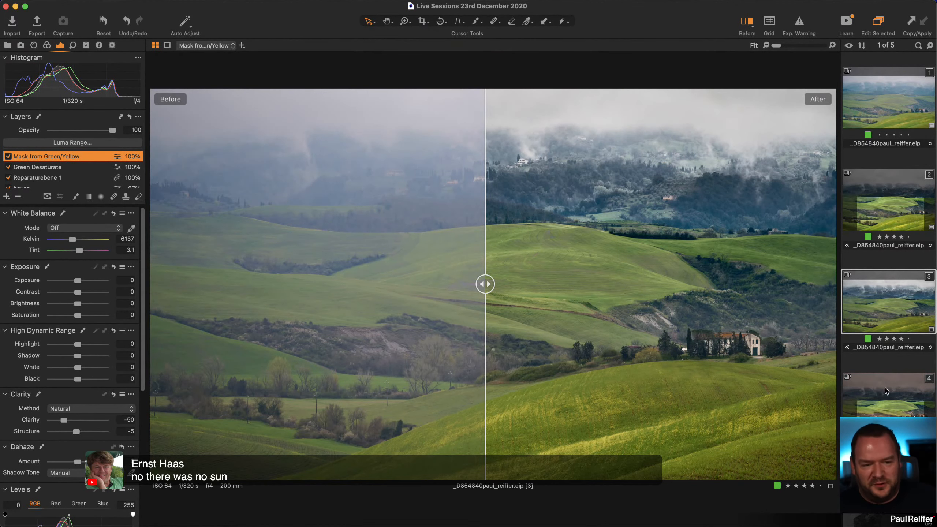
{"action": "left_click", "coordinate": [888, 207]}
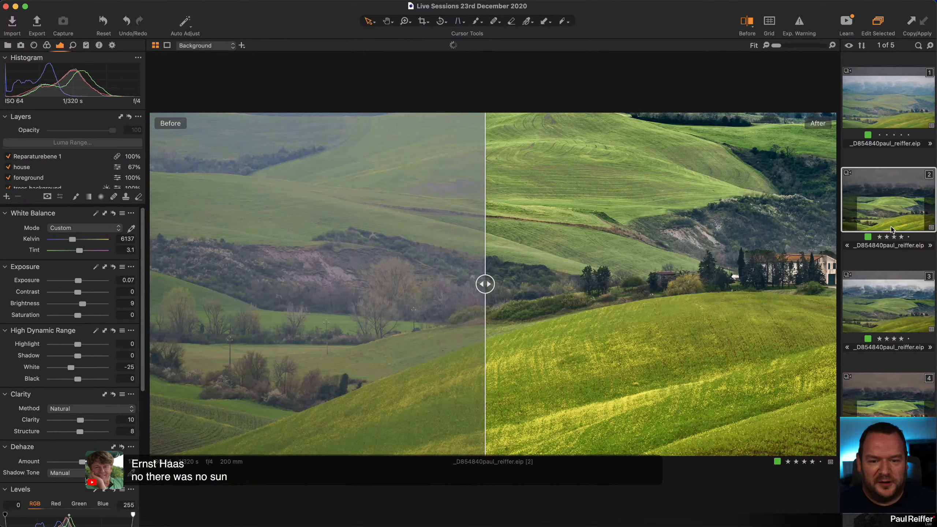
{"action": "left_click", "coordinate": [902, 310]}
{"action": "left_click_drag", "start_coordinate": [485, 283], "coordinate": [223, 284]}
Zoom in on the misty hillside houses to inspect the edit, return to the full image, and turn off the before/after view
{"action": "key", "text": "z"}
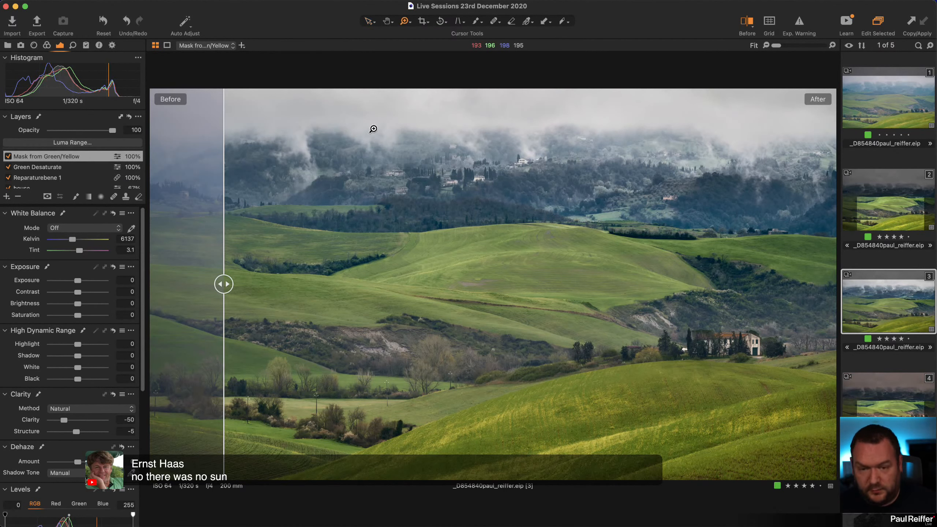
{"action": "left_click_drag", "start_coordinate": [352, 108], "coordinate": [720, 272]}
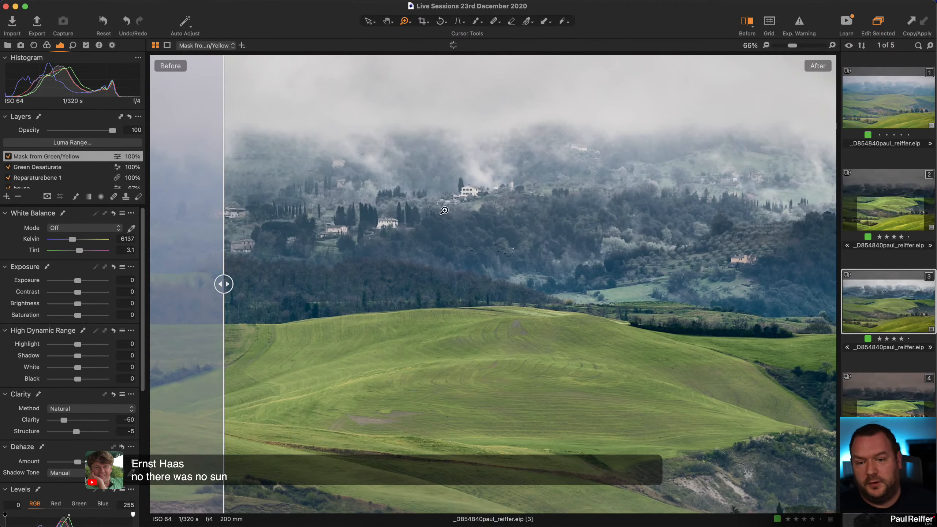
{"action": "left_click", "coordinate": [540, 281], "text": "alt"}
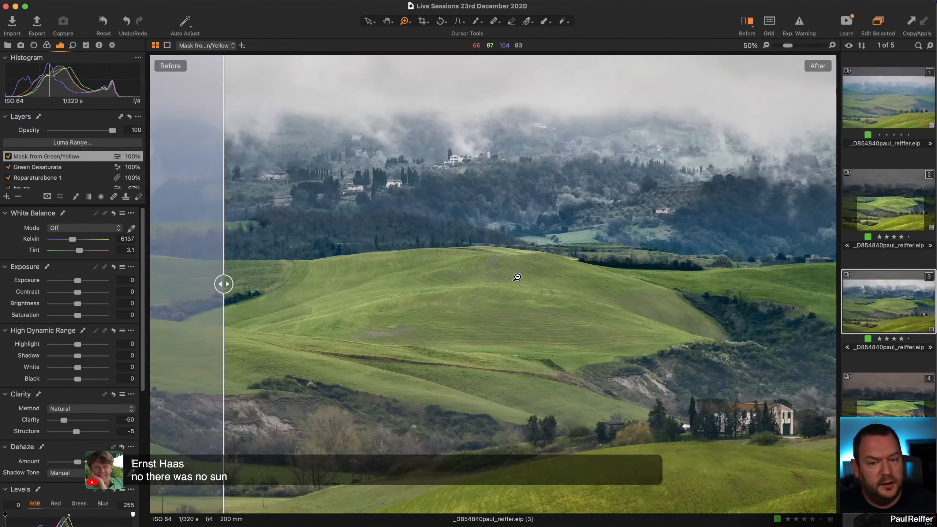
{"action": "left_click_drag", "start_coordinate": [224, 332], "coordinate": [151, 358]}
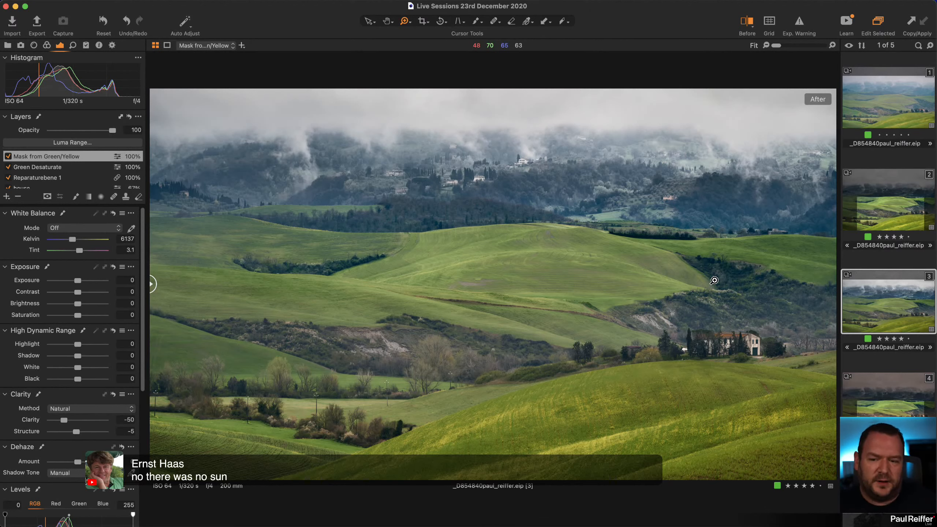
{"action": "left_click", "coordinate": [747, 21]}
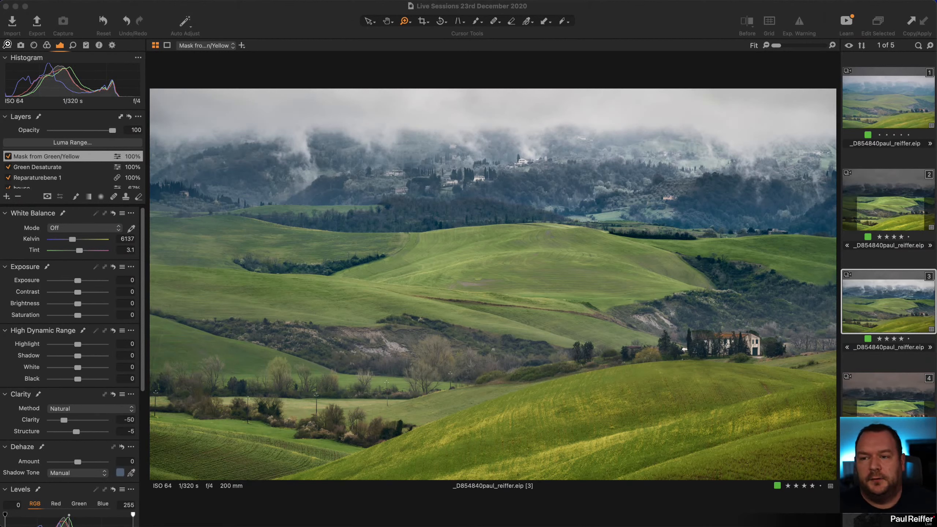
Show the catalog's collections and advance through the current collection to the snowy Christmas cabin image
{"action": "left_click", "coordinate": [7, 45]}
{"action": "key", "text": "Right"}
{"action": "key", "text": "Right"}
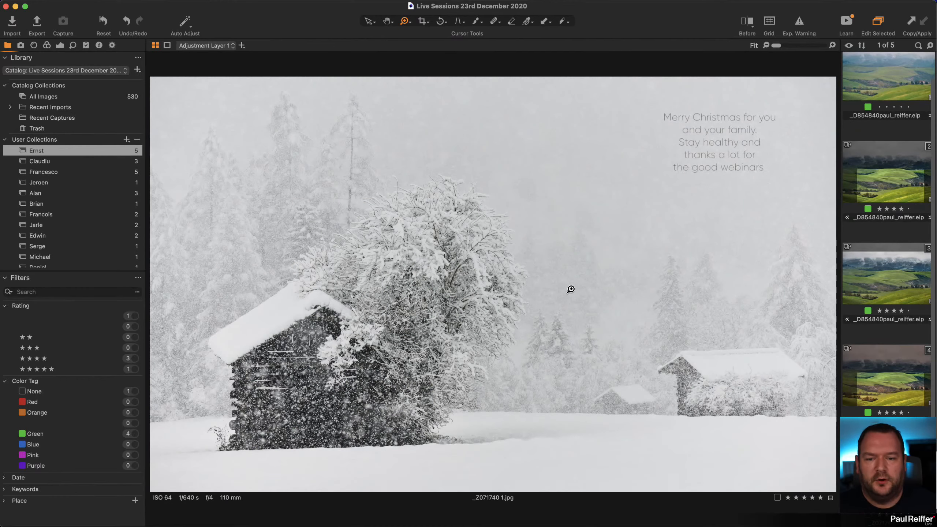
Open the second user collection with the exposure tools showing, view the coastal cliffs photo, and select the stag photo _1190379.ORF
{"action": "left_click", "coordinate": [62, 161]}
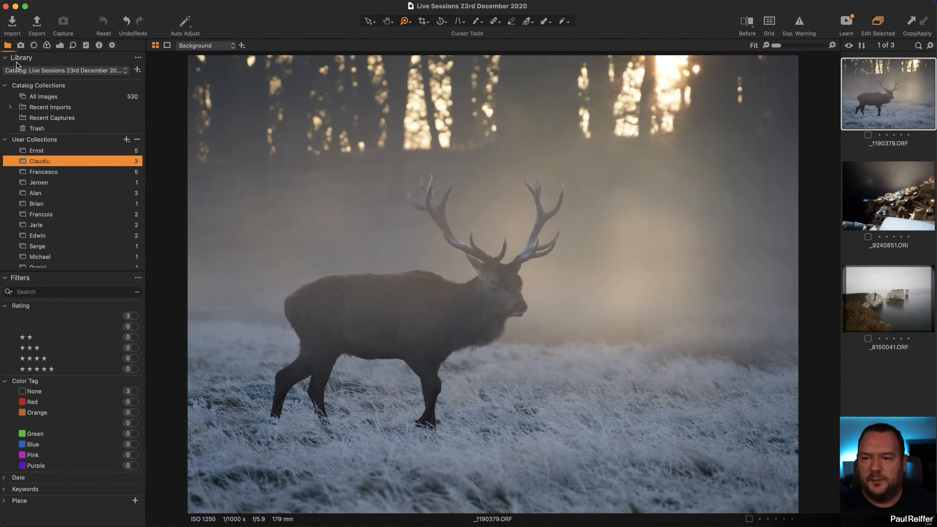
{"action": "left_click", "coordinate": [60, 46]}
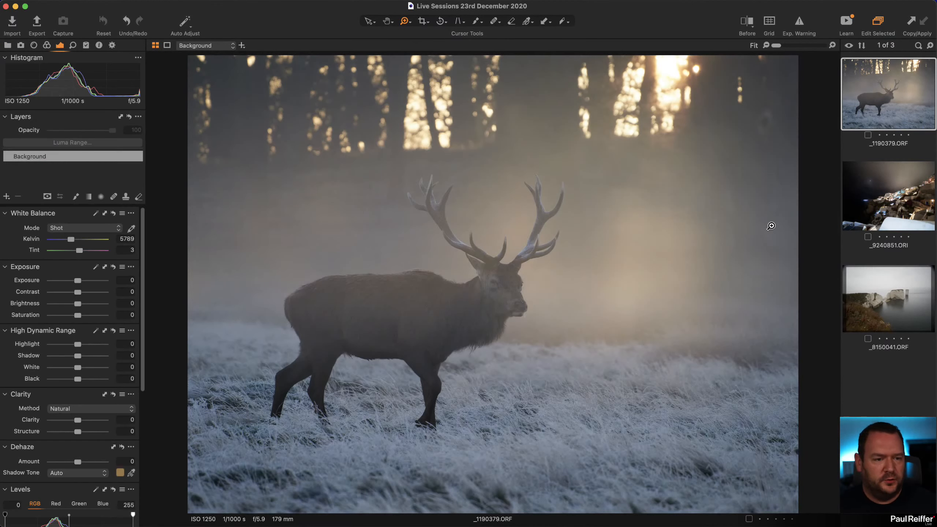
{"action": "left_click", "coordinate": [903, 299]}
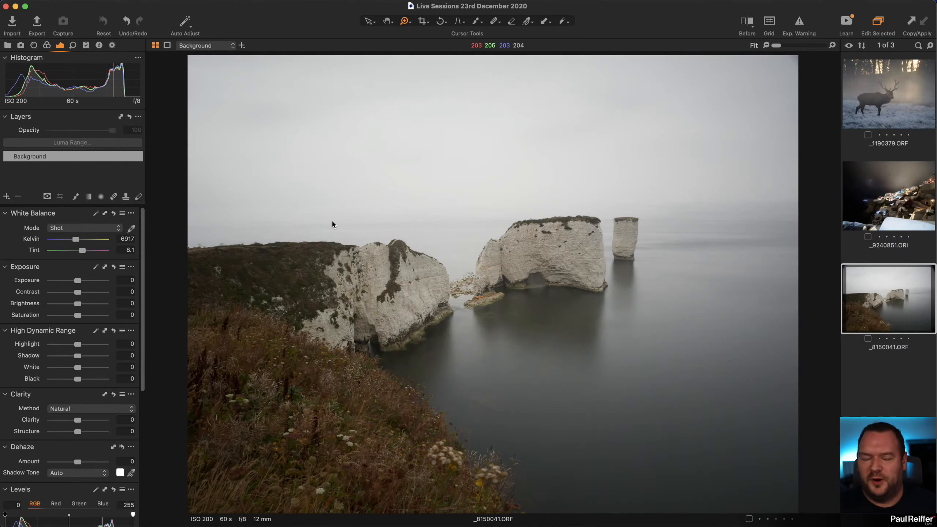
{"action": "left_click", "coordinate": [887, 112]}
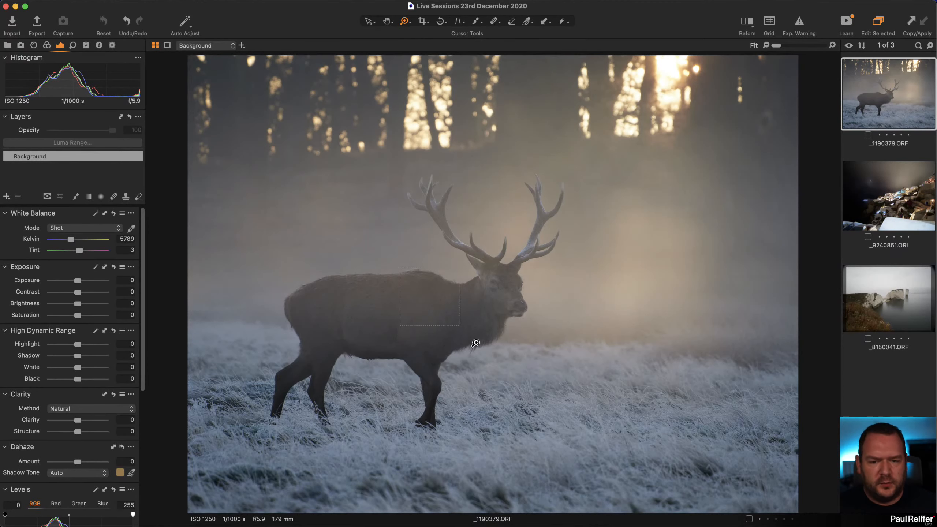
Examine the stag's fur, legs and the frosty grass at several zoom levels, and return to the full image
{"action": "left_click", "coordinate": [505, 365]}
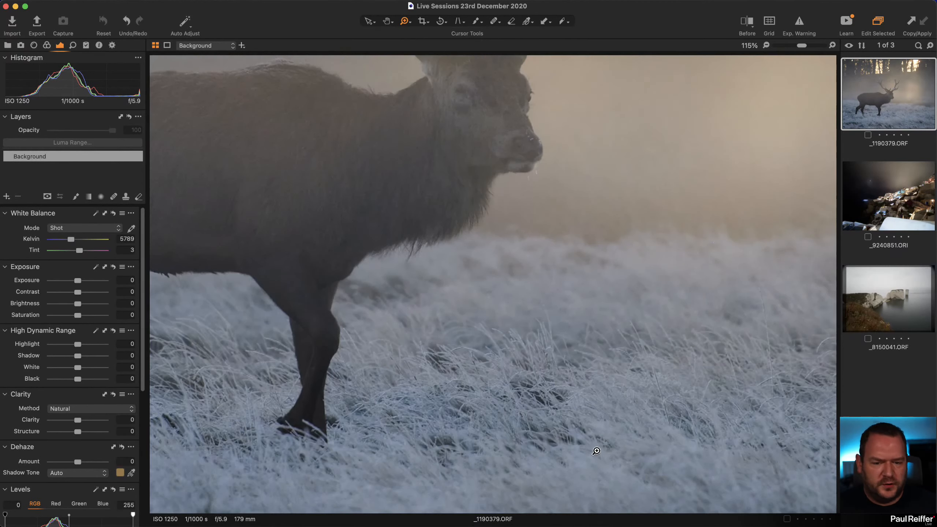
{"action": "left_click", "coordinate": [486, 306]}
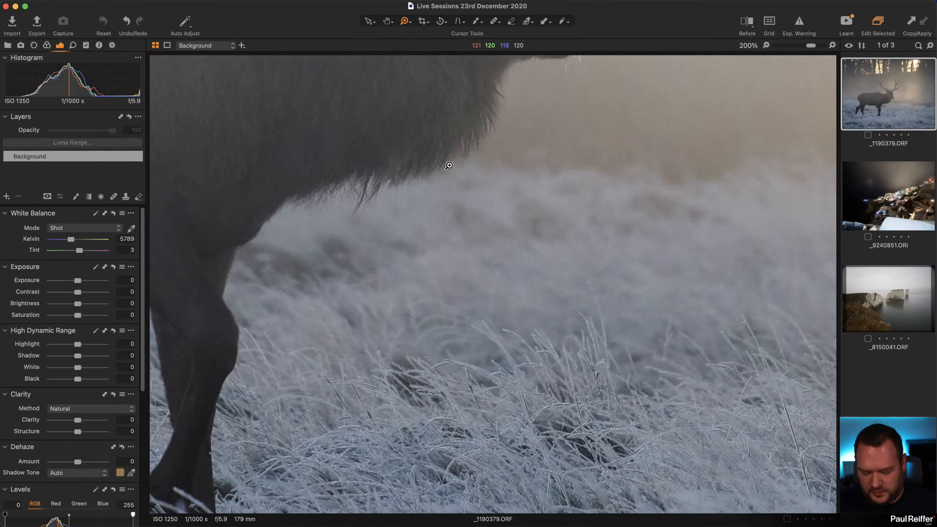
{"action": "left_click", "coordinate": [476, 166], "text": "alt"}
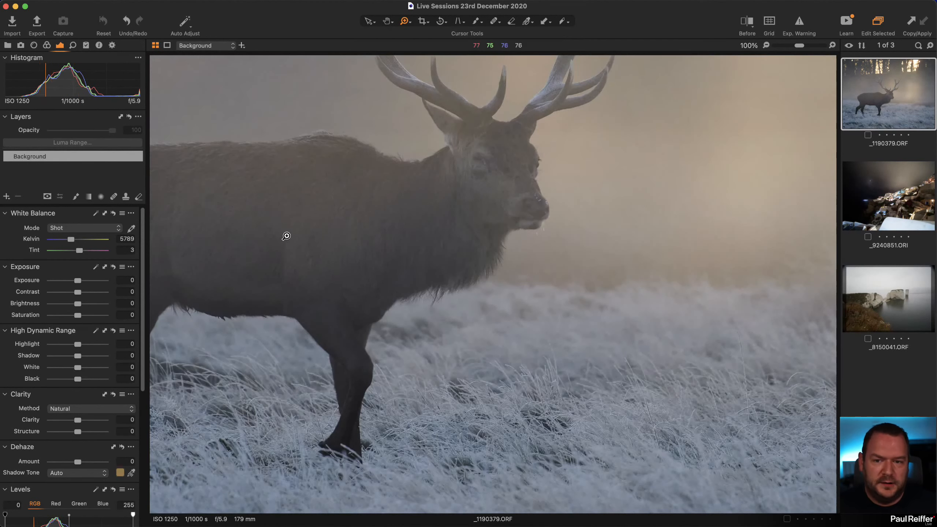
{"action": "left_click", "coordinate": [419, 238], "text": "alt"}
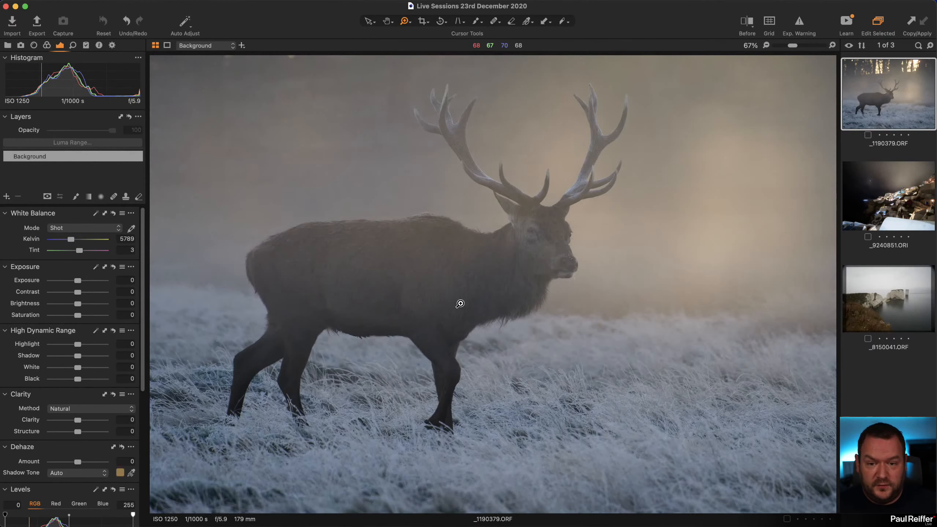
{"action": "left_click", "coordinate": [535, 306], "text": "alt"}
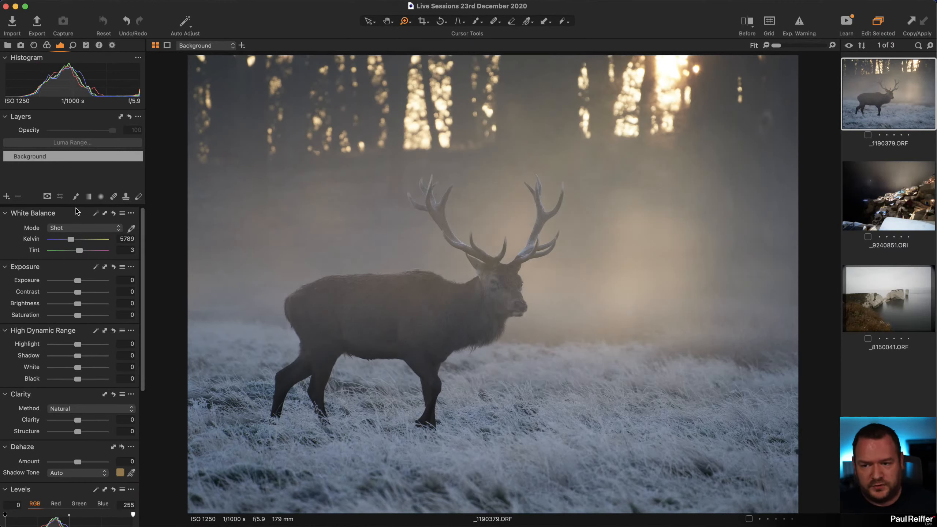
Add an empty adjustment layer for brush masking to the stag photo and name it Stag-Deer
{"action": "left_click", "coordinate": [76, 197]}
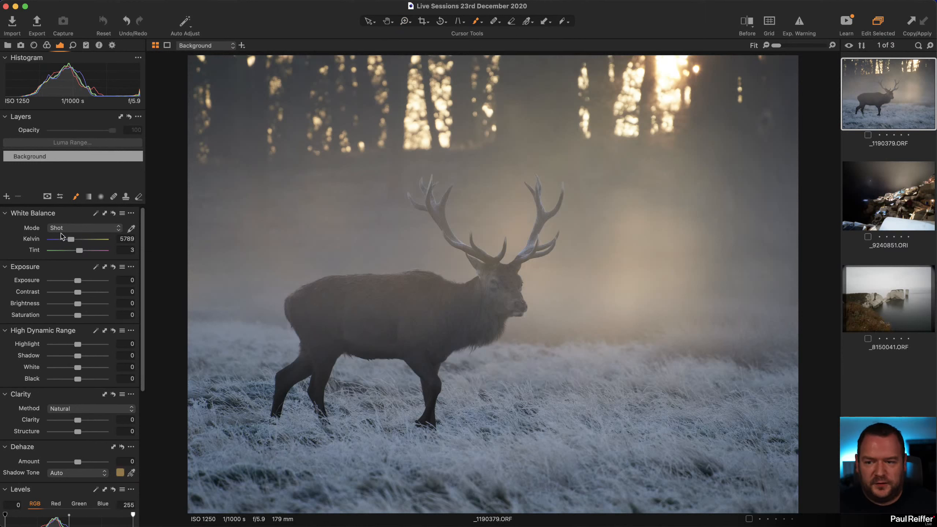
{"action": "left_click", "coordinate": [7, 197]}
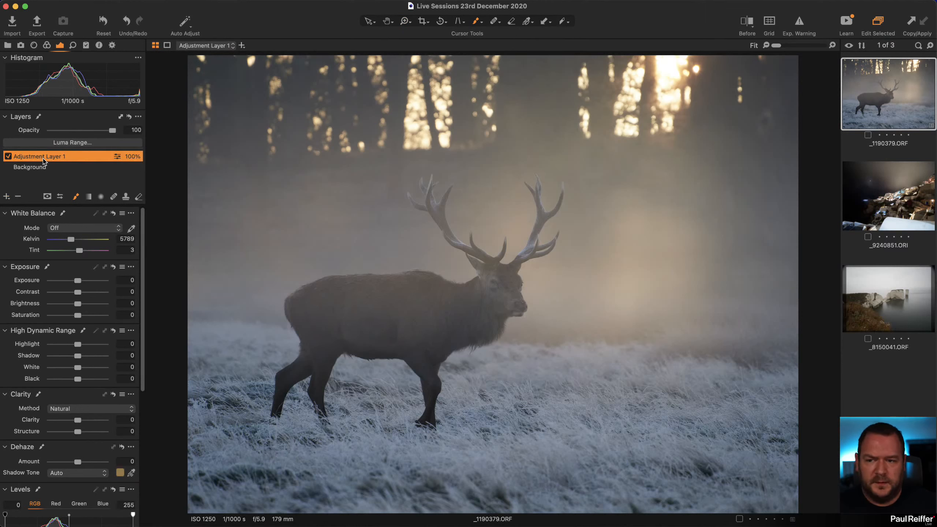
{"action": "double_click", "coordinate": [43, 159]}
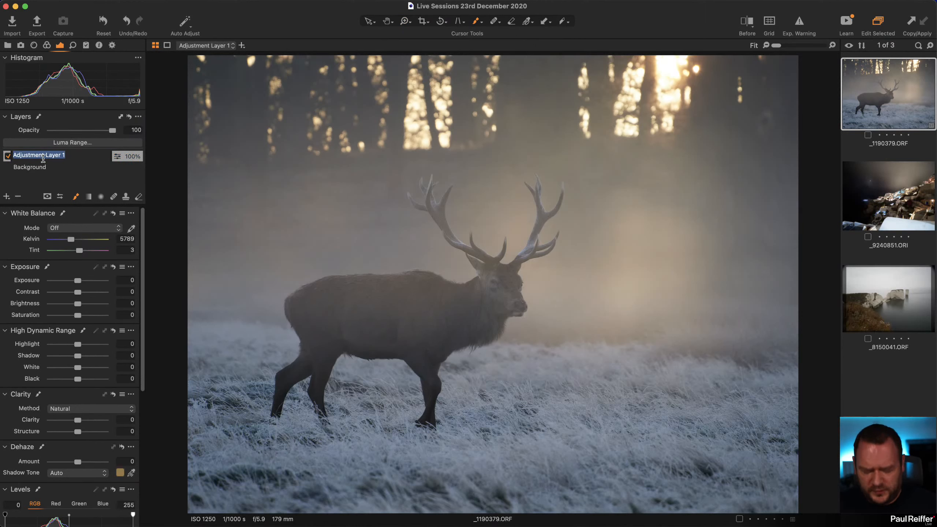
{"action": "type", "text": "Stag-Deer"}
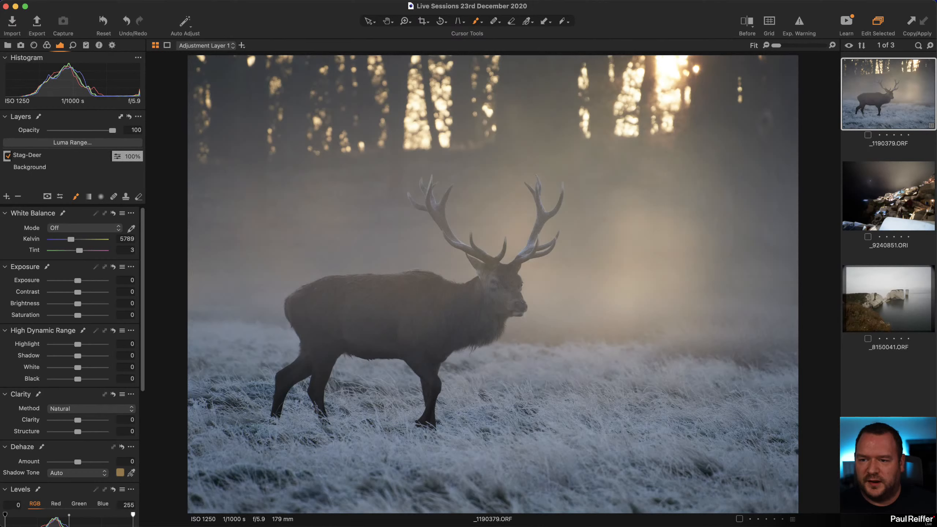
{"action": "key", "text": "Return"}
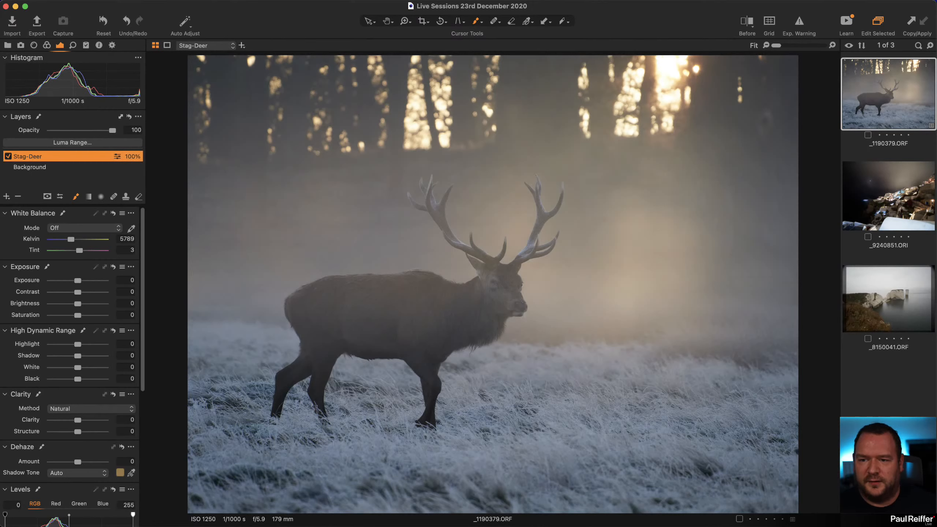
Zoom in on the stag and set the mask brush to size 160, hardness 0 and opacity 18, with increased flow
{"action": "key", "text": "z"}
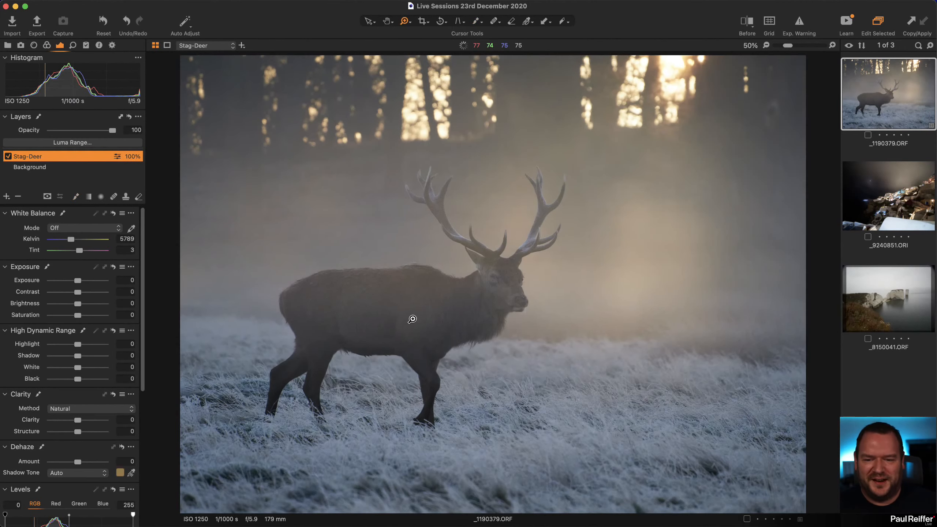
{"action": "left_click", "coordinate": [412, 319]}
{"action": "key", "text": "b"}
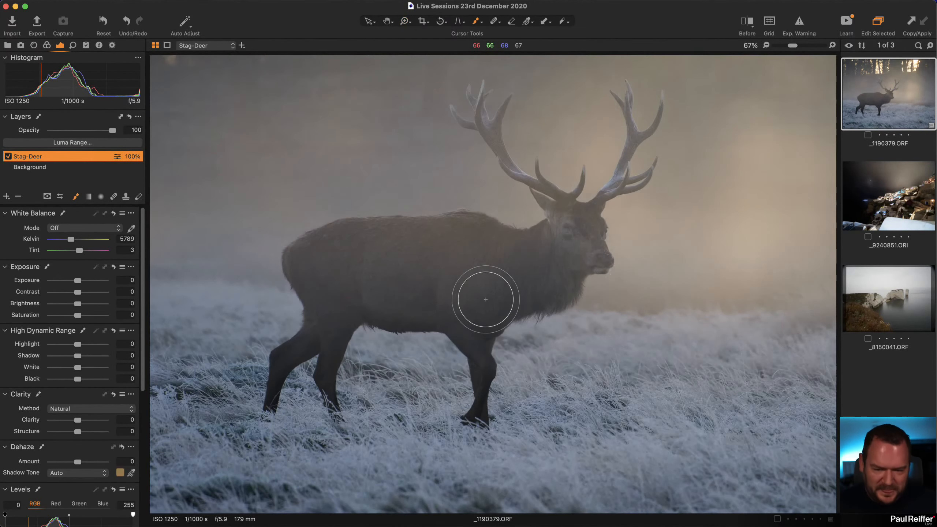
{"action": "right_click", "coordinate": [467, 263]}
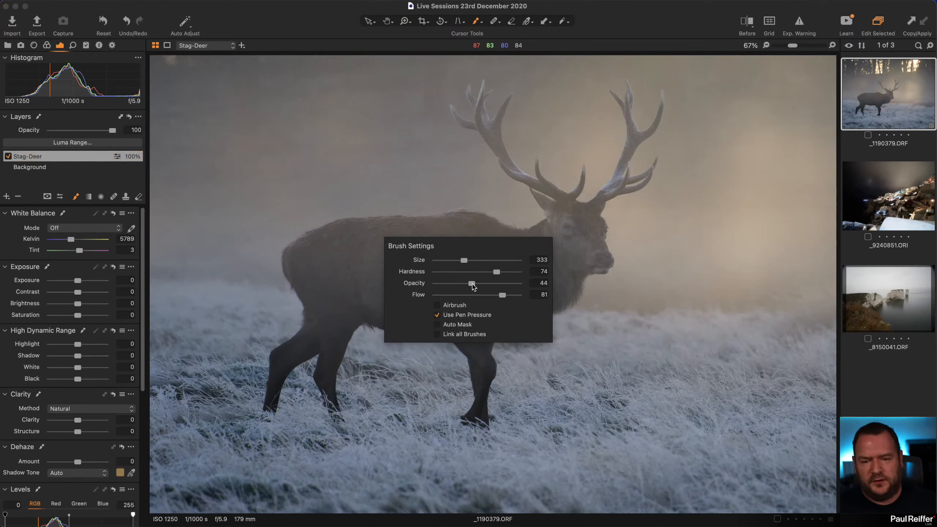
{"action": "left_click_drag", "start_coordinate": [472, 283], "coordinate": [453, 284]}
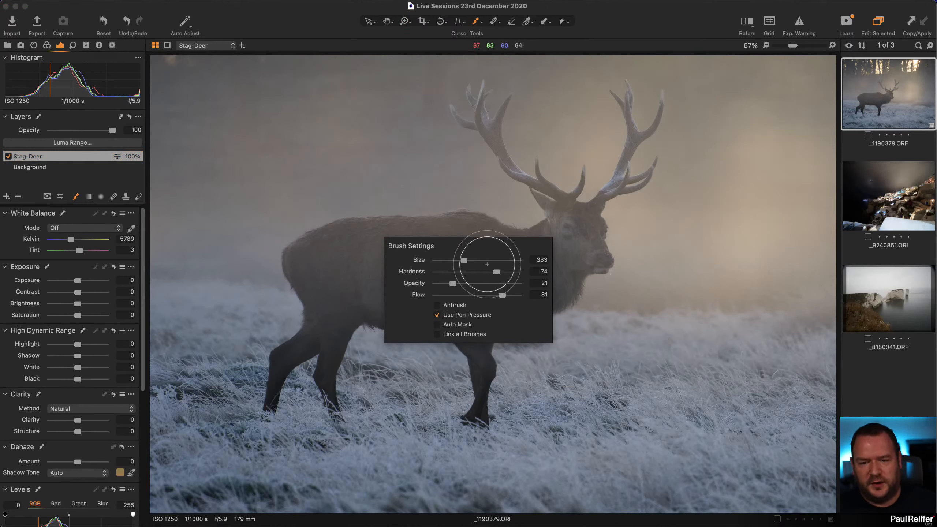
{"action": "key", "text": "Escape"}
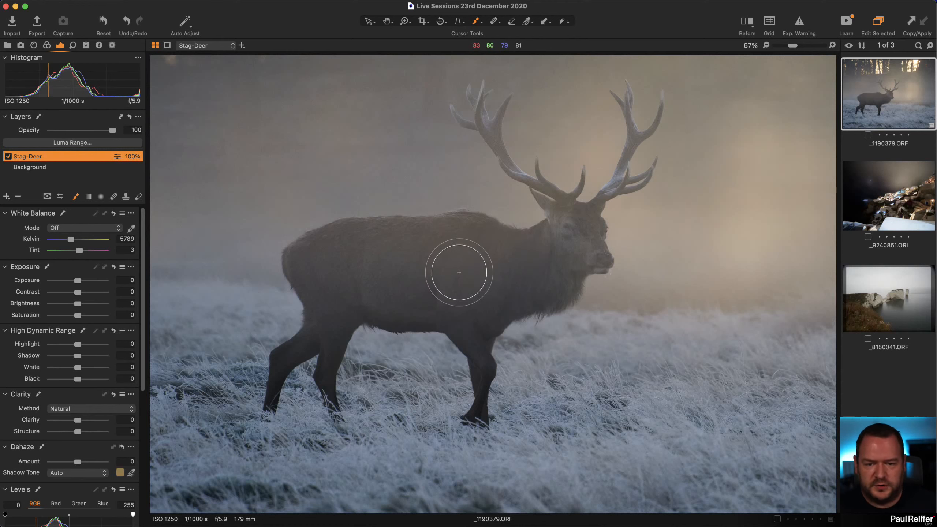
{"action": "left_click_drag", "start_coordinate": [464, 273], "coordinate": [464, 279], "text": "ctrl+alt"}
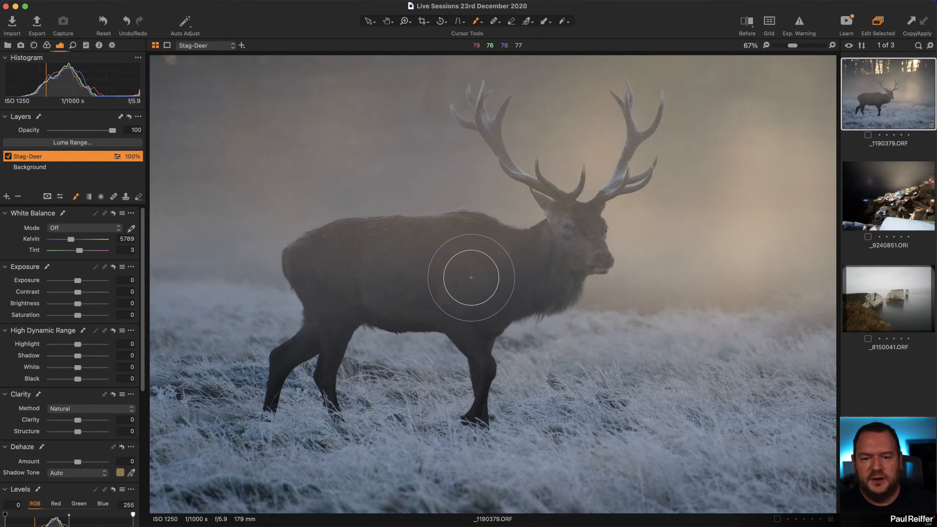
{"action": "right_click", "coordinate": [471, 277]}
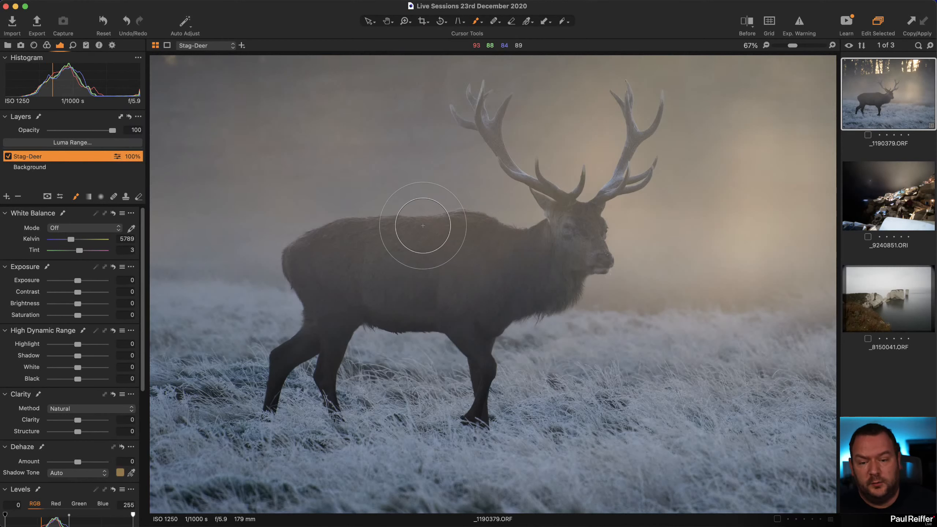
{"action": "right_click", "coordinate": [472, 237]}
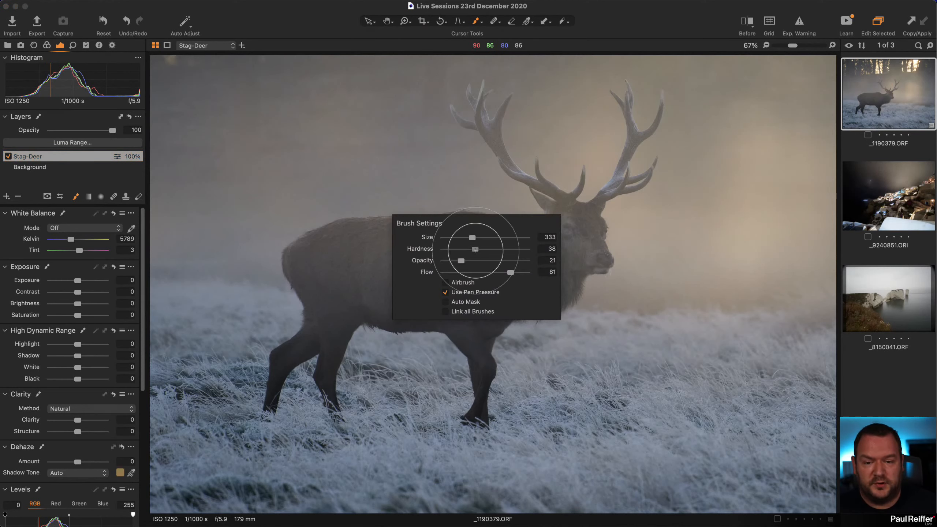
{"action": "mouse_move", "coordinate": [476, 249]}
{"action": "left_mouse_down"}
{"action": "mouse_move", "coordinate": [440, 252]}
{"action": "mouse_move", "coordinate": [458, 261]}
{"action": "mouse_move", "coordinate": [465, 237]}
{"action": "left_mouse_up"}
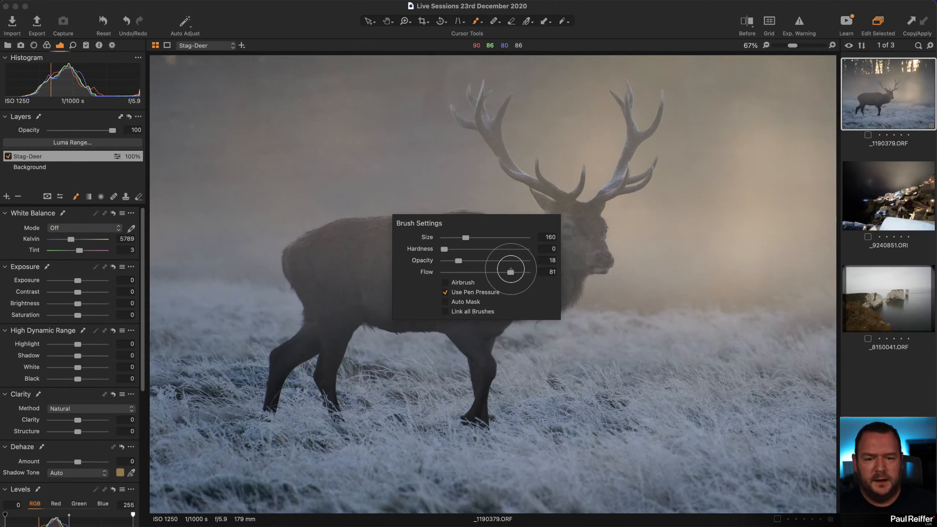
{"action": "left_click_drag", "start_coordinate": [511, 272], "coordinate": [534, 272]}
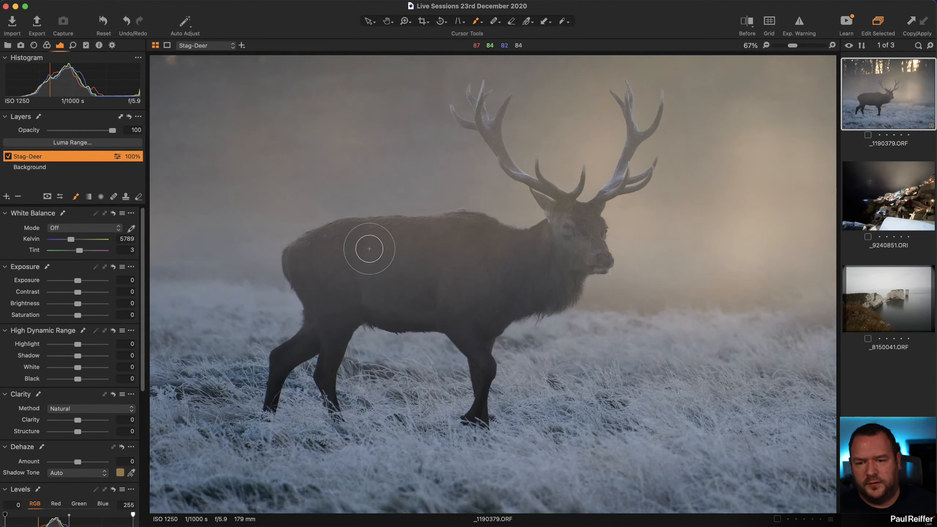
Paint the Stag-Deer mask over the stag's body and face, and display the mask overlay
{"action": "mouse_move", "coordinate": [314, 258]}
{"action": "left_mouse_down"}
{"action": "mouse_move", "coordinate": [311, 287]}
{"action": "mouse_move", "coordinate": [323, 315]}
{"action": "mouse_move", "coordinate": [368, 276]}
{"action": "mouse_move", "coordinate": [503, 276]}
{"action": "mouse_move", "coordinate": [564, 241]}
{"action": "mouse_move", "coordinate": [561, 219]}
{"action": "mouse_move", "coordinate": [582, 233]}
{"action": "mouse_move", "coordinate": [562, 292]}
{"action": "mouse_move", "coordinate": [496, 294]}
{"action": "left_mouse_up"}
{"action": "key", "text": "m"}
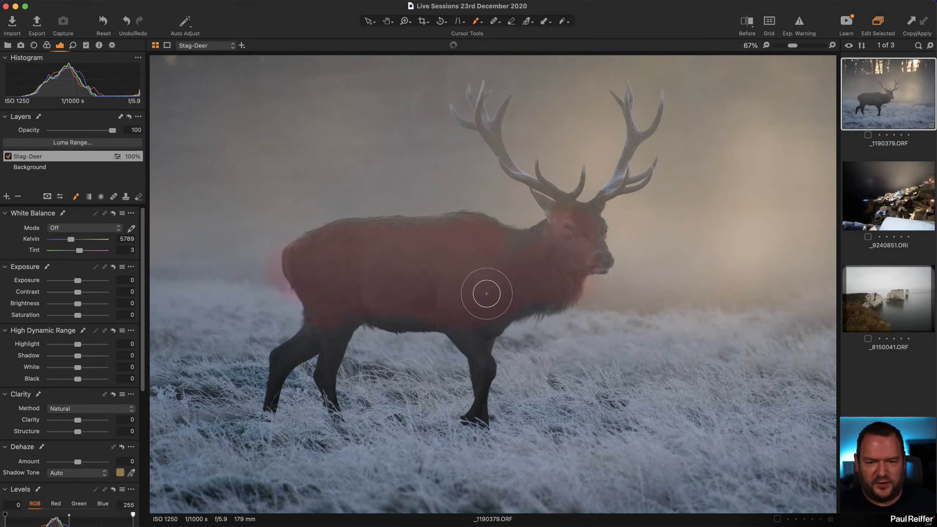
{"action": "key", "text": "m"}
{"action": "key", "text": "m"}
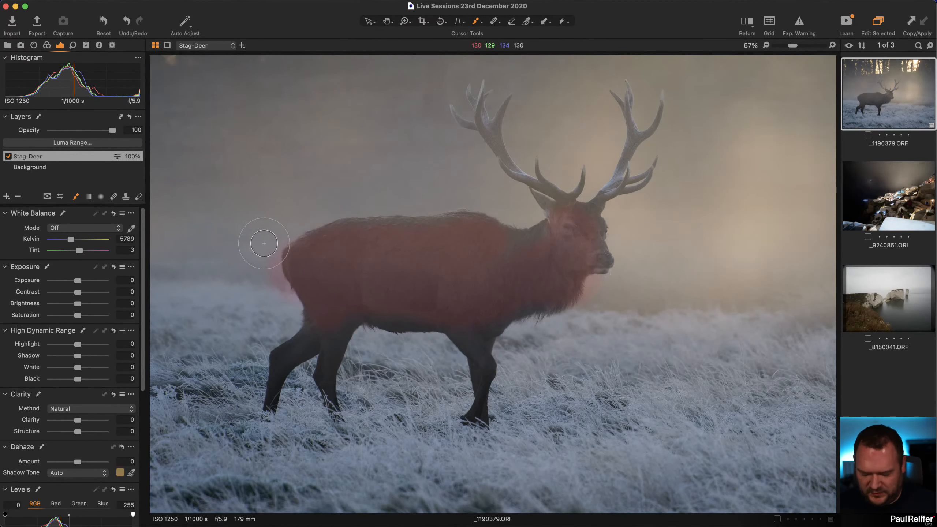
Set the mask eraser to size 136 and erase the overspill behind the stag's rump
{"action": "key", "text": "e"}
{"action": "key", "text": "bracketleft"}
{"action": "key", "text": "bracketleft"}
{"action": "key", "text": "bracketleft"}
{"action": "key", "text": "bracketleft"}
{"action": "key", "text": "bracketleft"}
{"action": "key", "text": "bracketleft"}
{"action": "key", "text": "bracketleft"}
{"action": "key", "text": "bracketleft"}
{"action": "key", "text": "bracketleft"}
{"action": "key", "text": "bracketleft"}
{"action": "key", "text": "bracketleft"}
{"action": "key", "text": "bracketleft"}
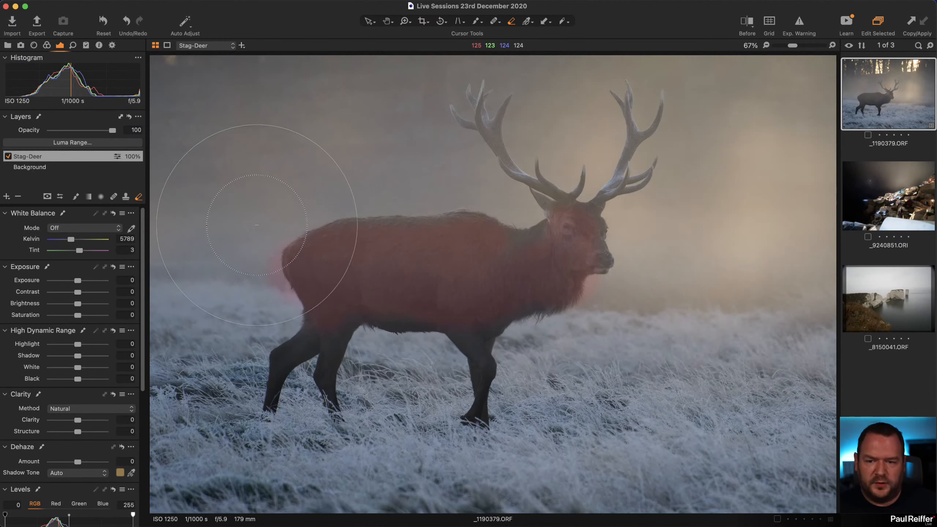
{"action": "right_click", "coordinate": [256, 224]}
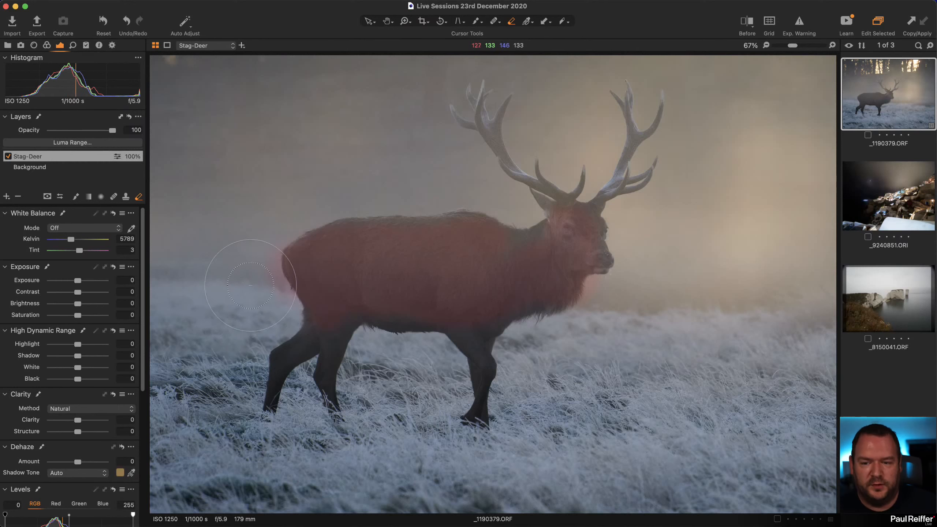
{"action": "right_click", "coordinate": [250, 287]}
{"action": "right_click", "coordinate": [272, 333]}
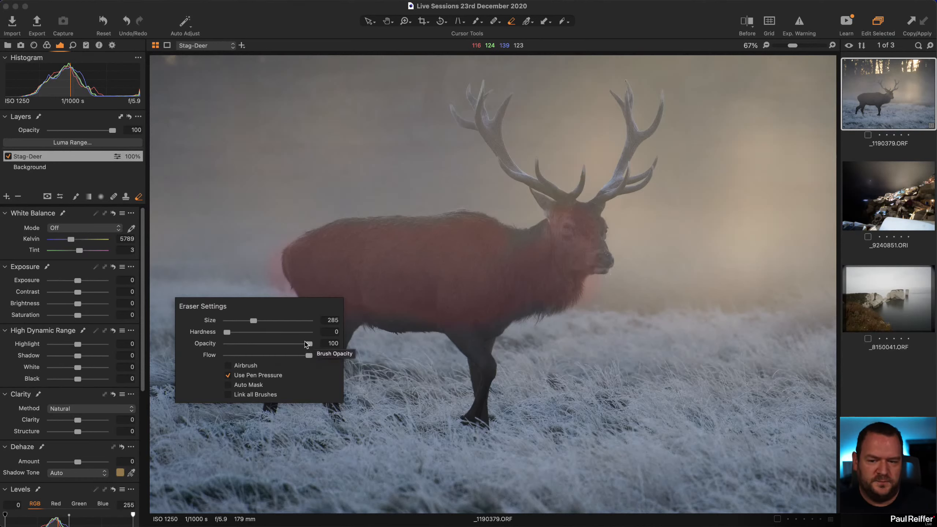
{"action": "left_click_drag", "start_coordinate": [253, 321], "coordinate": [215, 331]}
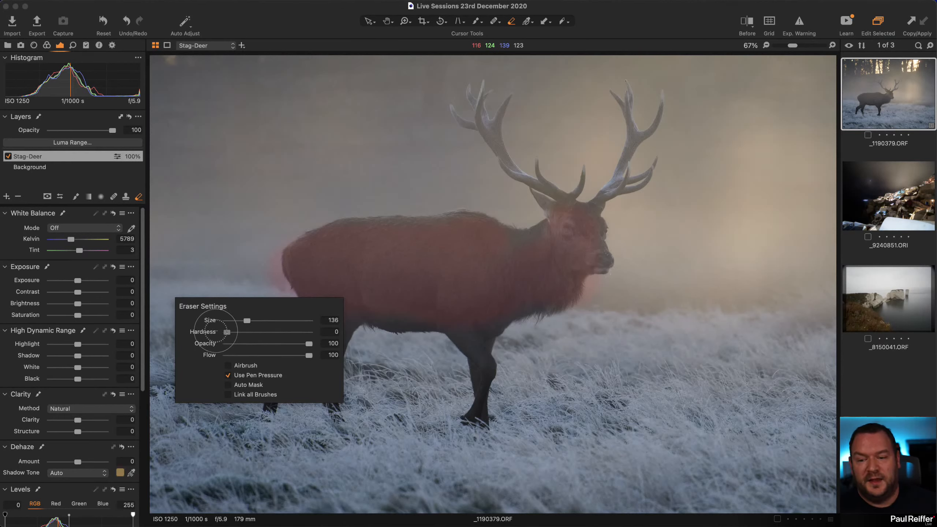
{"action": "left_click", "coordinate": [245, 290]}
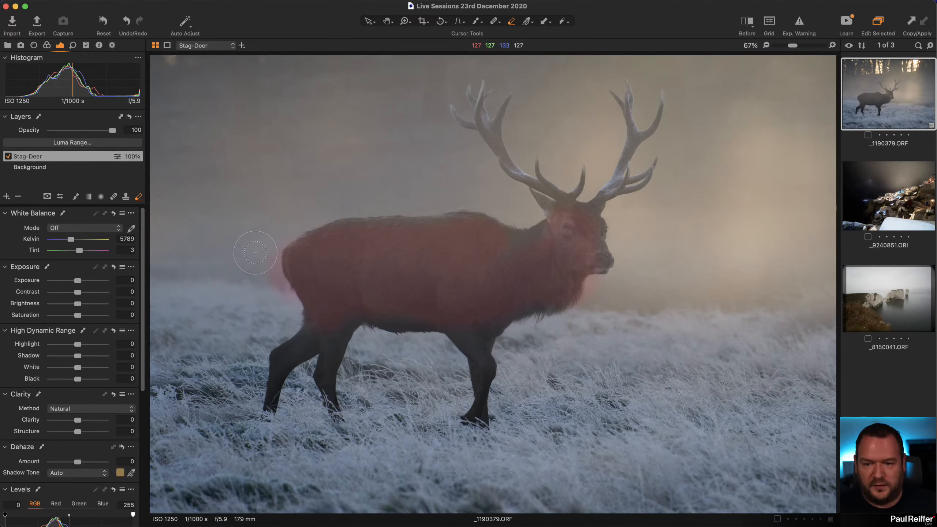
{"action": "left_click_drag", "start_coordinate": [277, 218], "coordinate": [289, 217]}
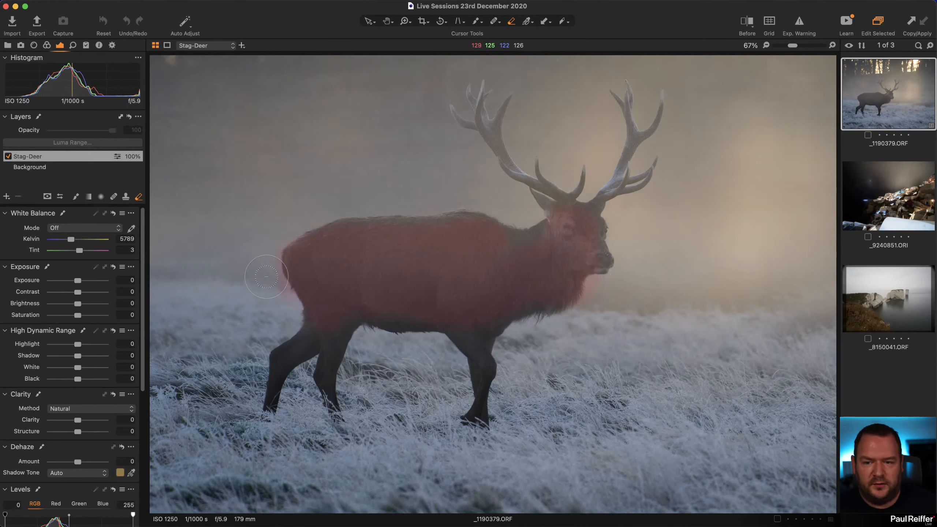
{"action": "left_click_drag", "start_coordinate": [287, 308], "coordinate": [286, 306]}
Build up the brushed mask across the stag's body, neck and head, and extend it down all the legs
{"action": "key", "text": "b"}
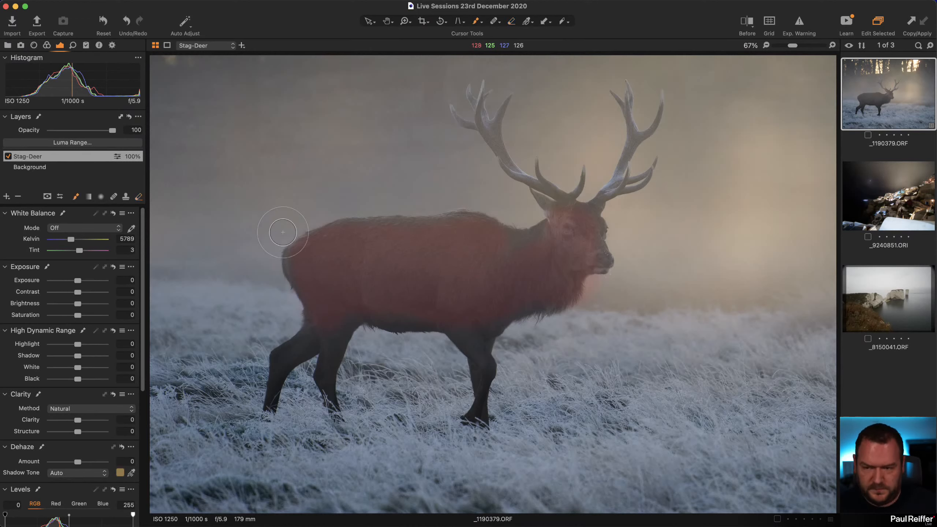
{"action": "mouse_move", "coordinate": [354, 259]}
{"action": "left_mouse_down"}
{"action": "mouse_move", "coordinate": [386, 239]}
{"action": "mouse_move", "coordinate": [439, 239]}
{"action": "mouse_move", "coordinate": [403, 253]}
{"action": "mouse_move", "coordinate": [509, 261]}
{"action": "mouse_move", "coordinate": [589, 235]}
{"action": "mouse_move", "coordinate": [576, 220]}
{"action": "mouse_move", "coordinate": [591, 229]}
{"action": "mouse_move", "coordinate": [561, 268]}
{"action": "mouse_move", "coordinate": [363, 269]}
{"action": "mouse_move", "coordinate": [327, 280]}
{"action": "mouse_move", "coordinate": [322, 309]}
{"action": "mouse_move", "coordinate": [382, 280]}
{"action": "mouse_move", "coordinate": [499, 299]}
{"action": "mouse_move", "coordinate": [398, 306]}
{"action": "mouse_move", "coordinate": [401, 266]}
{"action": "mouse_move", "coordinate": [504, 288]}
{"action": "mouse_move", "coordinate": [506, 247]}
{"action": "mouse_move", "coordinate": [540, 292]}
{"action": "mouse_move", "coordinate": [561, 280]}
{"action": "mouse_move", "coordinate": [458, 313]}
{"action": "mouse_move", "coordinate": [473, 329]}
{"action": "mouse_move", "coordinate": [473, 352]}
{"action": "mouse_move", "coordinate": [471, 321]}
{"action": "mouse_move", "coordinate": [485, 351]}
{"action": "mouse_move", "coordinate": [480, 406]}
{"action": "mouse_move", "coordinate": [478, 348]}
{"action": "mouse_move", "coordinate": [422, 302]}
{"action": "mouse_move", "coordinate": [335, 314]}
{"action": "mouse_move", "coordinate": [315, 341]}
{"action": "mouse_move", "coordinate": [278, 363]}
{"action": "mouse_move", "coordinate": [277, 399]}
{"action": "mouse_move", "coordinate": [352, 306]}
{"action": "mouse_move", "coordinate": [316, 393]}
{"action": "mouse_move", "coordinate": [347, 321]}
{"action": "mouse_move", "coordinate": [431, 327]}
{"action": "mouse_move", "coordinate": [510, 309]}
{"action": "mouse_move", "coordinate": [364, 292]}
{"action": "mouse_move", "coordinate": [452, 296]}
{"action": "mouse_move", "coordinate": [359, 310]}
{"action": "mouse_move", "coordinate": [435, 313]}
{"action": "mouse_move", "coordinate": [490, 297]}
{"action": "mouse_move", "coordinate": [372, 284]}
{"action": "mouse_move", "coordinate": [426, 259]}
{"action": "mouse_move", "coordinate": [453, 262]}
{"action": "mouse_move", "coordinate": [393, 231]}
{"action": "mouse_move", "coordinate": [324, 248]}
{"action": "mouse_move", "coordinate": [335, 291]}
{"action": "mouse_move", "coordinate": [371, 266]}
{"action": "mouse_move", "coordinate": [272, 374]}
{"action": "mouse_move", "coordinate": [328, 328]}
{"action": "mouse_move", "coordinate": [334, 360]}
{"action": "mouse_move", "coordinate": [441, 309]}
{"action": "mouse_move", "coordinate": [482, 344]}
{"action": "mouse_move", "coordinate": [475, 406]}
{"action": "mouse_move", "coordinate": [513, 289]}
{"action": "mouse_move", "coordinate": [548, 292]}
{"action": "mouse_move", "coordinate": [550, 252]}
{"action": "mouse_move", "coordinate": [546, 236]}
{"action": "mouse_move", "coordinate": [443, 232]}
{"action": "mouse_move", "coordinate": [561, 265]}
{"action": "mouse_move", "coordinate": [572, 216]}
{"action": "mouse_move", "coordinate": [591, 257]}
{"action": "mouse_move", "coordinate": [601, 243]}
{"action": "mouse_move", "coordinate": [597, 210]}
{"action": "left_mouse_up"}
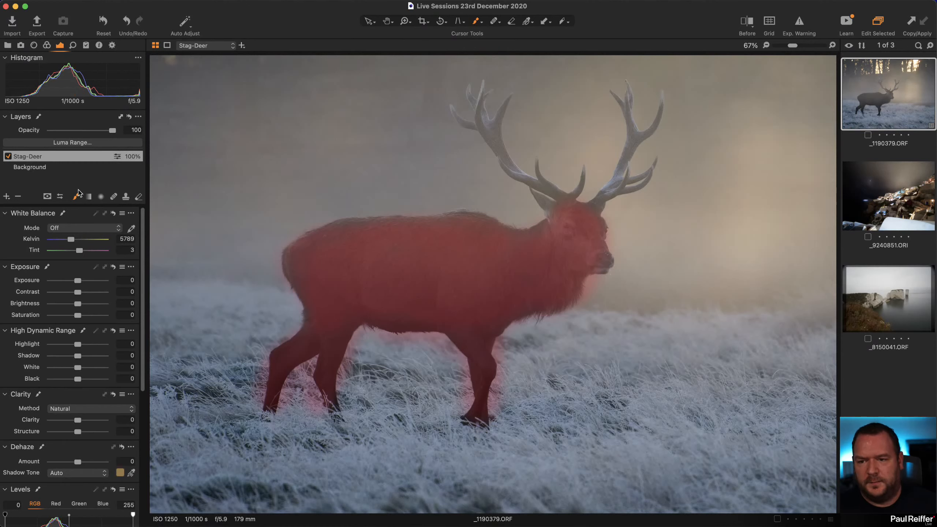
Limit the stag mask with a Luma Range whose upper range is 90, upper falloff 141 and radius 4.6, and apply it
{"action": "left_click", "coordinate": [78, 143]}
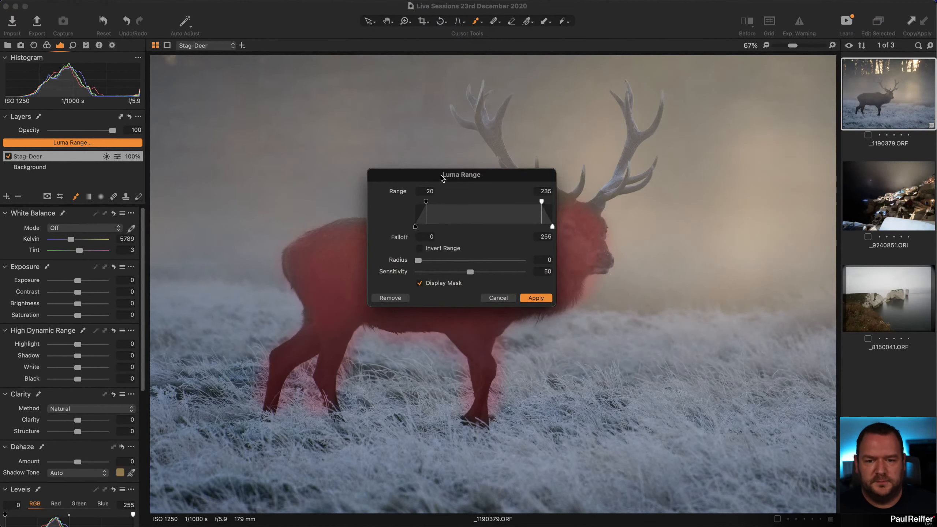
{"action": "left_click_drag", "start_coordinate": [442, 178], "coordinate": [686, 292]}
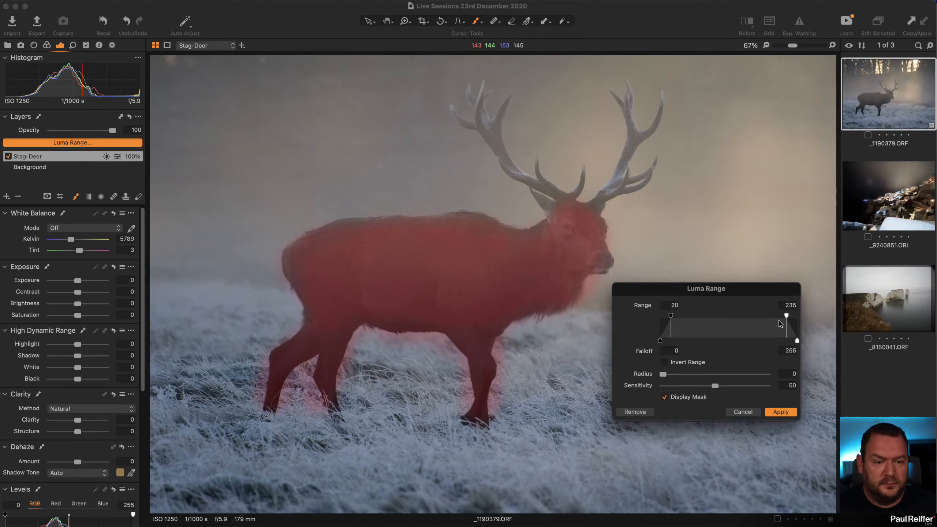
{"action": "left_click_drag", "start_coordinate": [787, 317], "coordinate": [700, 320]}
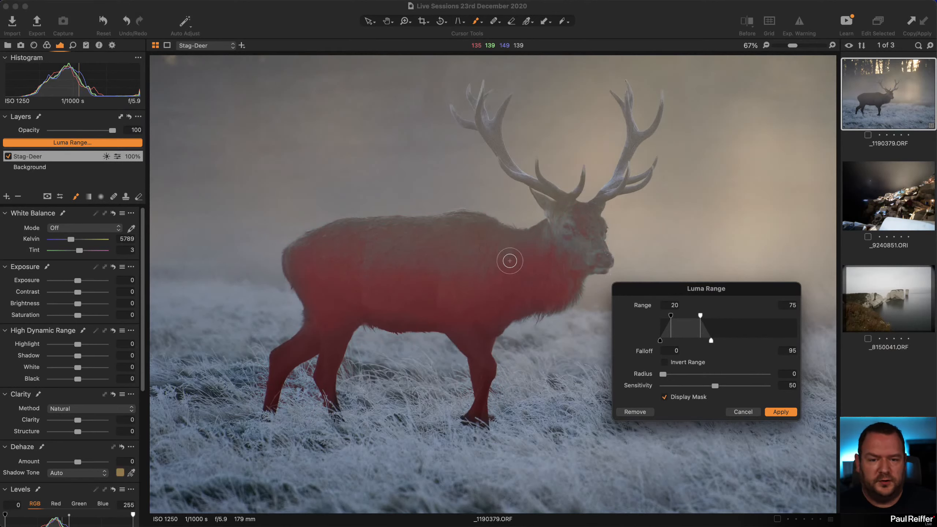
{"action": "left_click_drag", "start_coordinate": [715, 342], "coordinate": [708, 318]}
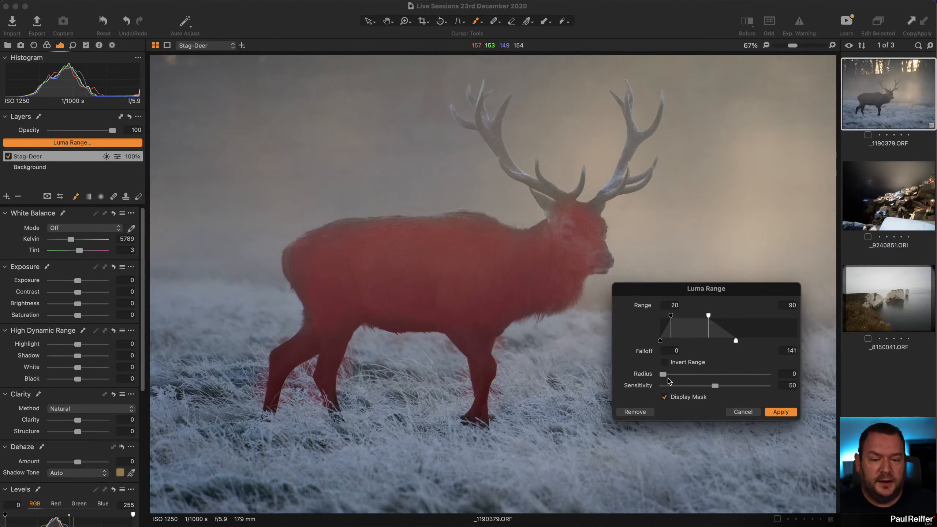
{"action": "left_click_drag", "start_coordinate": [694, 377], "coordinate": [695, 377]}
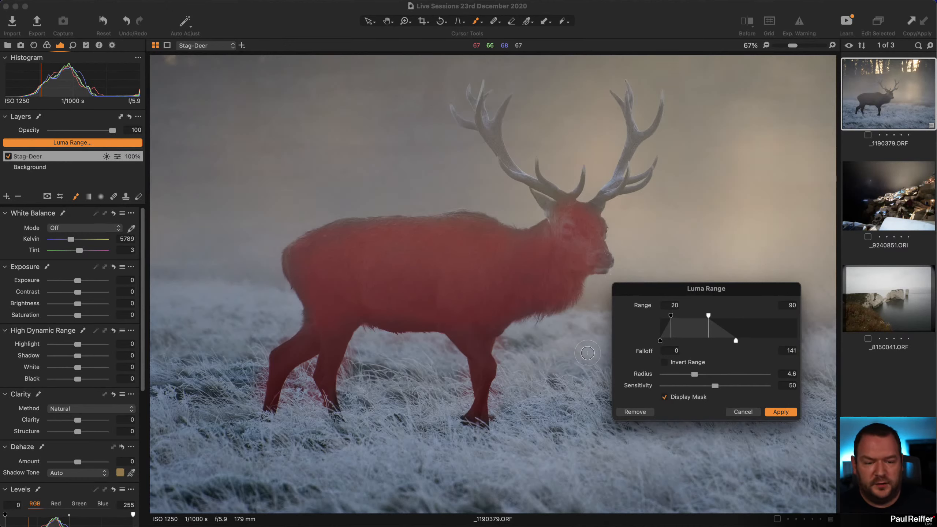
{"action": "left_click", "coordinate": [781, 412]}
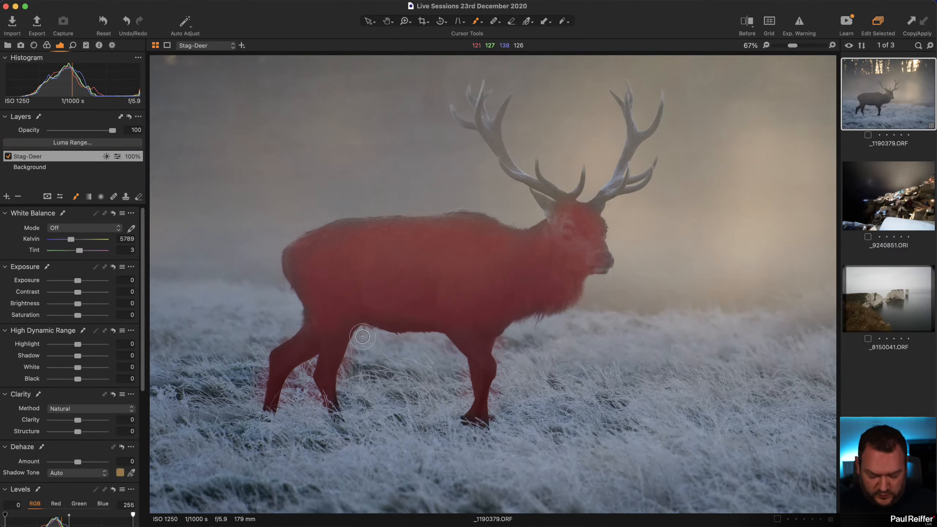
Erase the leftover mask from the grass around the stag's hind and front legs, and hide the mask overlay
{"action": "key", "text": "e"}
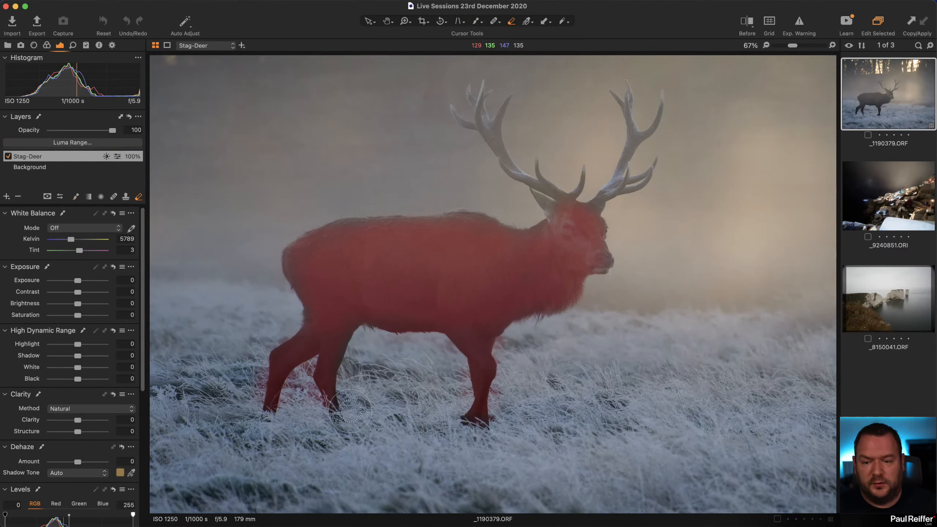
{"action": "left_click_drag", "start_coordinate": [320, 385], "coordinate": [301, 381]}
{"action": "left_click_drag", "start_coordinate": [316, 421], "coordinate": [319, 426]}
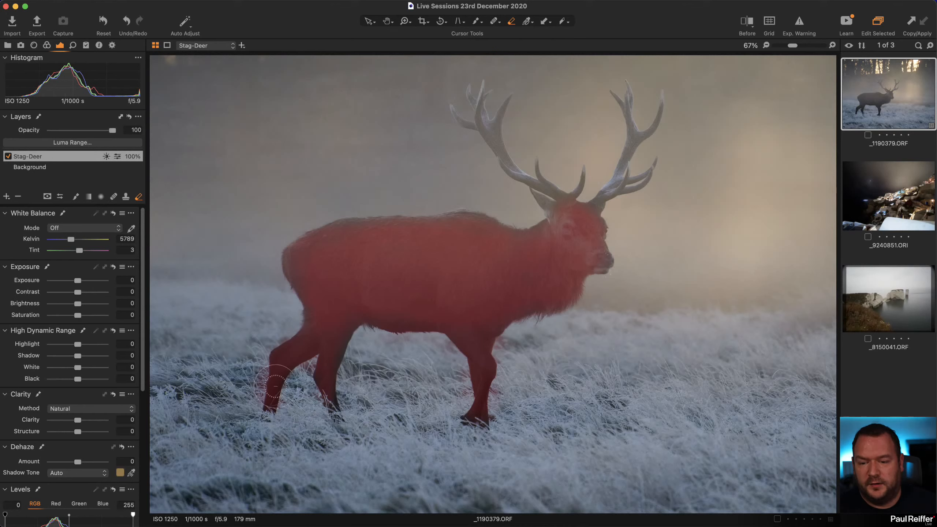
{"action": "mouse_move", "coordinate": [261, 364]}
{"action": "left_mouse_down"}
{"action": "mouse_move", "coordinate": [251, 355]}
{"action": "mouse_move", "coordinate": [247, 426]}
{"action": "left_mouse_up"}
{"action": "left_click_drag", "start_coordinate": [271, 326], "coordinate": [271, 326]}
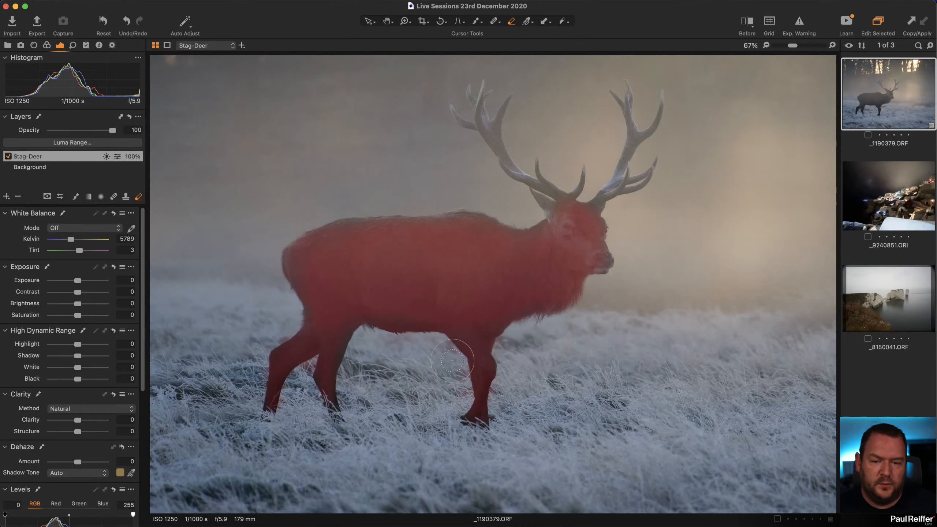
{"action": "left_click_drag", "start_coordinate": [457, 350], "coordinate": [454, 381]}
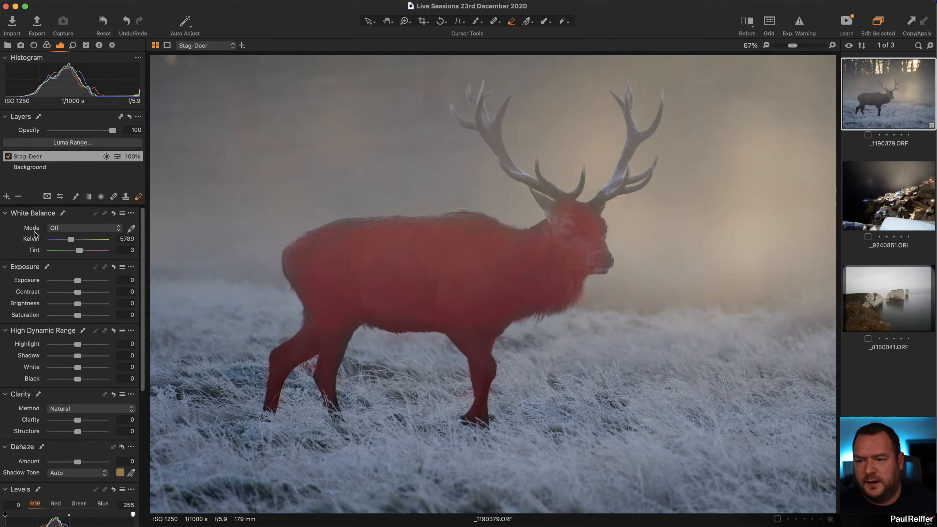
{"action": "key", "text": "m"}
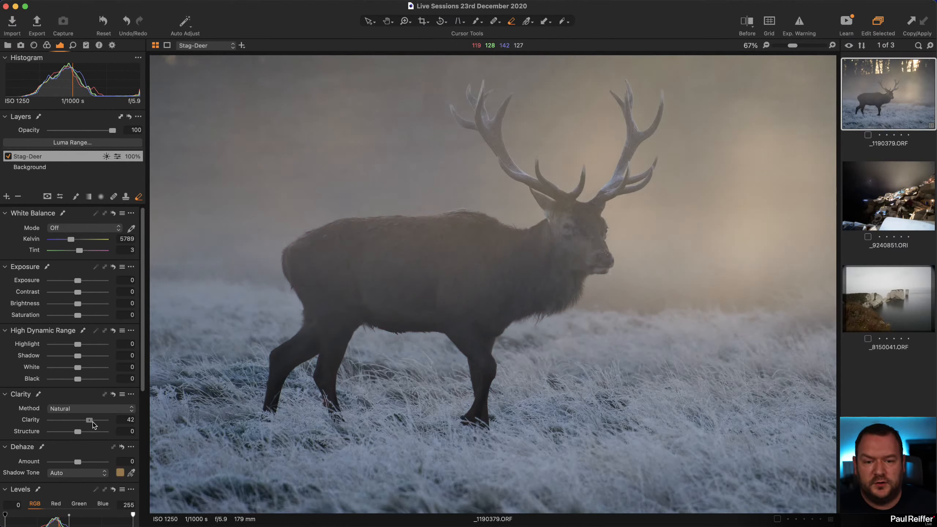
Set the Stag-Deer layer's clarity to 62, structure to 30 and HDR shadow to -51
{"action": "left_click", "coordinate": [113, 394], "text": "alt"}
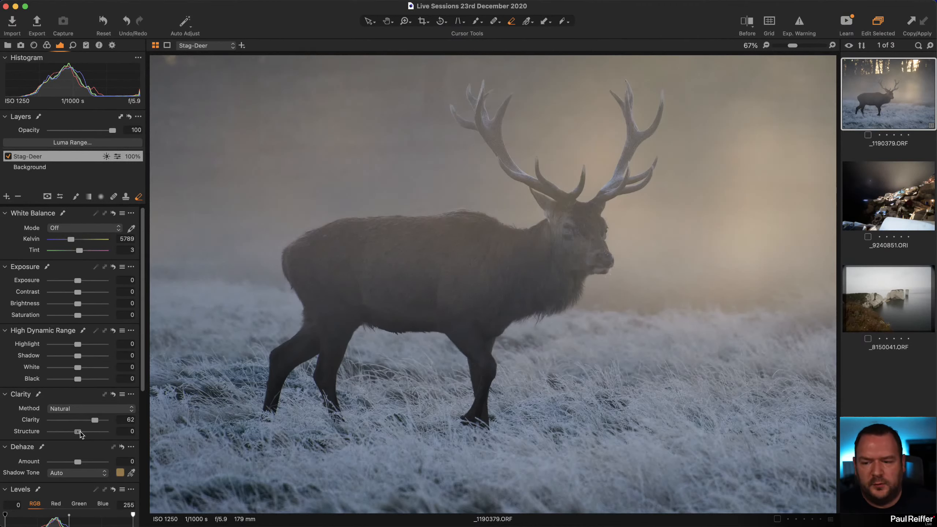
{"action": "left_click_drag", "start_coordinate": [88, 432], "coordinate": [89, 433]}
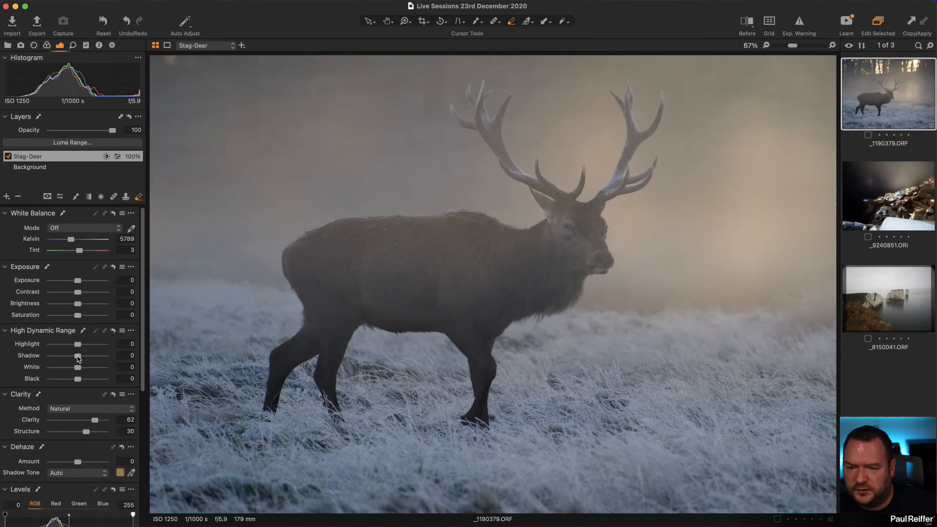
{"action": "left_click_drag", "start_coordinate": [73, 357], "coordinate": [55, 357]}
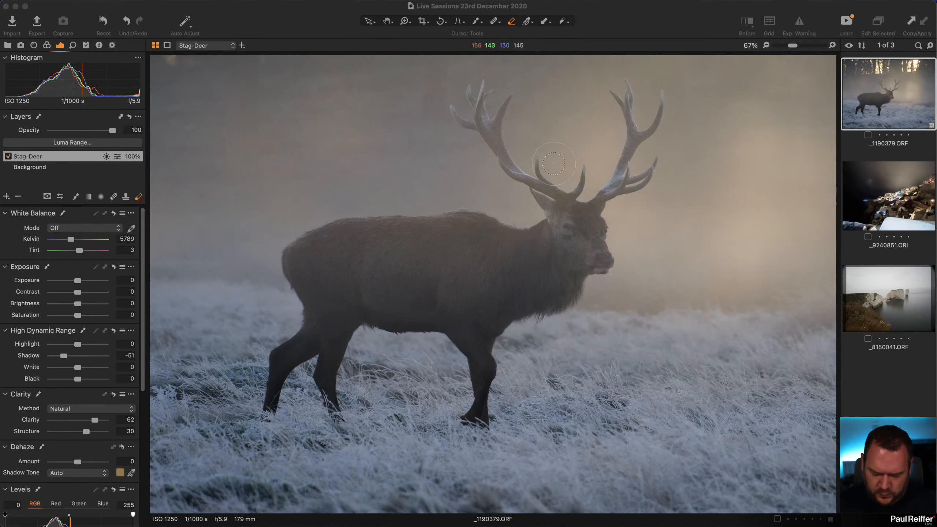
Add a new adjustment layer named "Antlers" for masking the stag's antlers with a smaller brush
{"action": "left_click", "coordinate": [322, 25]}
{"action": "key", "text": "z"}
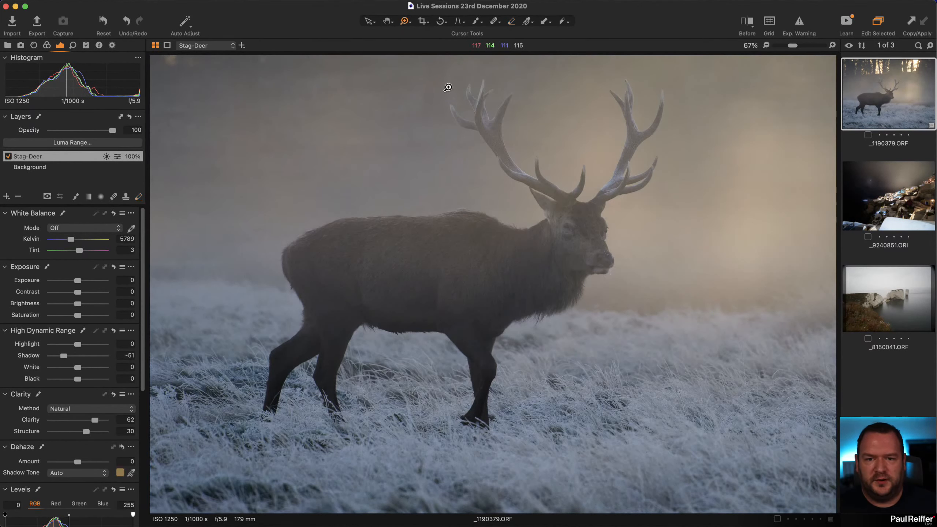
{"action": "left_click_drag", "start_coordinate": [429, 69], "coordinate": [682, 195]}
{"action": "left_click_drag", "start_coordinate": [697, 259], "coordinate": [698, 259]}
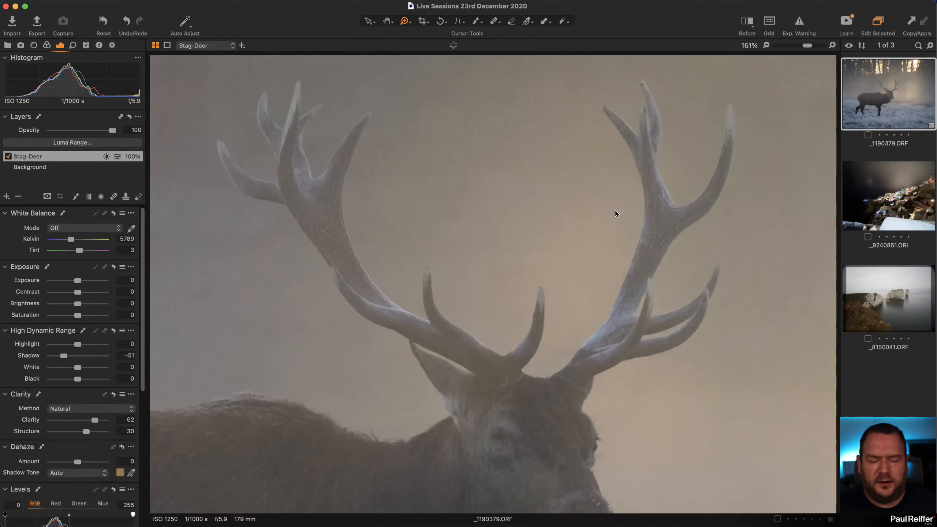
{"action": "left_click", "coordinate": [76, 197]}
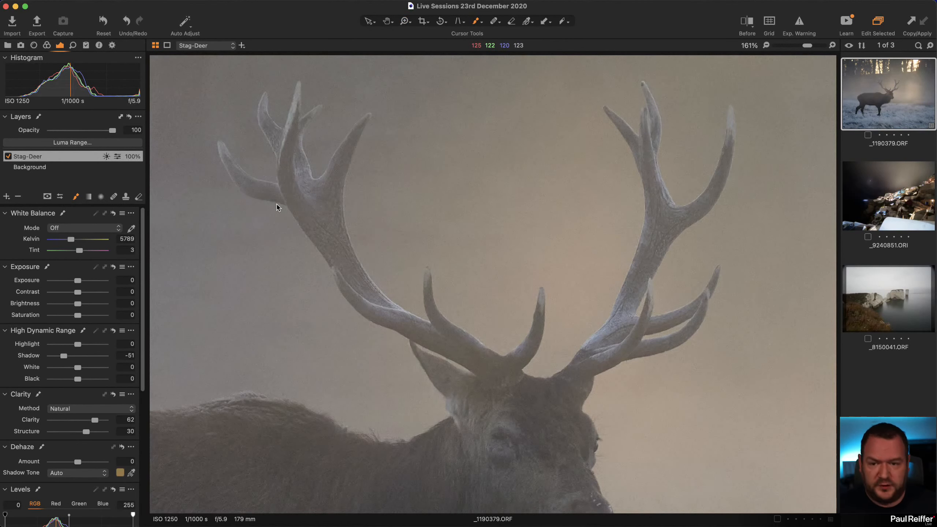
{"action": "key", "text": "["}
{"action": "key", "text": "["}
{"action": "key", "text": "["}
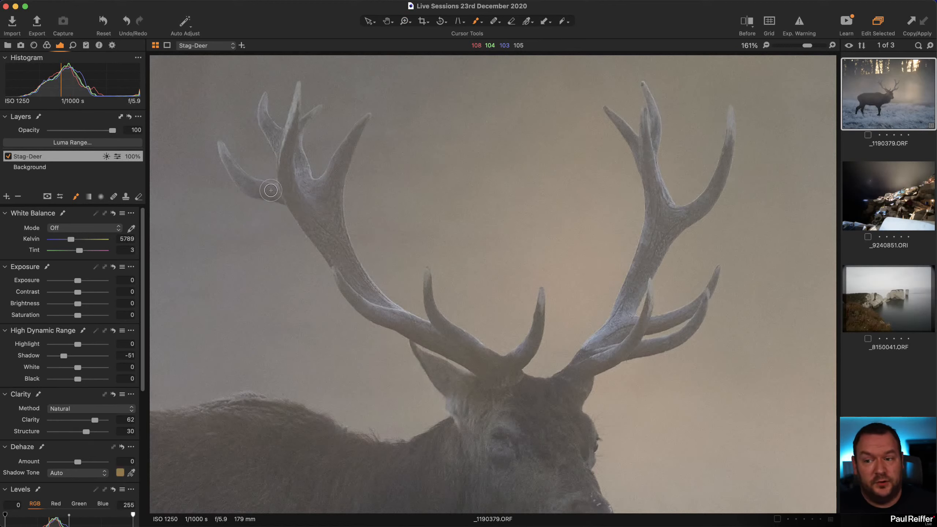
{"action": "left_click", "coordinate": [7, 197]}
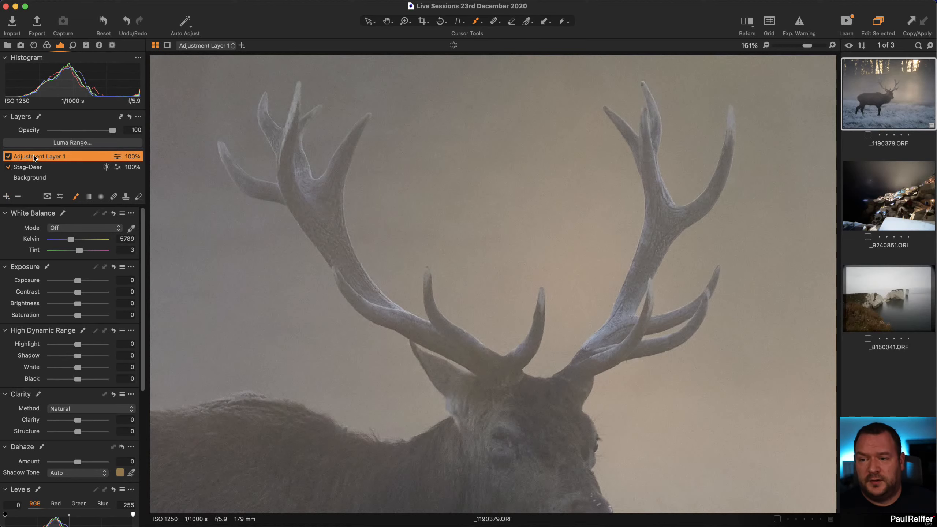
{"action": "double_click", "coordinate": [34, 156]}
{"action": "type", "text": "Antler"}
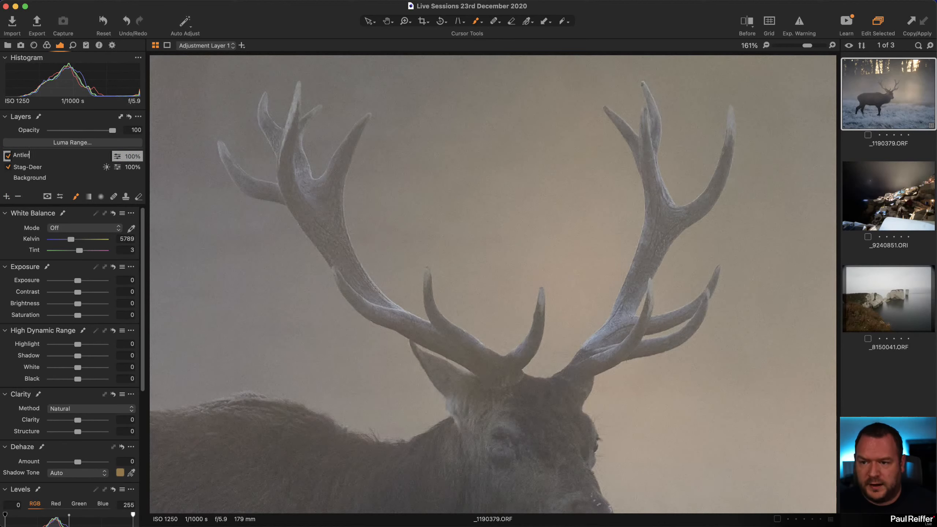
{"action": "type", "text": "s"}
{"action": "key", "text": "Return"}
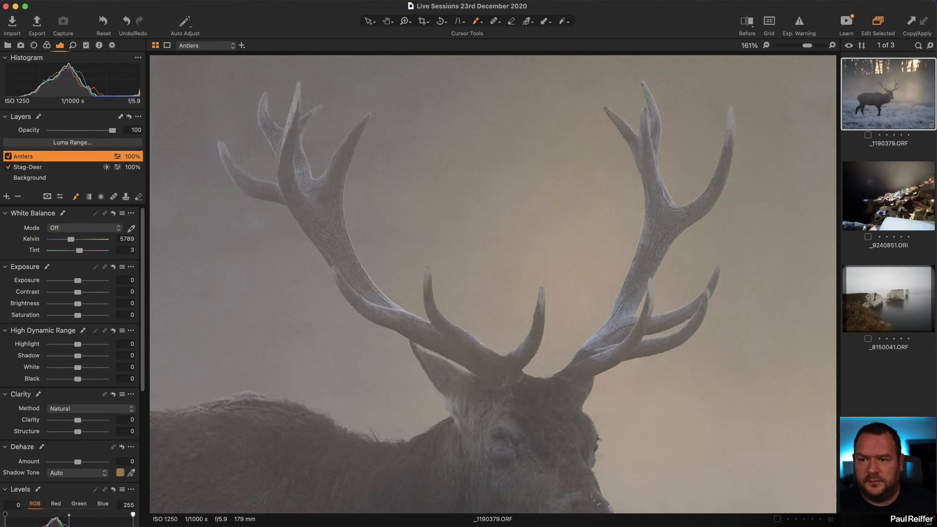
Adjust the mask brush and paint a first pass over the upper tines of the stag's left-hand antler
{"action": "right_click", "coordinate": [265, 118]}
{"action": "left_click_drag", "start_coordinate": [346, 175], "coordinate": [376, 174]}
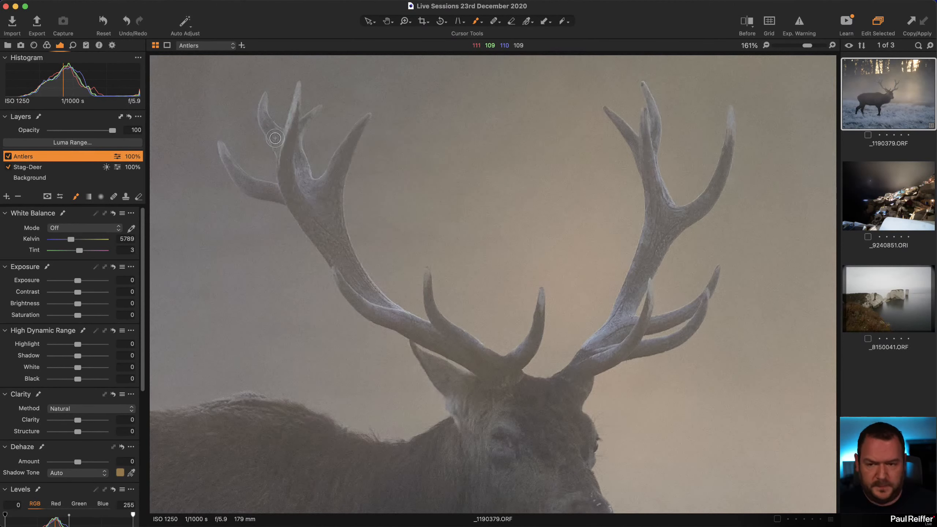
{"action": "right_click", "coordinate": [263, 105]}
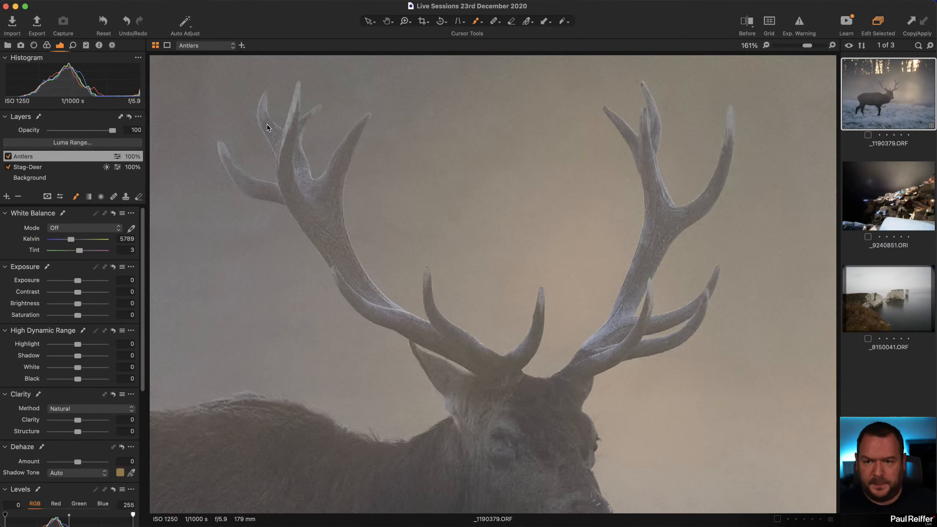
{"action": "left_click_drag", "start_coordinate": [264, 97], "coordinate": [269, 129]}
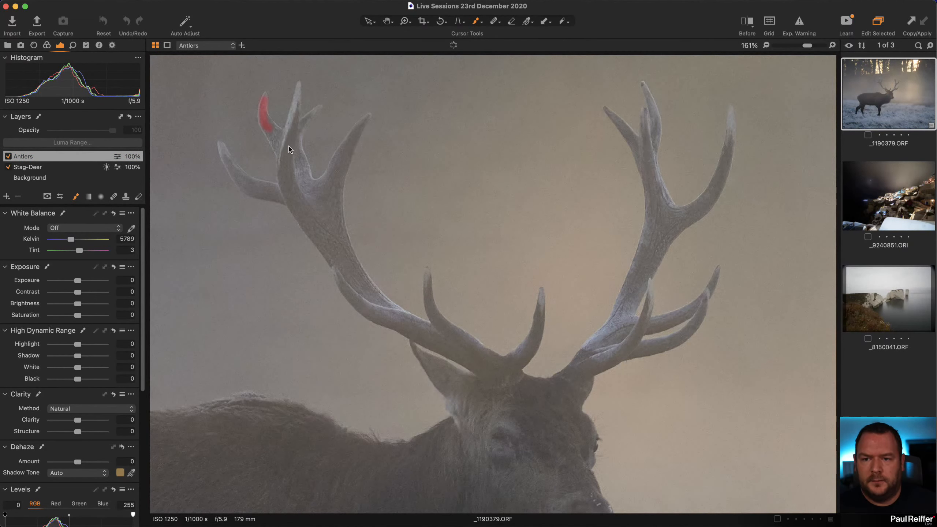
{"action": "mouse_move", "coordinate": [298, 147]}
{"action": "left_mouse_down"}
{"action": "mouse_move", "coordinate": [273, 135]}
{"action": "mouse_move", "coordinate": [289, 137]}
{"action": "mouse_move", "coordinate": [295, 92]}
{"action": "mouse_move", "coordinate": [291, 183]}
{"action": "left_mouse_up"}
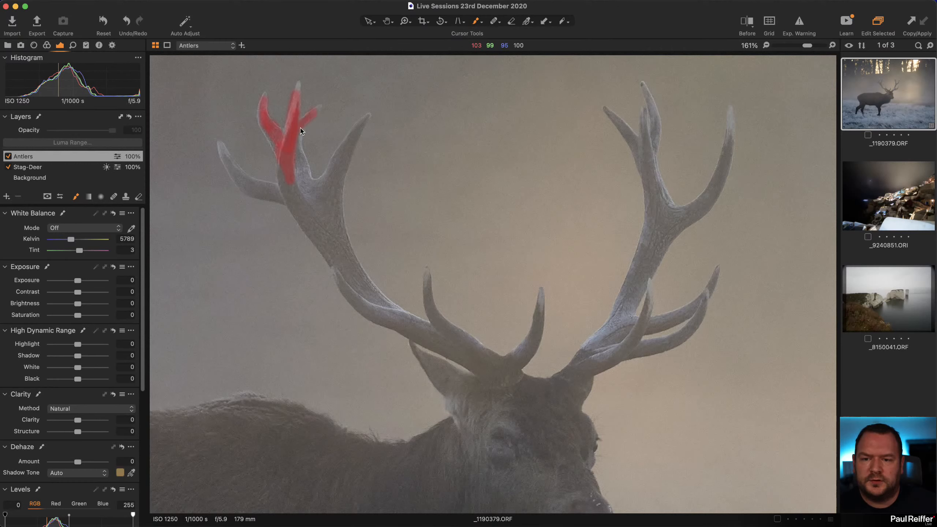
{"action": "left_click_drag", "start_coordinate": [298, 145], "coordinate": [305, 193]}
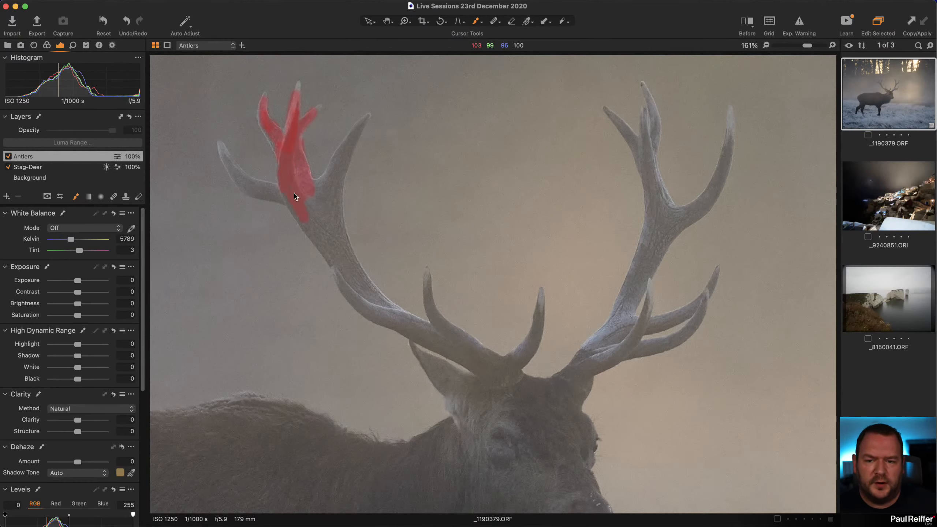
{"action": "left_click_drag", "start_coordinate": [288, 190], "coordinate": [291, 192]}
{"action": "left_click_drag", "start_coordinate": [366, 119], "coordinate": [356, 133]}
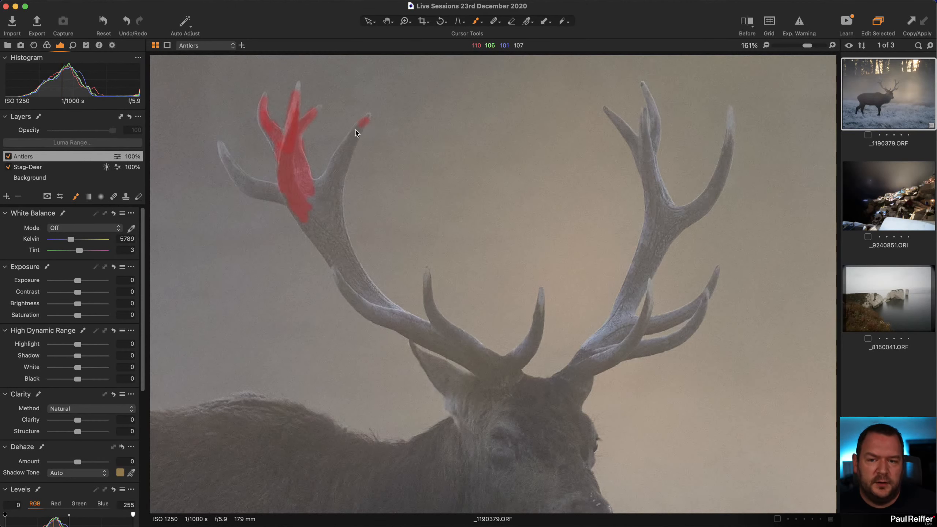
Raise the brush opacity to 100 and strengthen the mask on the left-hand antler's upper tines, adding the outermost tine and the fork
{"action": "right_click", "coordinate": [366, 233]}
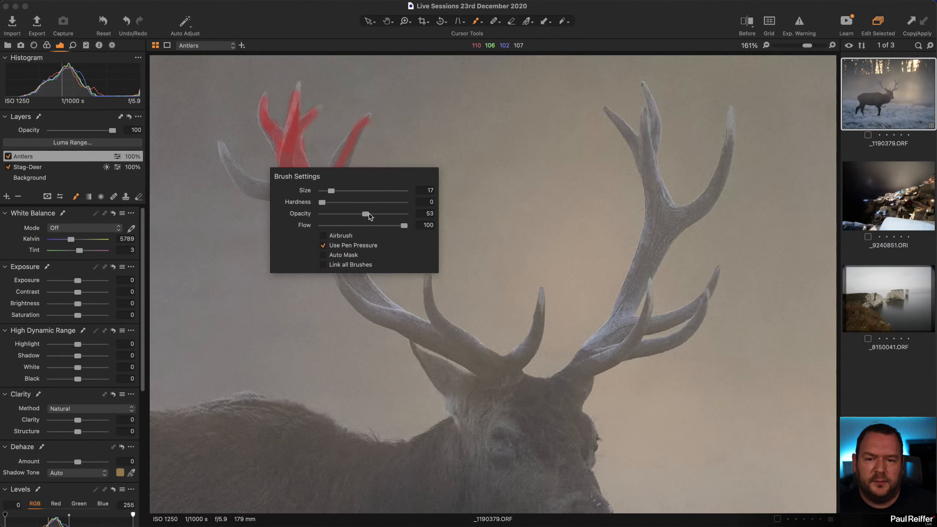
{"action": "left_click_drag", "start_coordinate": [368, 214], "coordinate": [416, 214]}
{"action": "mouse_move", "coordinate": [264, 100]}
{"action": "left_mouse_down"}
{"action": "mouse_move", "coordinate": [285, 162]}
{"action": "mouse_move", "coordinate": [269, 127]}
{"action": "mouse_move", "coordinate": [287, 144]}
{"action": "left_mouse_up"}
{"action": "mouse_move", "coordinate": [298, 94]}
{"action": "left_mouse_down"}
{"action": "mouse_move", "coordinate": [290, 146]}
{"action": "mouse_move", "coordinate": [313, 114]}
{"action": "mouse_move", "coordinate": [283, 166]}
{"action": "mouse_move", "coordinate": [300, 136]}
{"action": "mouse_move", "coordinate": [317, 190]}
{"action": "left_mouse_up"}
{"action": "mouse_move", "coordinate": [360, 129]}
{"action": "left_mouse_down"}
{"action": "mouse_move", "coordinate": [329, 175]}
{"action": "mouse_move", "coordinate": [343, 150]}
{"action": "mouse_move", "coordinate": [328, 185]}
{"action": "mouse_move", "coordinate": [349, 153]}
{"action": "mouse_move", "coordinate": [333, 194]}
{"action": "left_mouse_up"}
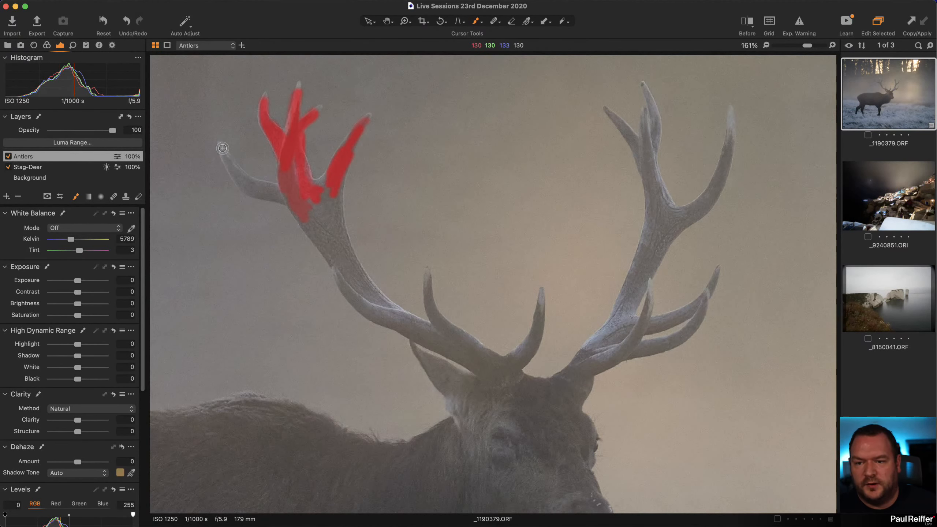
{"action": "mouse_move", "coordinate": [223, 147]}
{"action": "left_mouse_down"}
{"action": "mouse_move", "coordinate": [253, 190]}
{"action": "mouse_move", "coordinate": [291, 195]}
{"action": "mouse_move", "coordinate": [240, 174]}
{"action": "mouse_move", "coordinate": [258, 192]}
{"action": "mouse_move", "coordinate": [281, 169]}
{"action": "left_mouse_up"}
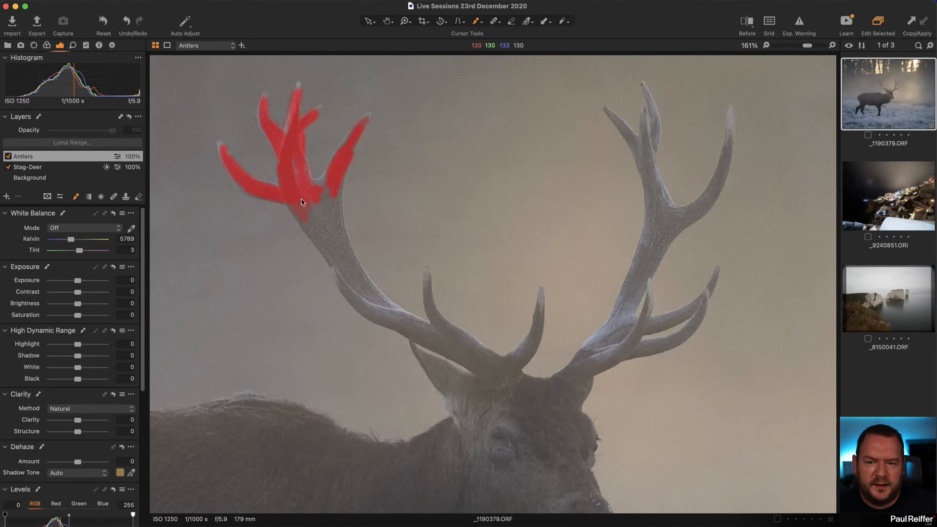
{"action": "mouse_move", "coordinate": [307, 202]}
{"action": "left_mouse_down"}
{"action": "mouse_move", "coordinate": [319, 181]}
{"action": "mouse_move", "coordinate": [334, 179]}
{"action": "mouse_move", "coordinate": [313, 198]}
{"action": "mouse_move", "coordinate": [322, 184]}
{"action": "mouse_move", "coordinate": [322, 235]}
{"action": "mouse_move", "coordinate": [301, 208]}
{"action": "mouse_move", "coordinate": [309, 226]}
{"action": "left_mouse_up"}
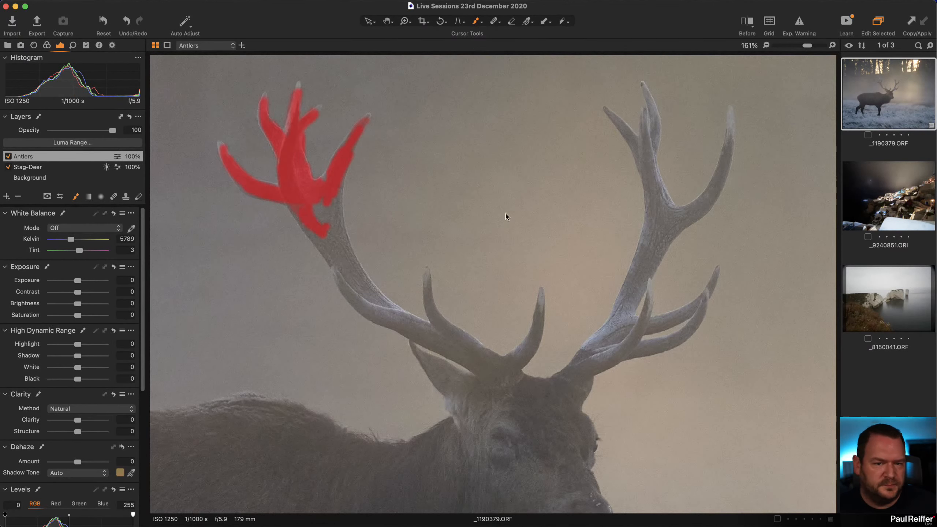
Brush the Antlers mask over the upper fork and the lower tines of the right-hand antler
{"action": "mouse_move", "coordinate": [608, 114]}
{"action": "left_mouse_down"}
{"action": "mouse_move", "coordinate": [648, 167]}
{"action": "mouse_move", "coordinate": [654, 107]}
{"action": "mouse_move", "coordinate": [653, 149]}
{"action": "mouse_move", "coordinate": [651, 116]}
{"action": "mouse_move", "coordinate": [648, 142]}
{"action": "left_mouse_up"}
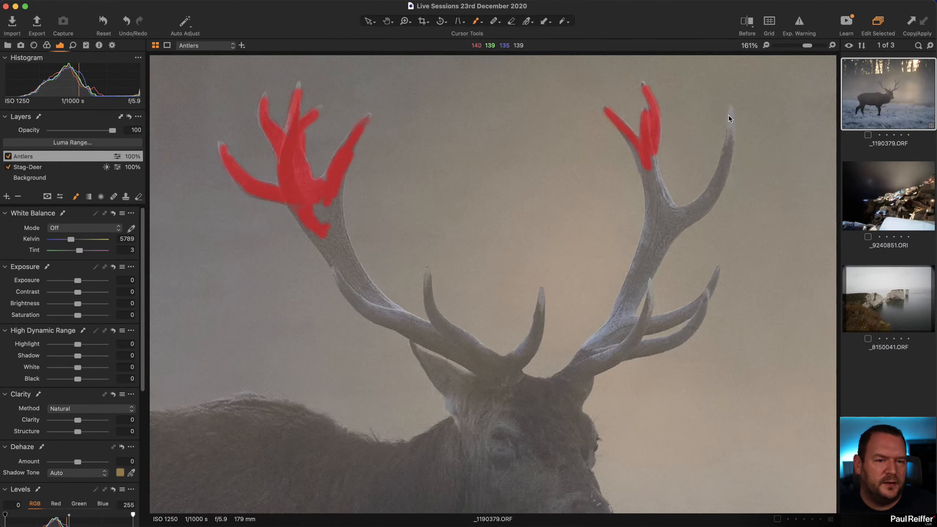
{"action": "mouse_move", "coordinate": [731, 110]}
{"action": "left_mouse_down"}
{"action": "mouse_move", "coordinate": [727, 169]}
{"action": "mouse_move", "coordinate": [682, 215]}
{"action": "mouse_move", "coordinate": [701, 206]}
{"action": "left_mouse_up"}
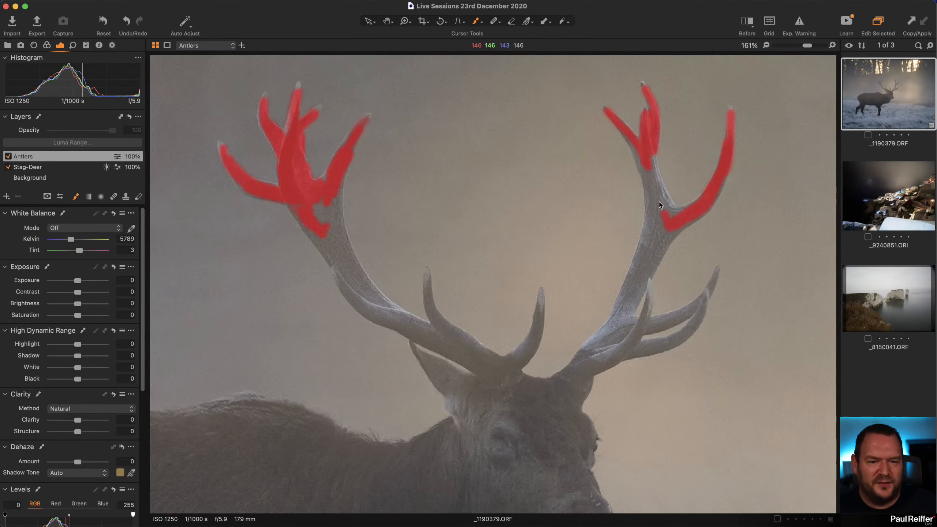
{"action": "mouse_move", "coordinate": [659, 206]}
{"action": "left_mouse_down"}
{"action": "mouse_move", "coordinate": [648, 154]}
{"action": "mouse_move", "coordinate": [670, 214]}
{"action": "left_mouse_up"}
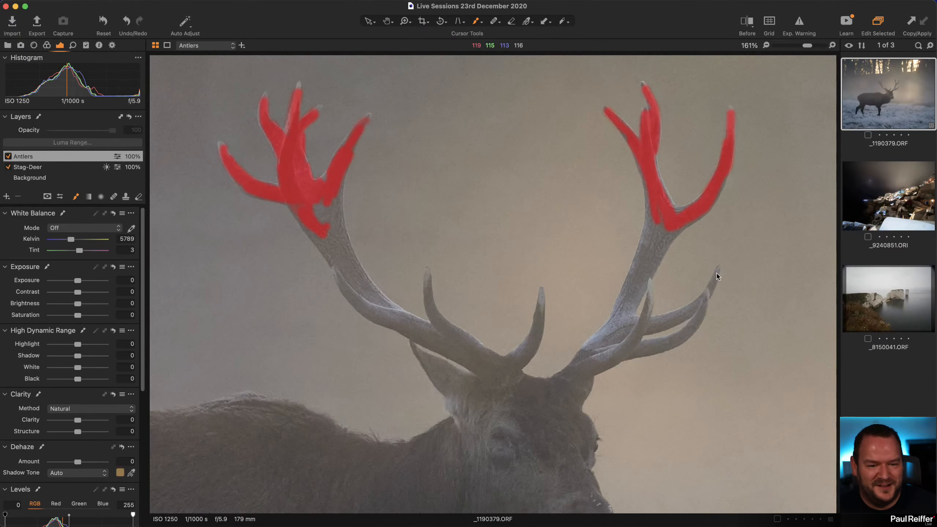
{"action": "mouse_move", "coordinate": [718, 271]}
{"action": "left_mouse_down"}
{"action": "mouse_move", "coordinate": [698, 307]}
{"action": "mouse_move", "coordinate": [638, 326]}
{"action": "mouse_move", "coordinate": [685, 314]}
{"action": "mouse_move", "coordinate": [705, 294]}
{"action": "mouse_move", "coordinate": [694, 323]}
{"action": "mouse_move", "coordinate": [628, 353]}
{"action": "left_mouse_up"}
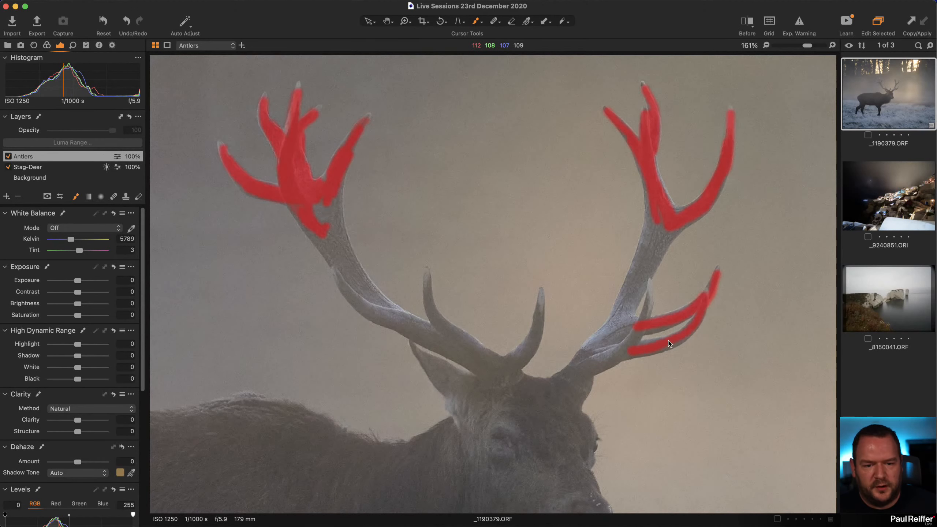
{"action": "mouse_move", "coordinate": [651, 287]}
{"action": "left_mouse_down"}
{"action": "mouse_move", "coordinate": [635, 345]}
{"action": "mouse_move", "coordinate": [640, 328]}
{"action": "mouse_move", "coordinate": [618, 333]}
{"action": "left_mouse_up"}
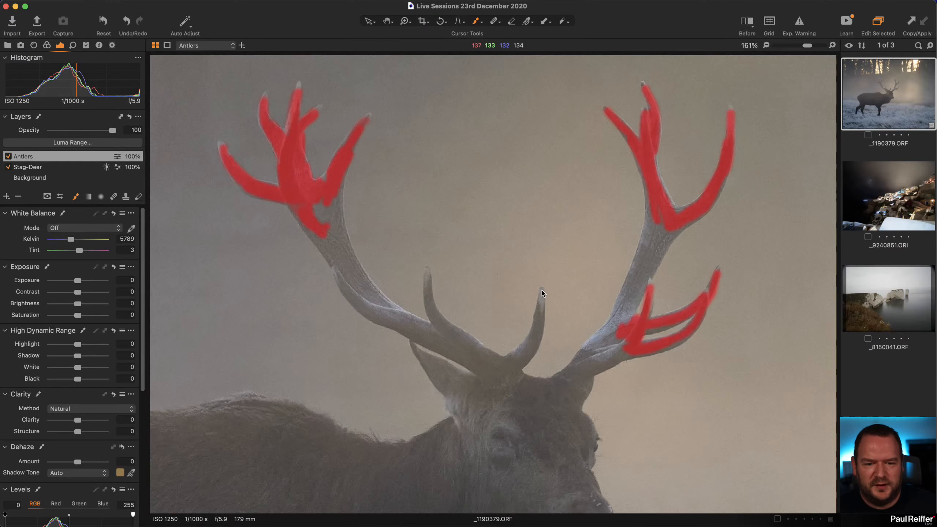
Mask the two brow tines above the head, and fill in both main antler beams down to the skull
{"action": "left_click_drag", "start_coordinate": [541, 294], "coordinate": [516, 366]}
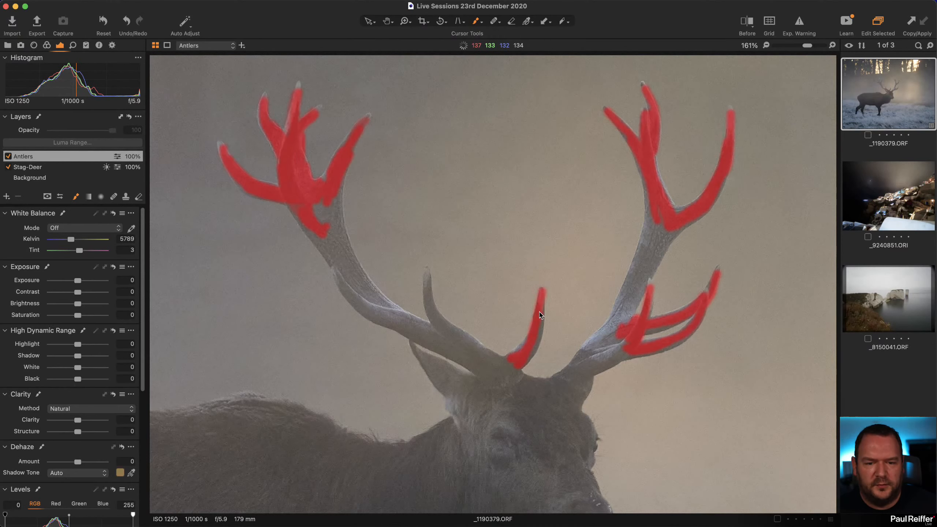
{"action": "left_click_drag", "start_coordinate": [540, 314], "coordinate": [510, 359]}
{"action": "mouse_move", "coordinate": [425, 276]}
{"action": "left_mouse_down"}
{"action": "mouse_move", "coordinate": [444, 331]}
{"action": "mouse_move", "coordinate": [479, 356]}
{"action": "mouse_move", "coordinate": [434, 312]}
{"action": "mouse_move", "coordinate": [495, 363]}
{"action": "left_mouse_up"}
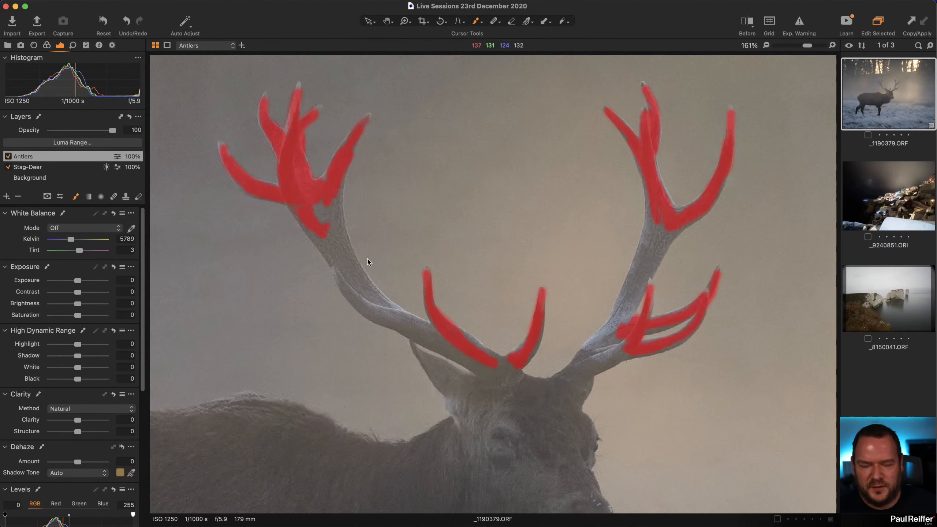
{"action": "mouse_move", "coordinate": [316, 203]}
{"action": "left_mouse_down"}
{"action": "mouse_move", "coordinate": [318, 226]}
{"action": "mouse_move", "coordinate": [295, 199]}
{"action": "mouse_move", "coordinate": [320, 213]}
{"action": "mouse_move", "coordinate": [331, 188]}
{"action": "mouse_move", "coordinate": [332, 257]}
{"action": "mouse_move", "coordinate": [305, 219]}
{"action": "mouse_move", "coordinate": [346, 255]}
{"action": "mouse_move", "coordinate": [330, 213]}
{"action": "mouse_move", "coordinate": [364, 287]}
{"action": "mouse_move", "coordinate": [395, 319]}
{"action": "mouse_move", "coordinate": [439, 340]}
{"action": "mouse_move", "coordinate": [338, 268]}
{"action": "mouse_move", "coordinate": [357, 294]}
{"action": "mouse_move", "coordinate": [415, 324]}
{"action": "mouse_move", "coordinate": [353, 292]}
{"action": "mouse_move", "coordinate": [375, 314]}
{"action": "mouse_move", "coordinate": [455, 348]}
{"action": "mouse_move", "coordinate": [447, 337]}
{"action": "mouse_move", "coordinate": [502, 377]}
{"action": "mouse_move", "coordinate": [470, 345]}
{"action": "mouse_move", "coordinate": [500, 366]}
{"action": "mouse_move", "coordinate": [453, 347]}
{"action": "mouse_move", "coordinate": [514, 380]}
{"action": "mouse_move", "coordinate": [455, 338]}
{"action": "mouse_move", "coordinate": [514, 375]}
{"action": "mouse_move", "coordinate": [510, 366]}
{"action": "mouse_move", "coordinate": [498, 378]}
{"action": "mouse_move", "coordinate": [554, 389]}
{"action": "mouse_move", "coordinate": [602, 347]}
{"action": "mouse_move", "coordinate": [580, 376]}
{"action": "mouse_move", "coordinate": [587, 376]}
{"action": "mouse_move", "coordinate": [605, 344]}
{"action": "mouse_move", "coordinate": [579, 368]}
{"action": "mouse_move", "coordinate": [615, 323]}
{"action": "mouse_move", "coordinate": [653, 204]}
{"action": "mouse_move", "coordinate": [668, 220]}
{"action": "mouse_move", "coordinate": [647, 249]}
{"action": "mouse_move", "coordinate": [670, 226]}
{"action": "mouse_move", "coordinate": [600, 358]}
{"action": "mouse_move", "coordinate": [627, 348]}
{"action": "mouse_move", "coordinate": [554, 381]}
{"action": "mouse_move", "coordinate": [473, 380]}
{"action": "mouse_move", "coordinate": [569, 391]}
{"action": "left_mouse_up"}
Lower the brush opacity and fade the mask softly from the antler bases down over the stag's forehead and eye area
{"action": "right_click", "coordinate": [538, 390]}
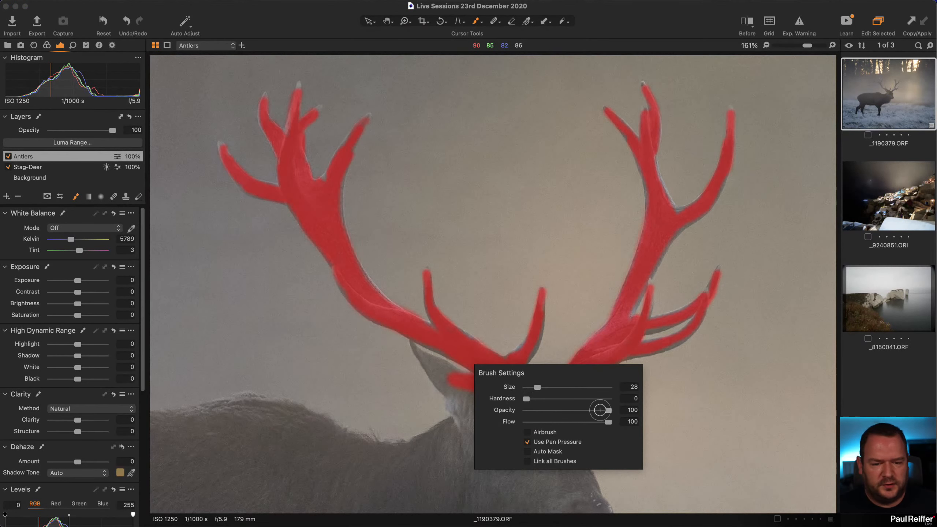
{"action": "left_click_drag", "start_coordinate": [608, 410], "coordinate": [543, 410]}
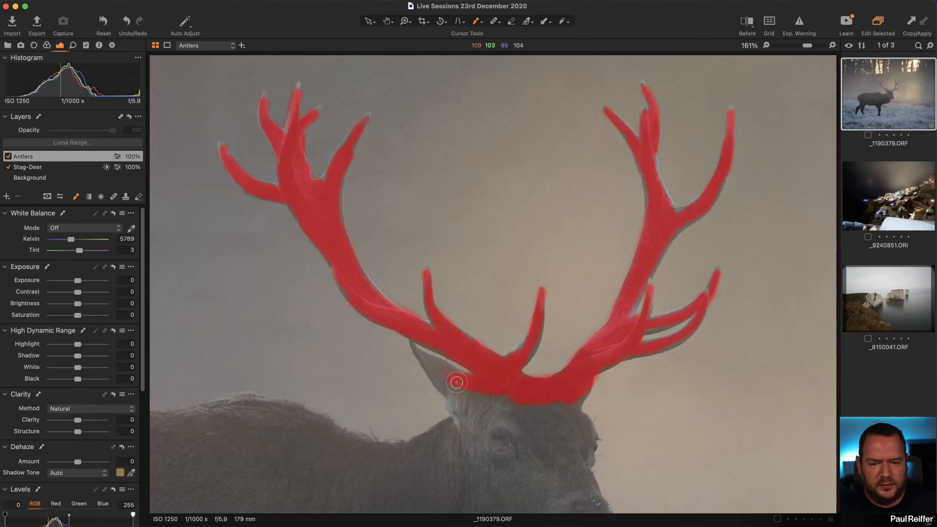
{"action": "mouse_move", "coordinate": [457, 384]}
{"action": "left_mouse_down"}
{"action": "mouse_move", "coordinate": [558, 420]}
{"action": "mouse_move", "coordinate": [488, 397]}
{"action": "mouse_move", "coordinate": [577, 409]}
{"action": "mouse_move", "coordinate": [590, 400]}
{"action": "mouse_move", "coordinate": [443, 383]}
{"action": "mouse_move", "coordinate": [504, 414]}
{"action": "mouse_move", "coordinate": [490, 399]}
{"action": "mouse_move", "coordinate": [559, 404]}
{"action": "mouse_move", "coordinate": [441, 391]}
{"action": "mouse_move", "coordinate": [513, 415]}
{"action": "mouse_move", "coordinate": [503, 426]}
{"action": "mouse_move", "coordinate": [550, 407]}
{"action": "mouse_move", "coordinate": [515, 429]}
{"action": "mouse_move", "coordinate": [463, 400]}
{"action": "mouse_move", "coordinate": [529, 455]}
{"action": "mouse_move", "coordinate": [557, 436]}
{"action": "mouse_move", "coordinate": [544, 410]}
{"action": "left_mouse_up"}
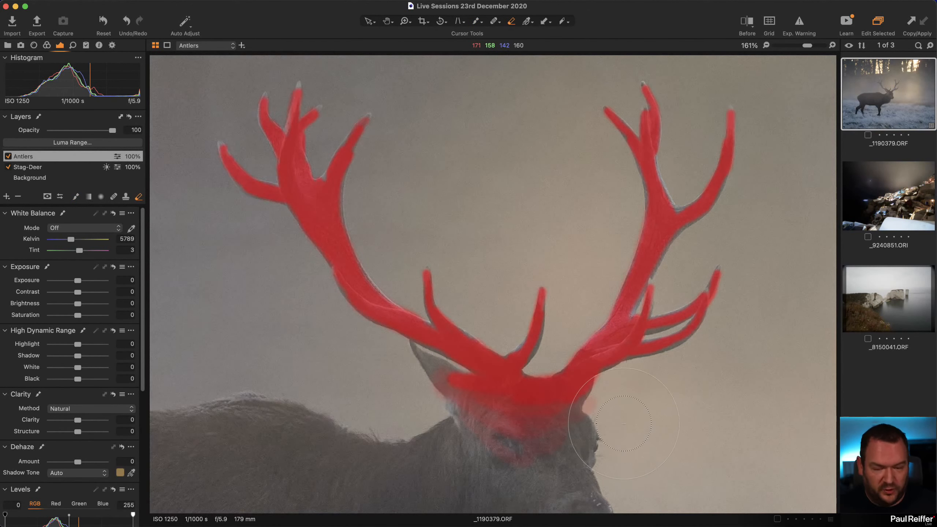
Erase the mask spill from the background beside the right side of the stag's head with a smaller eraser, and return to the mask brush
{"action": "key", "text": "["}
{"action": "key", "text": "["}
{"action": "key", "text": "["}
{"action": "key", "text": "["}
{"action": "key", "text": "["}
{"action": "key", "text": "["}
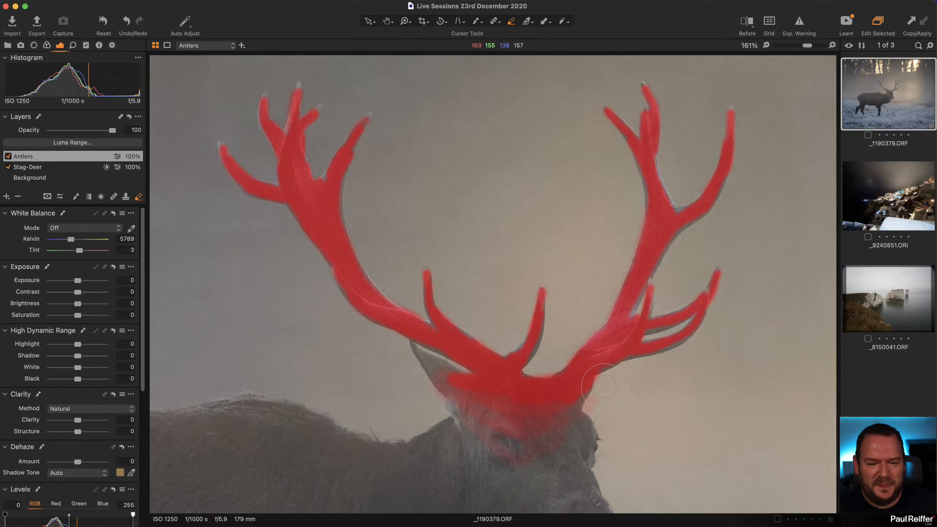
{"action": "left_click_drag", "start_coordinate": [603, 383], "coordinate": [590, 440]}
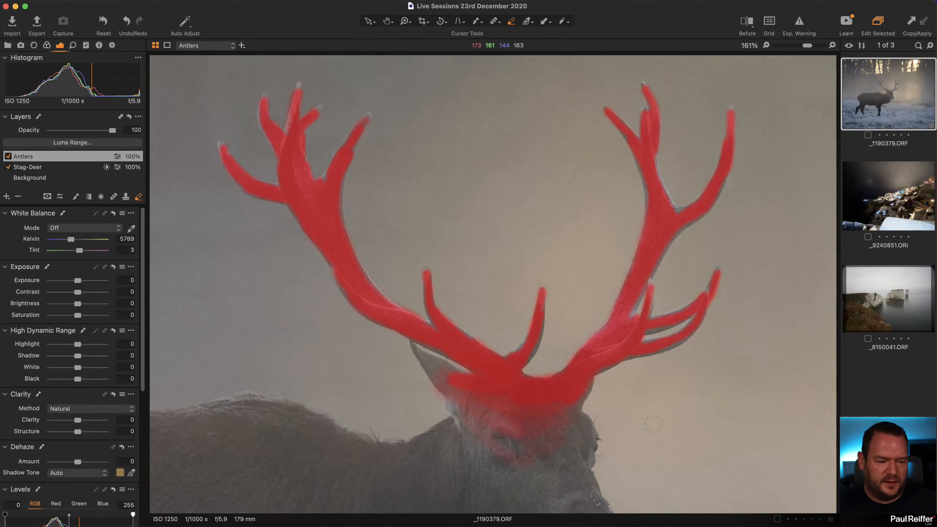
{"action": "key", "text": "b"}
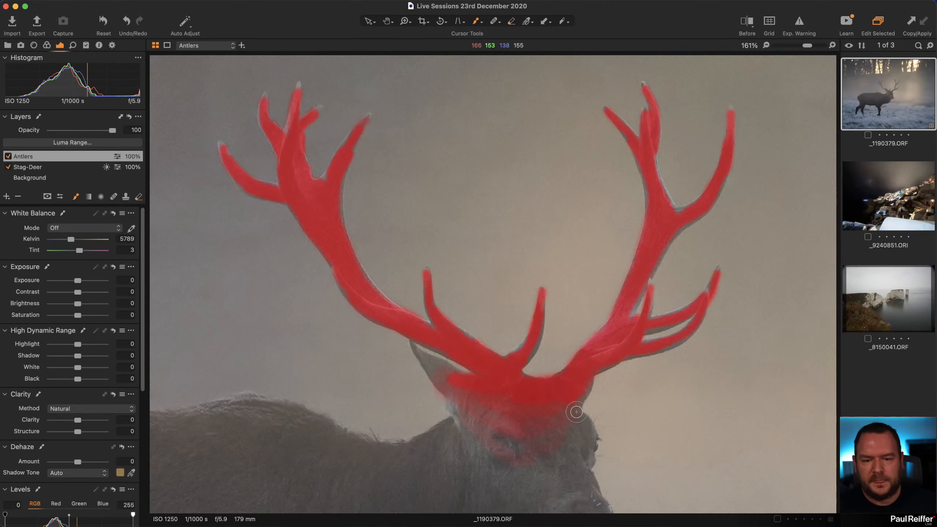
Set the Antlers layer's Clarity to 57 and compare the photo with the layer off and on
{"action": "key", "text": "m"}
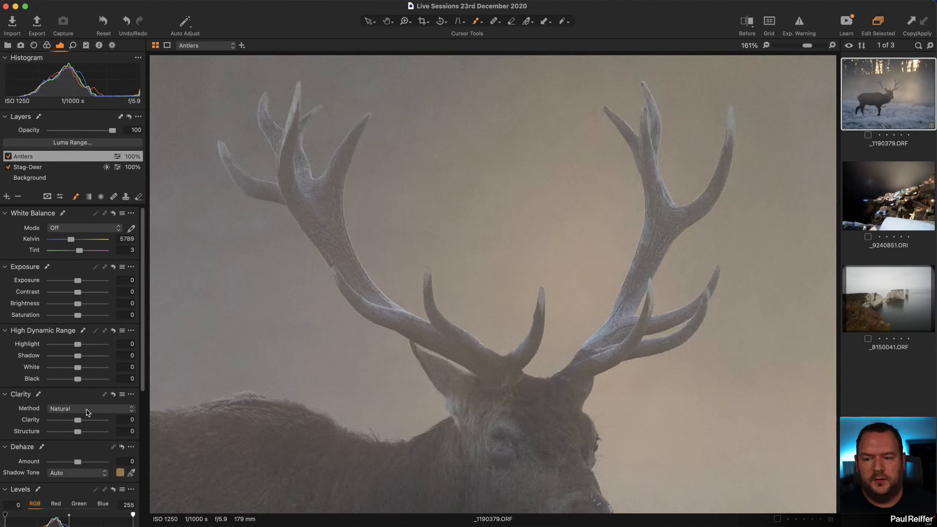
{"action": "left_click_drag", "start_coordinate": [78, 421], "coordinate": [95, 424]}
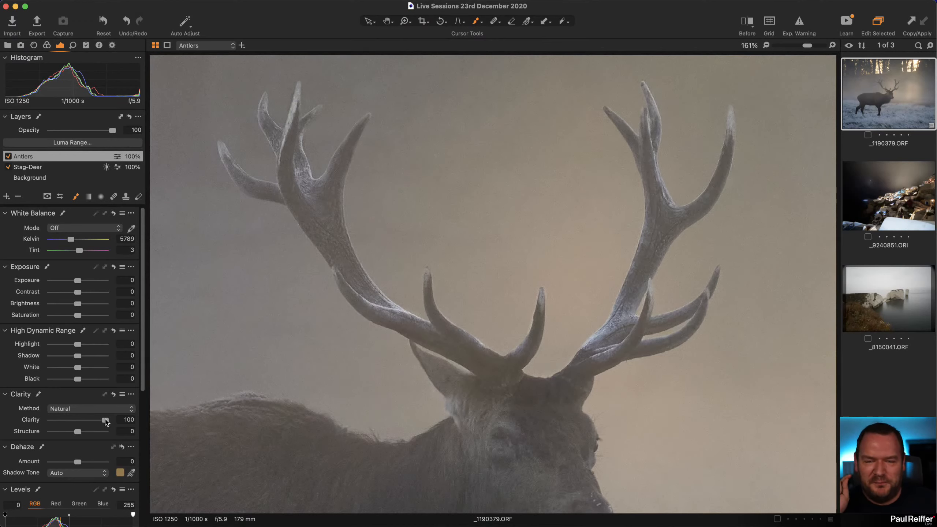
{"action": "left_click_drag", "start_coordinate": [105, 421], "coordinate": [94, 422]}
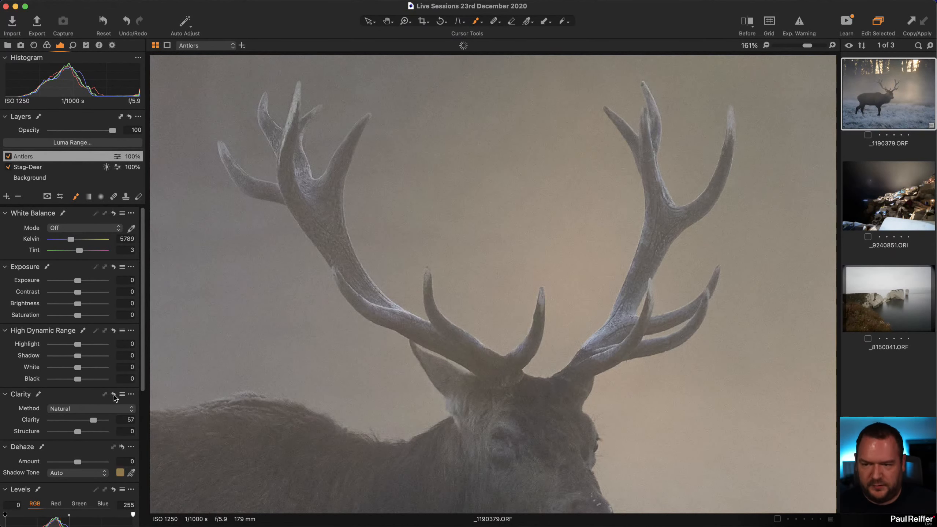
{"action": "left_click", "coordinate": [7, 157]}
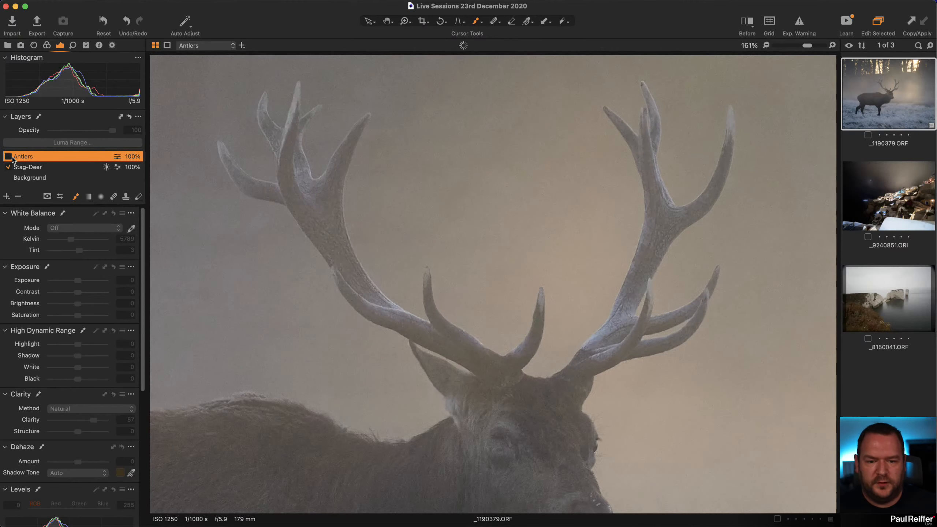
{"action": "double_click", "coordinate": [12, 158]}
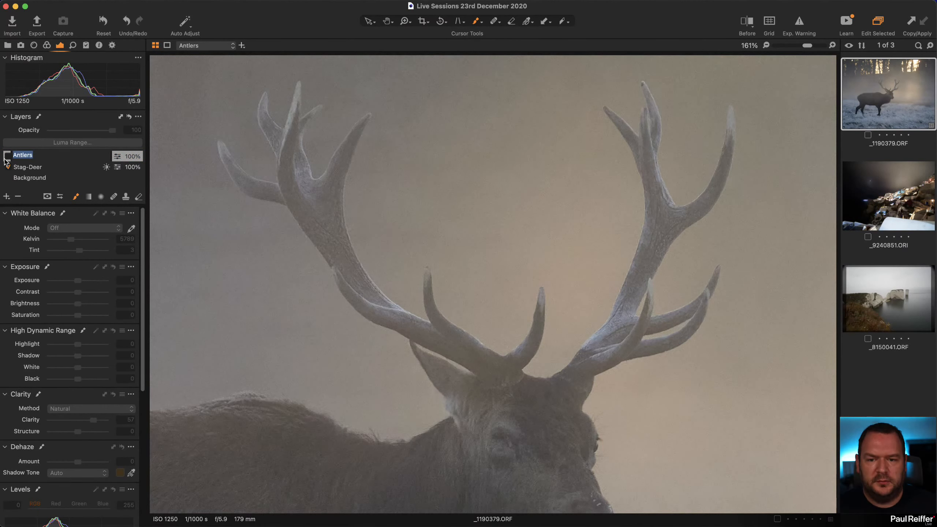
{"action": "left_click", "coordinate": [7, 157]}
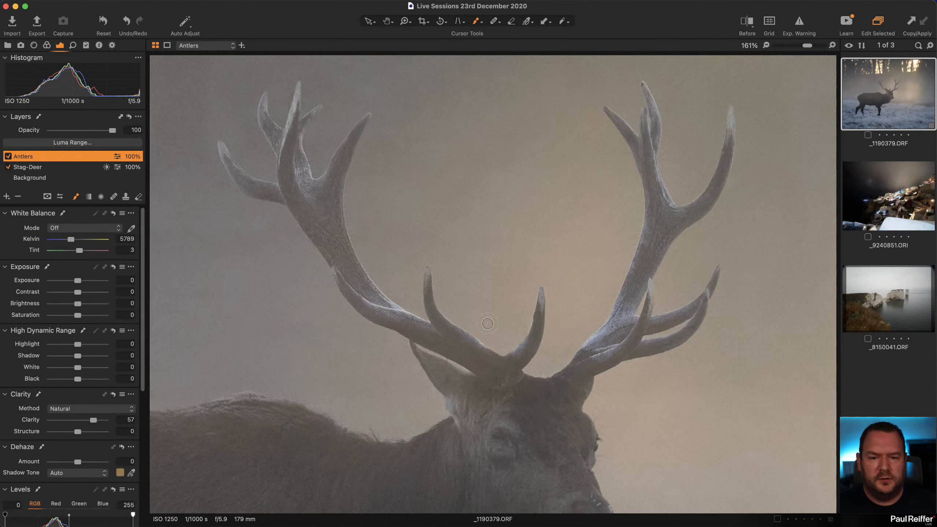
Erase the Antlers mask spill along the outer edges of the two brow tines with a smaller eraser
{"action": "key", "text": "z"}
{"action": "left_click_drag", "start_coordinate": [448, 256], "coordinate": [569, 373]}
{"action": "key", "text": "m"}
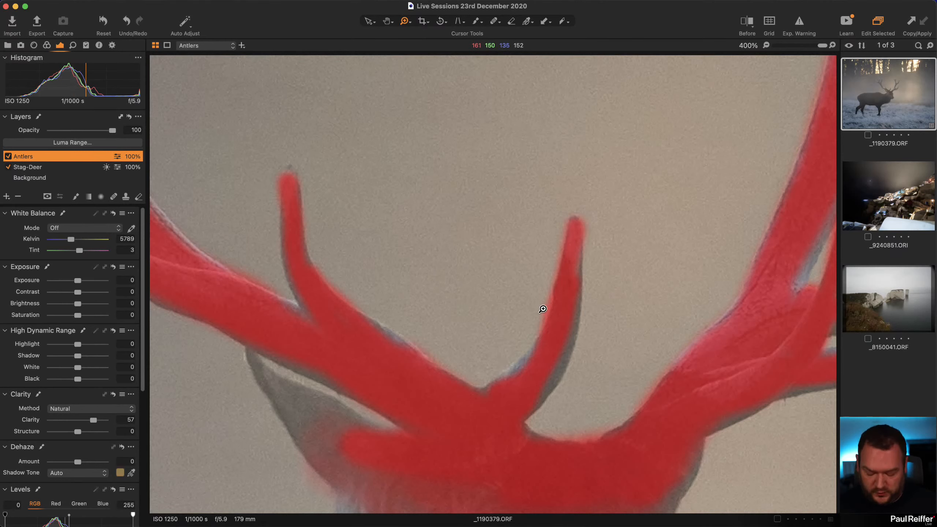
{"action": "key", "text": "e"}
{"action": "key", "text": "bracketleft"}
{"action": "key", "text": "bracketleft"}
{"action": "key", "text": "bracketleft"}
{"action": "key", "text": "bracketleft"}
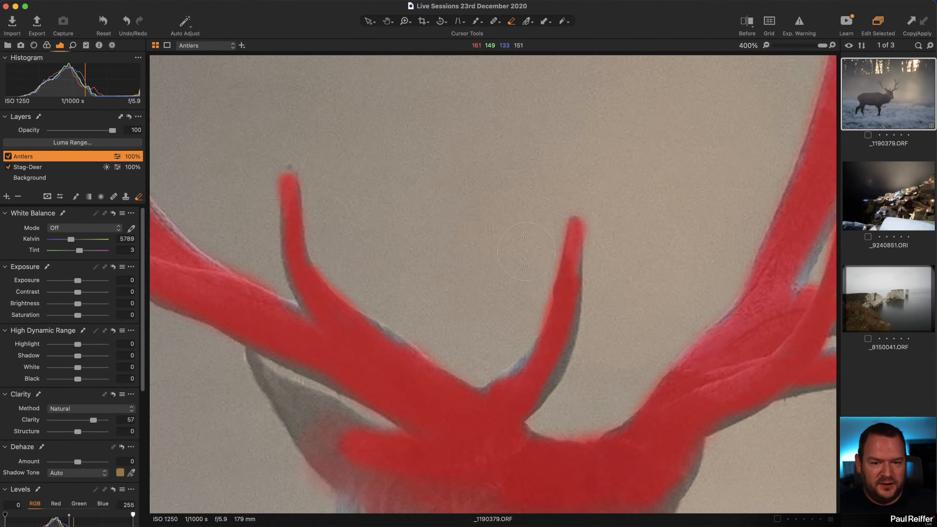
{"action": "key", "text": "bracketleft"}
{"action": "key", "text": "bracketleft"}
{"action": "key", "text": "bracketleft"}
{"action": "key", "text": "bracketleft"}
{"action": "mouse_move", "coordinate": [561, 221]}
{"action": "left_mouse_down"}
{"action": "mouse_move", "coordinate": [527, 345]}
{"action": "mouse_move", "coordinate": [543, 301]}
{"action": "mouse_move", "coordinate": [529, 338]}
{"action": "left_mouse_up"}
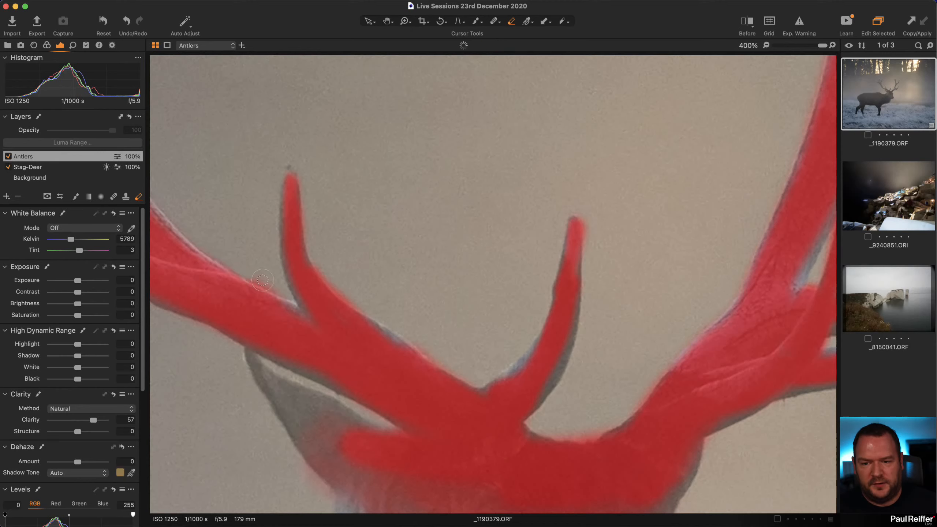
Compare the stag with the Antlers layer off and on, and examine the whole photo in a before/after split view
{"action": "key", "text": "z"}
{"action": "left_click", "coordinate": [513, 257], "text": "alt"}
{"action": "left_click", "coordinate": [513, 258], "text": "alt"}
{"action": "left_click", "coordinate": [513, 257], "text": "alt"}
{"action": "left_click", "coordinate": [513, 257], "text": "alt"}
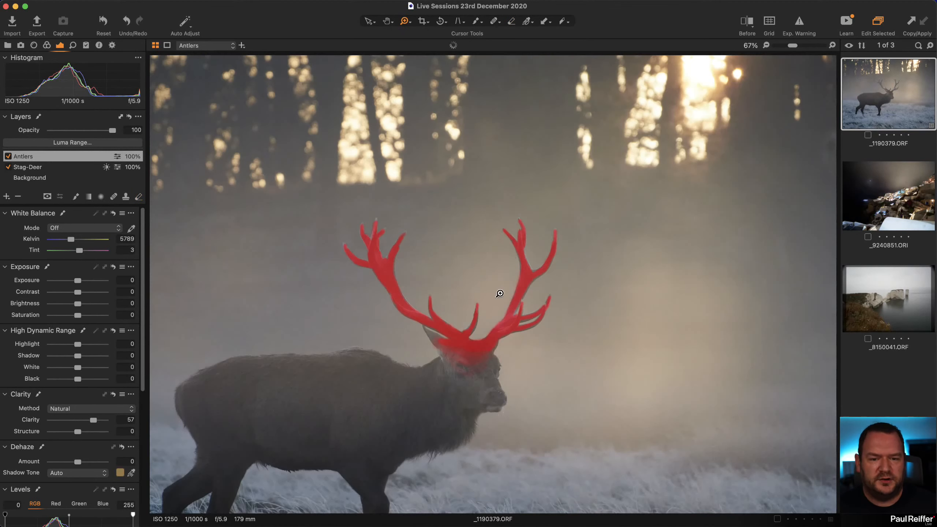
{"action": "left_click", "coordinate": [425, 322]}
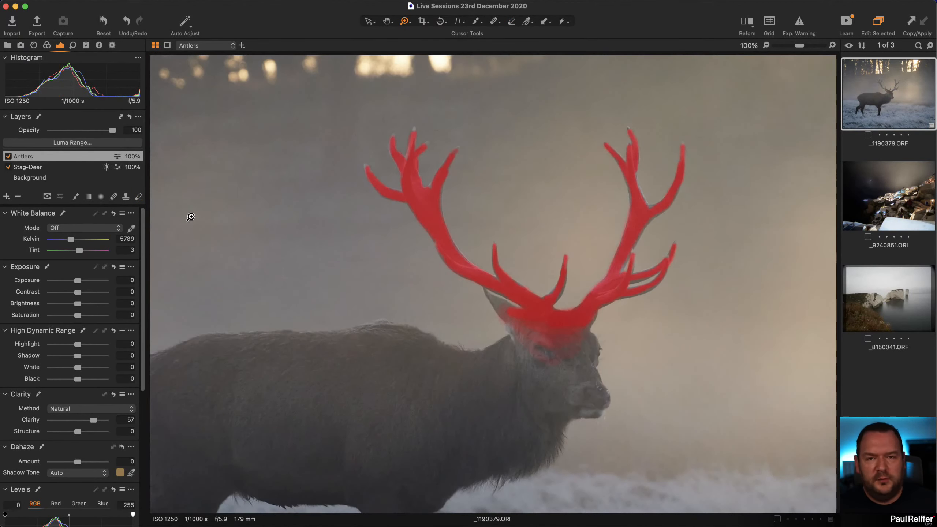
{"action": "left_click", "coordinate": [8, 157]}
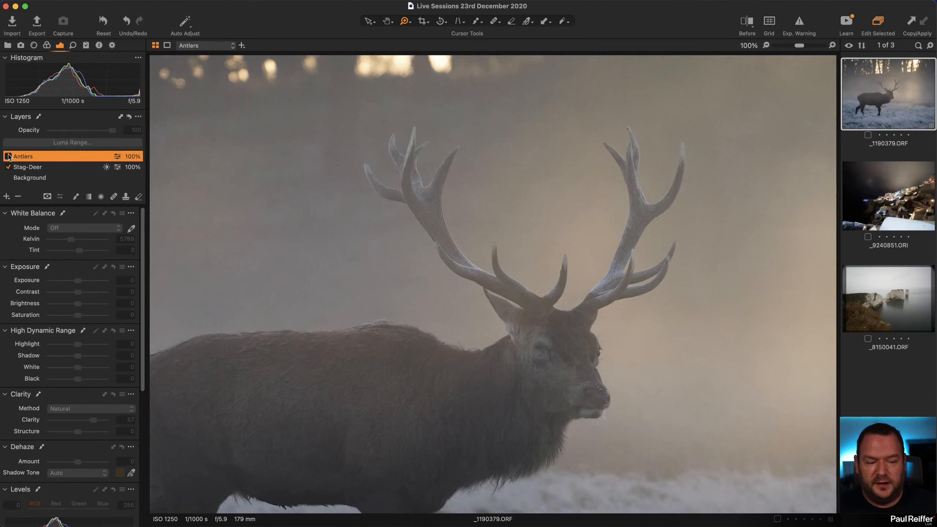
{"action": "left_click", "coordinate": [8, 156]}
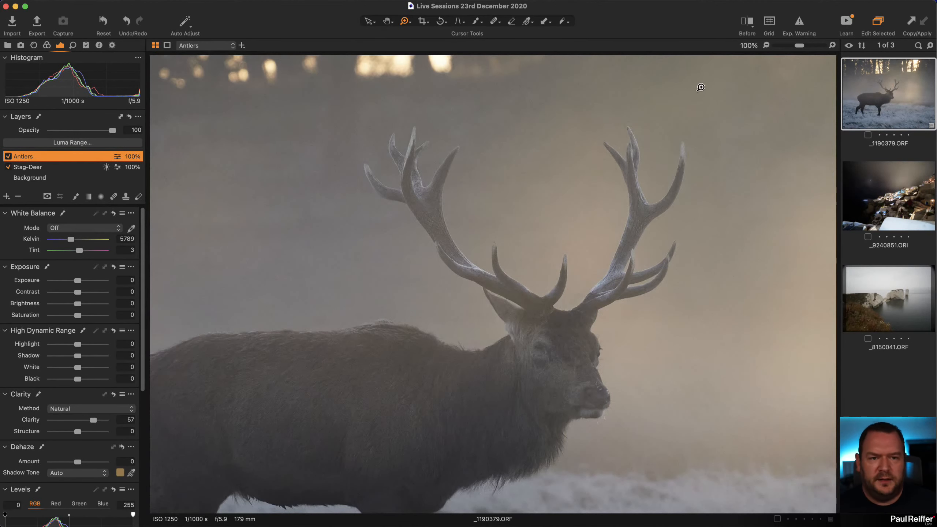
{"action": "left_click", "coordinate": [567, 229], "text": "alt"}
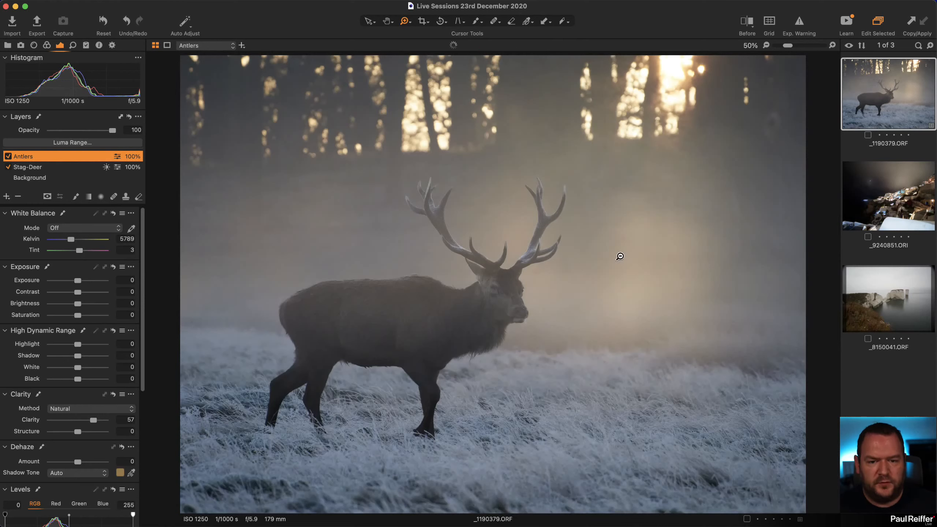
{"action": "left_click", "coordinate": [747, 24]}
{"action": "left_click_drag", "start_coordinate": [493, 292], "coordinate": [178, 370]}
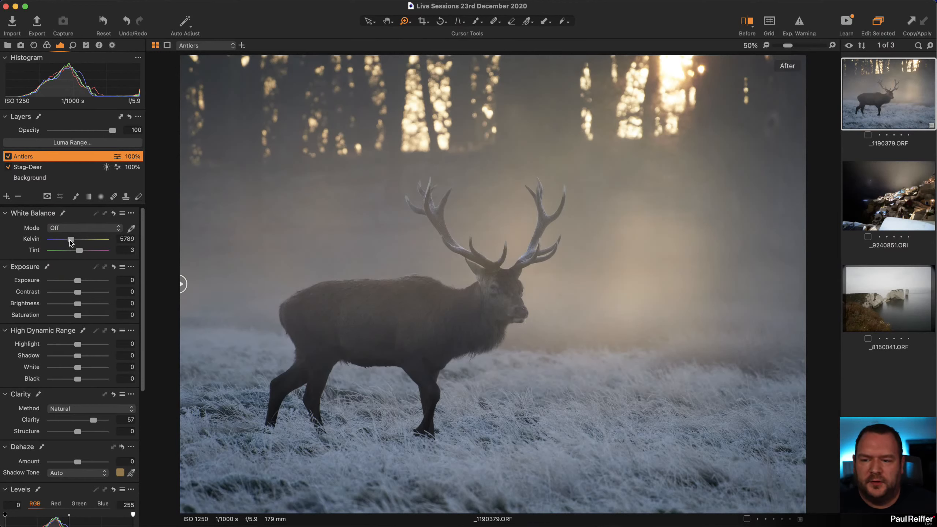
Try warming the Antlers layer's white balance to 6521 Kelvin and tint 4.9, and reset it
{"action": "left_click_drag", "start_coordinate": [71, 241], "coordinate": [74, 241]}
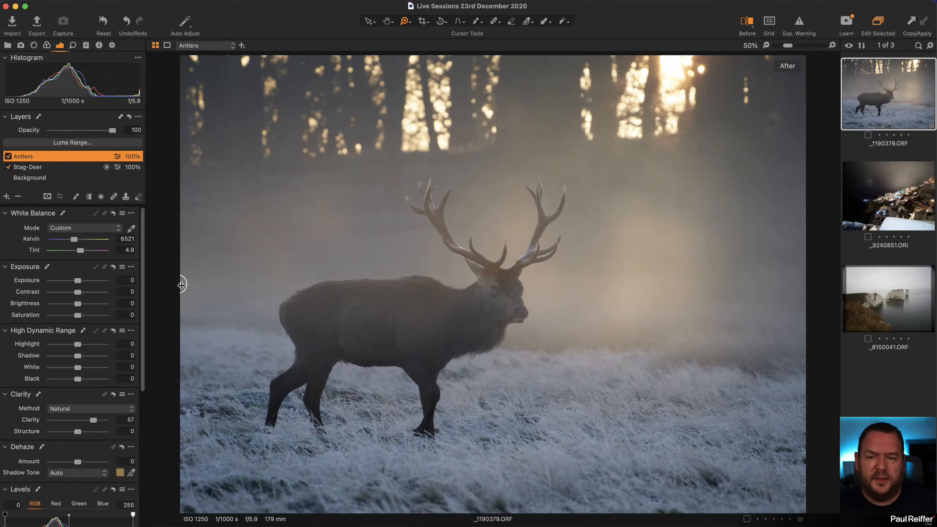
{"action": "left_click_drag", "start_coordinate": [182, 284], "coordinate": [135, 368]}
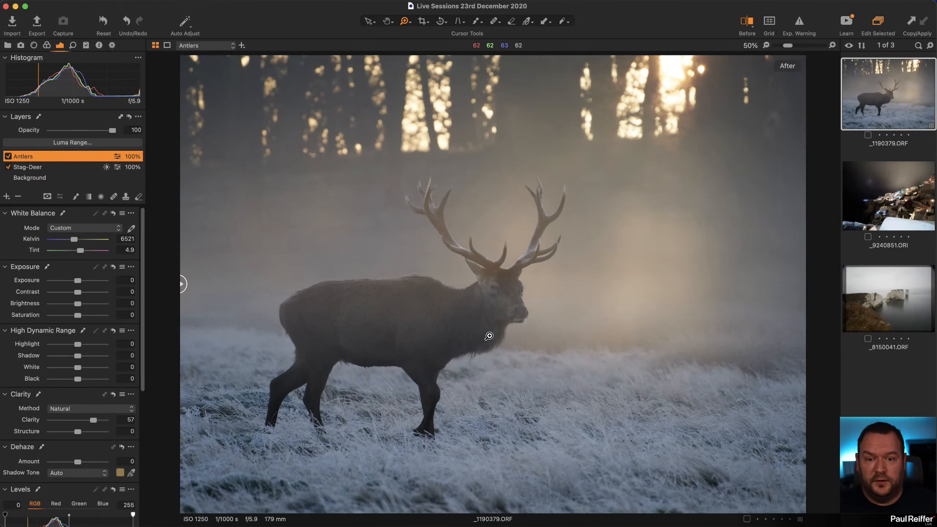
{"action": "left_click", "coordinate": [496, 281]}
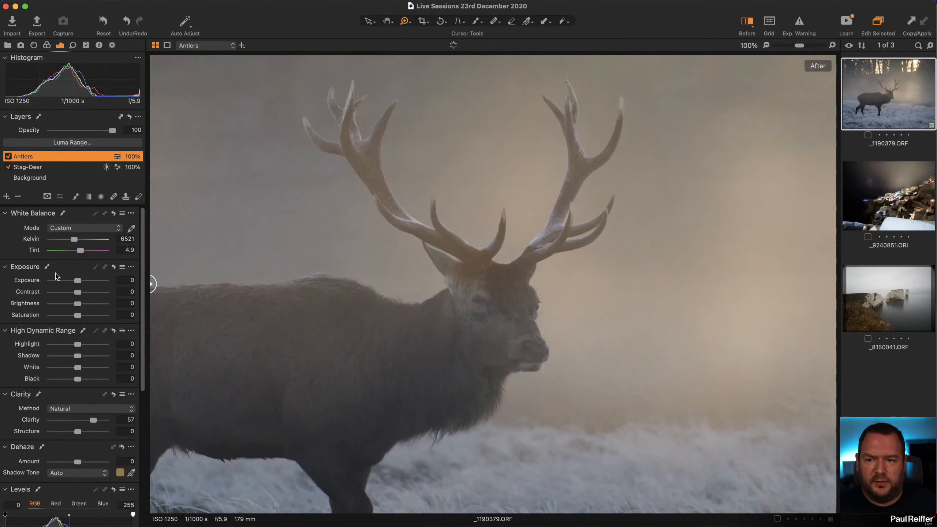
{"action": "left_click", "coordinate": [113, 214]}
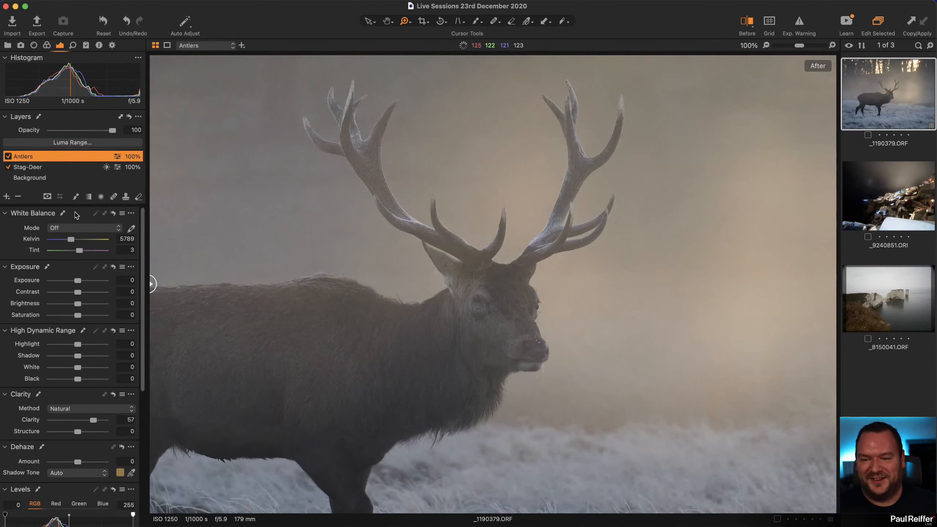
Warm the Background layer's white balance to 6158 Kelvin with a tint of 4
{"action": "left_click", "coordinate": [26, 178]}
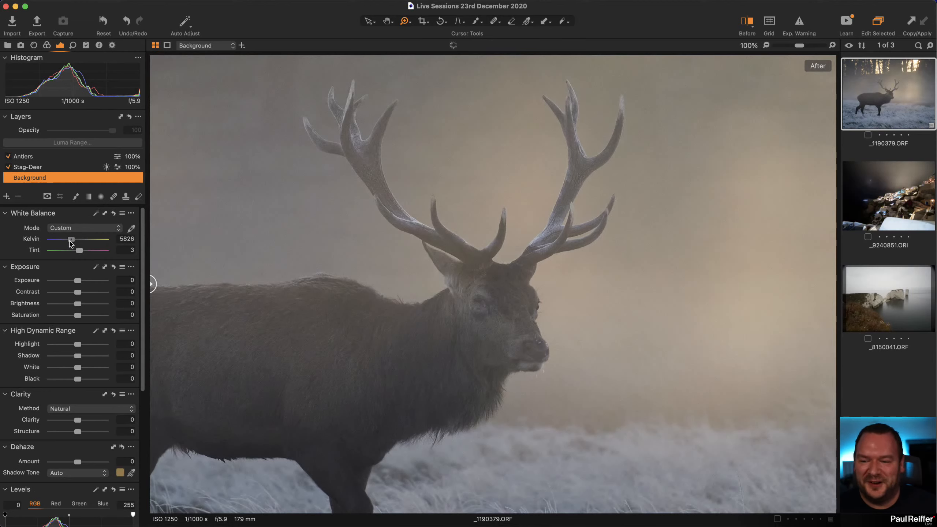
{"action": "left_click_drag", "start_coordinate": [70, 242], "coordinate": [71, 242]}
{"action": "double_click", "coordinate": [428, 257]}
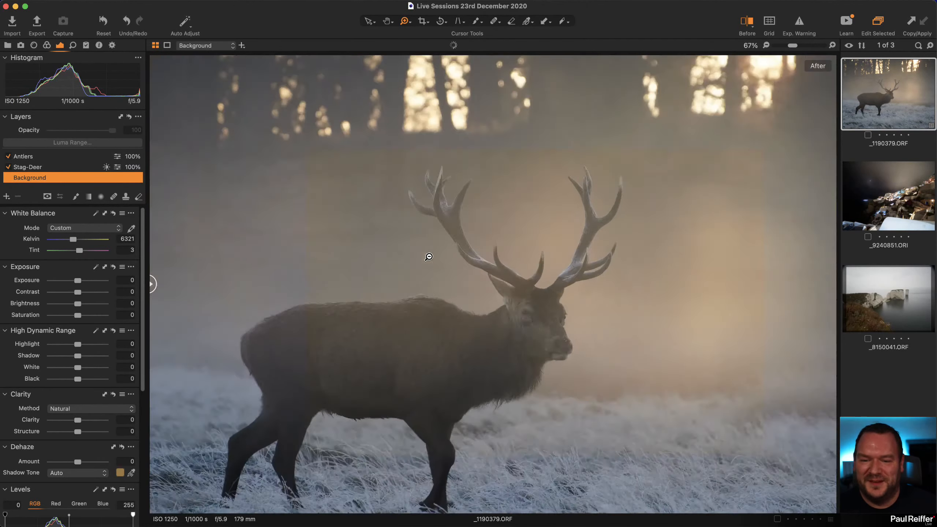
{"action": "left_click_drag", "start_coordinate": [78, 252], "coordinate": [73, 240]}
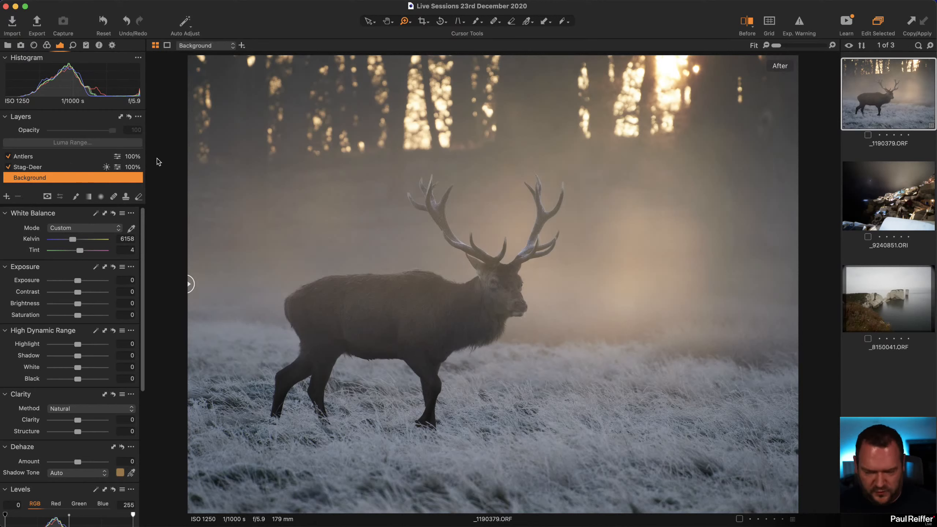
Add a new adjustment layer above the Antlers layer and name it Vignette
{"action": "left_click", "coordinate": [36, 162]}
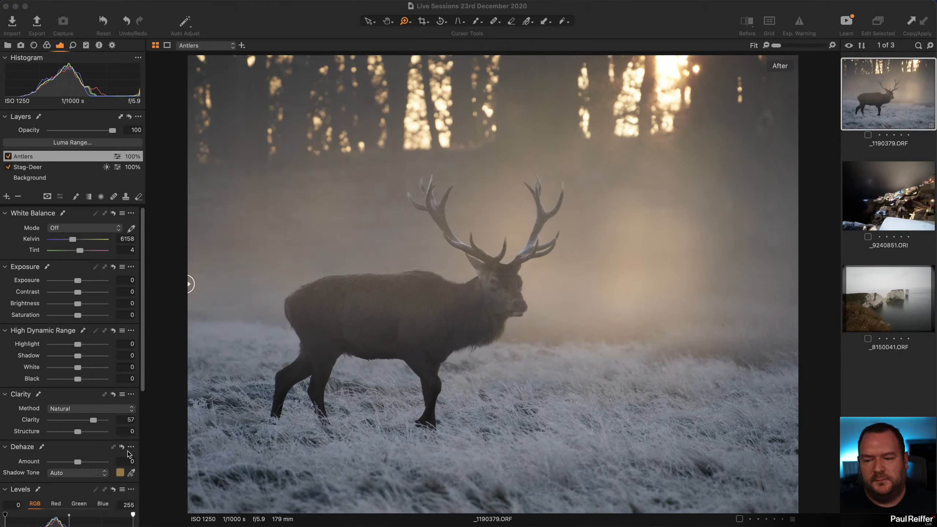
{"action": "scroll", "coordinate": [83, 490], "scroll_direction": "down", "scroll_amount": 2}
{"action": "scroll", "coordinate": [83, 490], "scroll_direction": "down", "scroll_amount": 4}
{"action": "scroll", "coordinate": [87, 332], "scroll_direction": "up", "scroll_amount": 6}
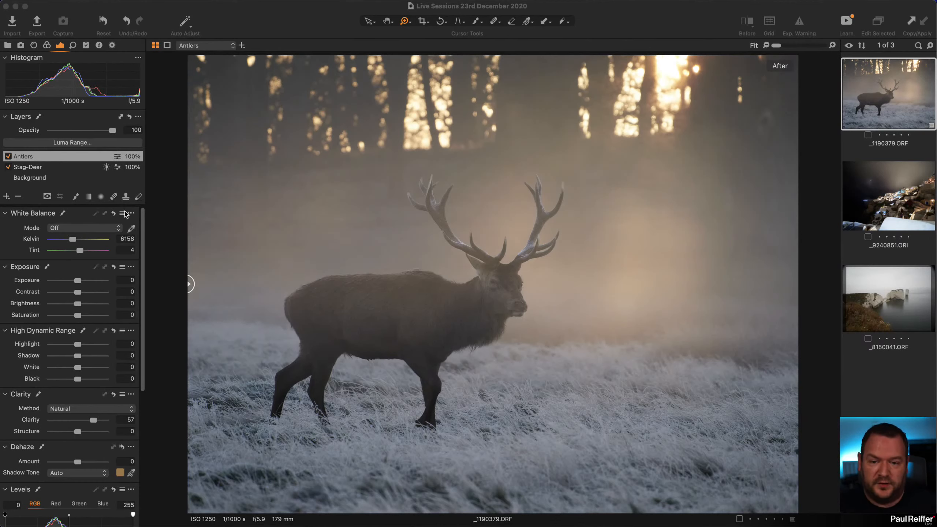
{"action": "left_click", "coordinate": [6, 197]}
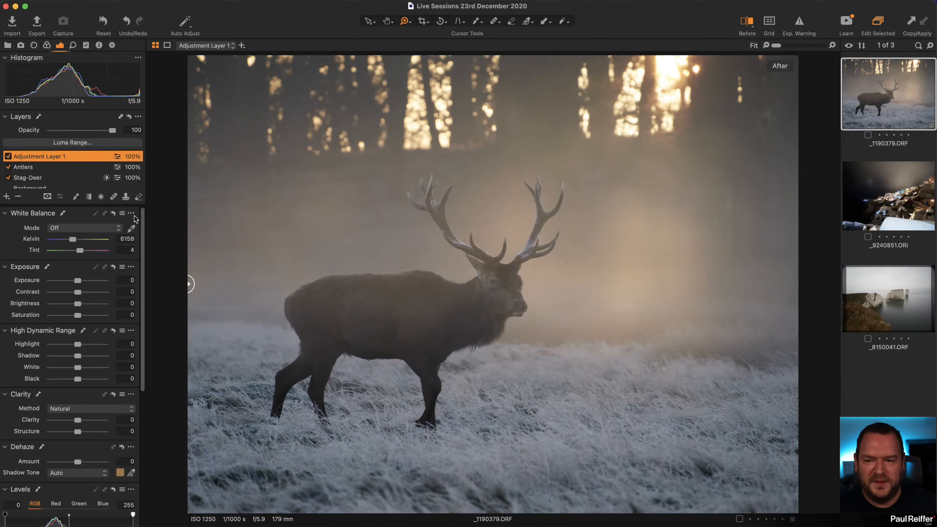
{"action": "double_click", "coordinate": [43, 157]}
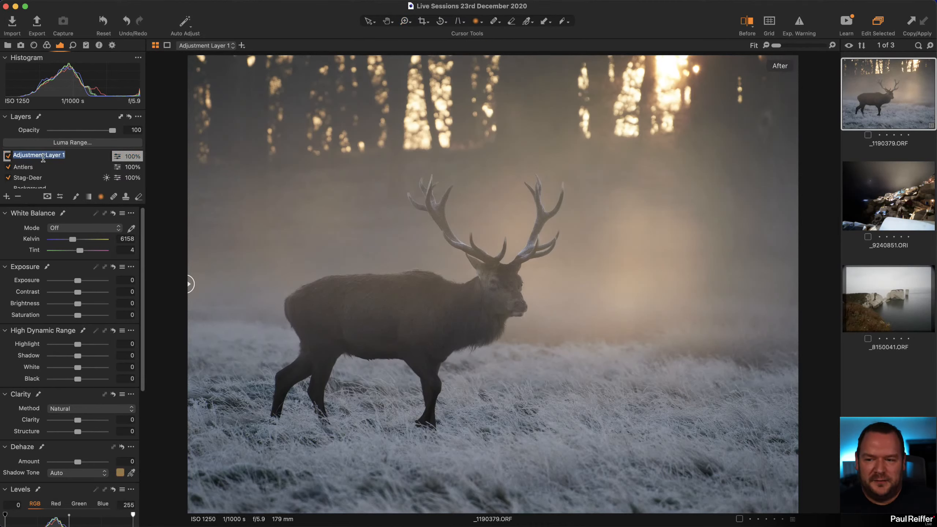
{"action": "type", "text": "Vignette"}
{"action": "key", "text": "Return"}
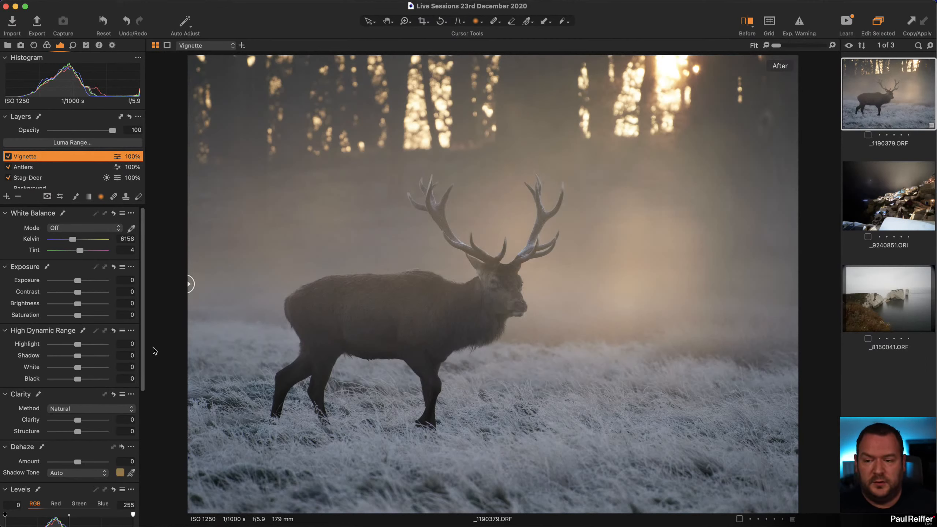
Draw a large radial gradient mask centred on the stag's body, shrink its inner ellipses for a softer falloff, and check the mask overlay
{"action": "mouse_move", "coordinate": [408, 308]}
{"action": "left_mouse_down"}
{"action": "mouse_move", "coordinate": [666, 413]}
{"action": "mouse_move", "coordinate": [675, 522]}
{"action": "mouse_move", "coordinate": [787, 524]}
{"action": "left_mouse_up"}
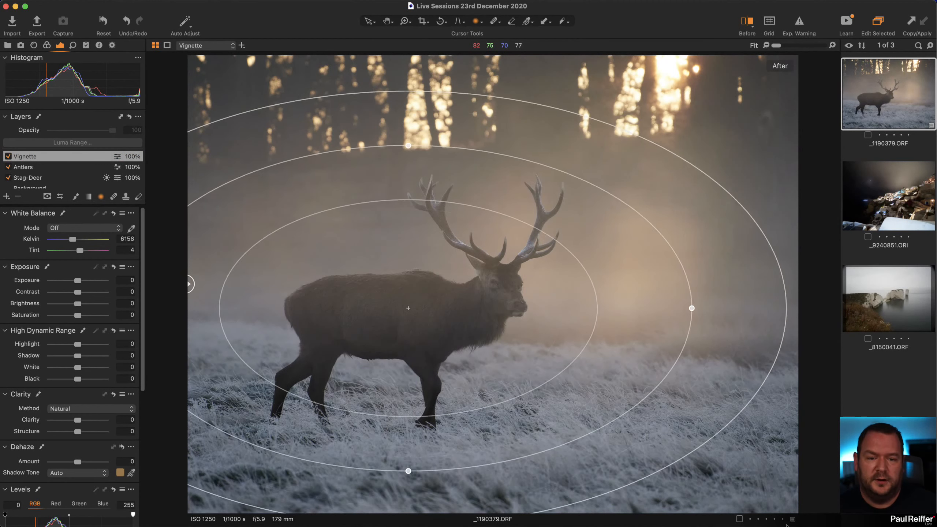
{"action": "left_click_drag", "start_coordinate": [553, 240], "coordinate": [409, 295]}
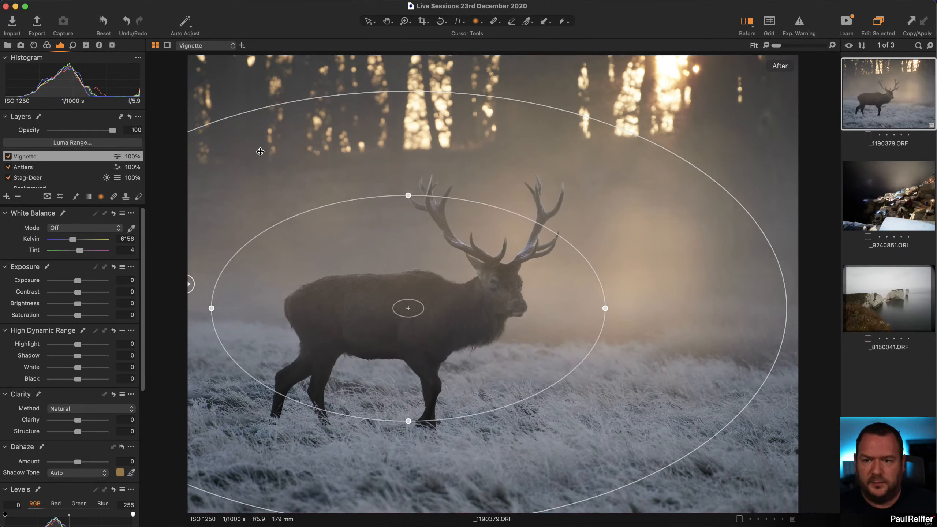
{"action": "left_click", "coordinate": [60, 156]}
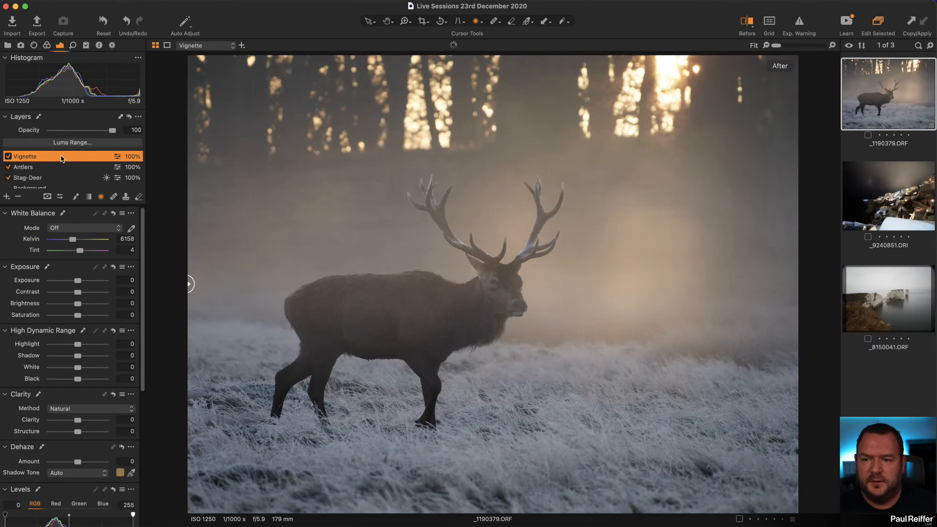
{"action": "key", "text": "m"}
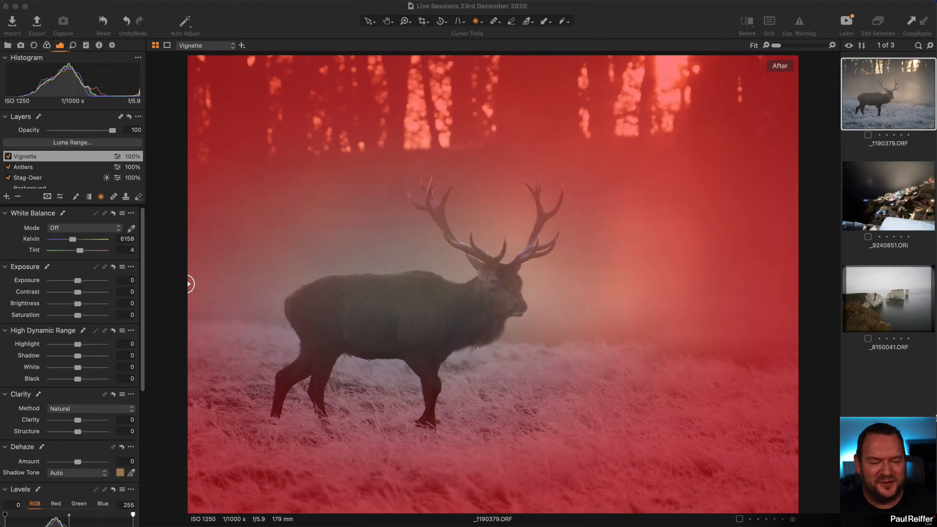
{"action": "mouse_move", "coordinate": [584, 276]}
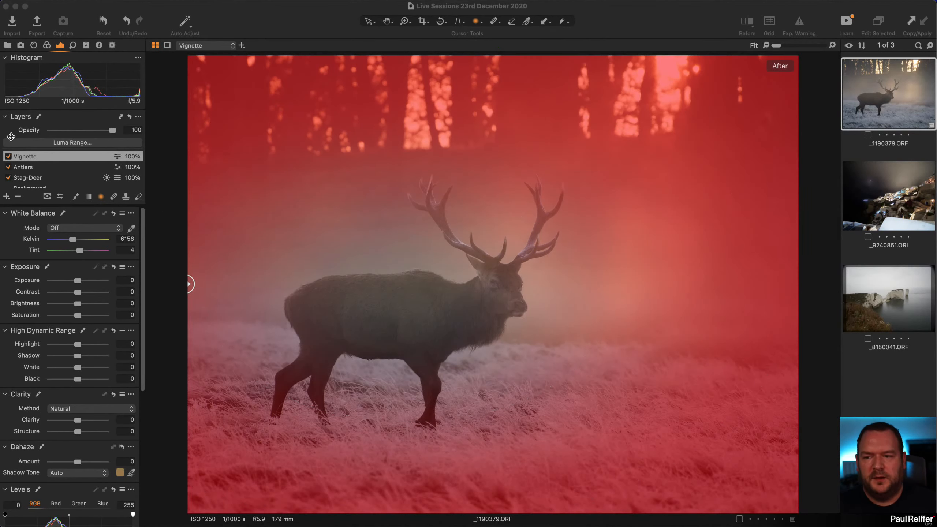
{"action": "left_click", "coordinate": [29, 170]}
{"action": "left_click", "coordinate": [38, 159]}
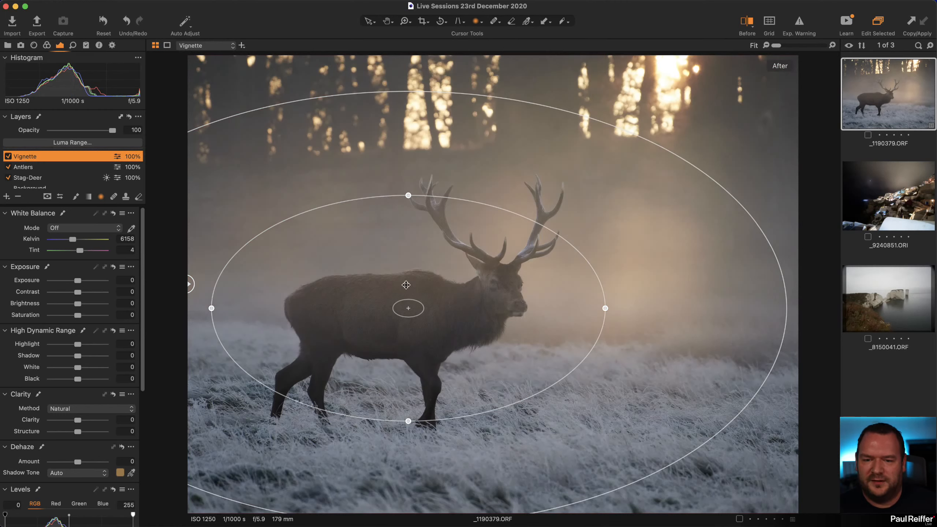
Lower the Vignette layer's exposure to -0.76 and enlarge its radial mask in height and width around the stag, adjusting the inner falloff ellipse
{"action": "mouse_move", "coordinate": [77, 282]}
{"action": "left_mouse_down"}
{"action": "mouse_move", "coordinate": [64, 282]}
{"action": "mouse_move", "coordinate": [72, 283]}
{"action": "left_mouse_up"}
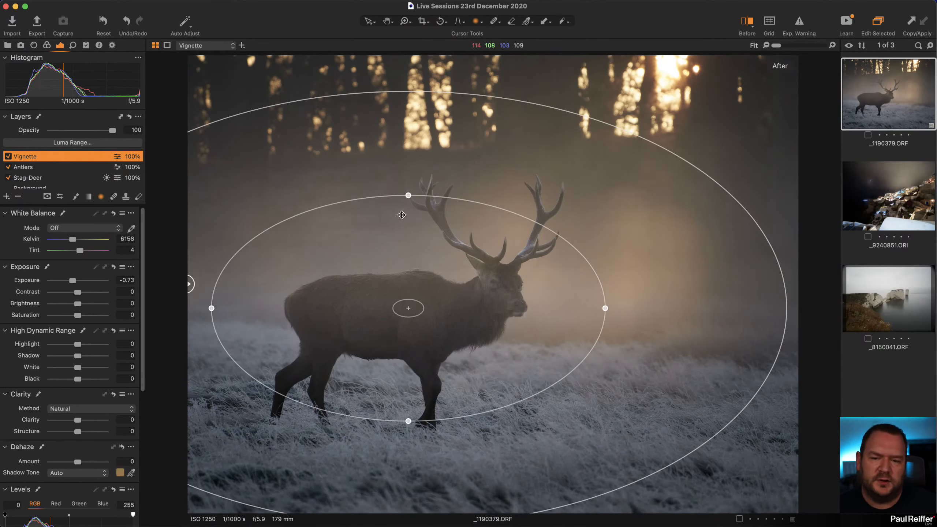
{"action": "left_click_drag", "start_coordinate": [408, 195], "coordinate": [408, 155]}
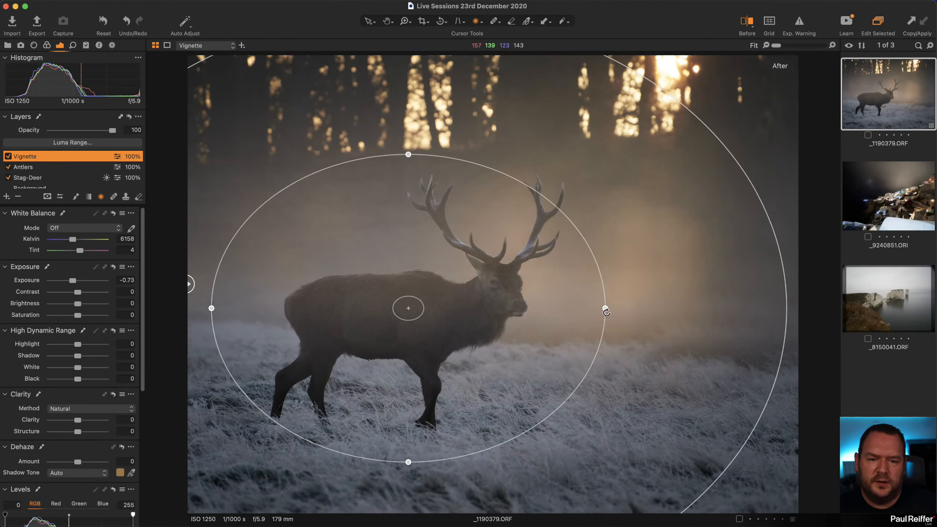
{"action": "left_click_drag", "start_coordinate": [605, 308], "coordinate": [694, 308]}
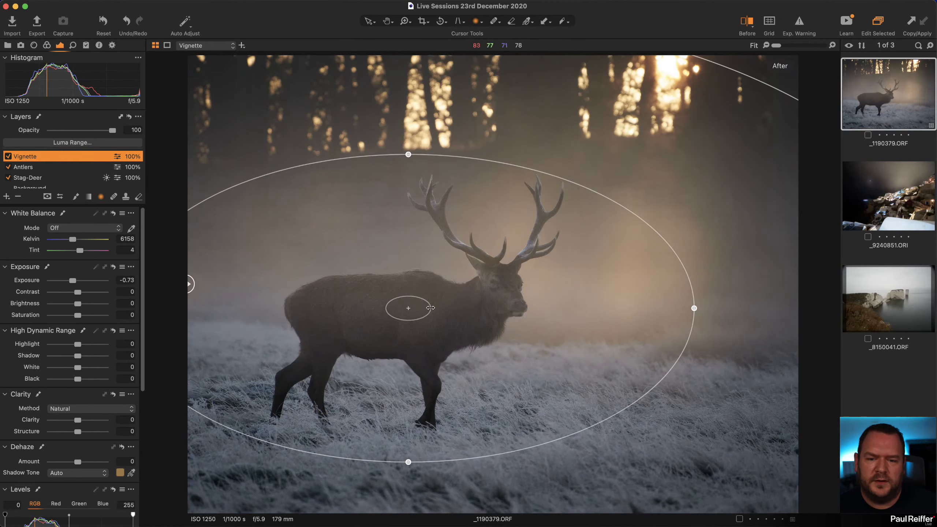
{"action": "left_click_drag", "start_coordinate": [433, 307], "coordinate": [635, 332]}
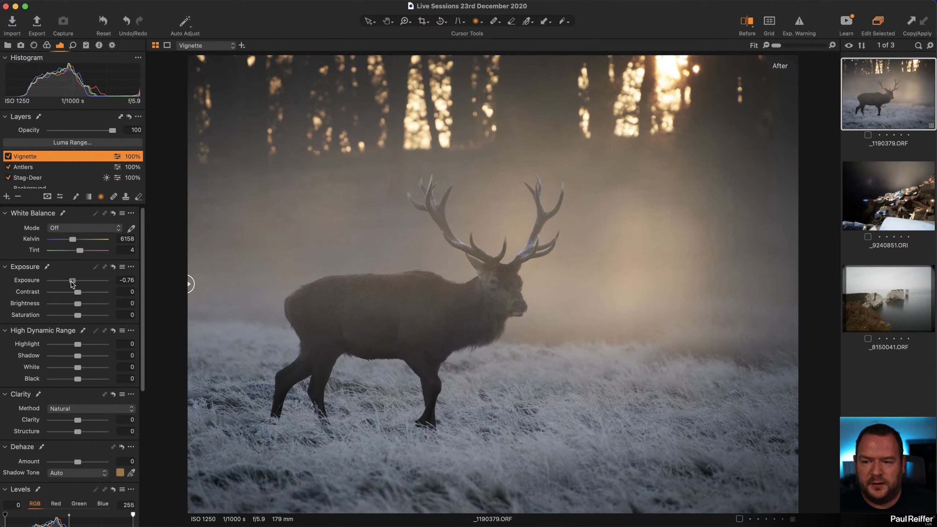
Raise the RGB black point in Levels to 12 on the Vignette layer
{"action": "scroll", "coordinate": [33, 302], "scroll_direction": "down", "scroll_amount": 5}
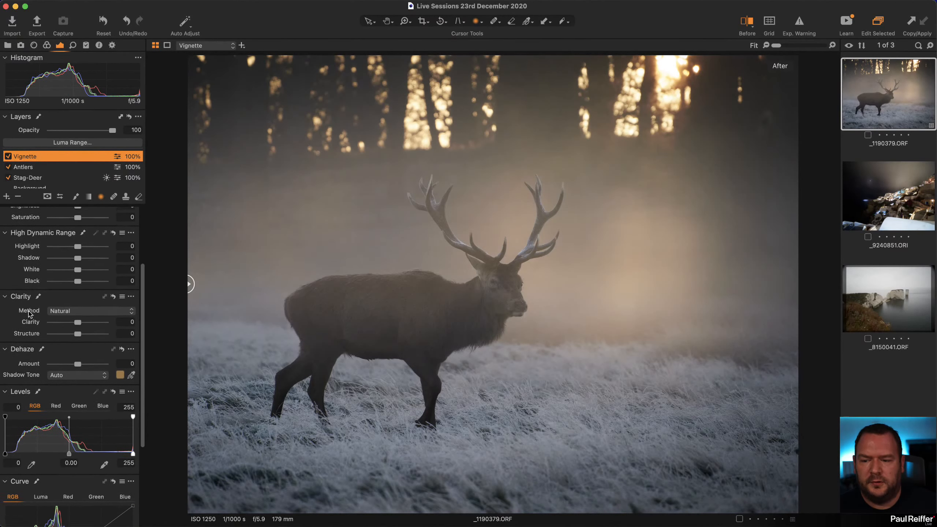
{"action": "scroll", "coordinate": [29, 313], "scroll_direction": "down", "scroll_amount": 2}
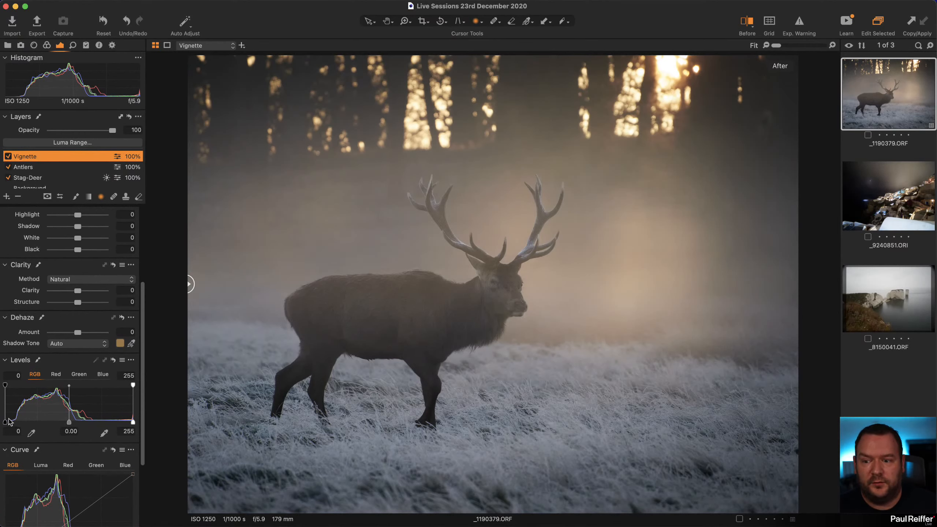
{"action": "left_click_drag", "start_coordinate": [5, 423], "coordinate": [11, 423]}
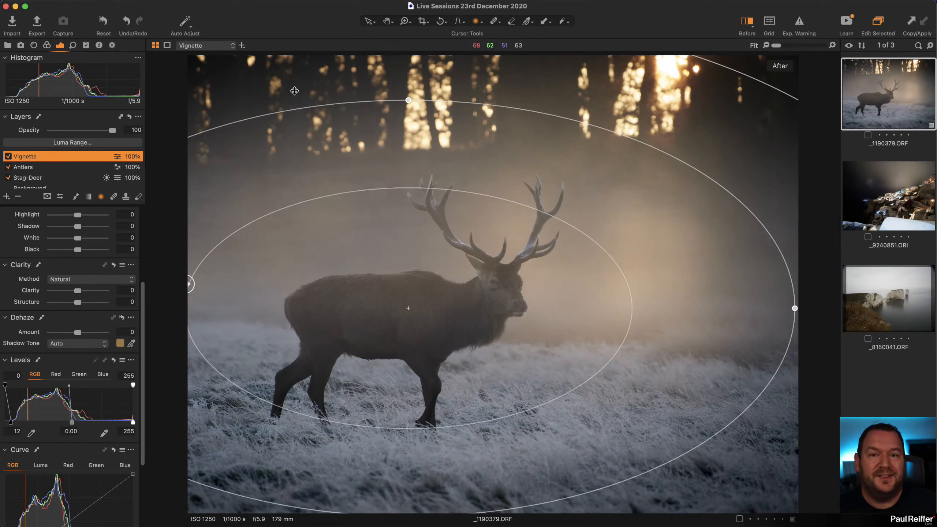
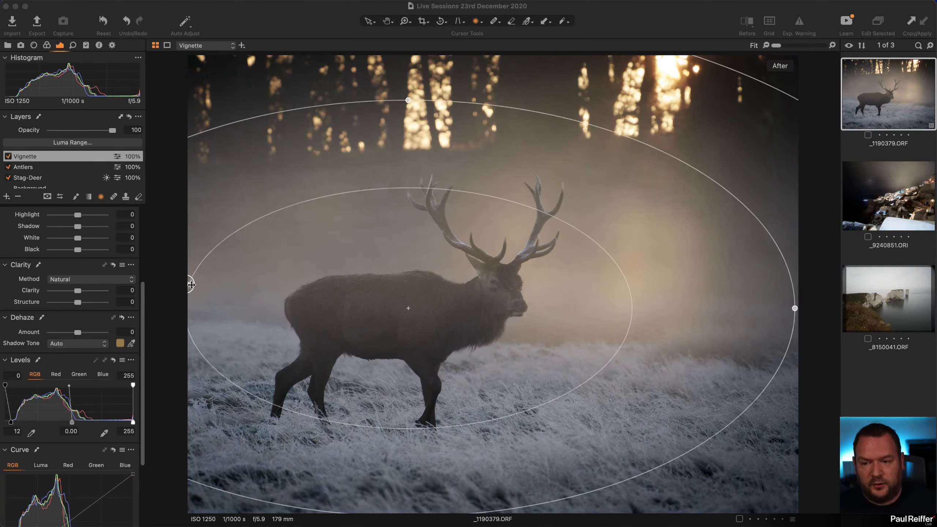
Compare before and after across the stag's body using the split view, zoomed in to 150%
{"action": "left_click", "coordinate": [189, 282]}
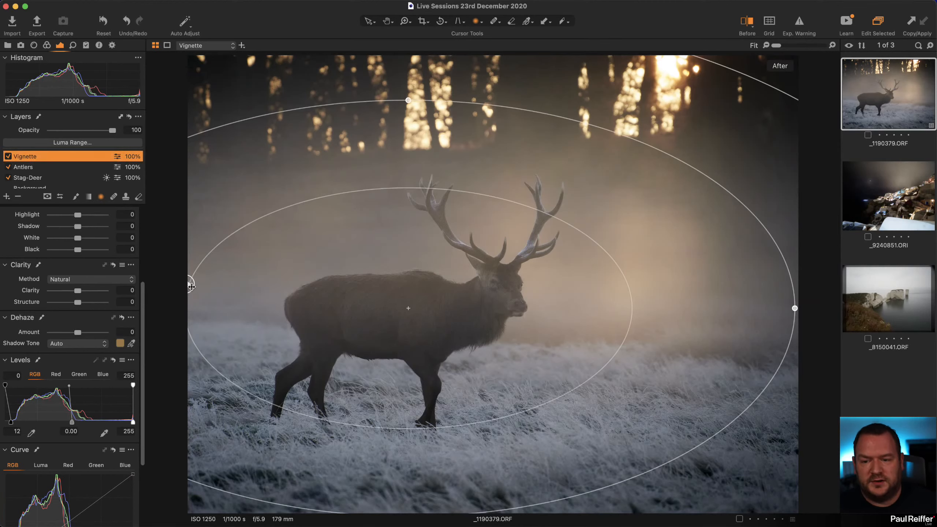
{"action": "left_click", "coordinate": [75, 199]}
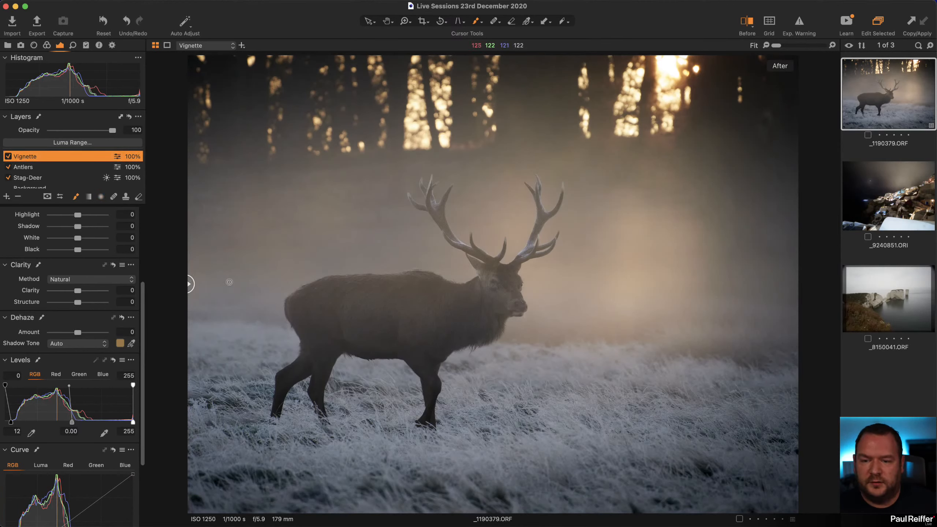
{"action": "left_click_drag", "start_coordinate": [191, 284], "coordinate": [305, 335]}
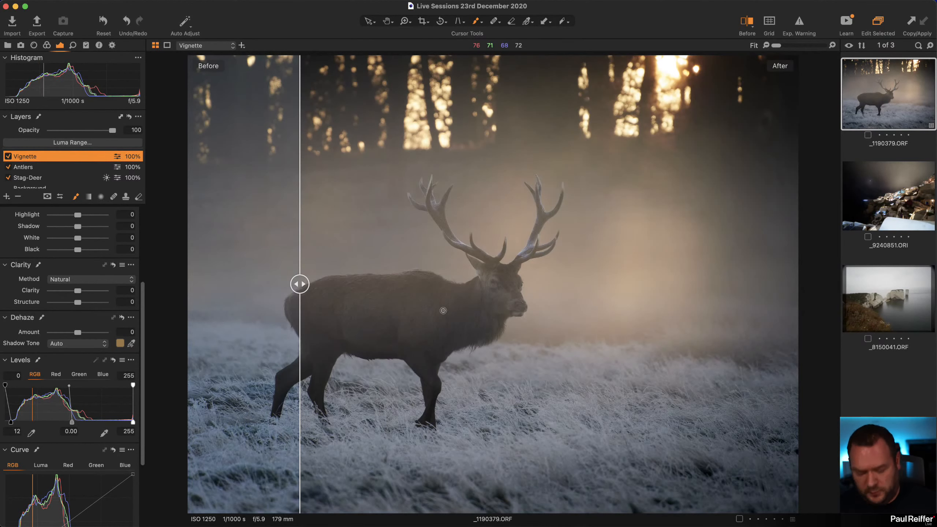
{"action": "key", "text": "z"}
{"action": "left_click", "coordinate": [394, 243]}
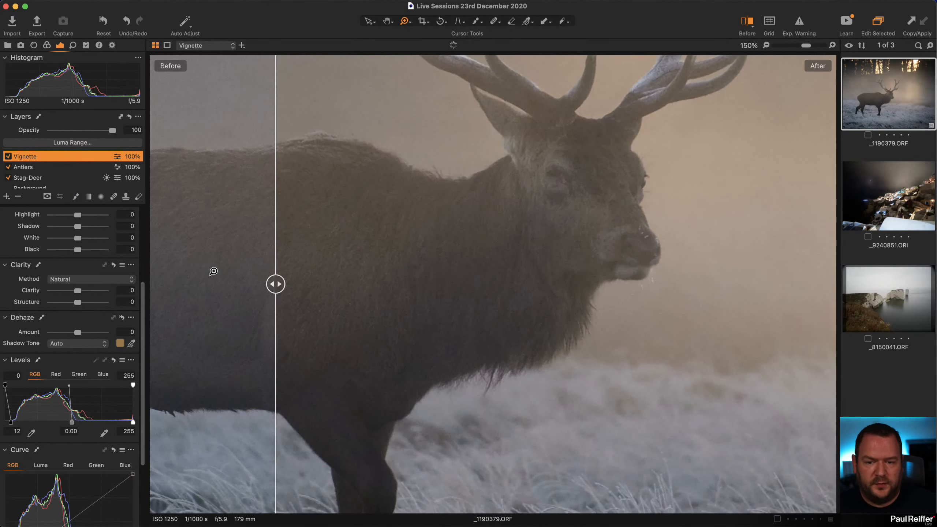
{"action": "left_click_drag", "start_coordinate": [277, 283], "coordinate": [192, 354]}
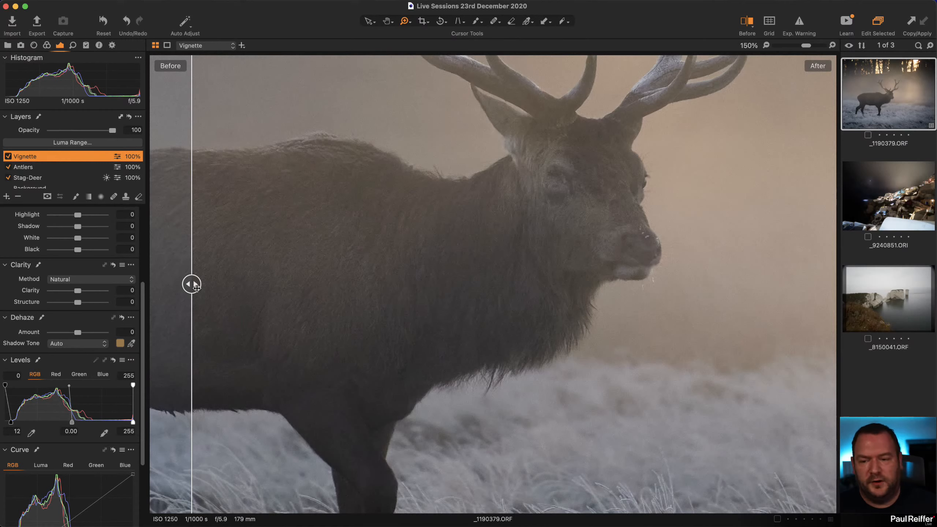
{"action": "left_click_drag", "start_coordinate": [195, 286], "coordinate": [252, 334]}
Set the Stag-Deer layer's clarity to 61 and structure to 41, checking the fur detail close up
{"action": "left_click", "coordinate": [39, 179]}
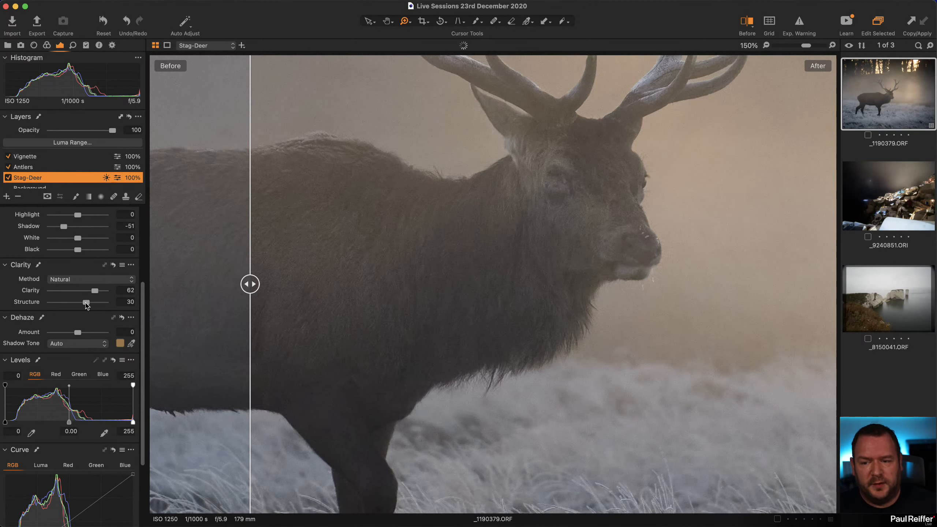
{"action": "left_click_drag", "start_coordinate": [86, 306], "coordinate": [106, 293]}
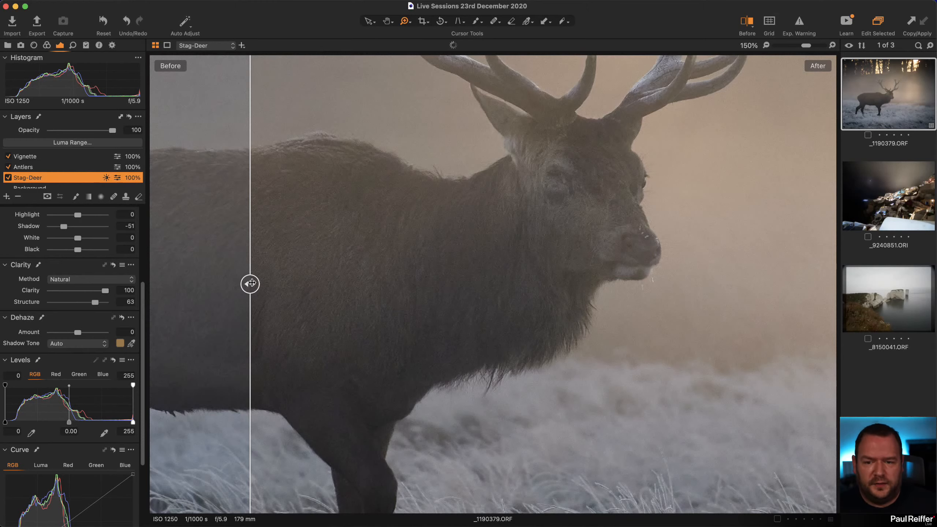
{"action": "left_click_drag", "start_coordinate": [251, 283], "coordinate": [230, 284]}
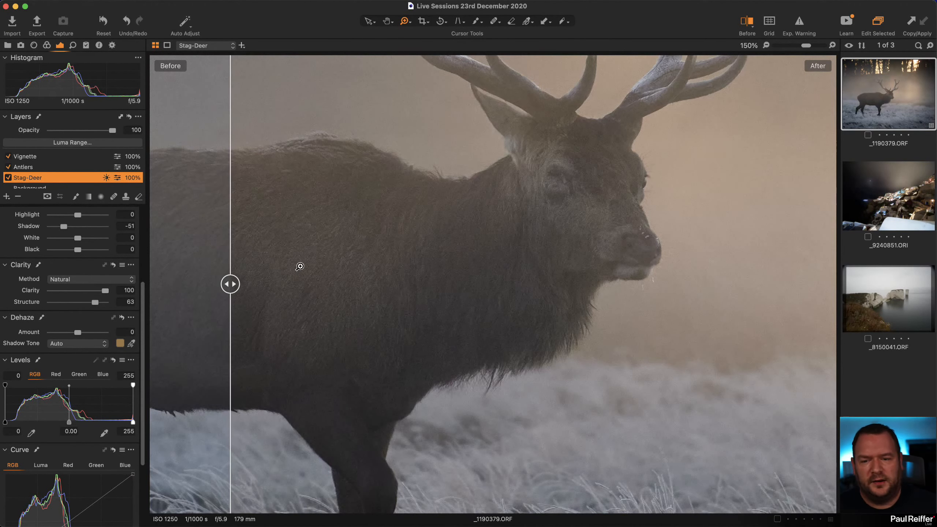
{"action": "left_click", "coordinate": [312, 278]}
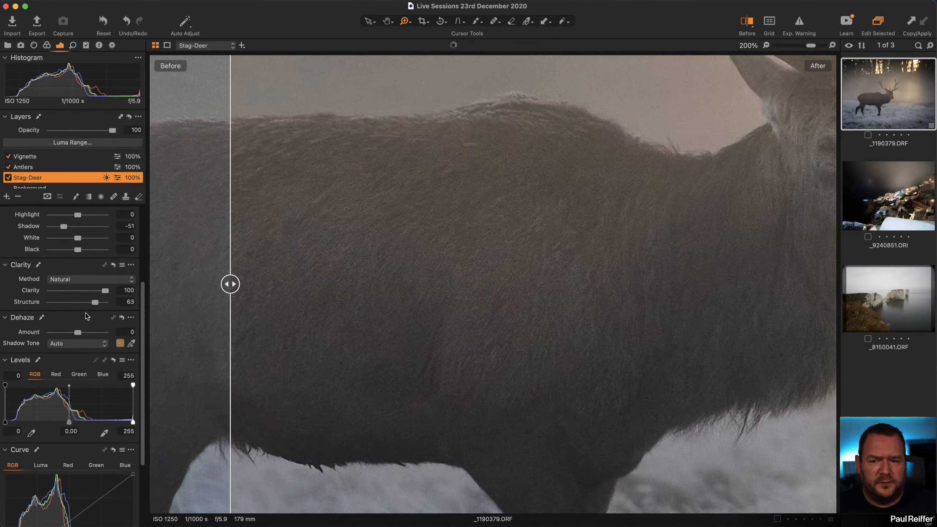
{"action": "left_click_drag", "start_coordinate": [94, 306], "coordinate": [96, 296]}
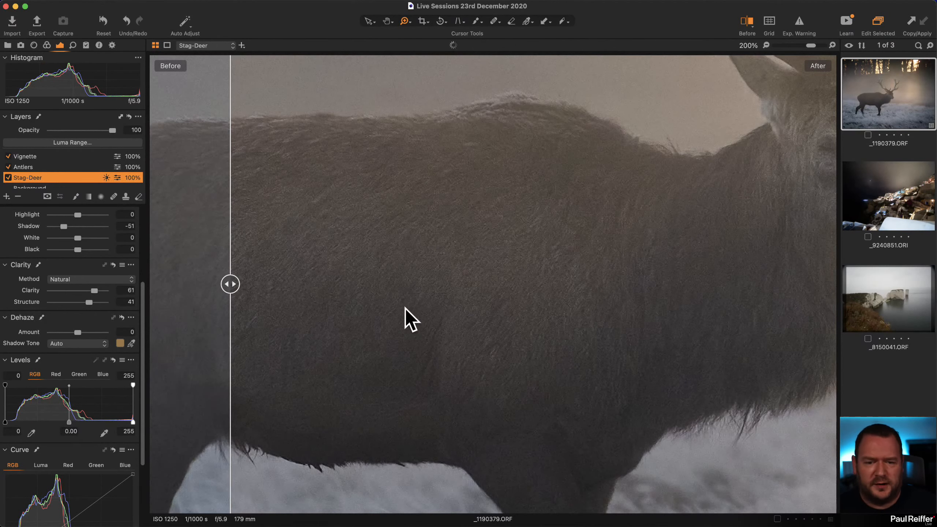
Return to the whole photo and move the before/after divider to the image's edge so the edited version fills the frame
{"action": "left_click", "coordinate": [461, 266]}
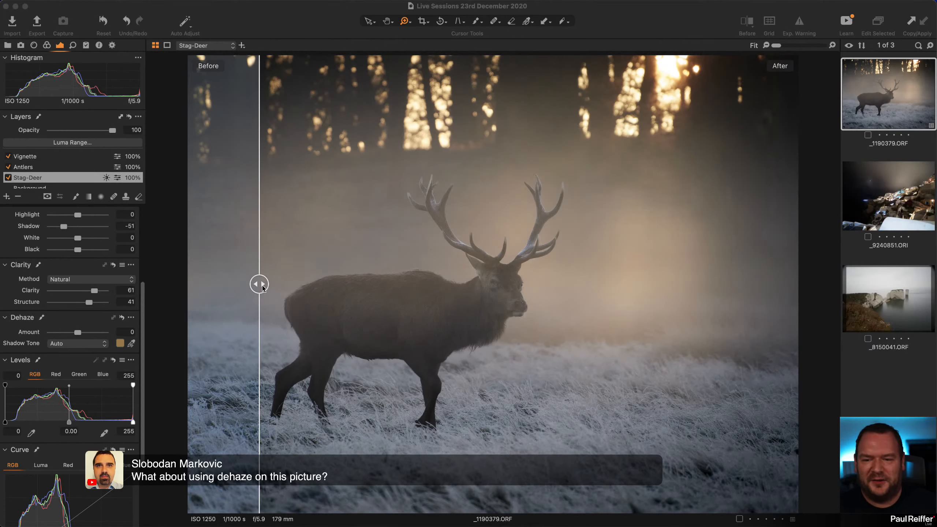
{"action": "left_click", "coordinate": [280, 127]}
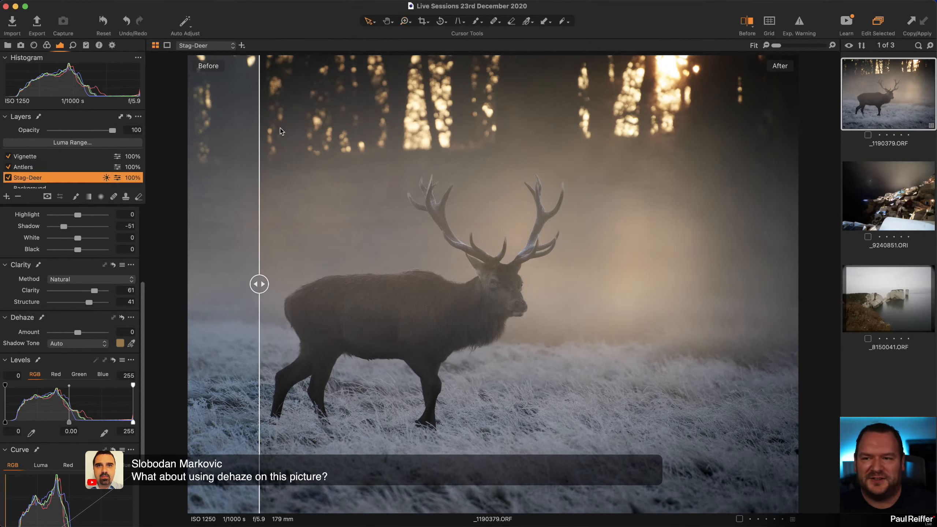
{"action": "left_click_drag", "start_coordinate": [260, 283], "coordinate": [138, 290]}
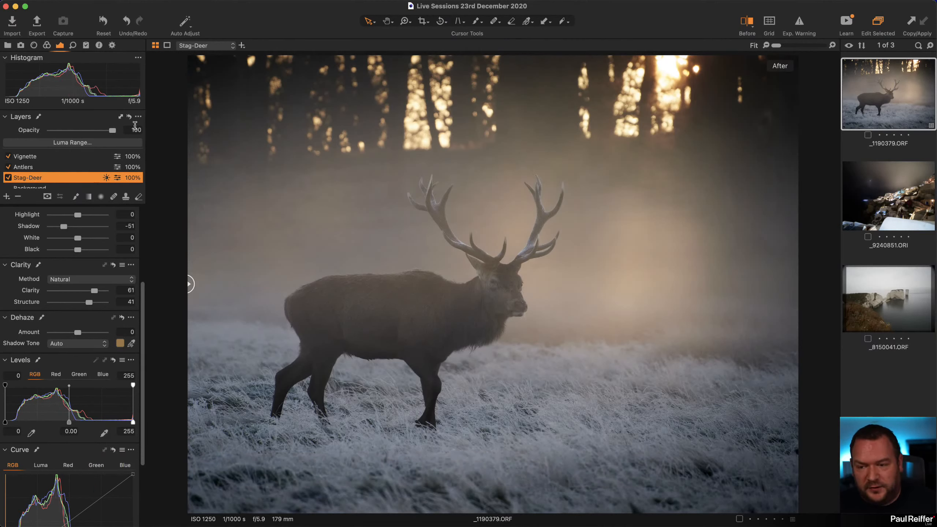
Add a new adjustment layer with a filled mask, name it Dehaze, and check its mask overlay
{"action": "left_click", "coordinate": [7, 196]}
{"action": "right_click", "coordinate": [28, 157]}
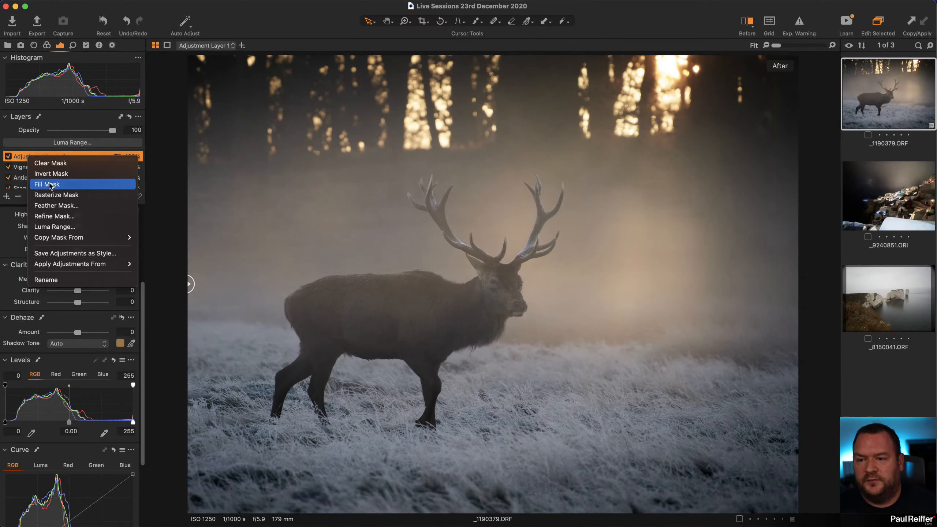
{"action": "left_click", "coordinate": [51, 184]}
{"action": "double_click", "coordinate": [40, 156]}
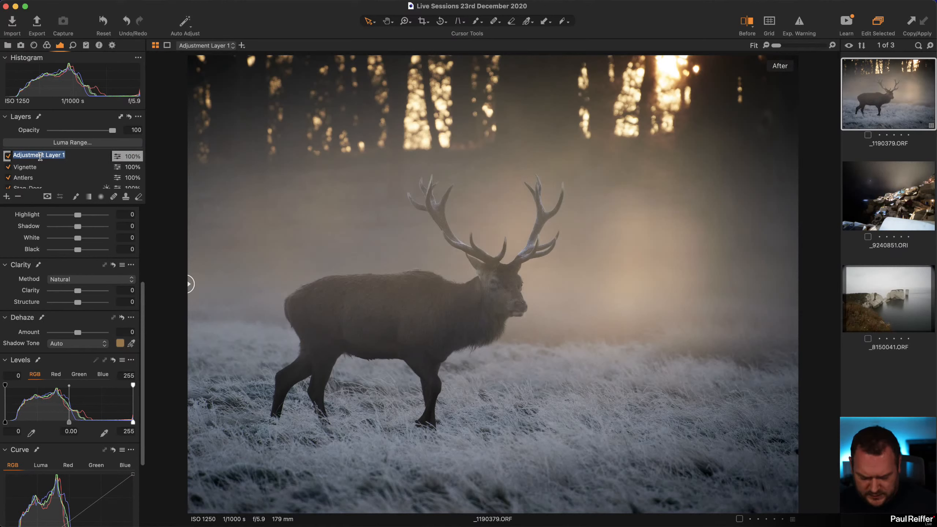
{"action": "type", "text": "Dehaze"}
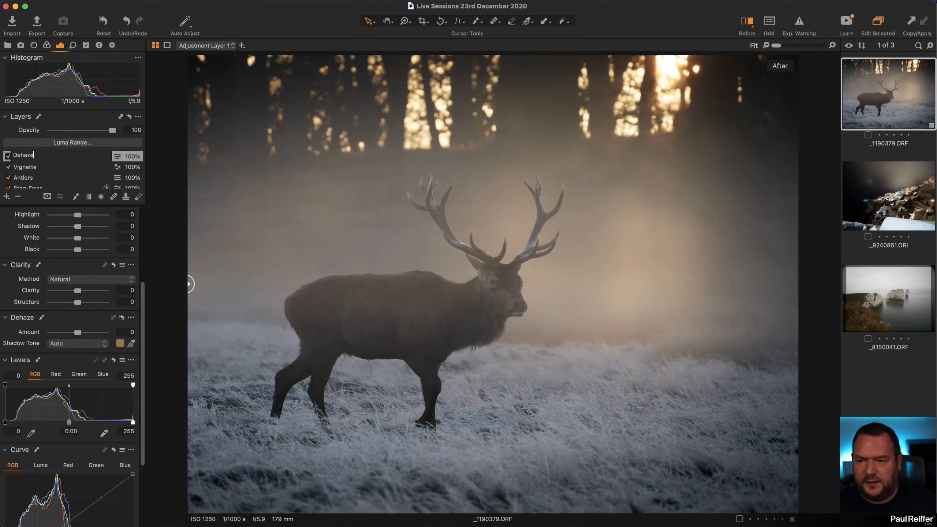
{"action": "key", "text": "Return"}
{"action": "right_click", "coordinate": [39, 157]}
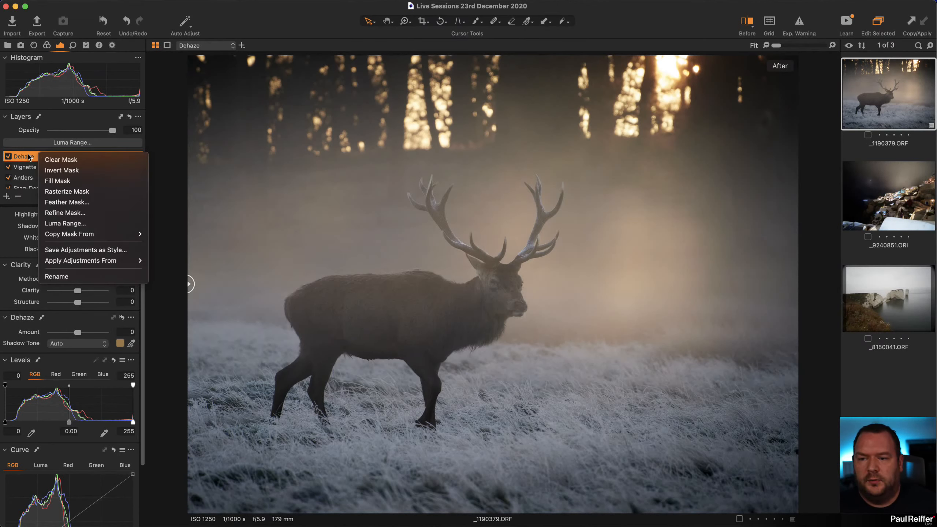
{"action": "left_click", "coordinate": [29, 157]}
{"action": "key", "text": "m"}
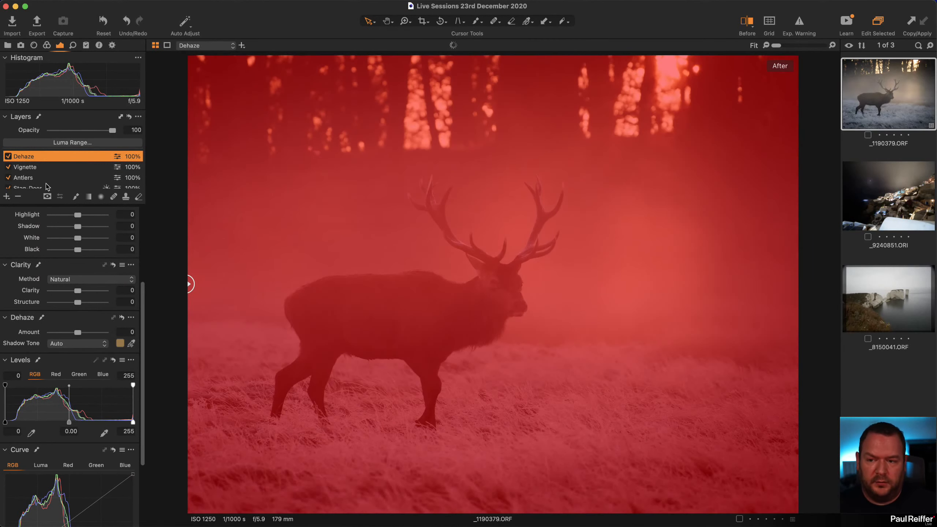
{"action": "key", "text": "m"}
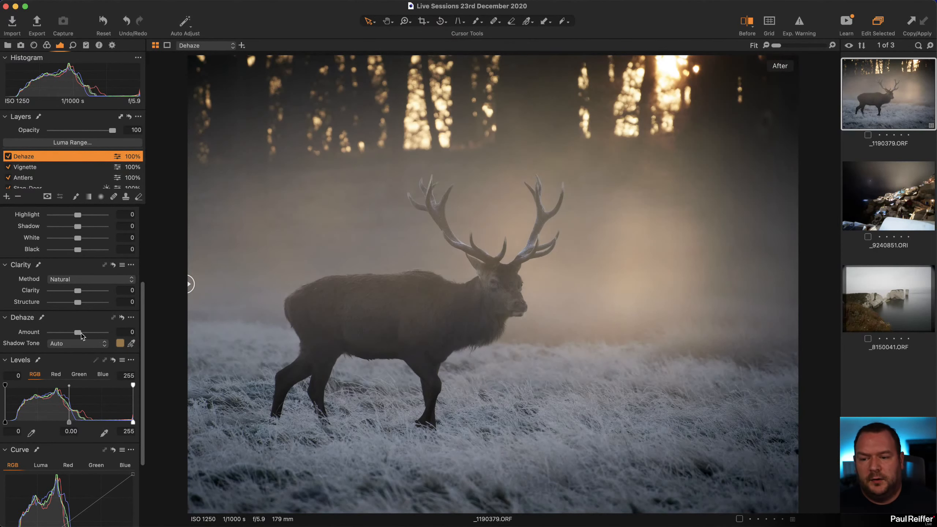
Try a dehaze amount of 69 on the Dehaze layer, and reset it
{"action": "left_click_drag", "start_coordinate": [79, 335], "coordinate": [98, 337]}
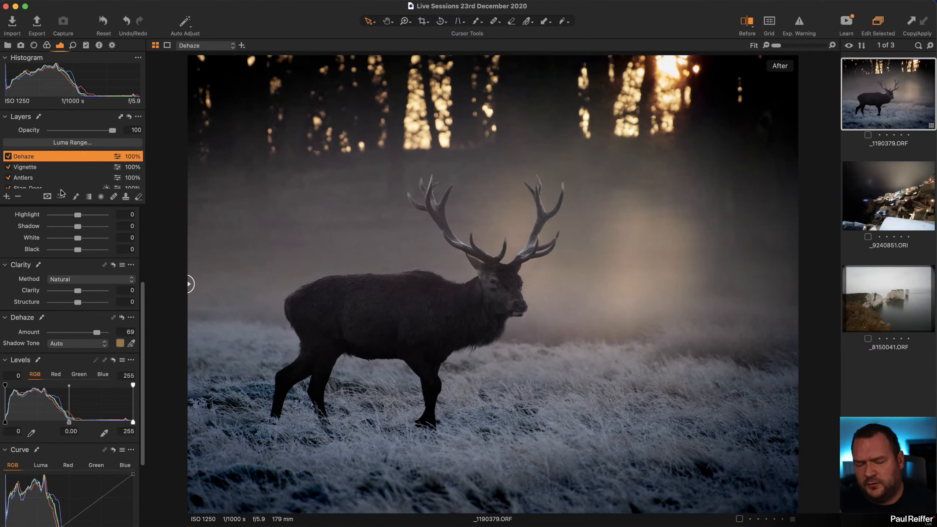
{"action": "double_click", "coordinate": [97, 333]}
Set the dehaze amount to 15 on the Stag-Deer layer and to 12 on the Antlers layer
{"action": "left_click", "coordinate": [33, 179]}
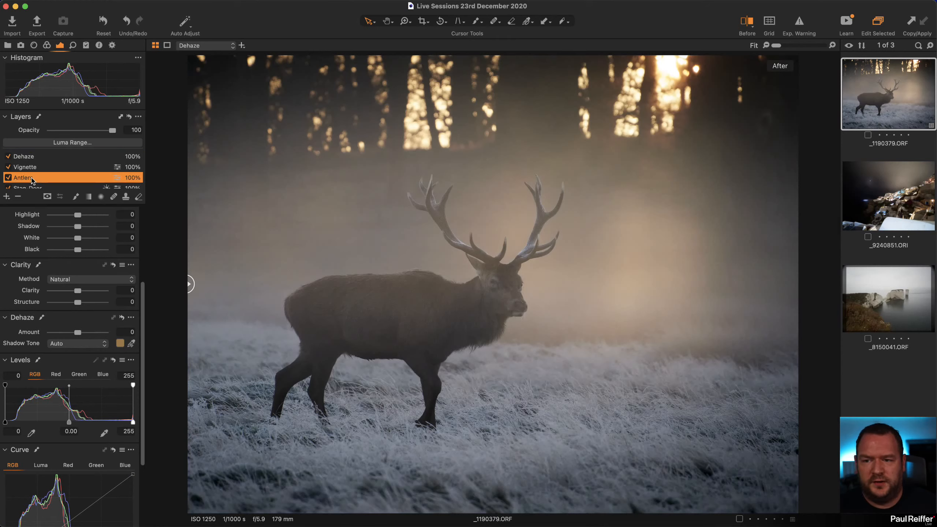
{"action": "scroll", "coordinate": [34, 170], "scroll_direction": "down", "scroll_amount": 1}
{"action": "left_click", "coordinate": [37, 177]}
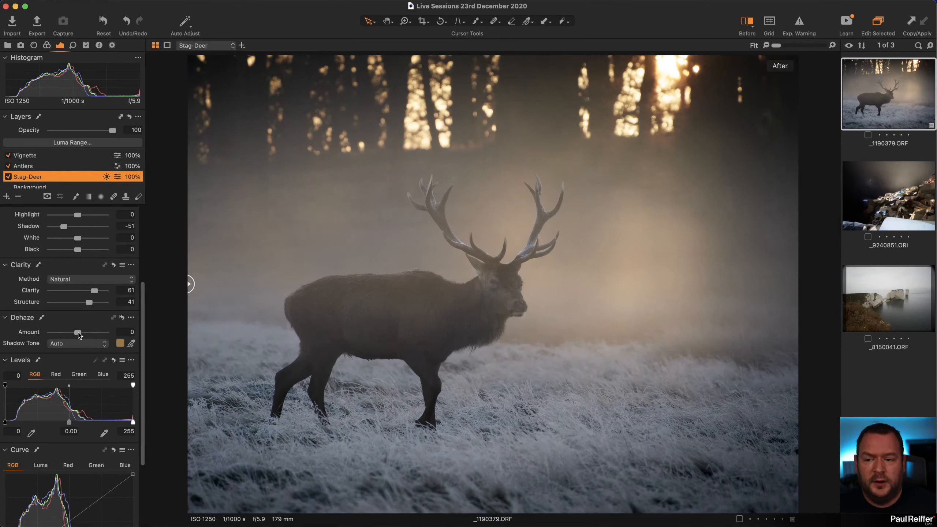
{"action": "left_click_drag", "start_coordinate": [78, 334], "coordinate": [105, 335]}
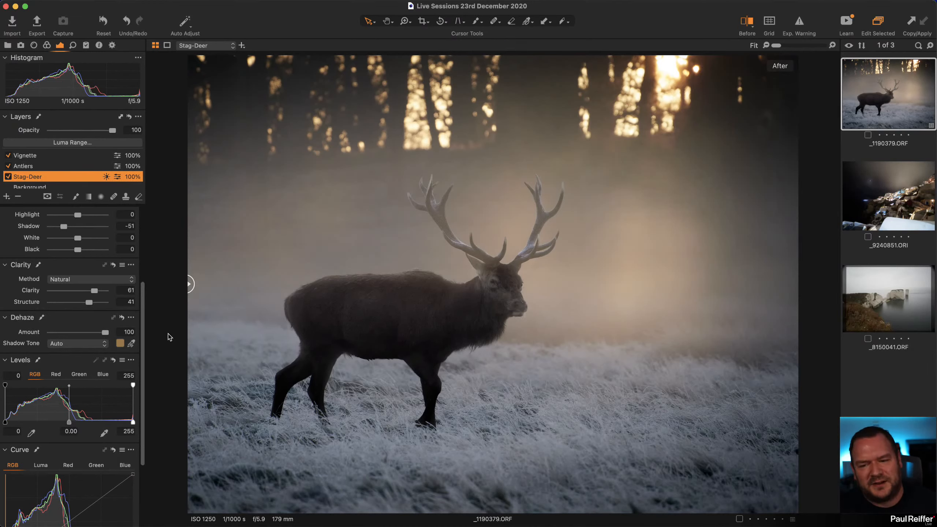
{"action": "left_click_drag", "start_coordinate": [105, 332], "coordinate": [82, 335]}
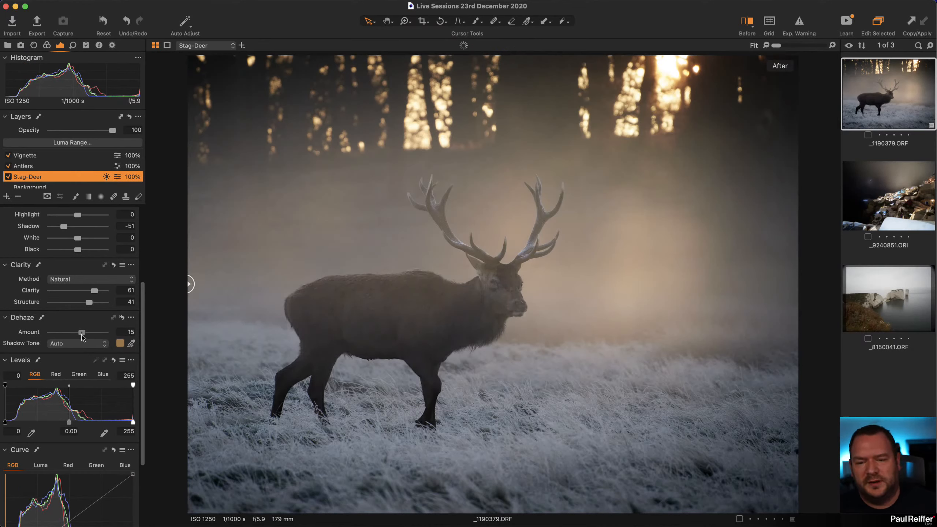
{"action": "left_click", "coordinate": [26, 165]}
{"action": "left_click_drag", "start_coordinate": [79, 334], "coordinate": [82, 335]}
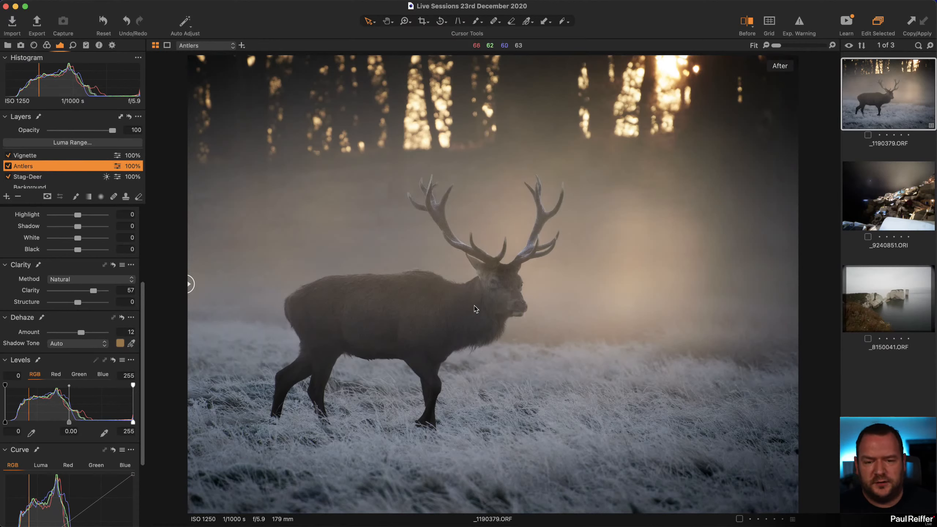
Lower the dehaze amount on the Dehaze layer to -44
{"action": "scroll", "coordinate": [33, 155], "scroll_direction": "up", "scroll_amount": 2}
{"action": "left_click", "coordinate": [42, 158]}
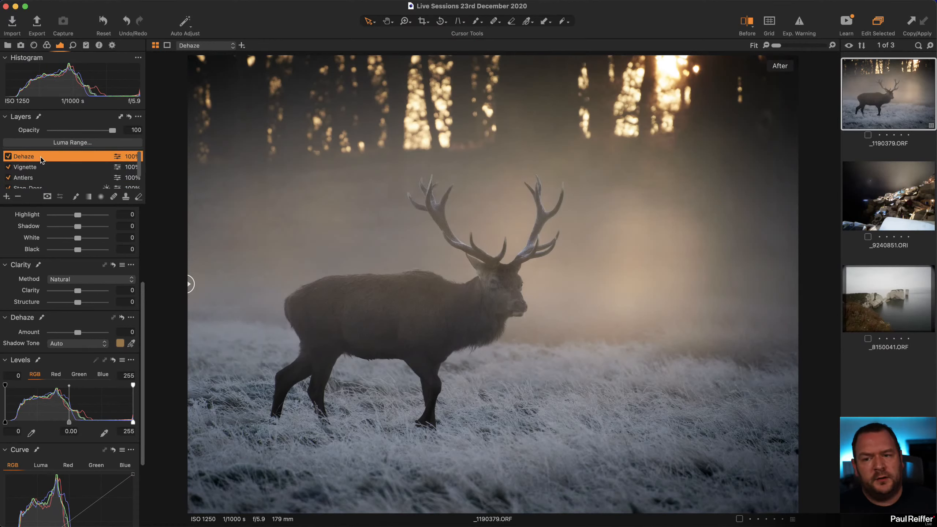
{"action": "right_click", "coordinate": [41, 159]}
{"action": "left_click", "coordinate": [82, 353]}
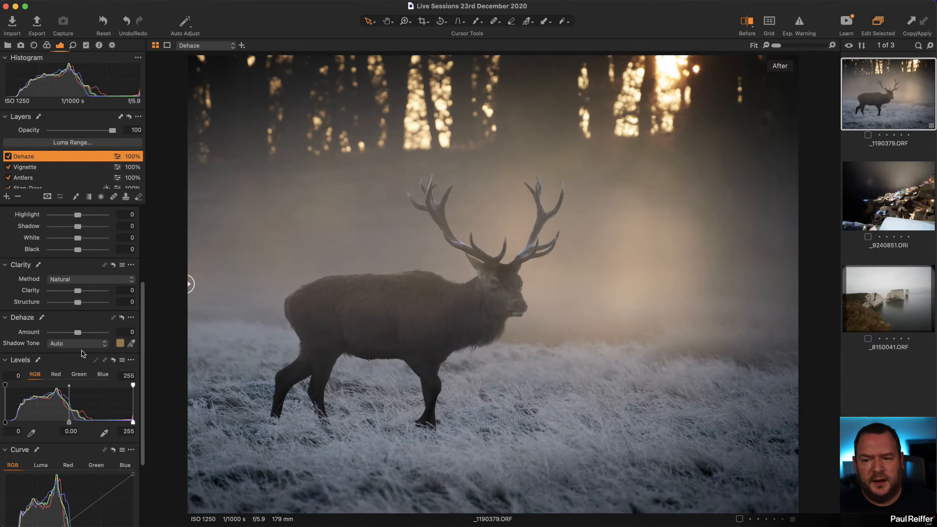
{"action": "left_click_drag", "start_coordinate": [78, 333], "coordinate": [66, 333]}
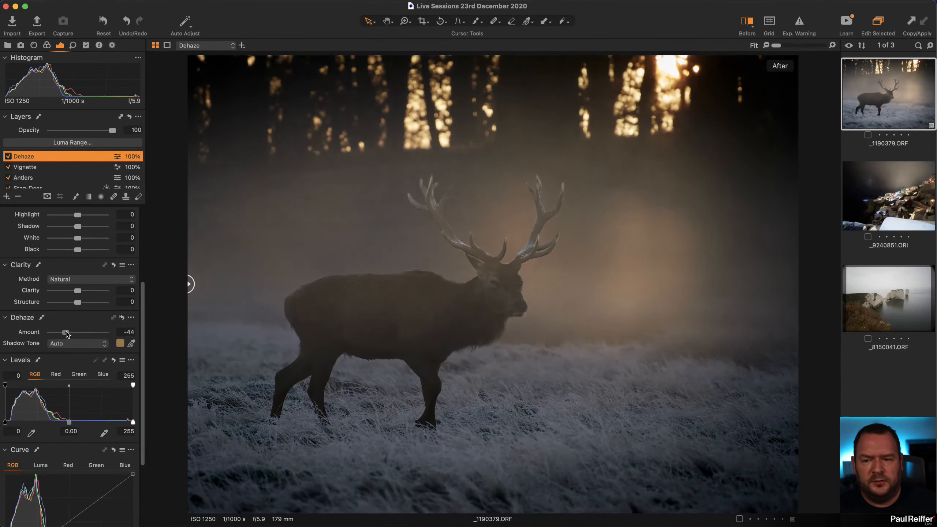
Sample the Dehaze shadow tone from the glowing mist beside the stag's antlers and compare the photo with the Dehaze layer off and on
{"action": "left_click", "coordinate": [131, 345]}
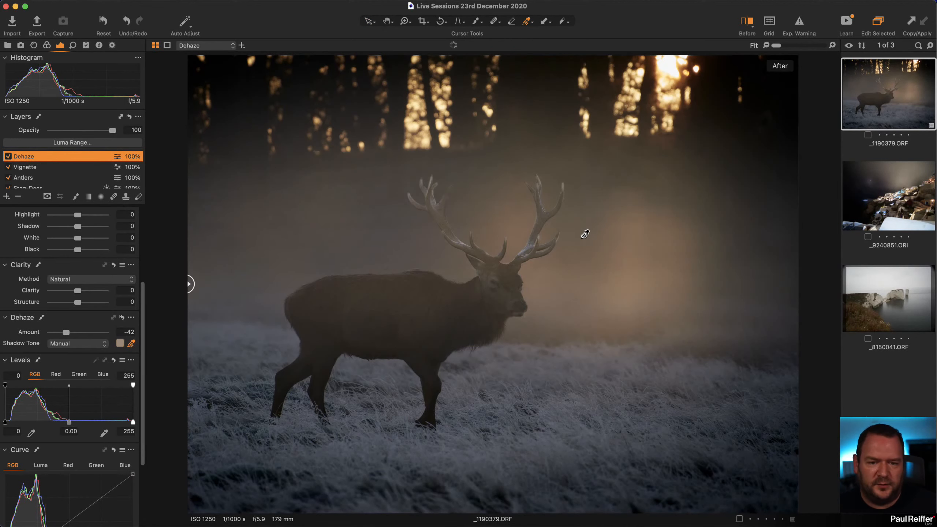
{"action": "left_click", "coordinate": [594, 238]}
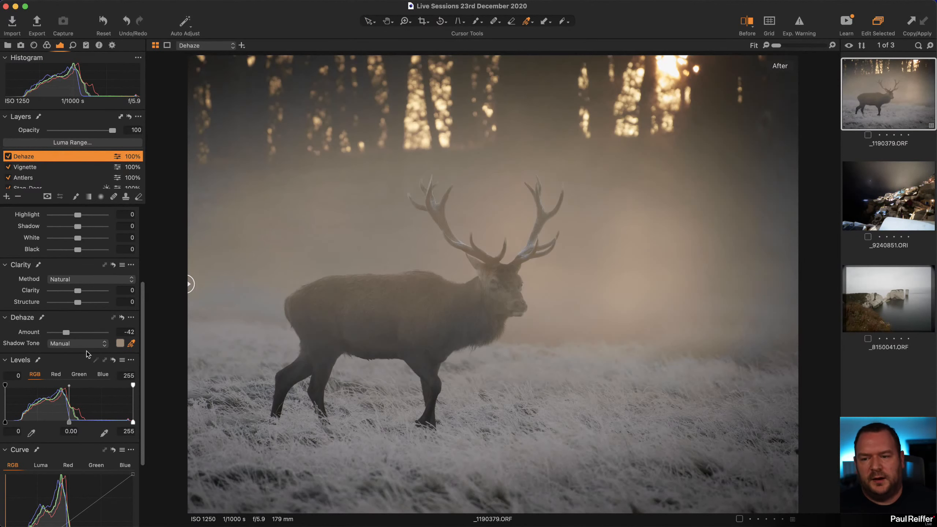
{"action": "left_click", "coordinate": [8, 157]}
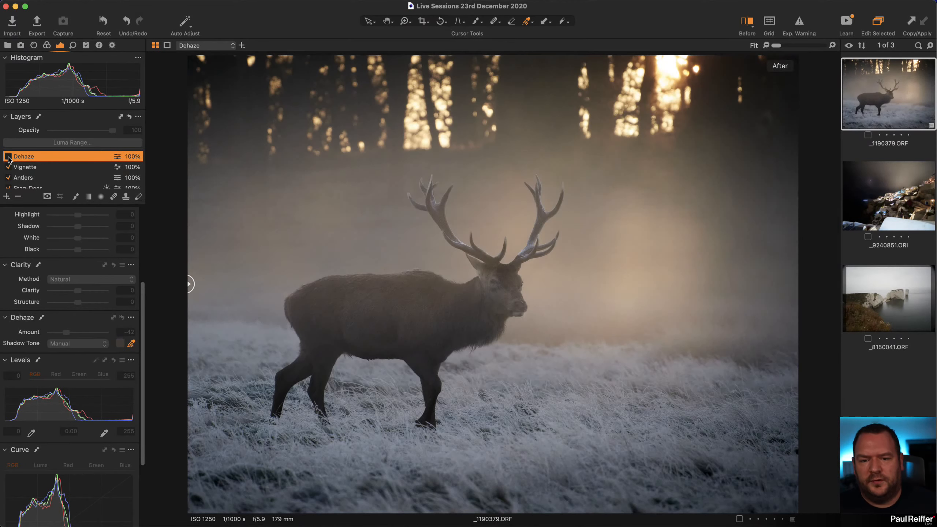
{"action": "left_click", "coordinate": [7, 157]}
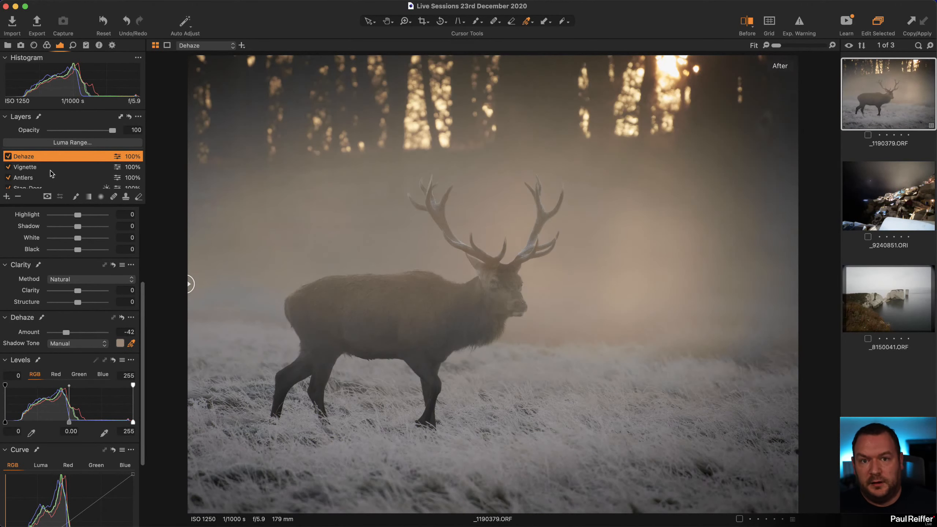
Clear the Dehaze layer's mask and set up a soft brush with size 310, hardness 0, opacity 100 and a very low flow
{"action": "right_click", "coordinate": [31, 157]}
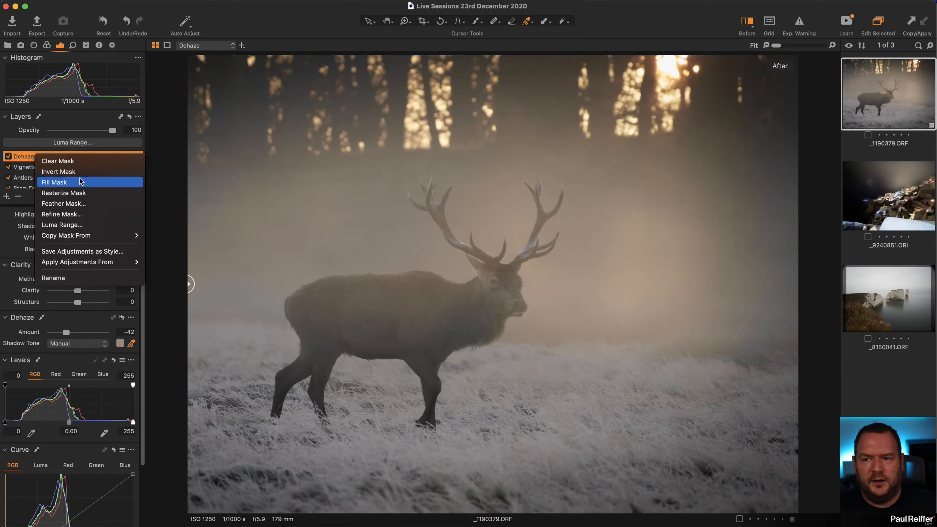
{"action": "left_click", "coordinate": [76, 162]}
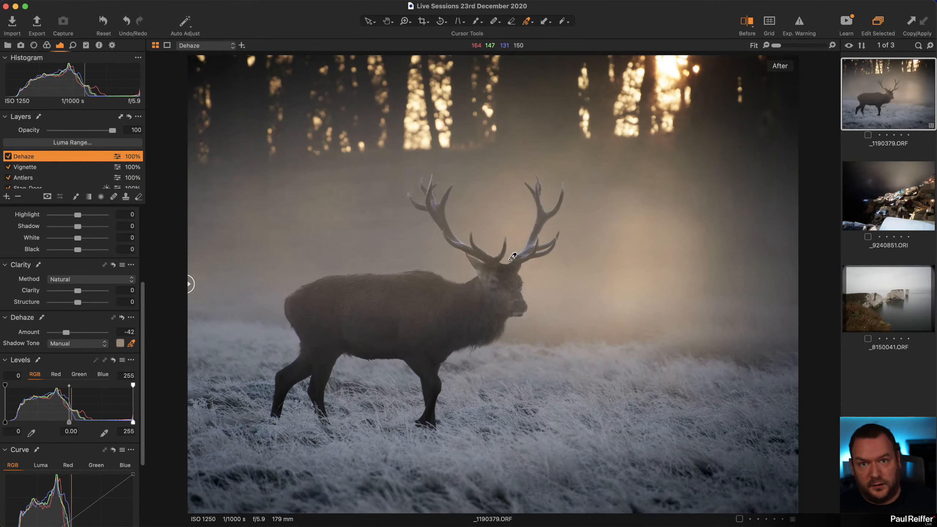
{"action": "key", "text": "b"}
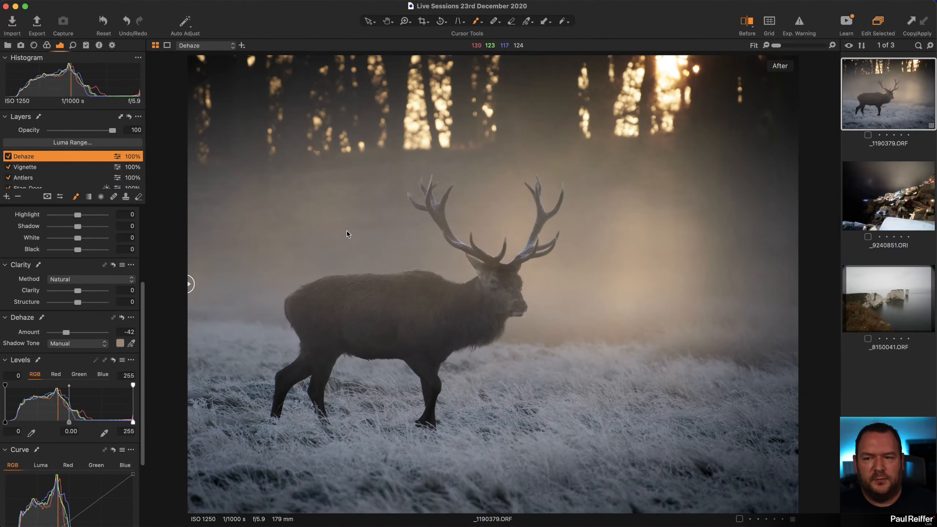
{"action": "right_click", "coordinate": [293, 202]}
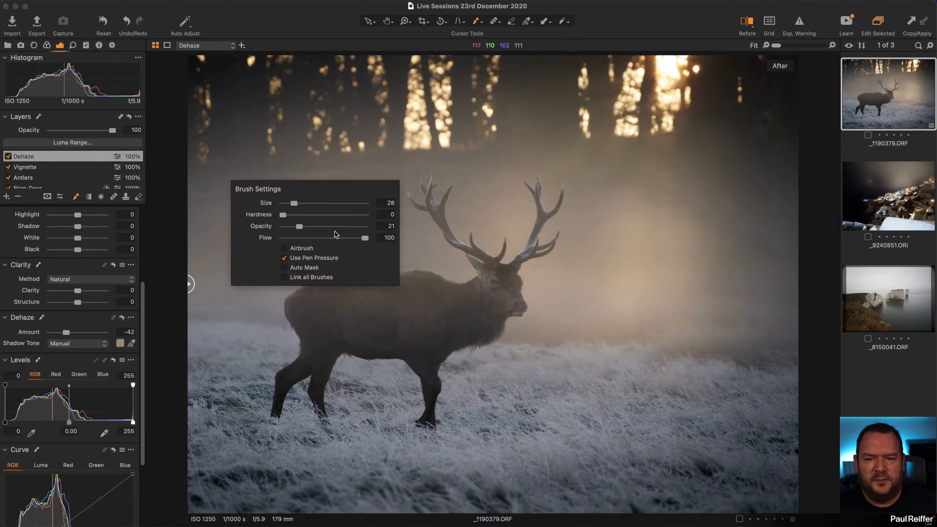
{"action": "mouse_move", "coordinate": [364, 238]}
{"action": "left_mouse_down"}
{"action": "mouse_move", "coordinate": [295, 238]}
{"action": "mouse_move", "coordinate": [369, 228]}
{"action": "left_mouse_up"}
{"action": "right_click", "coordinate": [355, 229]}
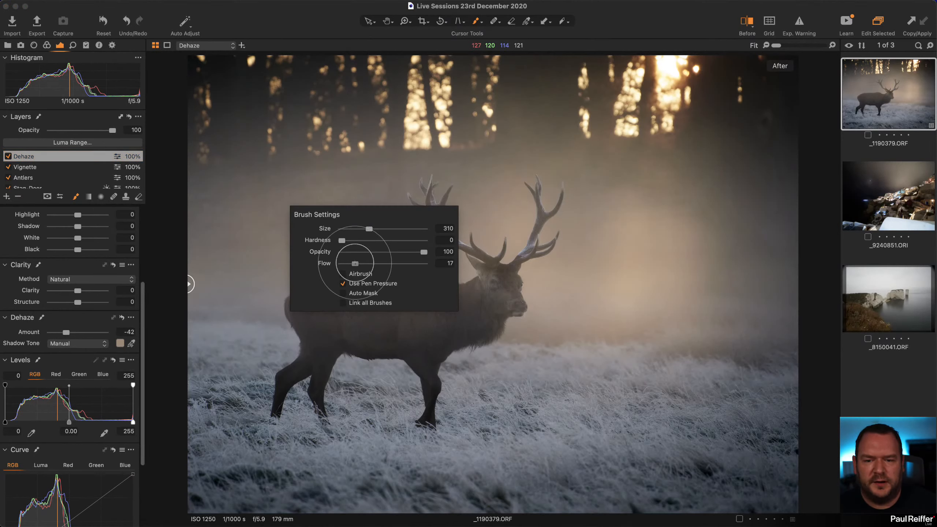
{"action": "left_click_drag", "start_coordinate": [355, 264], "coordinate": [345, 263]}
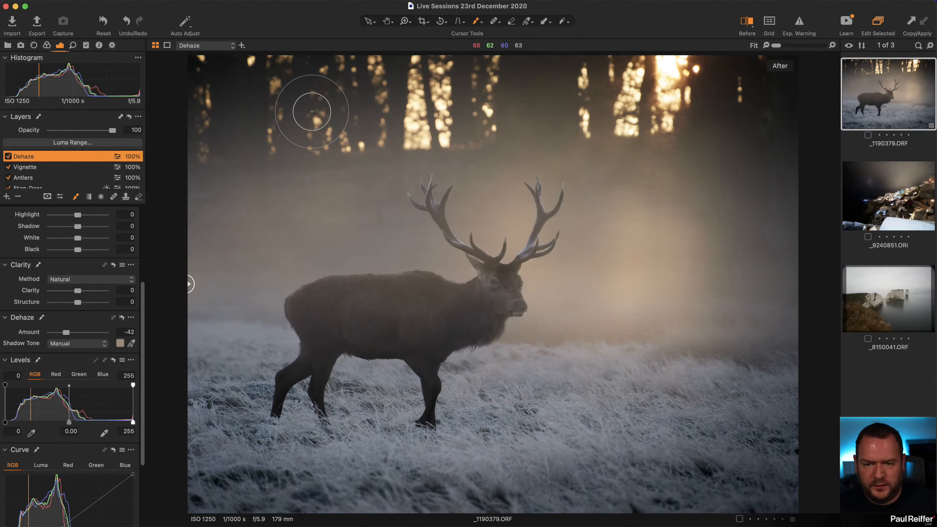
Paint the Dehaze mask over the dark trees and the mist on both sides of the stag
{"action": "mouse_move", "coordinate": [312, 112]}
{"action": "left_mouse_down"}
{"action": "mouse_move", "coordinate": [245, 84]}
{"action": "mouse_move", "coordinate": [366, 94]}
{"action": "mouse_move", "coordinate": [272, 100]}
{"action": "mouse_move", "coordinate": [413, 83]}
{"action": "mouse_move", "coordinate": [221, 130]}
{"action": "mouse_move", "coordinate": [308, 212]}
{"action": "mouse_move", "coordinate": [371, 224]}
{"action": "mouse_move", "coordinate": [432, 142]}
{"action": "mouse_move", "coordinate": [722, 203]}
{"action": "mouse_move", "coordinate": [649, 274]}
{"action": "mouse_move", "coordinate": [712, 281]}
{"action": "mouse_move", "coordinate": [617, 117]}
{"action": "mouse_move", "coordinate": [826, 220]}
{"action": "mouse_move", "coordinate": [619, 301]}
{"action": "mouse_move", "coordinate": [719, 310]}
{"action": "mouse_move", "coordinate": [632, 225]}
{"action": "mouse_move", "coordinate": [704, 318]}
{"action": "mouse_move", "coordinate": [657, 278]}
{"action": "mouse_move", "coordinate": [753, 265]}
{"action": "left_mouse_up"}
{"action": "left_click_drag", "start_coordinate": [285, 257], "coordinate": [219, 316]}
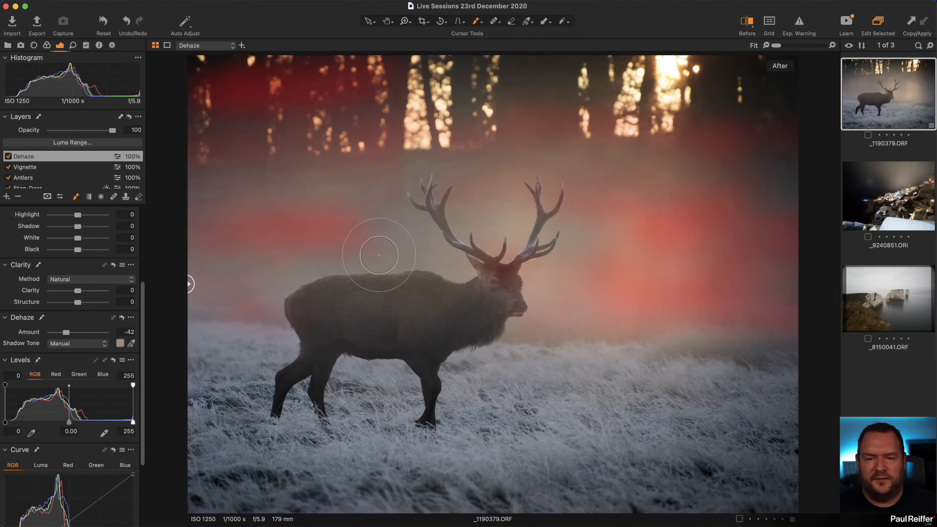
{"action": "mouse_move", "coordinate": [373, 252]}
{"action": "left_mouse_down"}
{"action": "mouse_move", "coordinate": [429, 246]}
{"action": "mouse_move", "coordinate": [342, 182]}
{"action": "mouse_move", "coordinate": [466, 166]}
{"action": "left_mouse_up"}
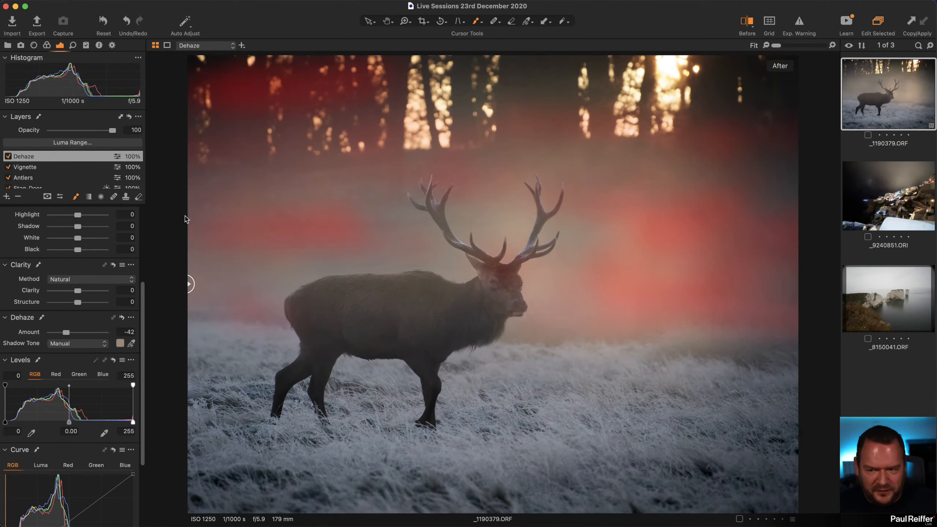
Compare the stag photo with the brushed Dehaze layer switched off and on, leaving the layer enabled
{"action": "left_click", "coordinate": [7, 158]}
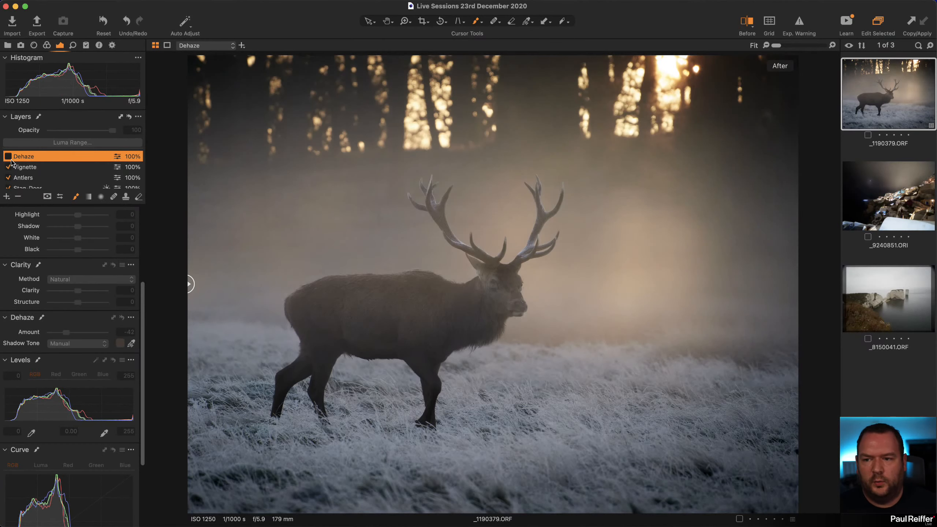
{"action": "left_click", "coordinate": [8, 157]}
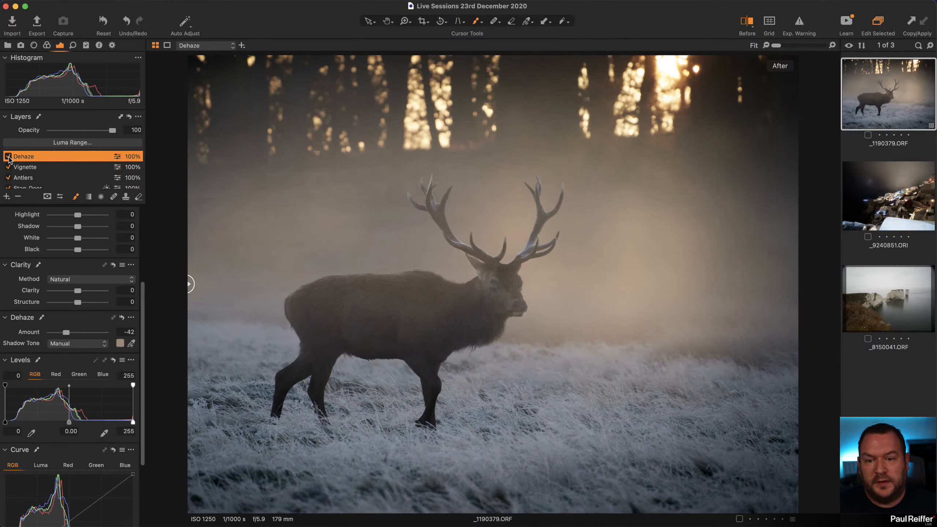
{"action": "left_click", "coordinate": [8, 157]}
{"action": "left_click", "coordinate": [8, 157]}
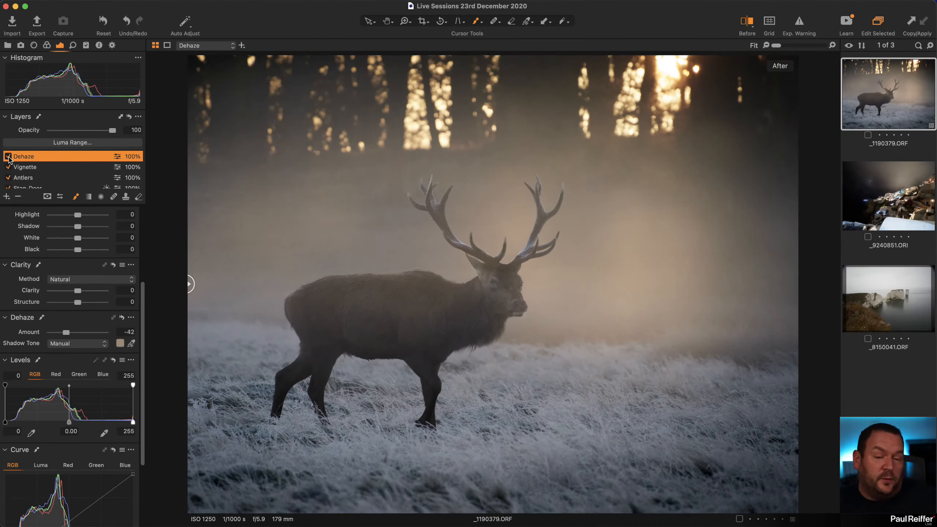
{"action": "left_click", "coordinate": [7, 157]}
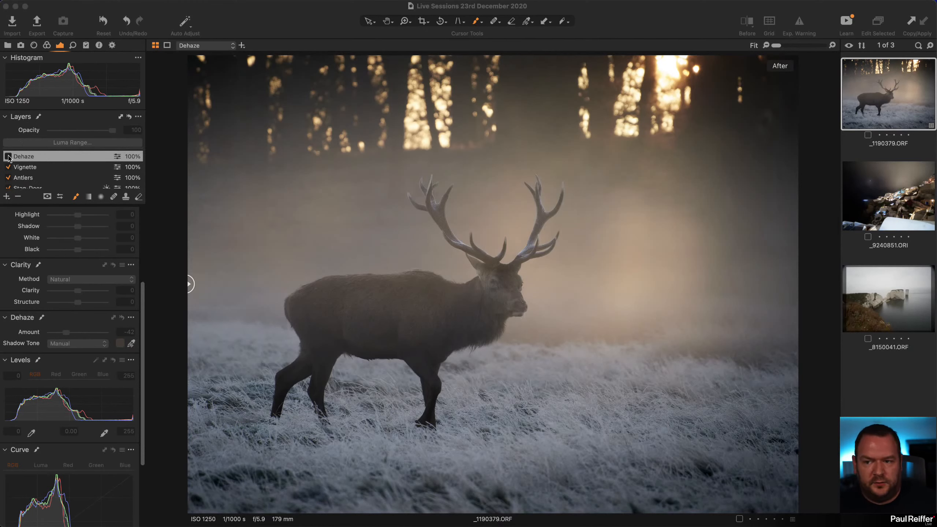
{"action": "left_click", "coordinate": [24, 156]}
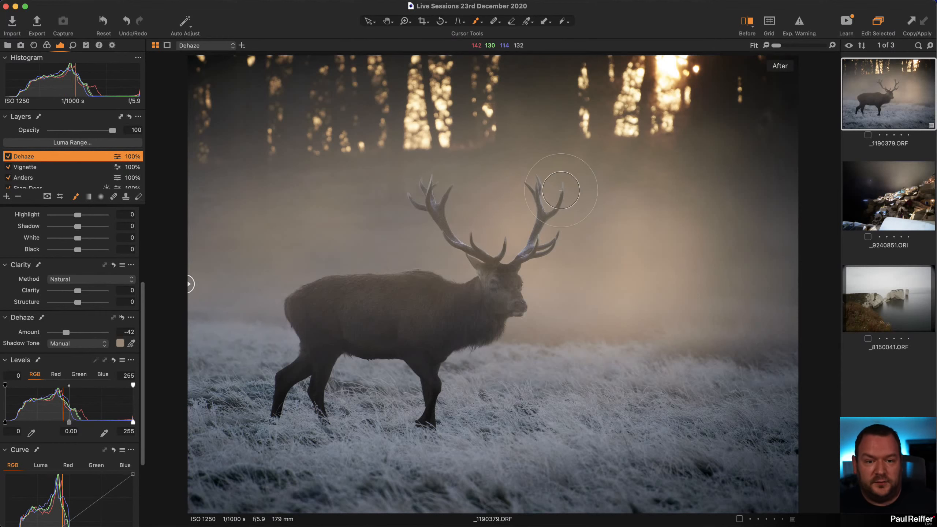
Build up the Dehaze mask with more brush strokes over the mist around the stag's back, hindquarters and antlers
{"action": "mouse_move", "coordinate": [684, 190]}
{"action": "left_mouse_down"}
{"action": "mouse_move", "coordinate": [726, 190]}
{"action": "mouse_move", "coordinate": [664, 244]}
{"action": "mouse_move", "coordinate": [673, 253]}
{"action": "mouse_move", "coordinate": [855, 308]}
{"action": "mouse_move", "coordinate": [831, 349]}
{"action": "mouse_move", "coordinate": [631, 358]}
{"action": "mouse_move", "coordinate": [784, 372]}
{"action": "left_mouse_up"}
{"action": "mouse_move", "coordinate": [246, 253]}
{"action": "left_mouse_down"}
{"action": "mouse_move", "coordinate": [192, 182]}
{"action": "mouse_move", "coordinate": [247, 252]}
{"action": "mouse_move", "coordinate": [228, 311]}
{"action": "left_mouse_up"}
{"action": "mouse_move", "coordinate": [247, 306]}
{"action": "left_mouse_down"}
{"action": "mouse_move", "coordinate": [234, 306]}
{"action": "mouse_move", "coordinate": [312, 309]}
{"action": "left_mouse_up"}
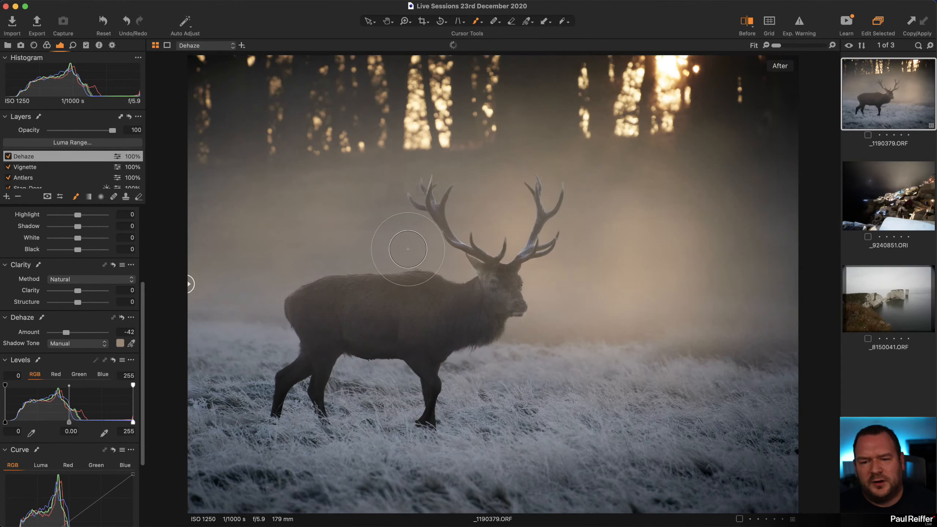
{"action": "left_click_drag", "start_coordinate": [408, 249], "coordinate": [397, 215]}
{"action": "left_click_drag", "start_coordinate": [319, 200], "coordinate": [385, 174]}
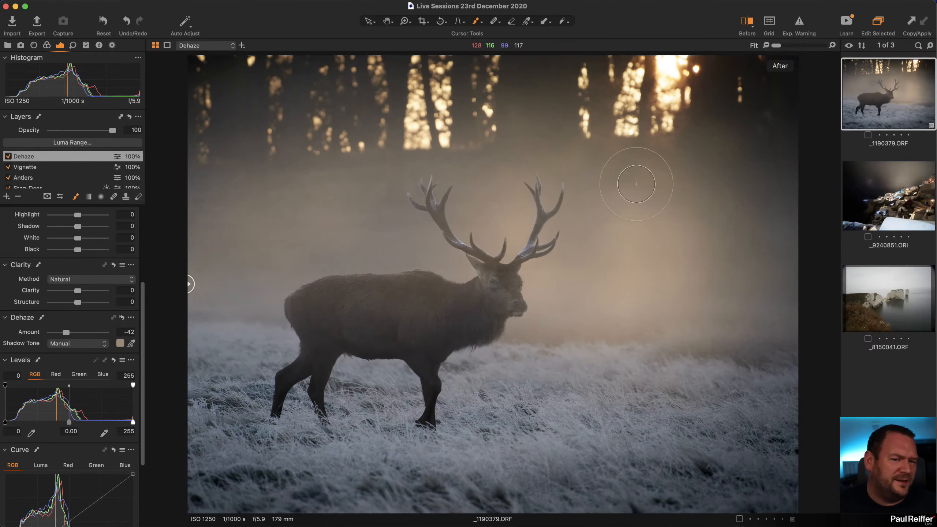
{"action": "mouse_move", "coordinate": [524, 165]}
{"action": "left_mouse_down"}
{"action": "mouse_move", "coordinate": [498, 158]}
{"action": "mouse_move", "coordinate": [467, 166]}
{"action": "left_mouse_up"}
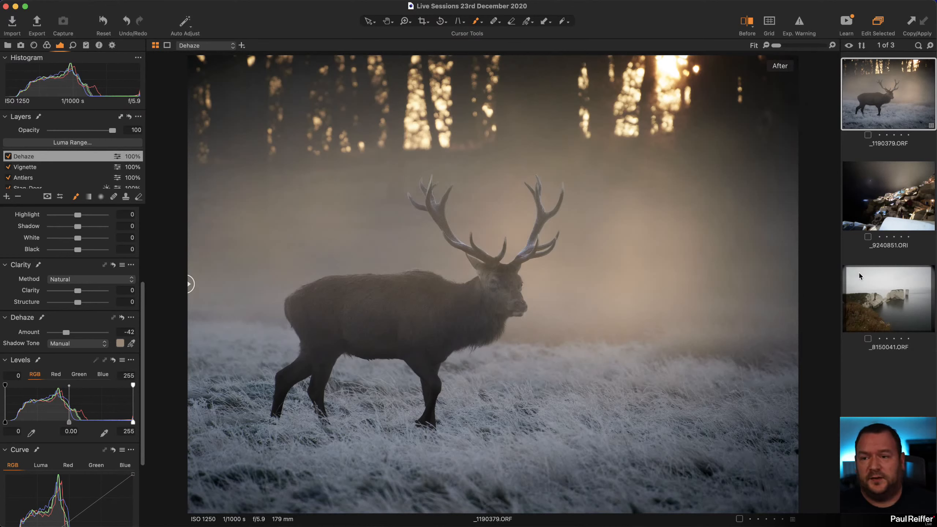
View variant 3 of the green hills photo in the first user collection and return to the stag photo's collection
{"action": "left_click", "coordinate": [7, 45]}
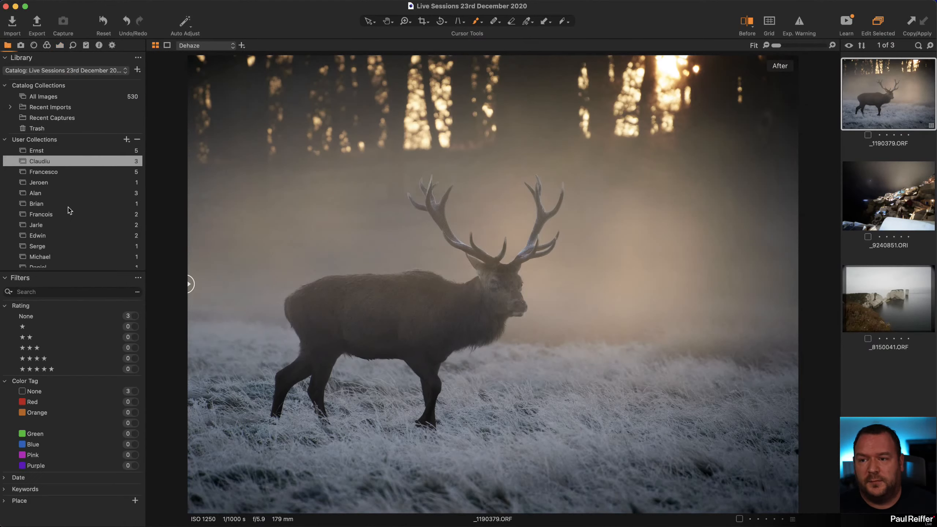
{"action": "left_click", "coordinate": [74, 150]}
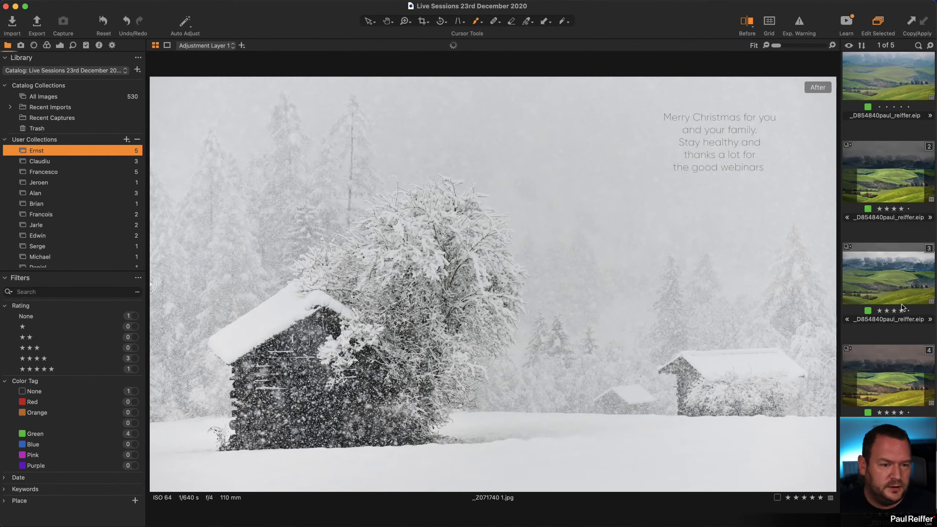
{"action": "left_click", "coordinate": [891, 285]}
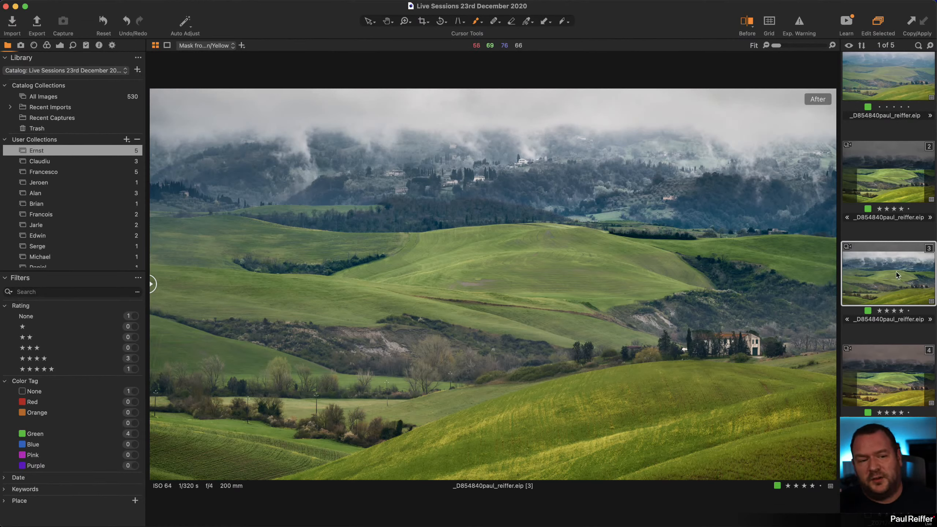
{"action": "mouse_move", "coordinate": [151, 284]}
{"action": "left_mouse_down"}
{"action": "mouse_move", "coordinate": [642, 291]}
{"action": "mouse_move", "coordinate": [151, 284]}
{"action": "left_mouse_up"}
{"action": "left_click", "coordinate": [40, 162]}
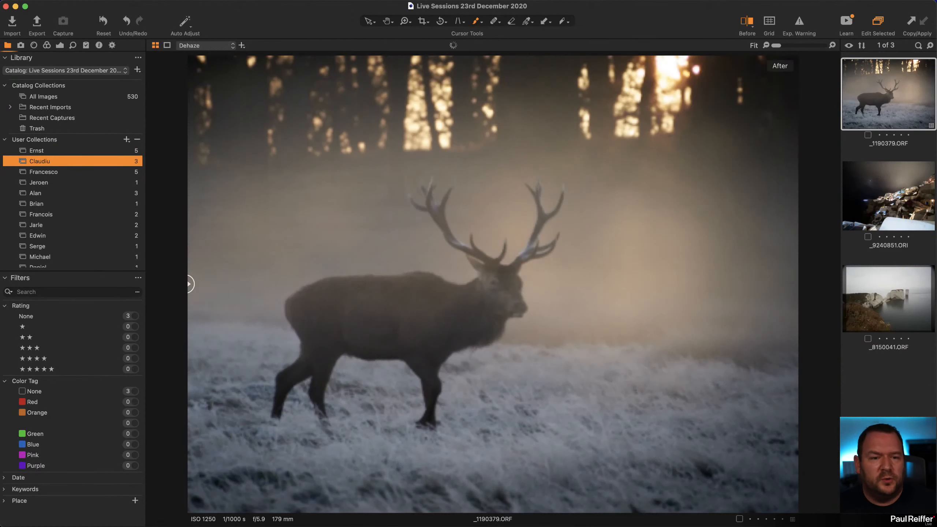
Return to the exposure adjustments and compare the stag photo before and after editing with the split-view divider, restoring the full After view
{"action": "left_click", "coordinate": [58, 45]}
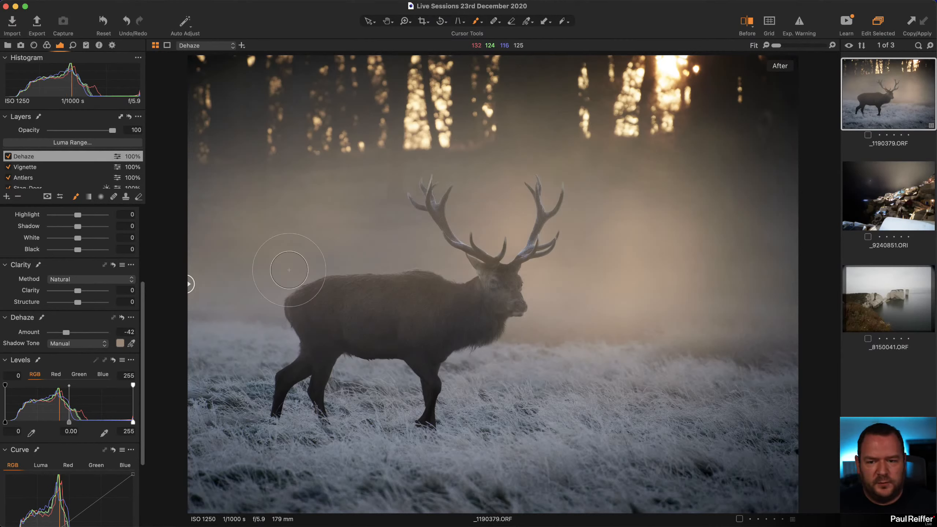
{"action": "left_click_drag", "start_coordinate": [189, 284], "coordinate": [396, 354]}
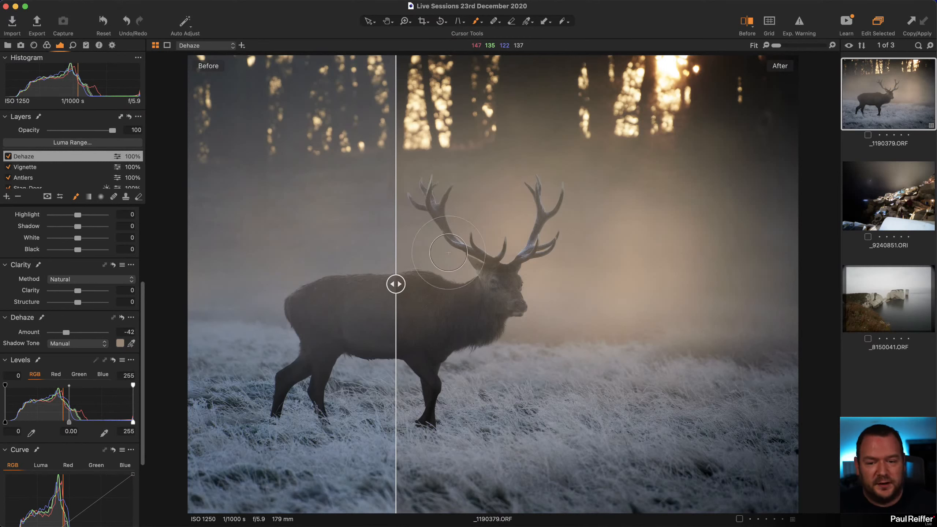
{"action": "left_click_drag", "start_coordinate": [396, 284], "coordinate": [168, 300]}
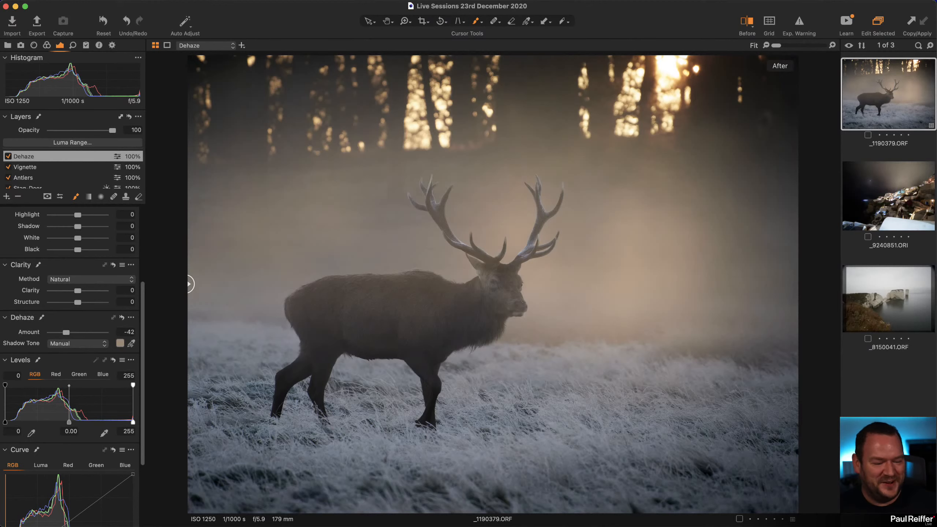
Open the night village photo _9240851.ORI and turn off the before/after comparison
{"action": "left_click", "coordinate": [908, 196]}
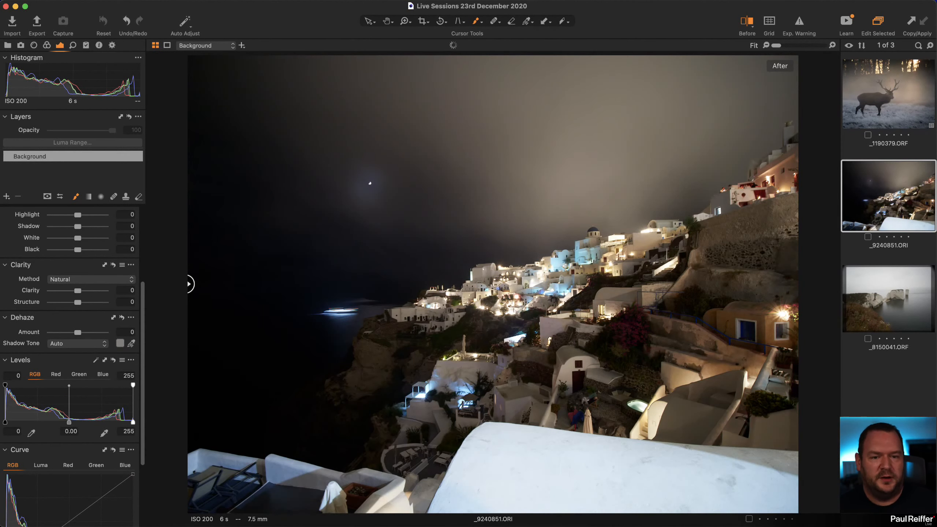
{"action": "left_click", "coordinate": [748, 23]}
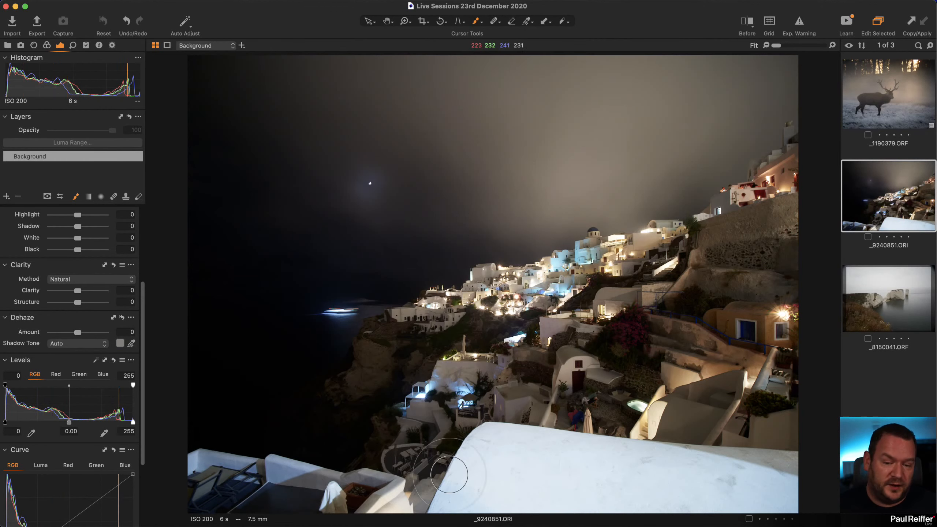
Crop the village photo to a 2:1 panorama of 21.60 × 10.80 in, excluding the white roof in the foreground and the uppermost sky
{"action": "left_click", "coordinate": [426, 23]}
{"action": "left_click", "coordinate": [450, 96]}
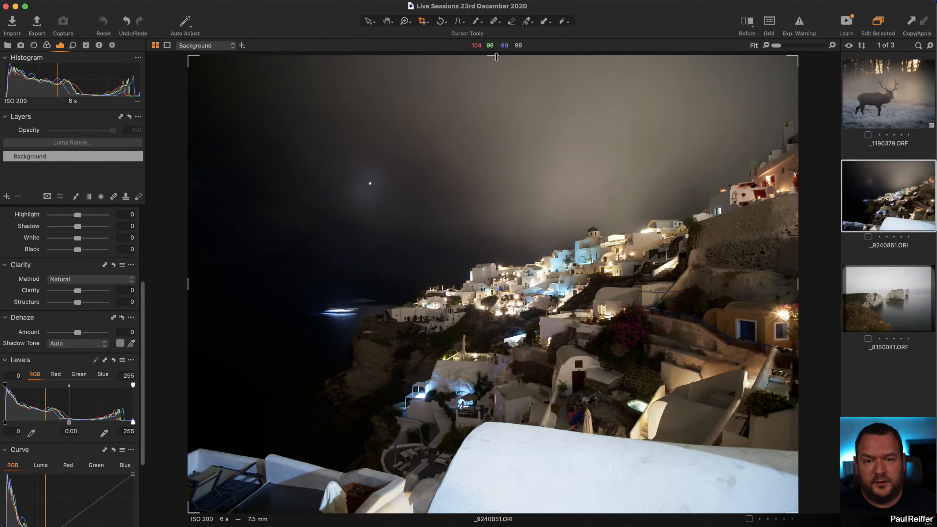
{"action": "left_click_drag", "start_coordinate": [497, 56], "coordinate": [521, 71]}
{"action": "left_click_drag", "start_coordinate": [564, 320], "coordinate": [572, 216]}
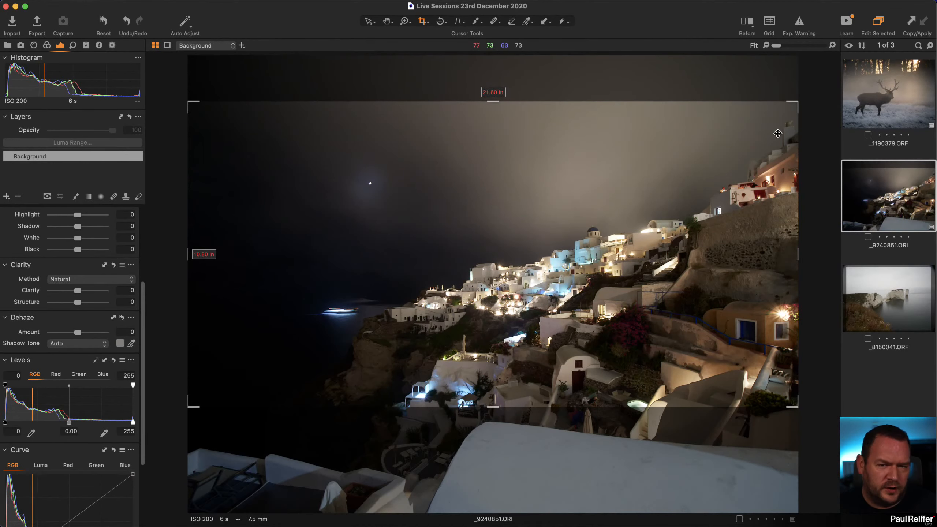
{"action": "left_click_drag", "start_coordinate": [670, 167], "coordinate": [676, 179]}
{"action": "left_click", "coordinate": [365, 25]}
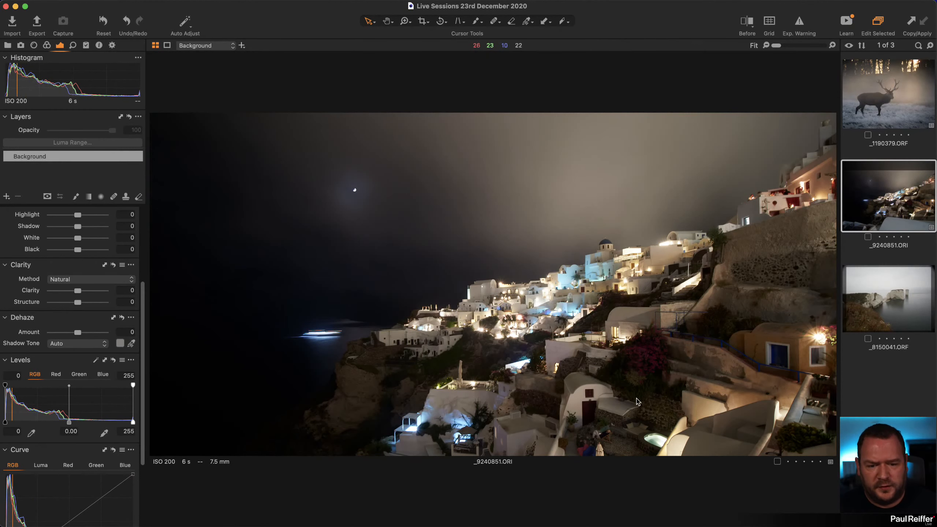
Inspect the village rooftops and the moon in the cropped photo, magnifying the moon to 400%
{"action": "key", "text": "z"}
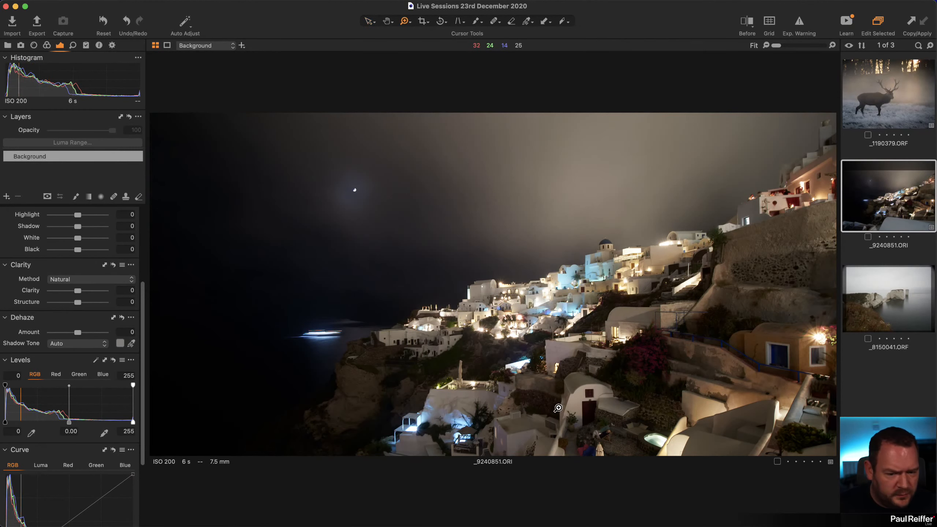
{"action": "left_click_drag", "start_coordinate": [584, 401], "coordinate": [651, 478]}
{"action": "key", "text": "."}
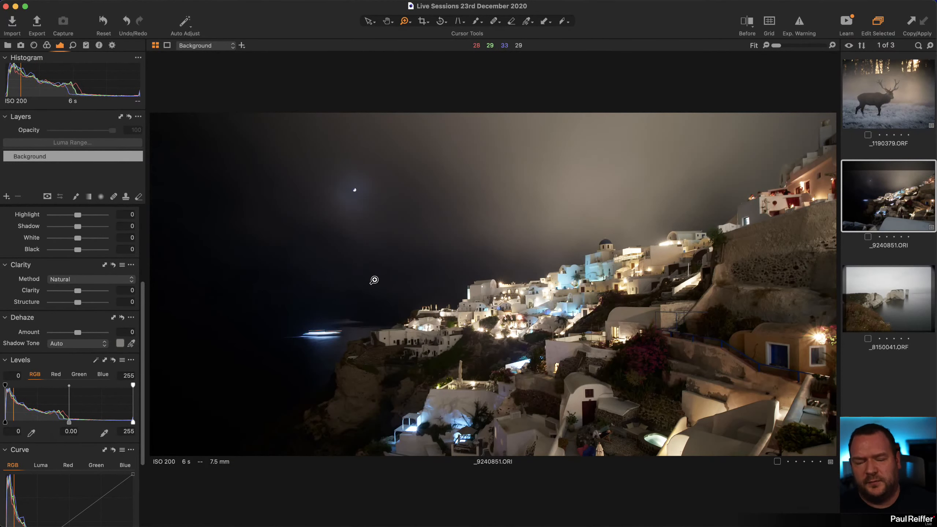
{"action": "left_click", "coordinate": [347, 184]}
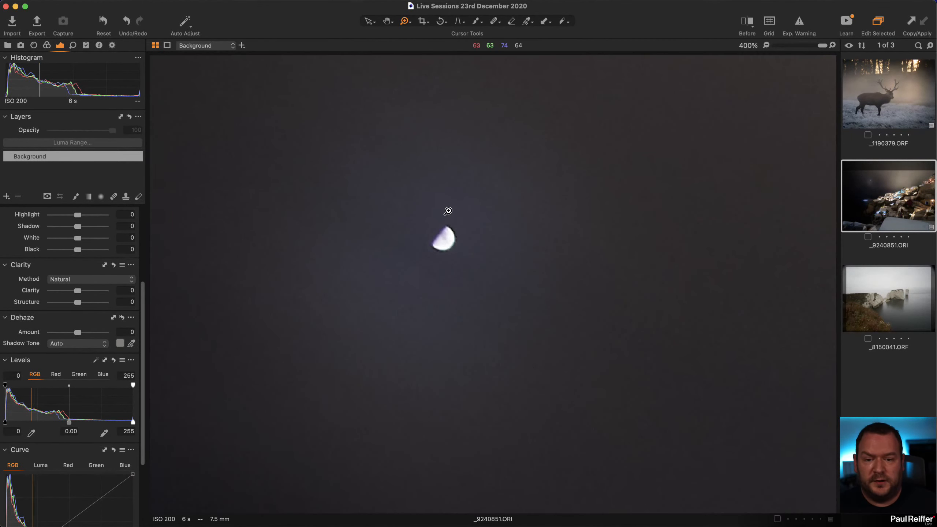
Try a Dehaze amount of 65 to 70 with automatic shadow tone on the whole village photo, and reset the amount
{"action": "left_click", "coordinate": [485, 289], "text": "alt"}
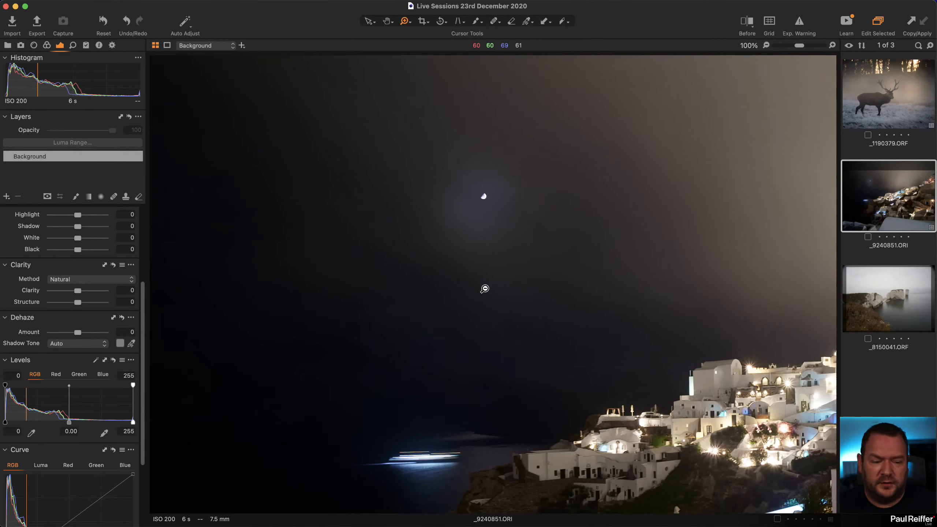
{"action": "left_click", "coordinate": [485, 289], "text": "alt"}
{"action": "left_click", "coordinate": [485, 289], "text": "alt"}
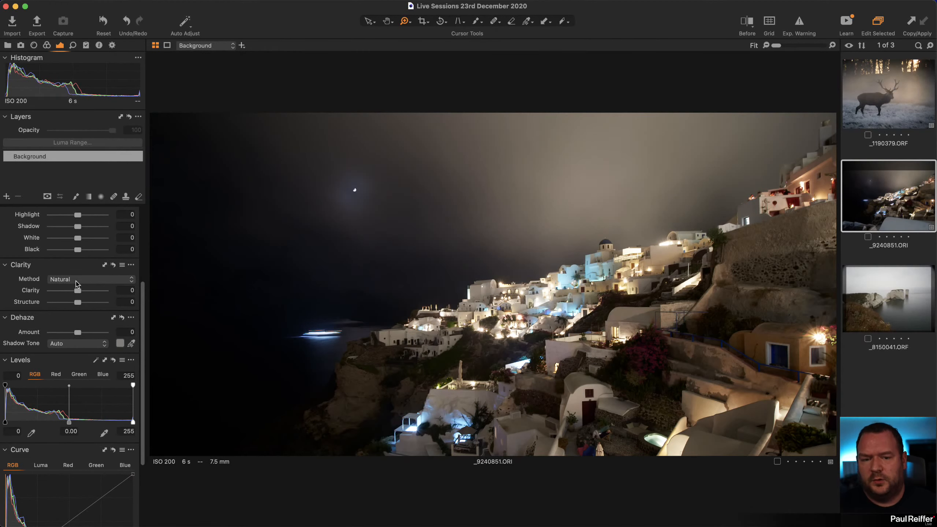
{"action": "scroll", "coordinate": [77, 283], "scroll_direction": "up", "scroll_amount": 5}
{"action": "left_click_drag", "start_coordinate": [78, 438], "coordinate": [95, 440]}
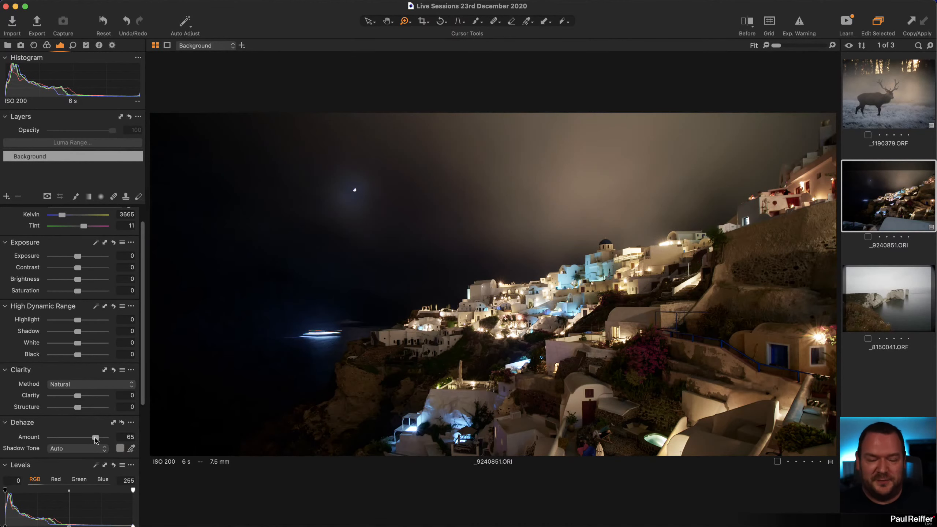
{"action": "mouse_move", "coordinate": [95, 440]}
{"action": "left_mouse_down"}
{"action": "mouse_move", "coordinate": [54, 443]}
{"action": "mouse_move", "coordinate": [97, 443]}
{"action": "left_mouse_up"}
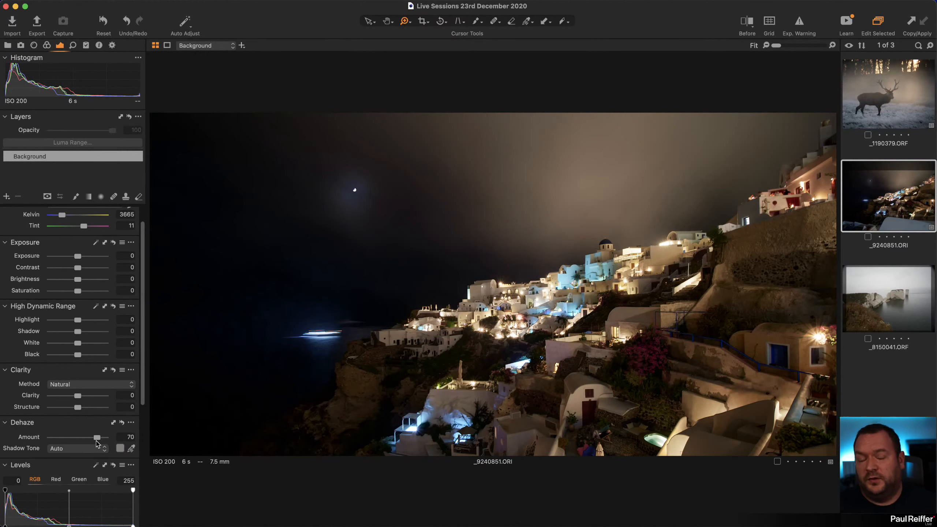
{"action": "double_click", "coordinate": [97, 440]}
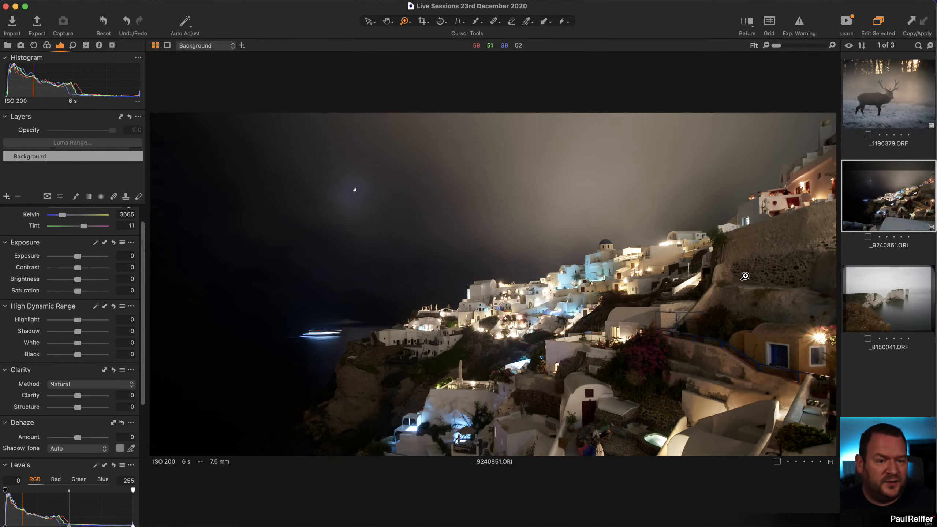
Apply Dehaze to the background with a manual shadow tone sampled from the stone hillside, setting the amount to 65
{"action": "left_click_drag", "start_coordinate": [78, 439], "coordinate": [88, 439]}
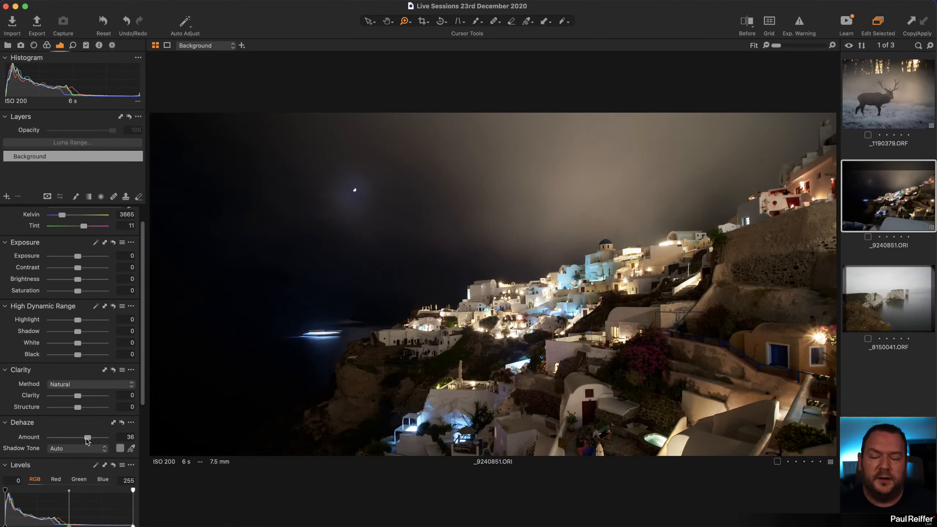
{"action": "left_click_drag", "start_coordinate": [89, 440], "coordinate": [81, 439]}
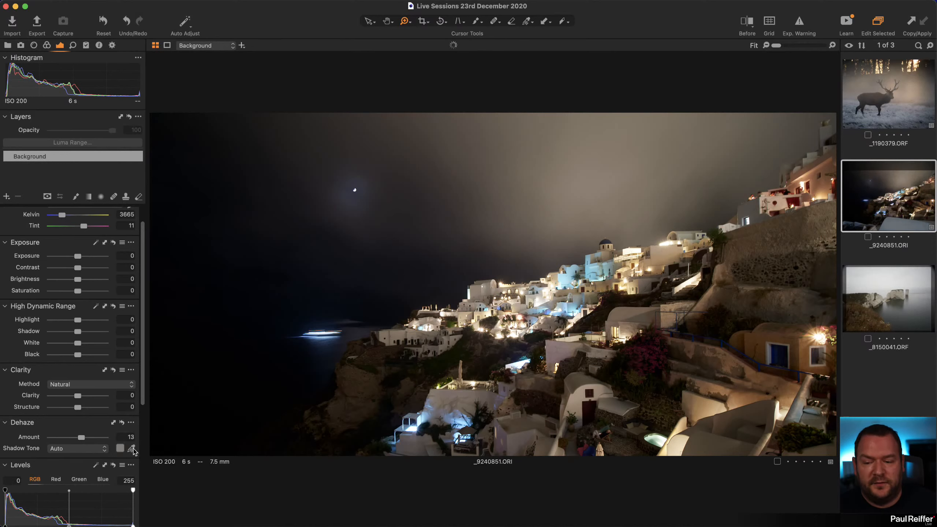
{"action": "left_click", "coordinate": [727, 290]}
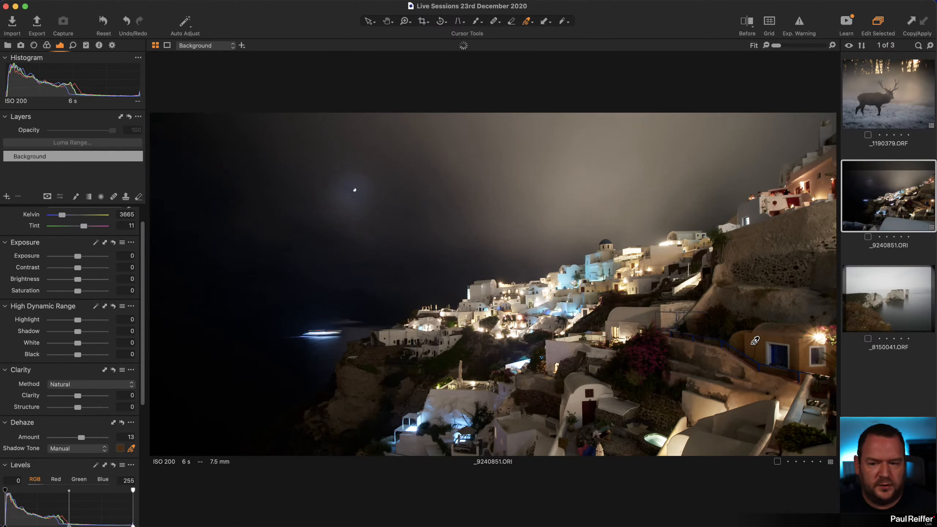
{"action": "left_click_drag", "start_coordinate": [85, 441], "coordinate": [96, 440]}
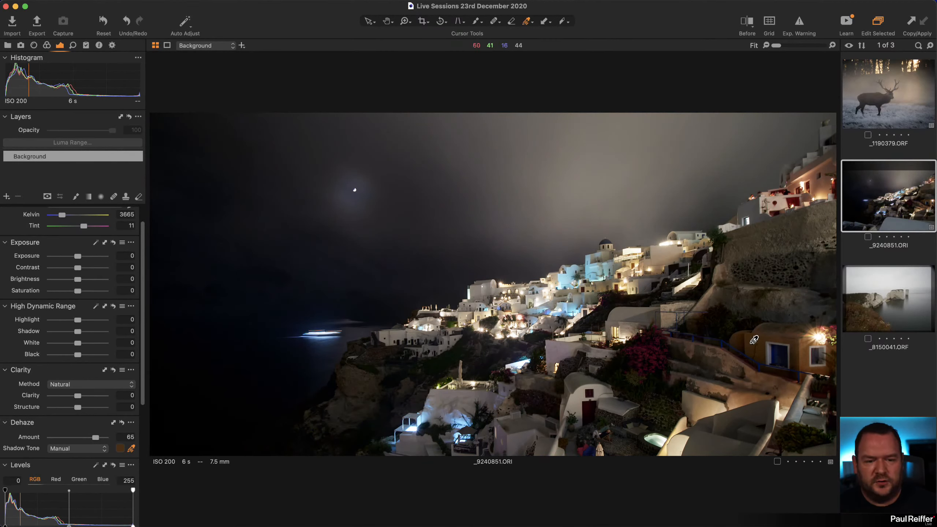
Compare Dehaze shadow tones sampled from the village buildings, walls and terraces, settling on a dark brown tone from the upper hillside
{"action": "left_click", "coordinate": [785, 201]}
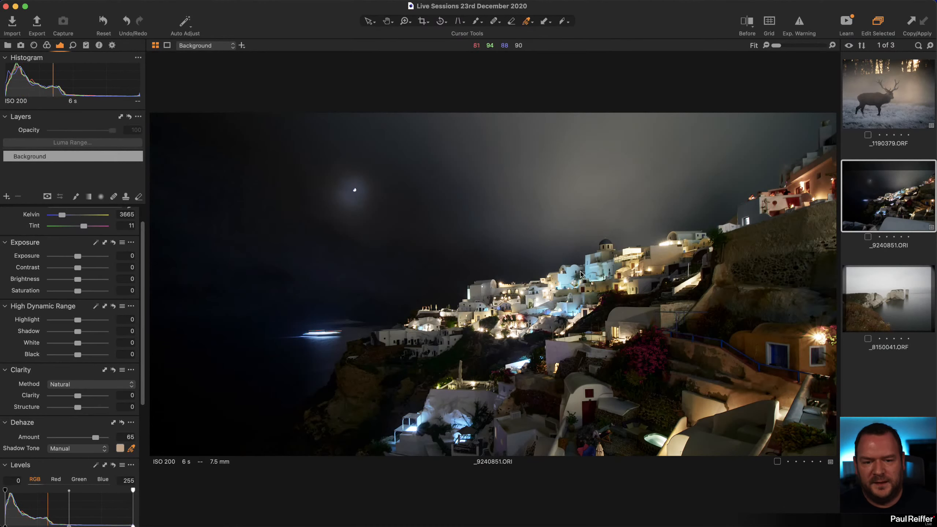
{"action": "left_click", "coordinate": [131, 448]}
{"action": "left_click", "coordinate": [569, 275]}
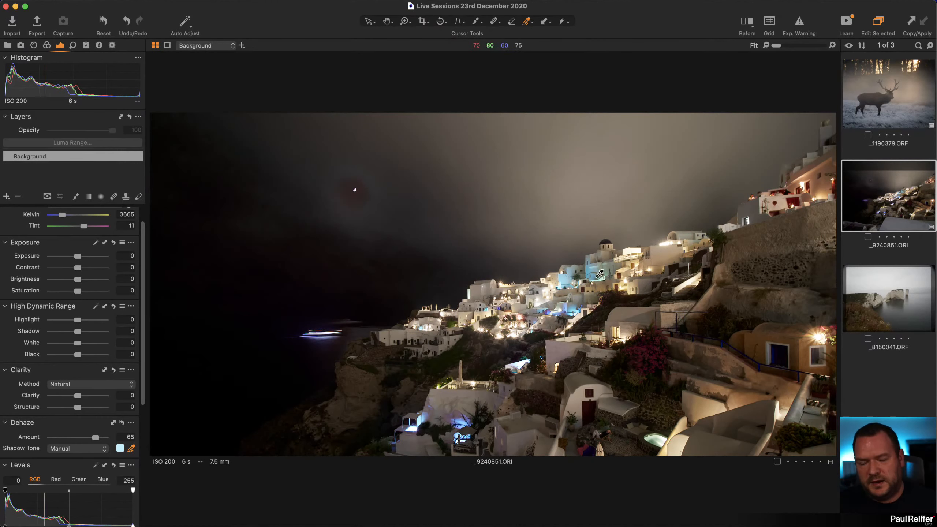
{"action": "left_click", "coordinate": [722, 264]}
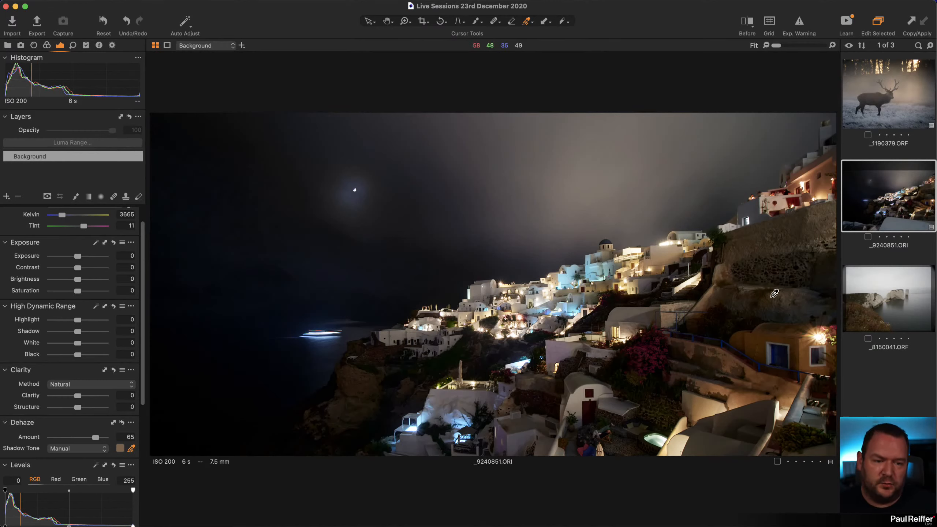
{"action": "left_click", "coordinate": [687, 341]}
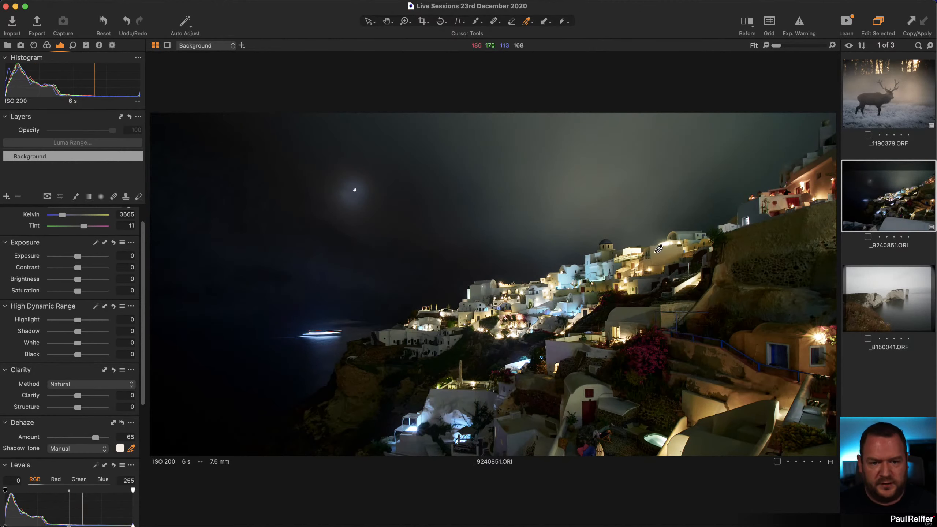
{"action": "left_click", "coordinate": [725, 232]}
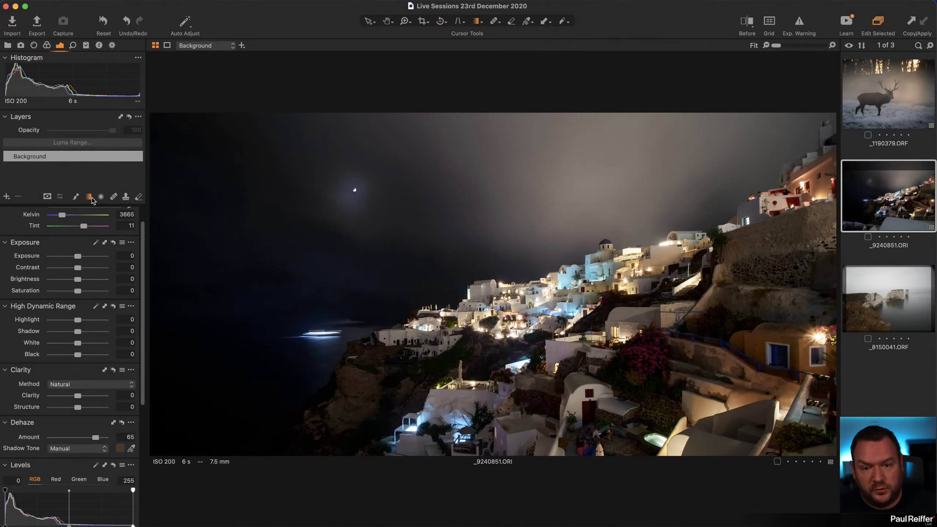
Draw a slightly tilted linear gradient mask from the upper sky down to the village and name its layer Sky
{"action": "left_click_drag", "start_coordinate": [480, 144], "coordinate": [494, 325]}
{"action": "double_click", "coordinate": [43, 157]}
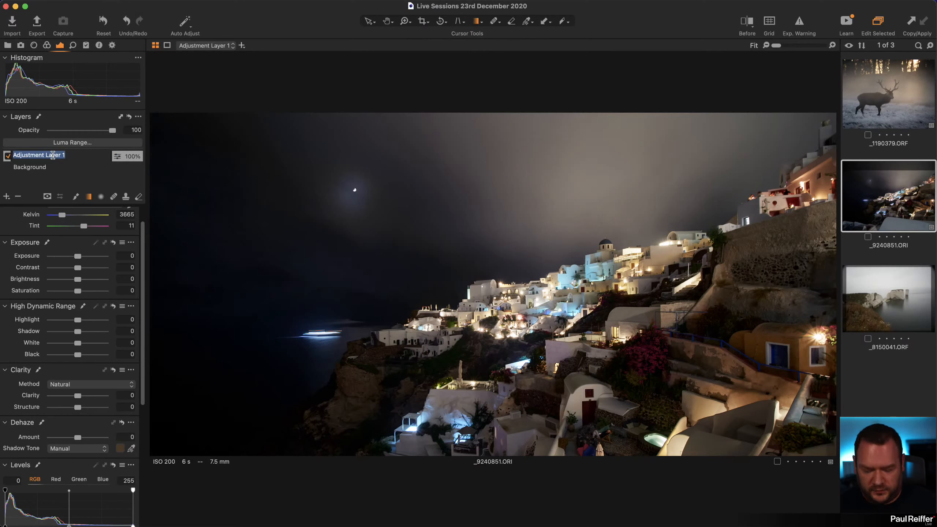
{"action": "type", "text": "Sky"}
{"action": "key", "text": "Return"}
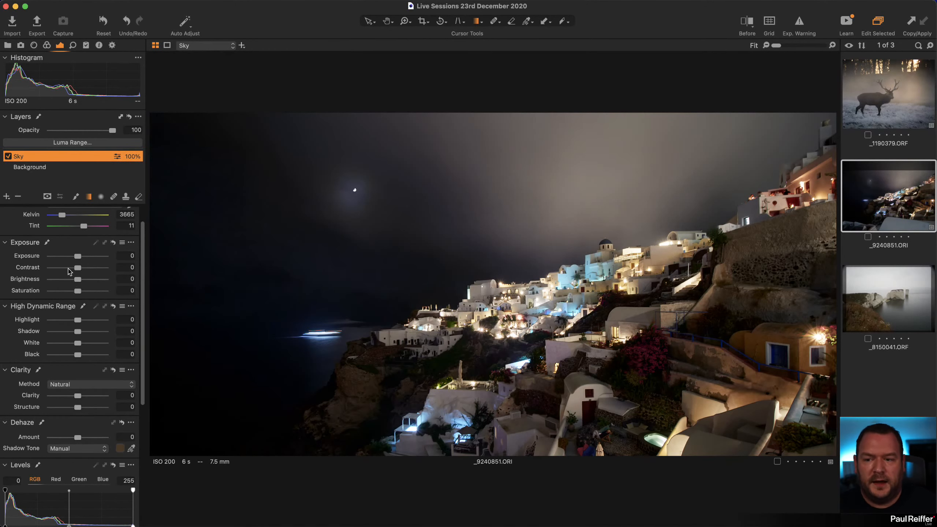
Darken the Sky layer by setting Exposure to -1.36 and Shadow to -51
{"action": "left_click_drag", "start_coordinate": [78, 257], "coordinate": [72, 260]}
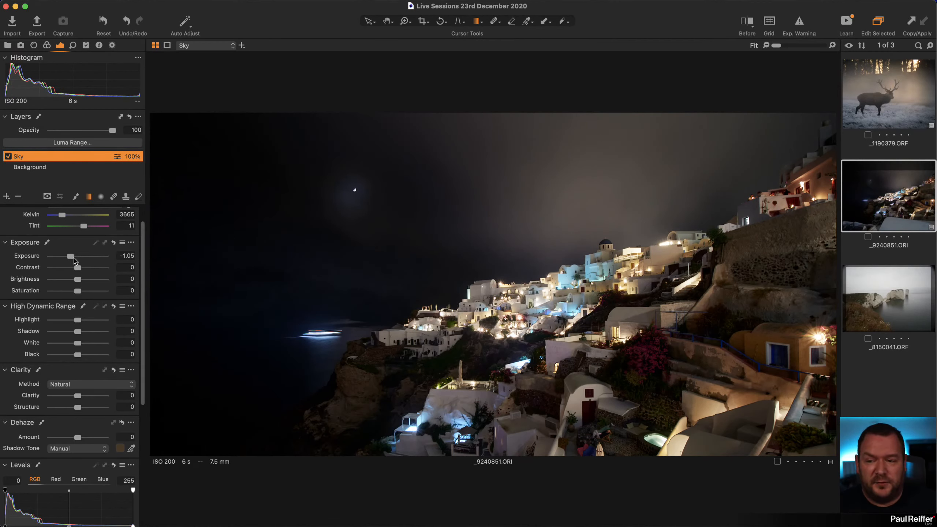
{"action": "mouse_move", "coordinate": [71, 259]}
{"action": "left_mouse_down"}
{"action": "mouse_move", "coordinate": [43, 260]}
{"action": "mouse_move", "coordinate": [70, 261]}
{"action": "left_mouse_up"}
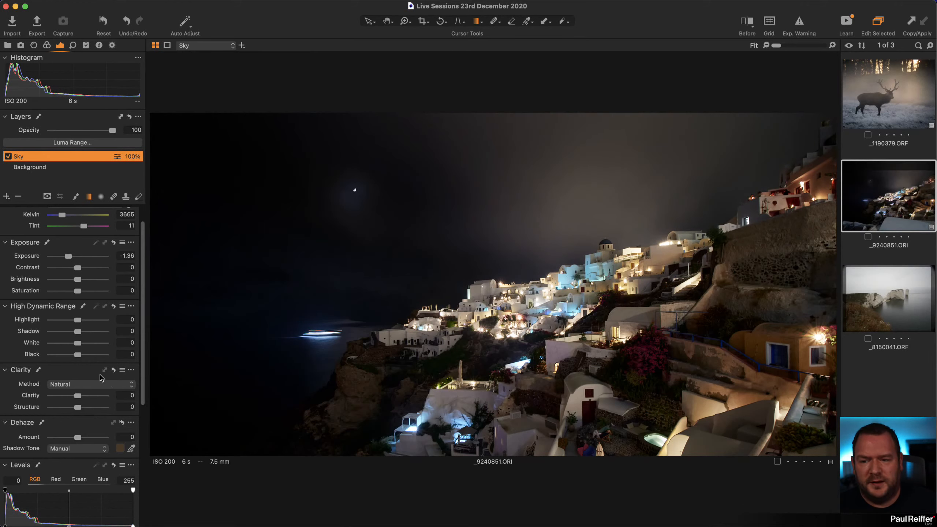
{"action": "left_click_drag", "start_coordinate": [80, 335], "coordinate": [65, 335]}
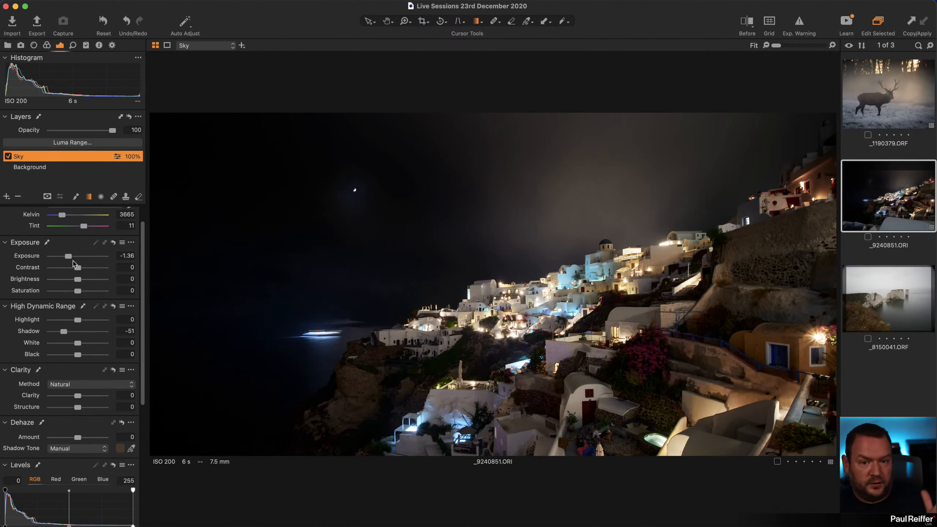
Show and hide the Sky layer's mask to check how far the gradient reaches over the village and sea
{"action": "key", "text": "m"}
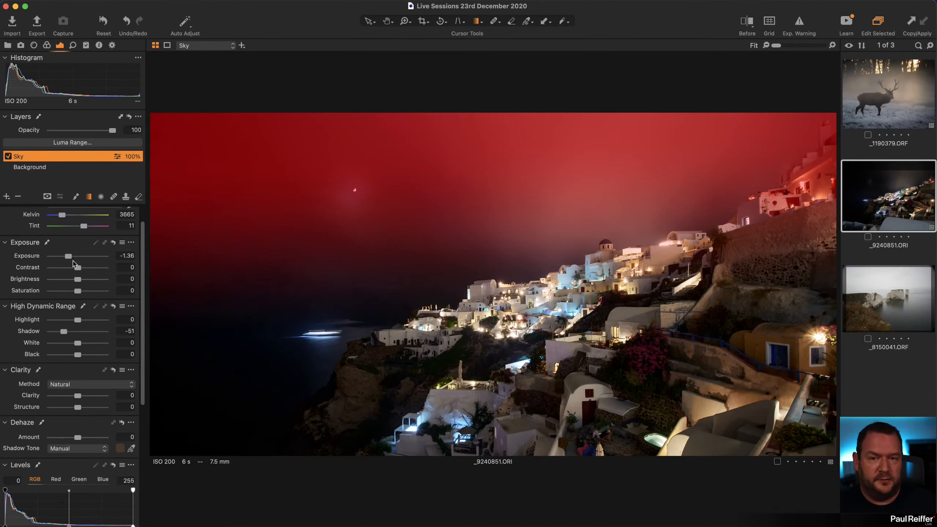
{"action": "key", "text": "m"}
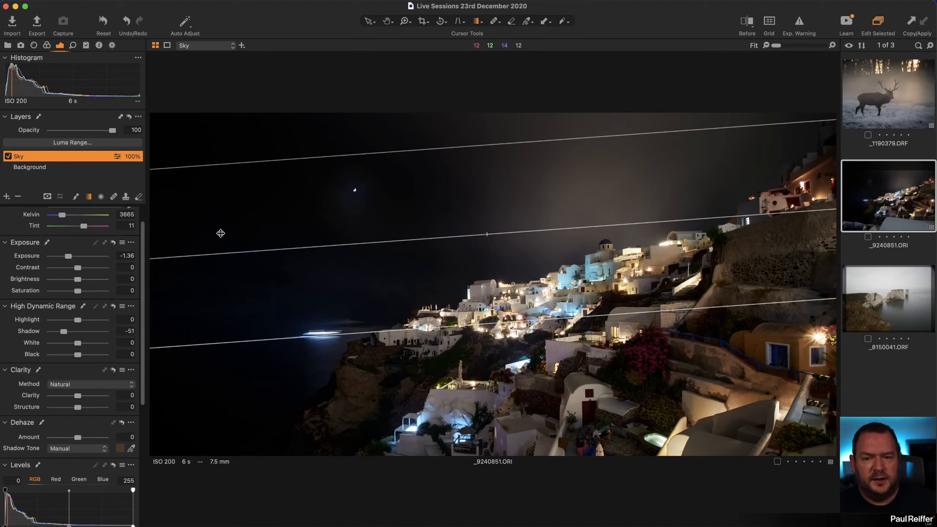
{"action": "key", "text": "m"}
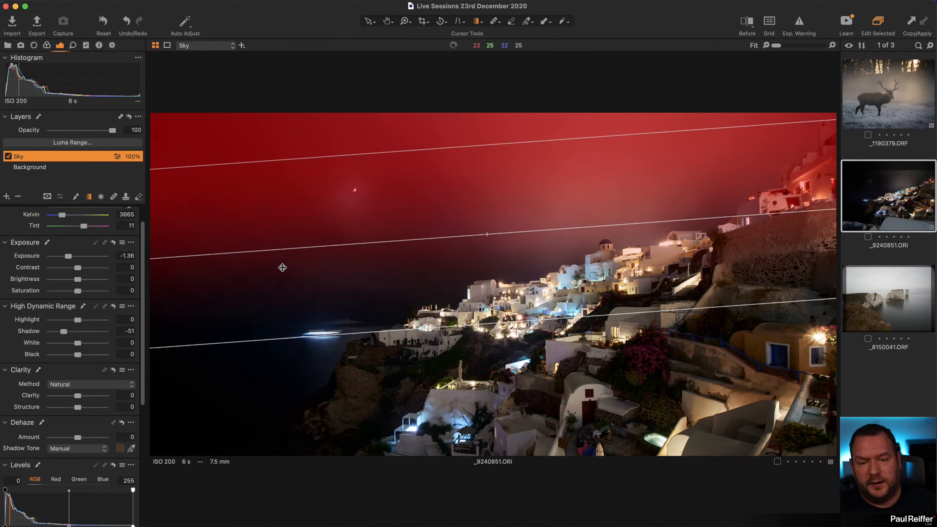
{"action": "key", "text": "m"}
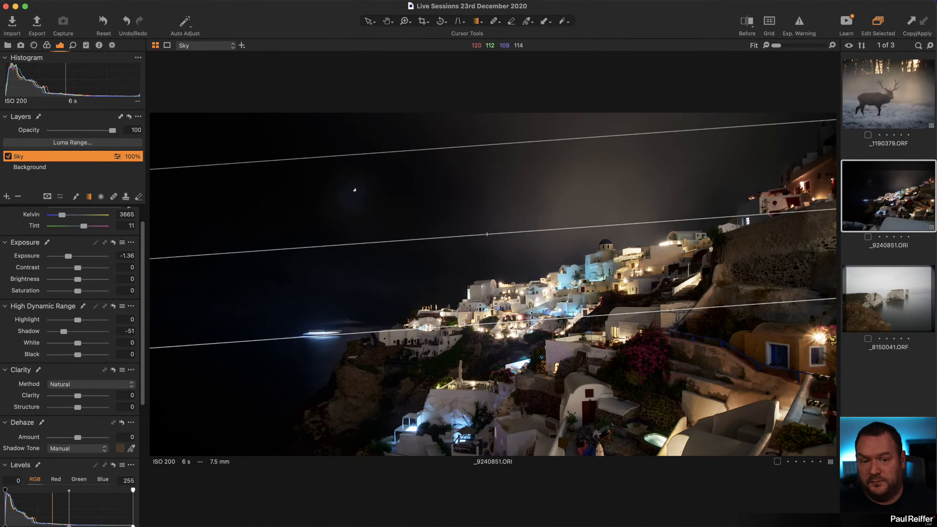
Add a new adjustment layer named Foreground
{"action": "left_click", "coordinate": [6, 194]}
{"action": "double_click", "coordinate": [49, 157]}
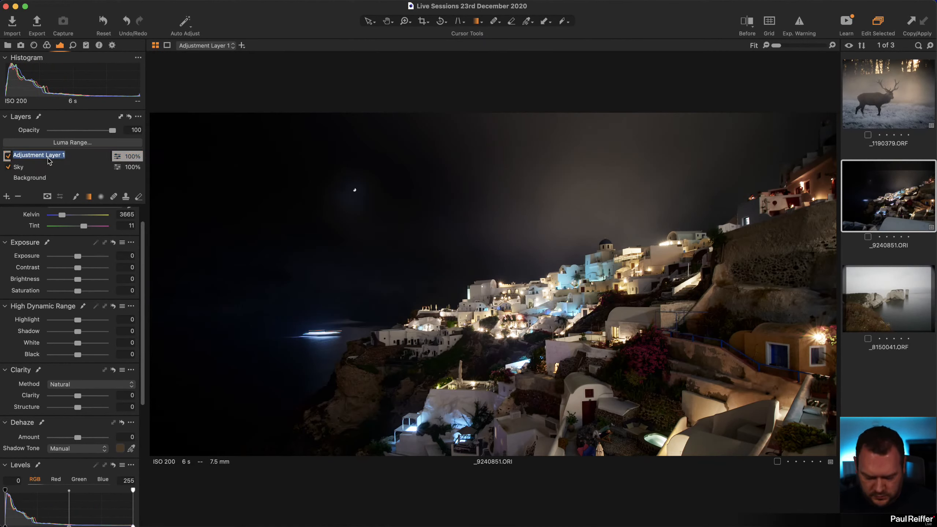
{"action": "type", "text": "Forw"}
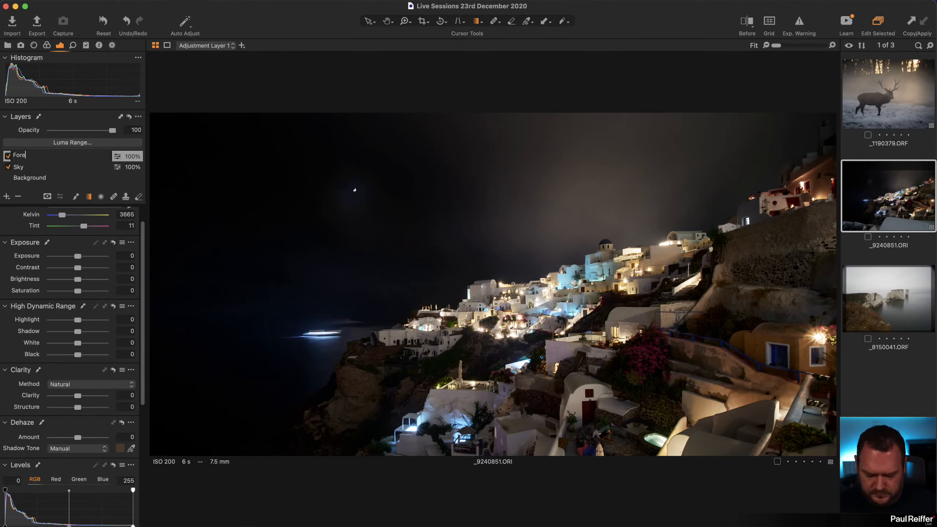
{"action": "type", "text": "ground"}
{"action": "key", "text": "Return"}
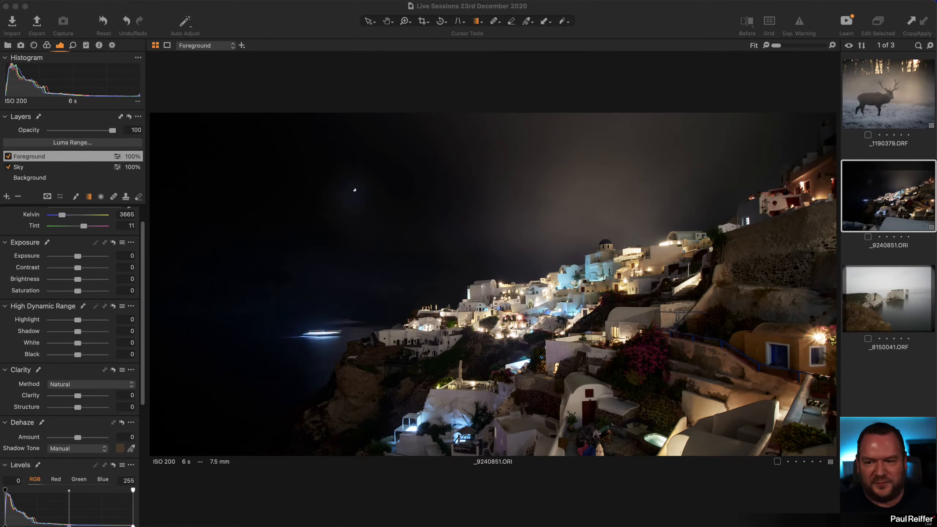
Set the mask to always display and draw a diagonal linear gradient on the Foreground layer covering the village hillside
{"action": "left_click", "coordinate": [48, 197]}
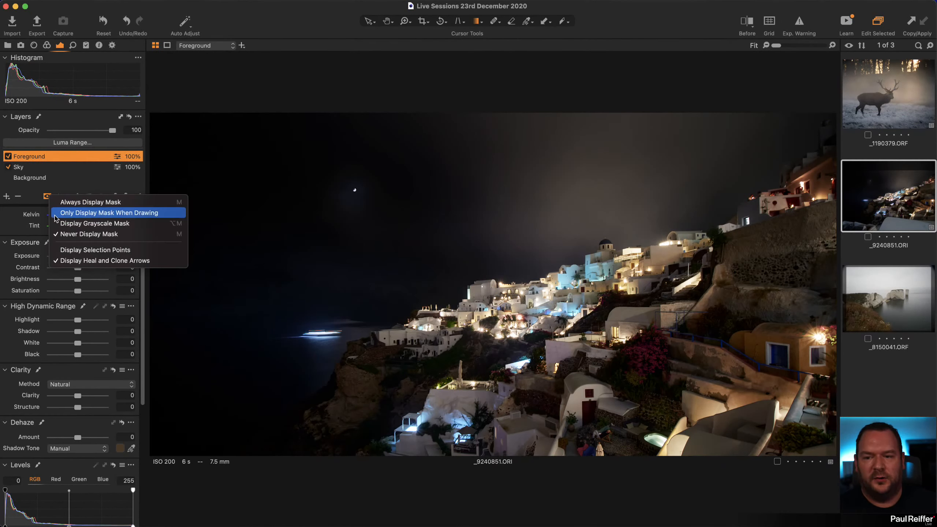
{"action": "left_click", "coordinate": [97, 203]}
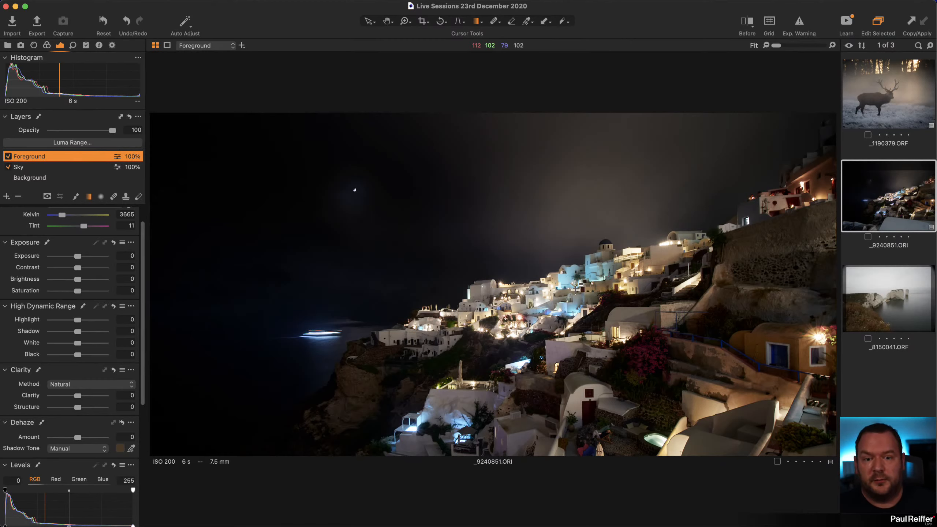
{"action": "mouse_move", "coordinate": [588, 318]}
{"action": "left_mouse_down"}
{"action": "mouse_move", "coordinate": [531, 216]}
{"action": "mouse_move", "coordinate": [547, 195]}
{"action": "left_mouse_up"}
{"action": "left_click_drag", "start_coordinate": [620, 269], "coordinate": [621, 272]}
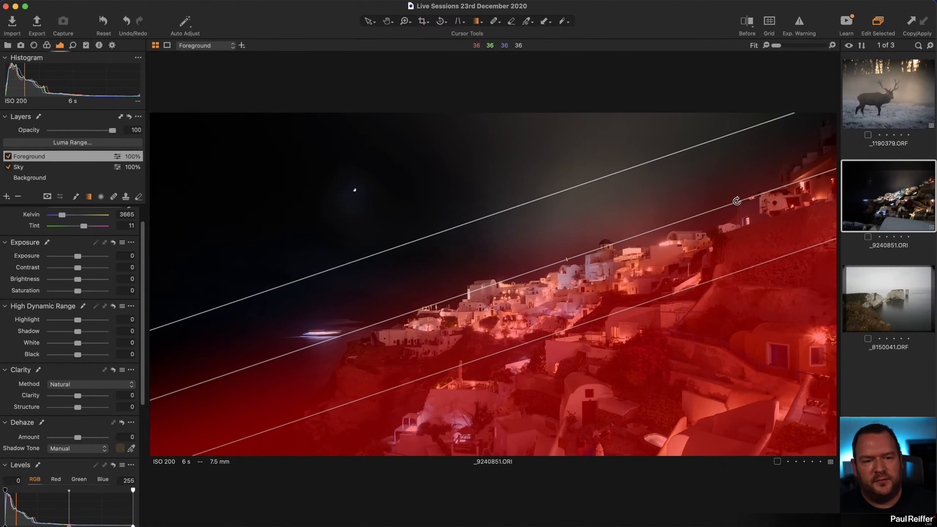
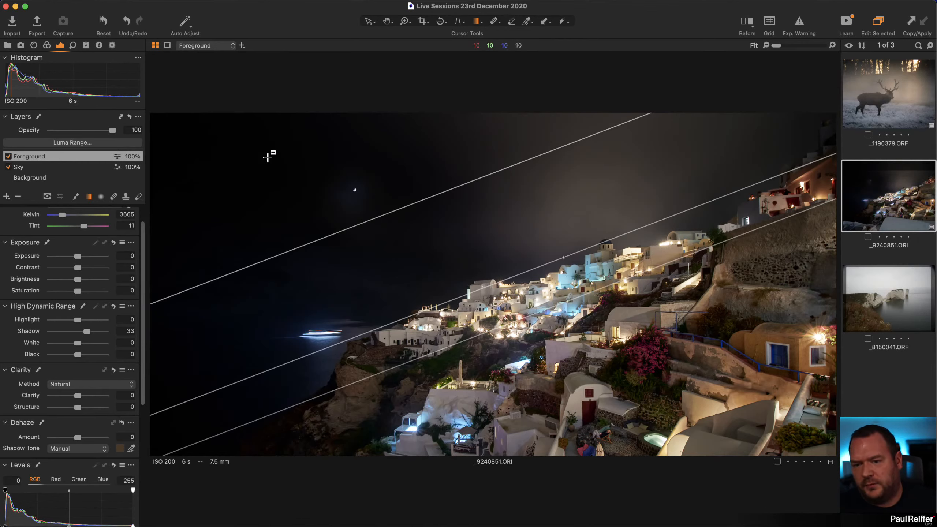
Cool the Sky layer's white balance to 2993 Kelvin and raise its Contrast to 12
{"action": "left_click", "coordinate": [26, 168]}
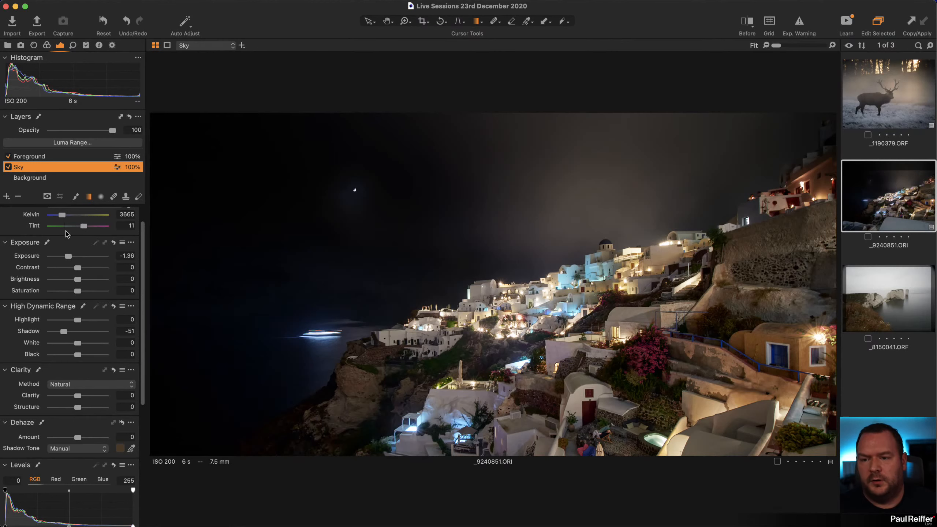
{"action": "scroll", "coordinate": [68, 234], "scroll_direction": "up", "scroll_amount": 2}
{"action": "left_click_drag", "start_coordinate": [63, 237], "coordinate": [61, 239]}
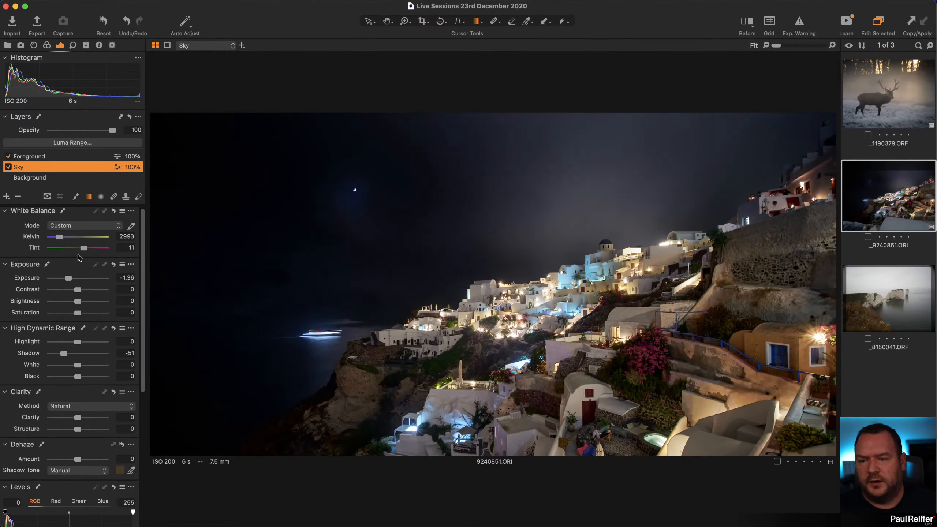
{"action": "left_click_drag", "start_coordinate": [80, 293], "coordinate": [85, 294]}
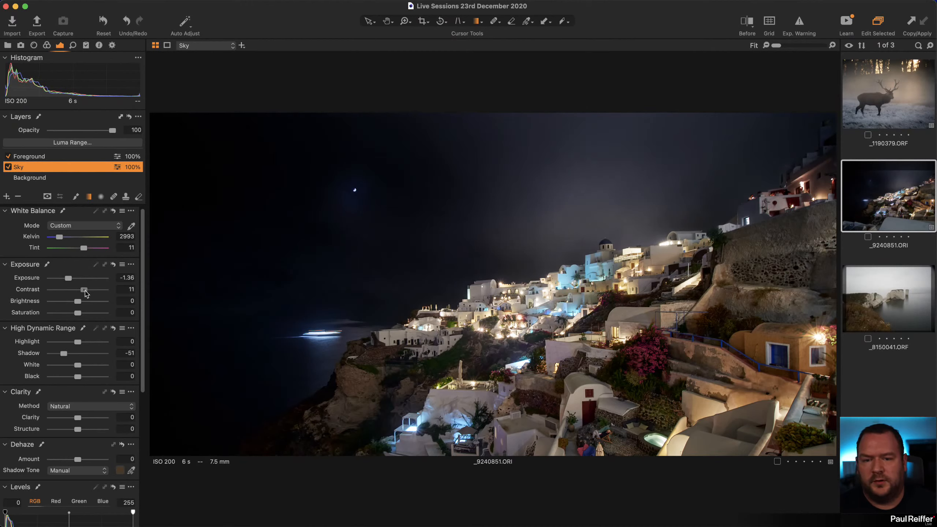
{"action": "key", "text": "g"}
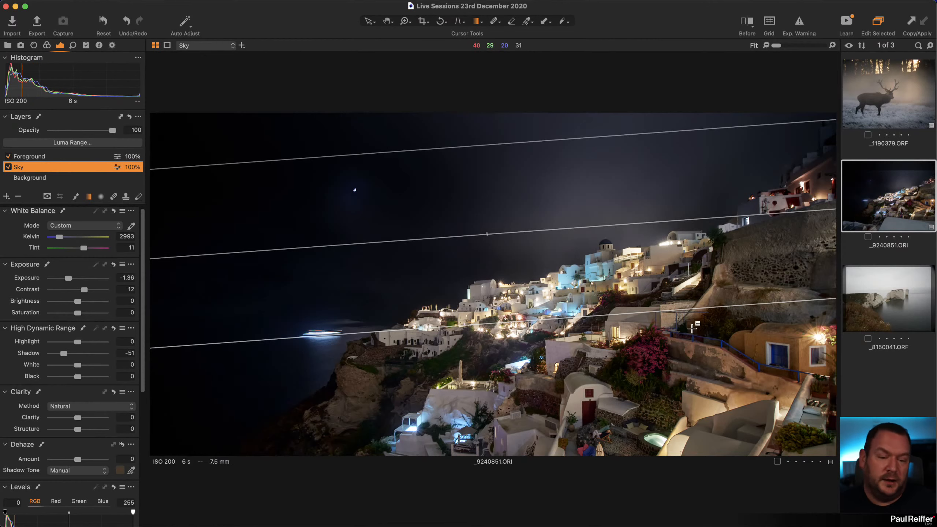
Set the Foreground layer's white balance to 3609 Kelvin with a Tint of 11
{"action": "left_click", "coordinate": [45, 157]}
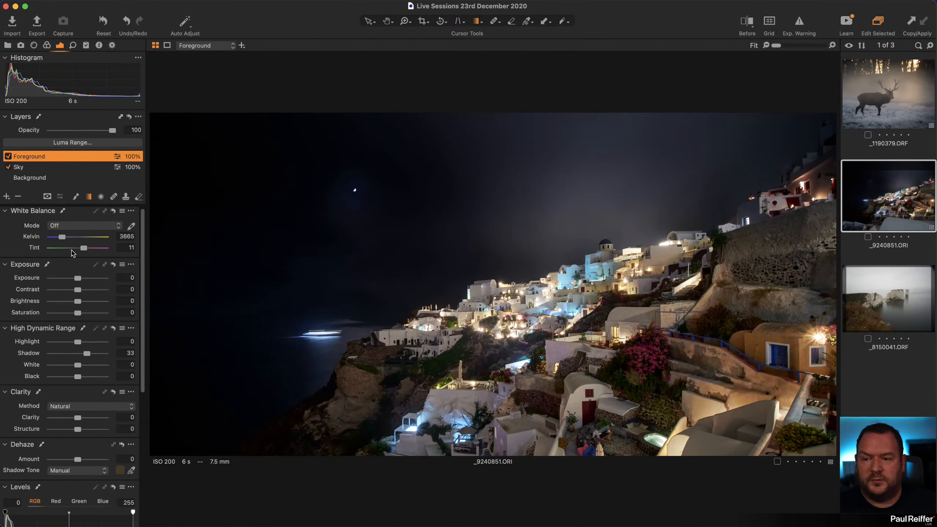
{"action": "left_click_drag", "start_coordinate": [60, 237], "coordinate": [83, 251]}
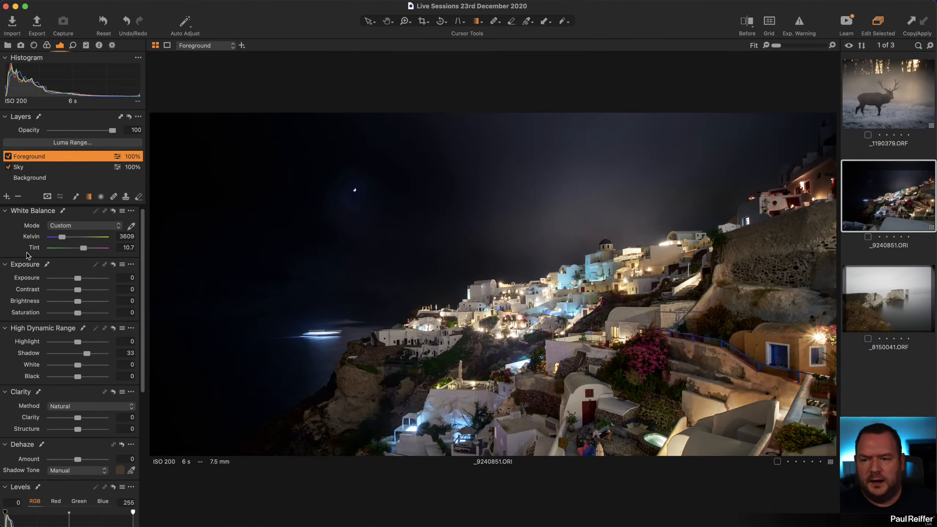
{"action": "left_click_drag", "start_coordinate": [83, 249], "coordinate": [84, 249]}
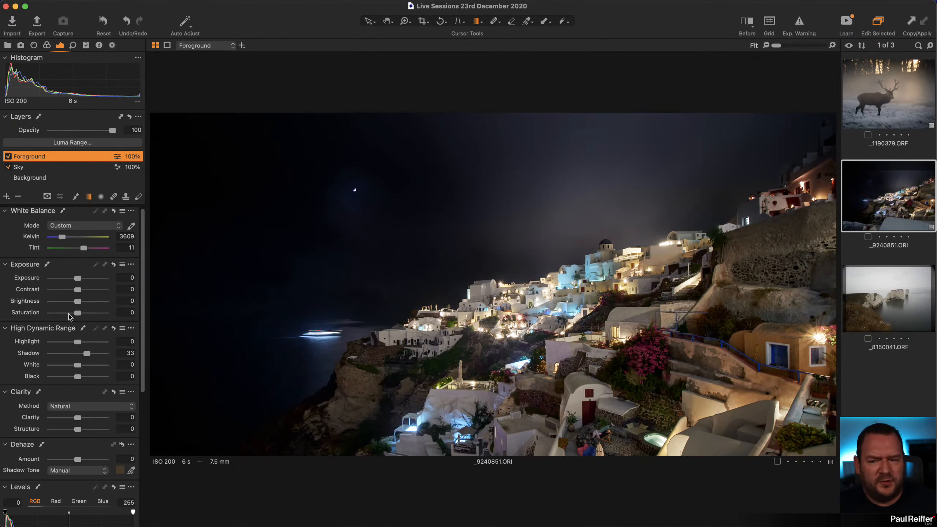
Lower the Foreground layer's Saturation to -16 and raise its Clarity to 18 and Structure to 9
{"action": "left_click_drag", "start_coordinate": [77, 313], "coordinate": [75, 317]}
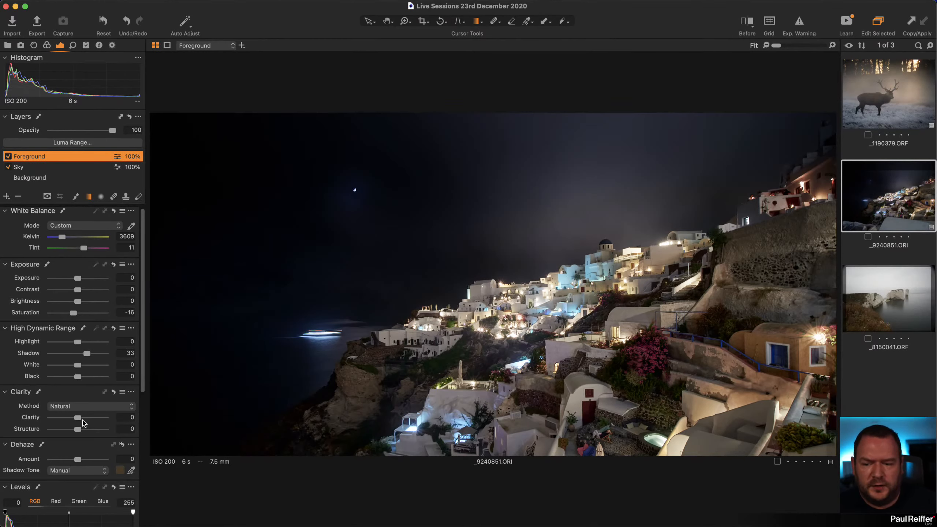
{"action": "left_click_drag", "start_coordinate": [79, 422], "coordinate": [85, 422]}
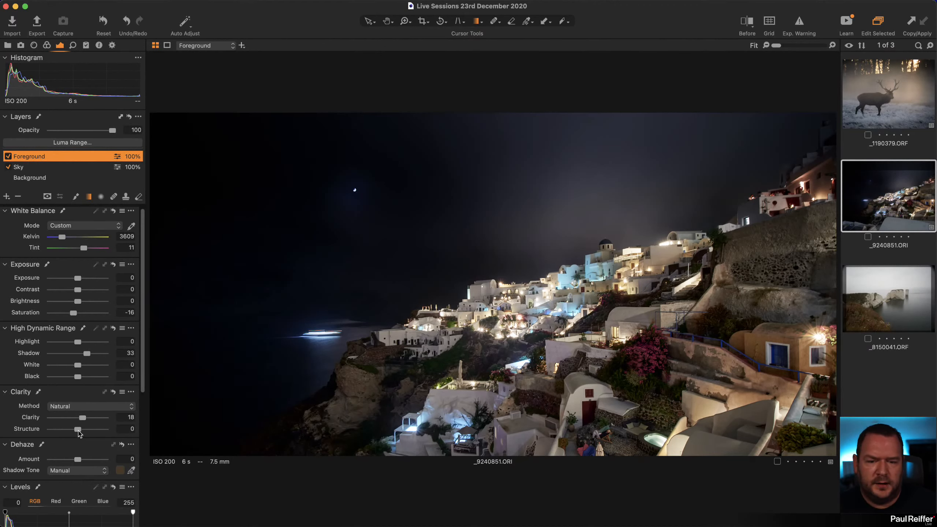
{"action": "left_click_drag", "start_coordinate": [78, 429], "coordinate": [80, 429]}
Examine the ship and the dark sea beside the cliff up close, and return to the full photo
{"action": "key", "text": "g"}
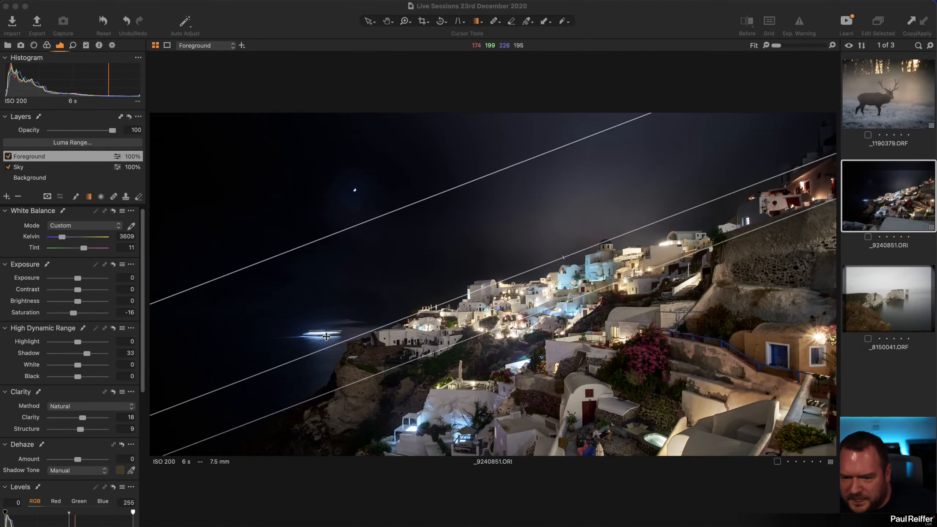
{"action": "left_click", "coordinate": [180, 262]}
{"action": "left_click", "coordinate": [403, 20]}
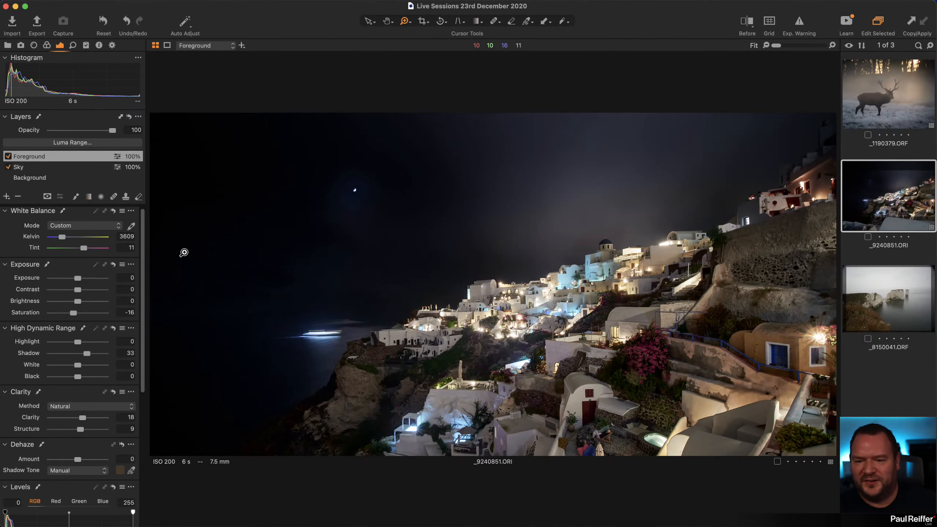
{"action": "left_click_drag", "start_coordinate": [168, 256], "coordinate": [453, 392]}
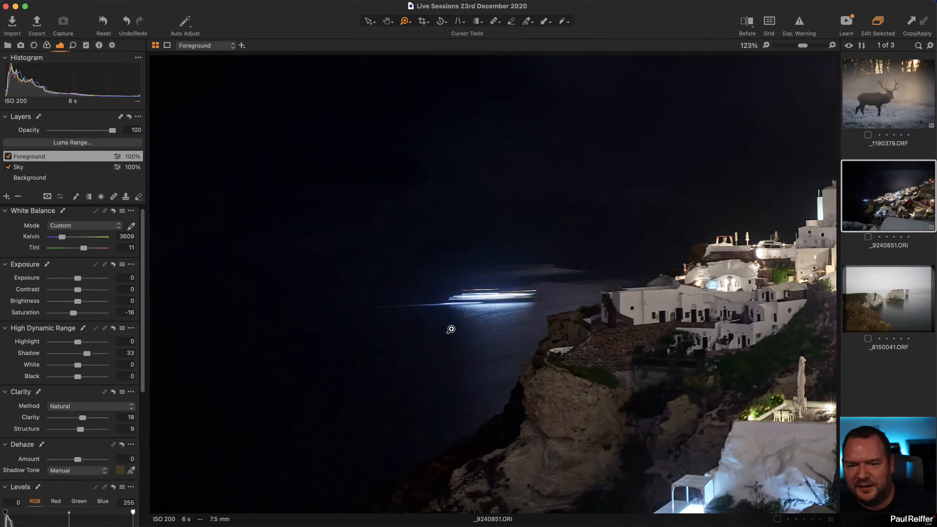
{"action": "key", "text": "comma"}
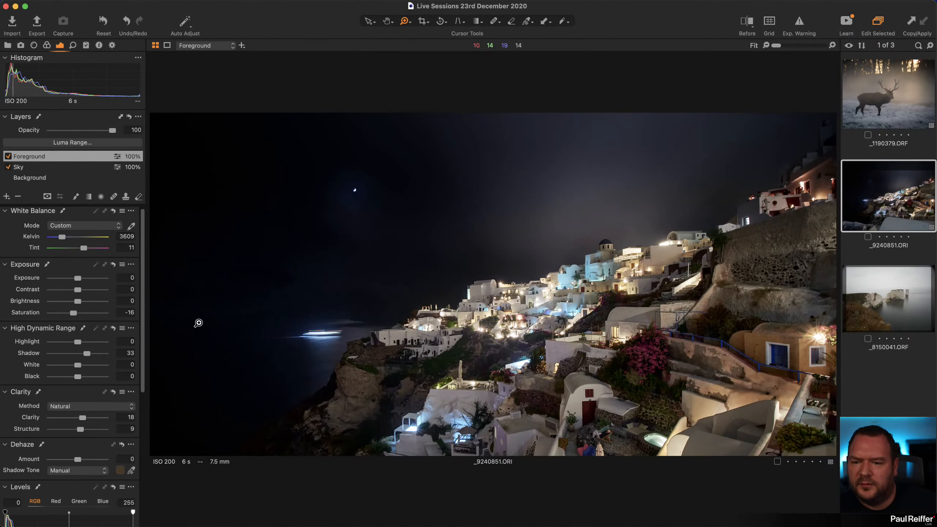
Raise the Background layer's Exposure to 2.22 to examine the dark sea and horizon, and reset it to 0
{"action": "left_click", "coordinate": [35, 178]}
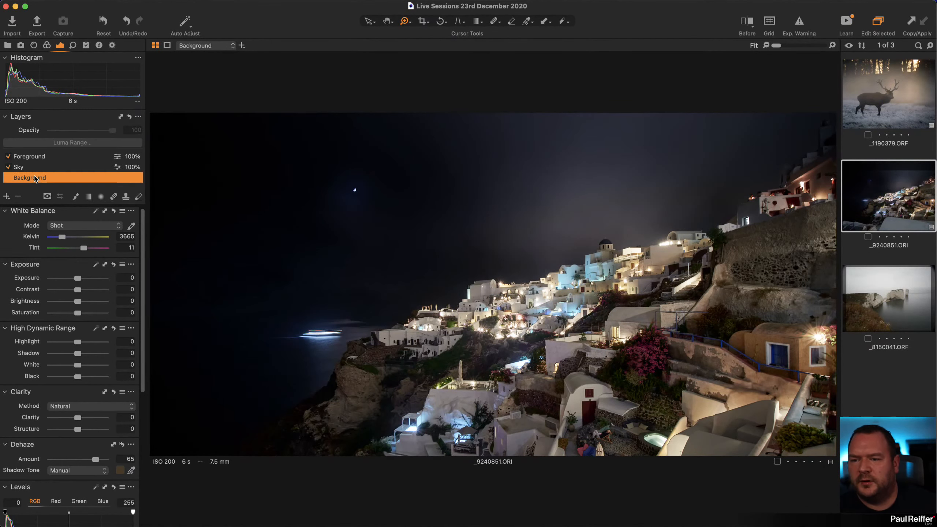
{"action": "left_click_drag", "start_coordinate": [78, 279], "coordinate": [93, 282]}
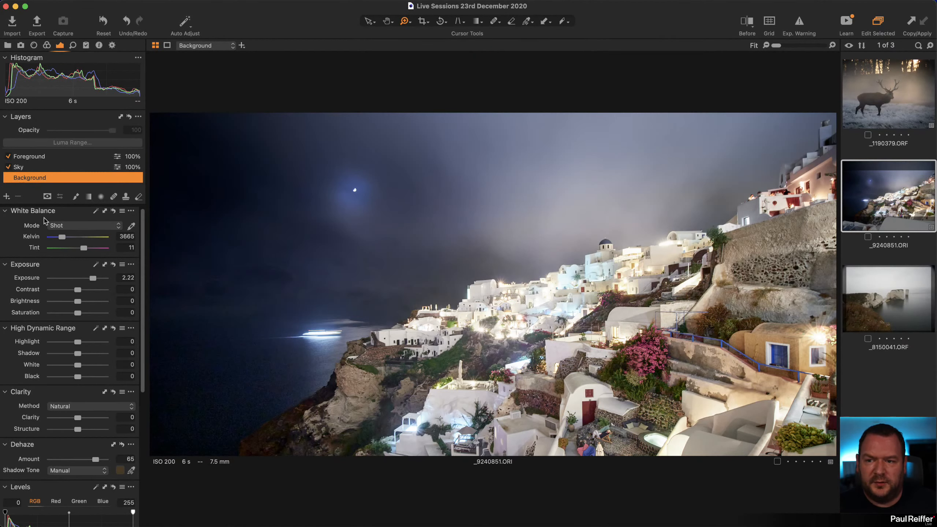
{"action": "double_click", "coordinate": [92, 278]}
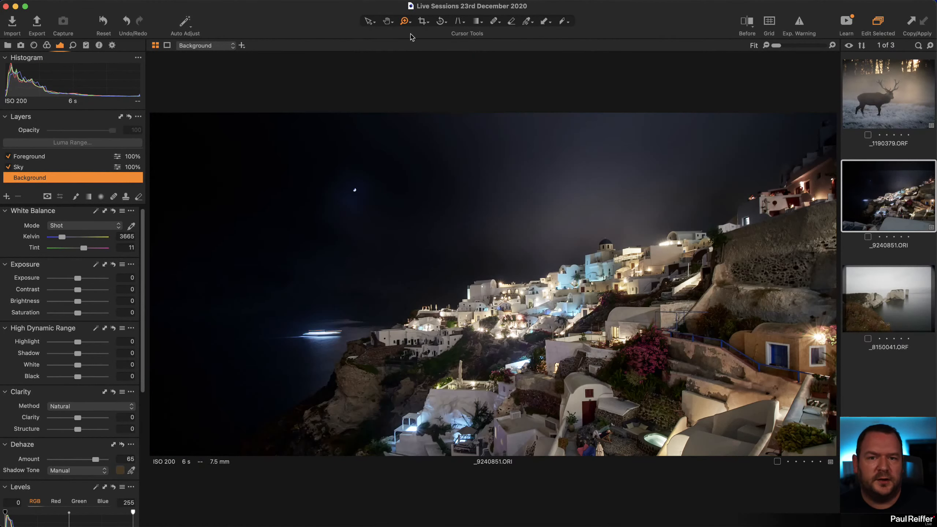
Rotate the photo slightly clockwise freehand to level the sea horizon
{"action": "left_click", "coordinate": [441, 21]}
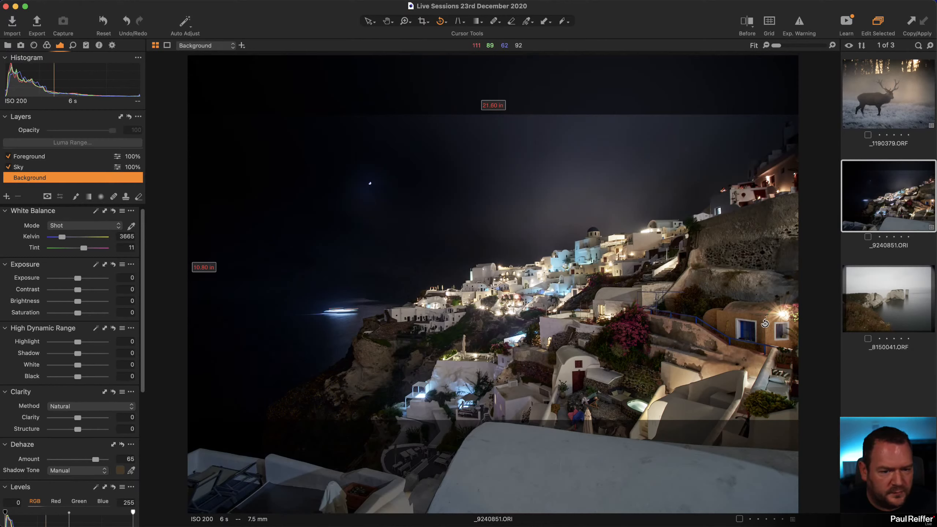
{"action": "left_click_drag", "start_coordinate": [764, 323], "coordinate": [766, 499]}
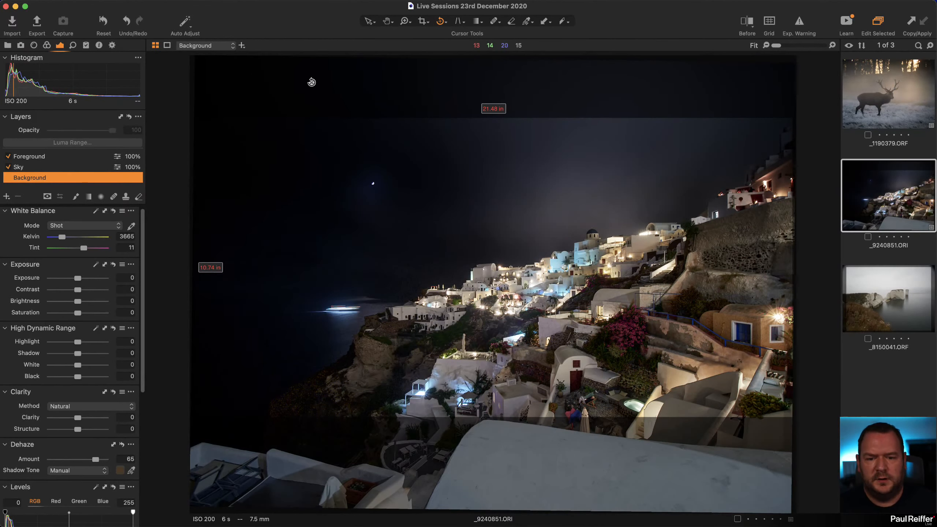
{"action": "left_click", "coordinate": [370, 20]}
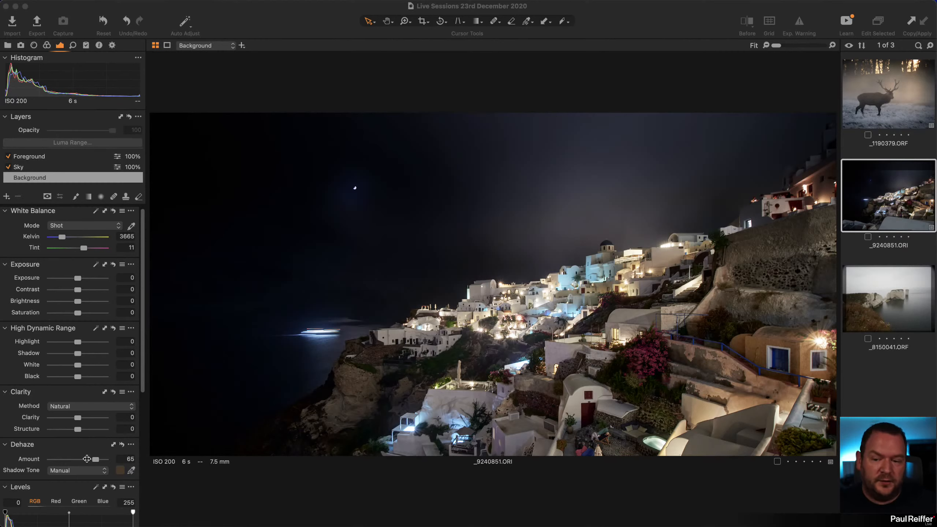
Compare the photo with and without the Background layer's Dehaze adjustment
{"action": "left_click", "coordinate": [122, 444]}
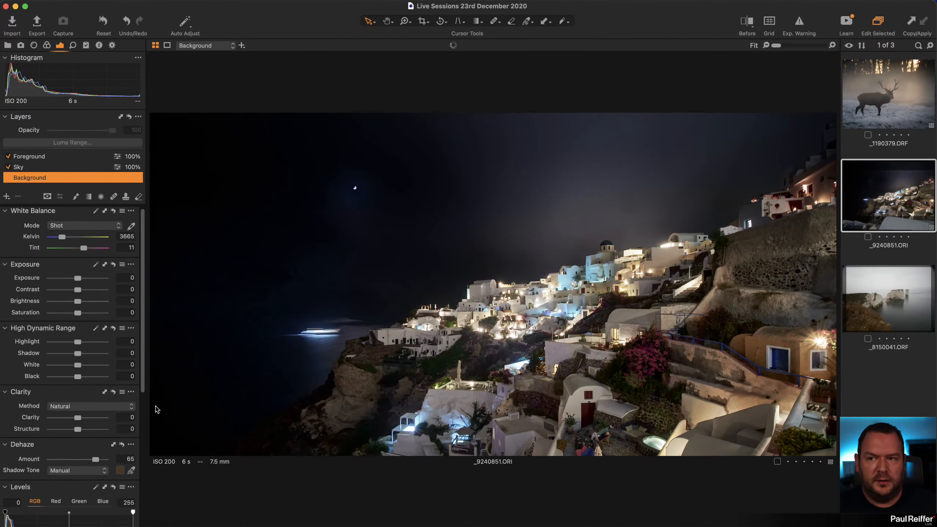
{"action": "key", "text": "super+Tab"}
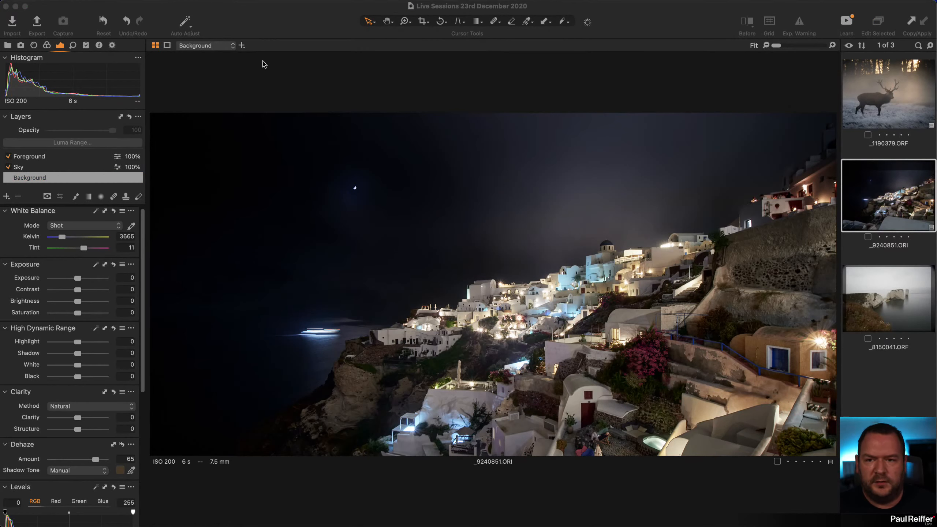
{"action": "left_click", "coordinate": [247, 14]}
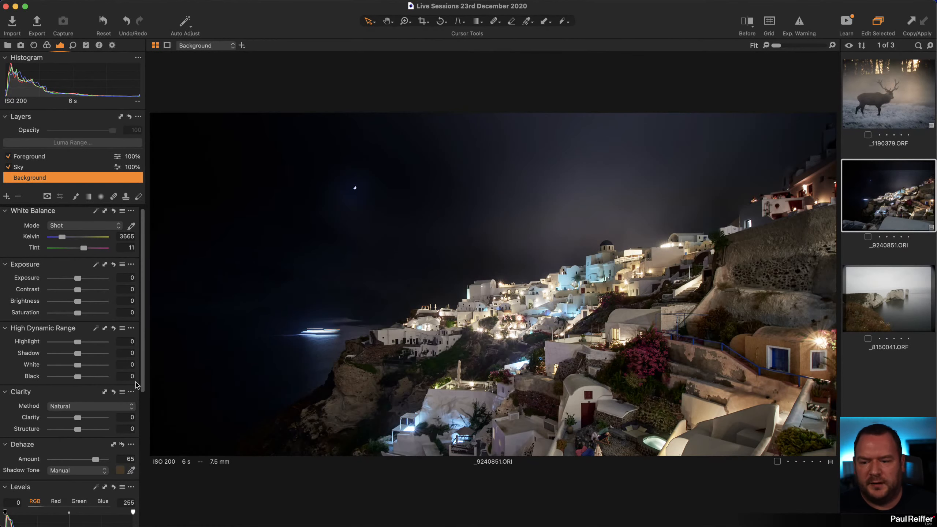
{"action": "left_click", "coordinate": [122, 445]}
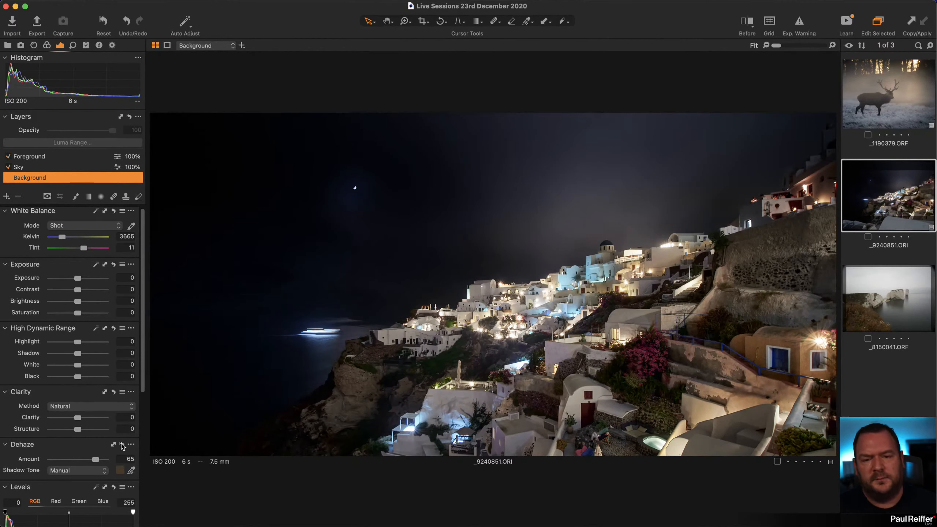
{"action": "left_click", "coordinate": [122, 445]}
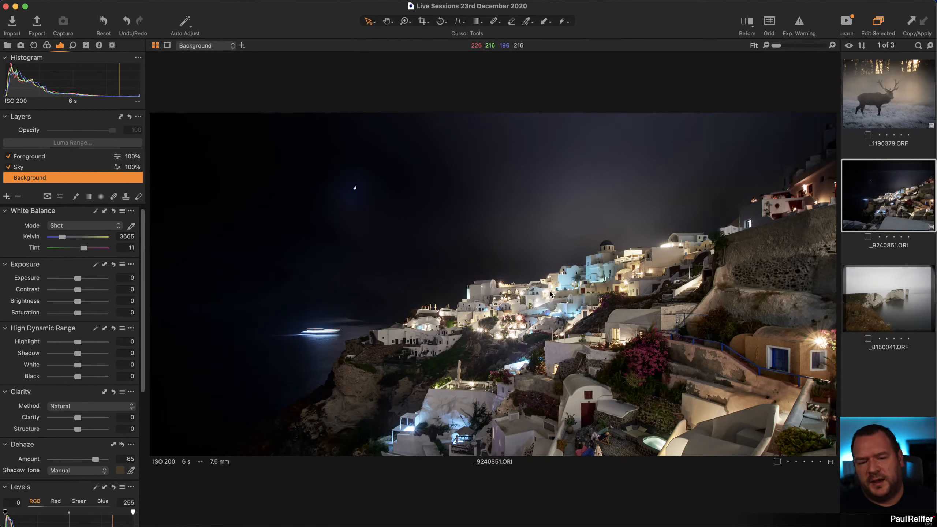
Reduce the Background layer's Dehaze amount to 46 while checking the lit village houses up close
{"action": "key", "text": "z"}
{"action": "left_click_drag", "start_coordinate": [391, 256], "coordinate": [605, 419]}
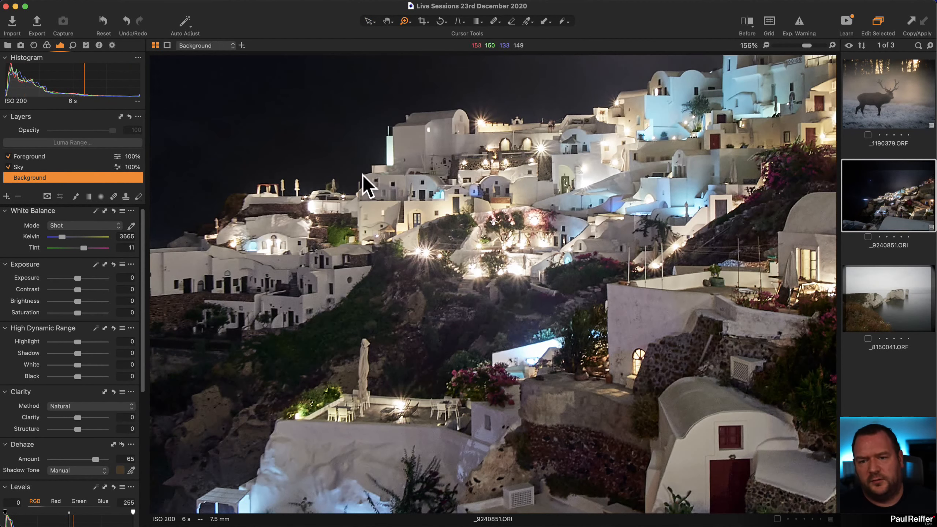
{"action": "left_click_drag", "start_coordinate": [95, 460], "coordinate": [90, 461]}
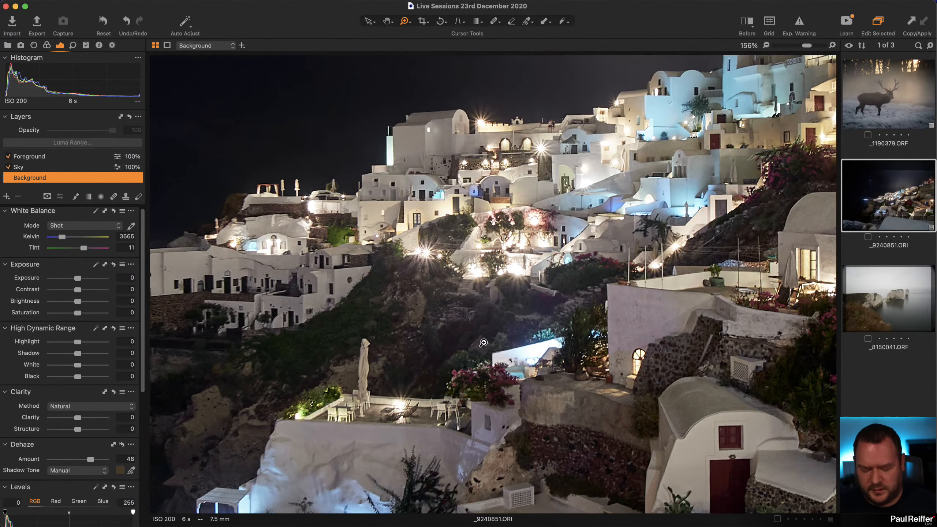
{"action": "left_click", "coordinate": [476, 351], "text": "alt"}
{"action": "left_click", "coordinate": [475, 352], "text": "alt"}
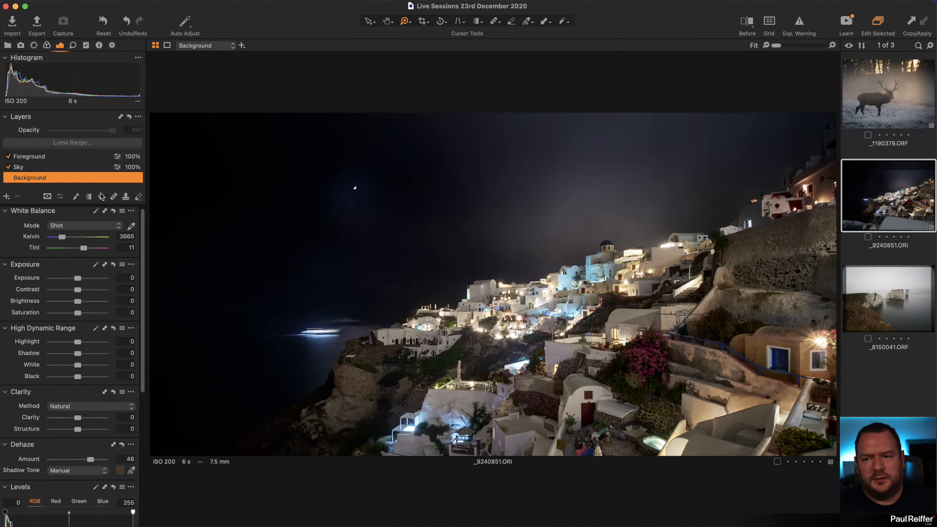
Turn the Sky layer off and on to compare its effect, and show its gradient lines
{"action": "left_click", "coordinate": [27, 168]}
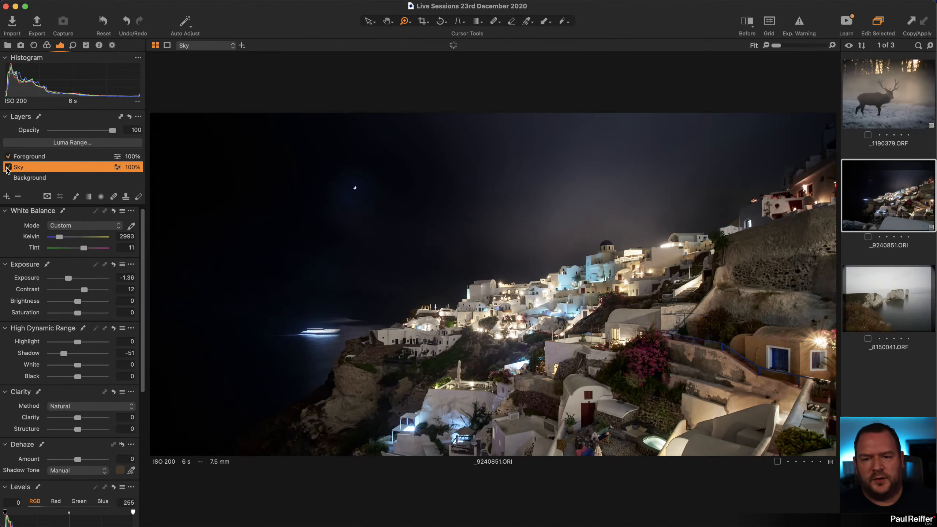
{"action": "left_click", "coordinate": [8, 167]}
{"action": "left_click", "coordinate": [8, 167]}
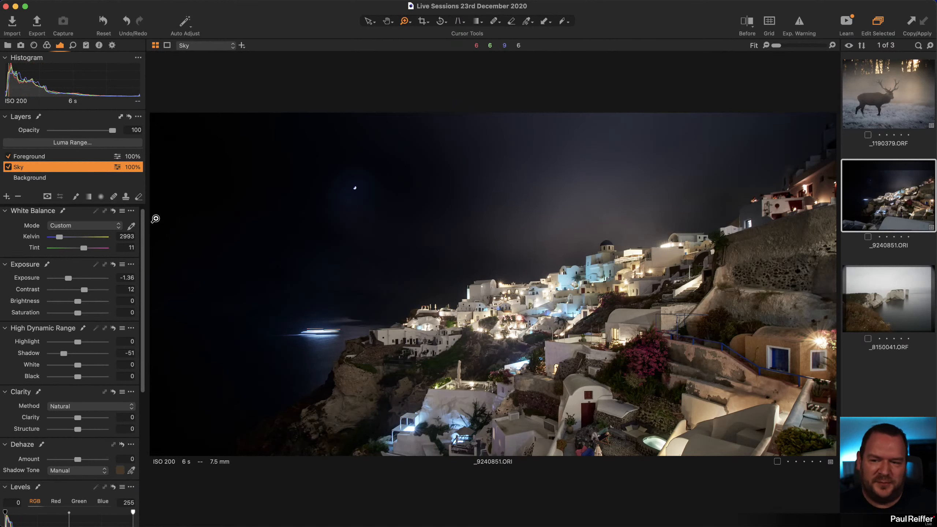
{"action": "left_click", "coordinate": [88, 197]}
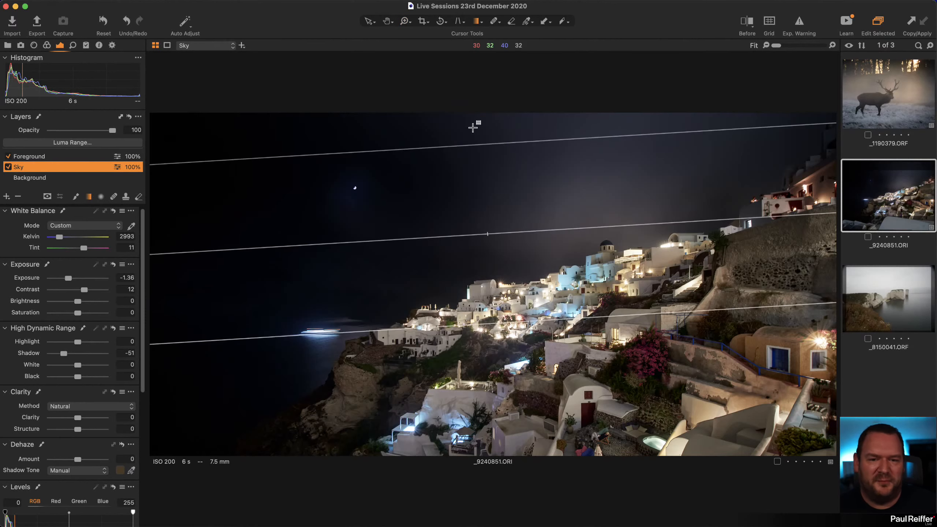
Add a new adjustment layer named Top Sky
{"action": "left_click", "coordinate": [6, 197]}
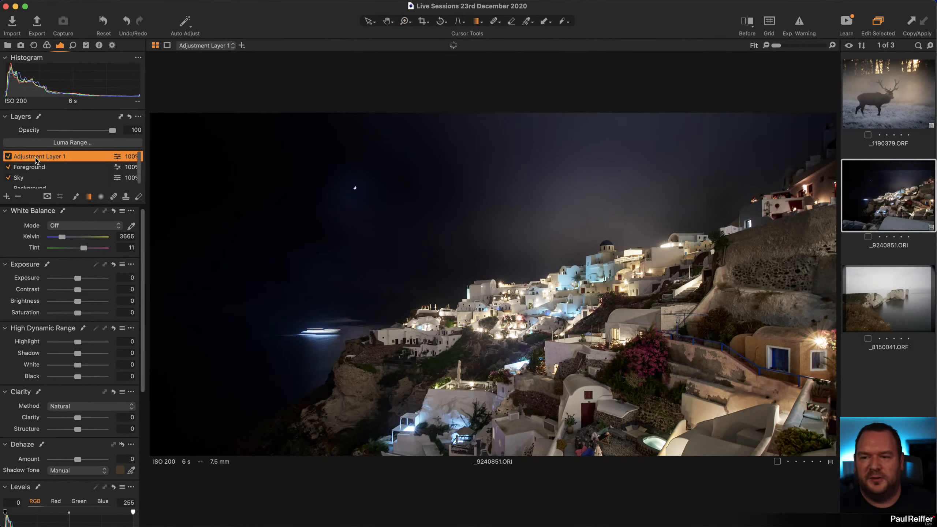
{"action": "type", "text": "Top Sky"}
{"action": "key", "text": "Return"}
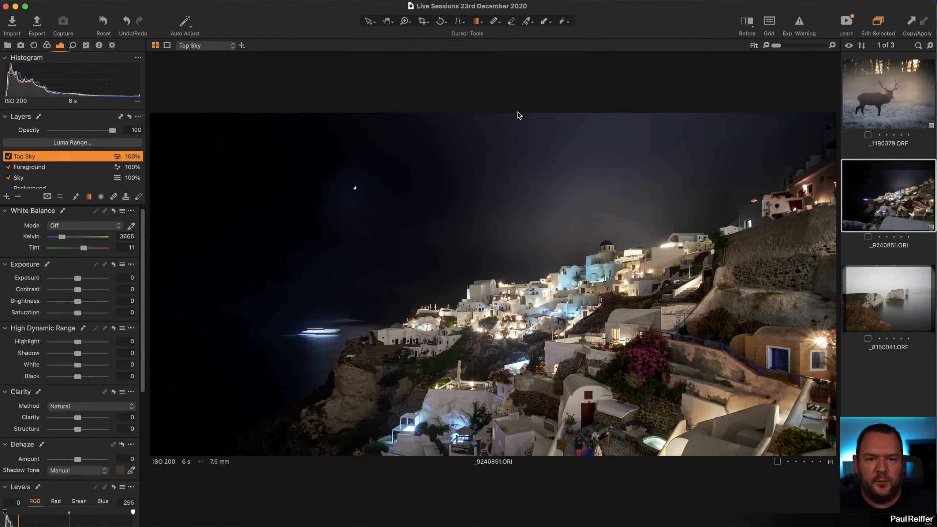
Draw a narrow, slightly tilted linear gradient across the uppermost sky on the Top Sky layer and lower its Exposure to -0.94
{"action": "left_click_drag", "start_coordinate": [516, 114], "coordinate": [520, 170]}
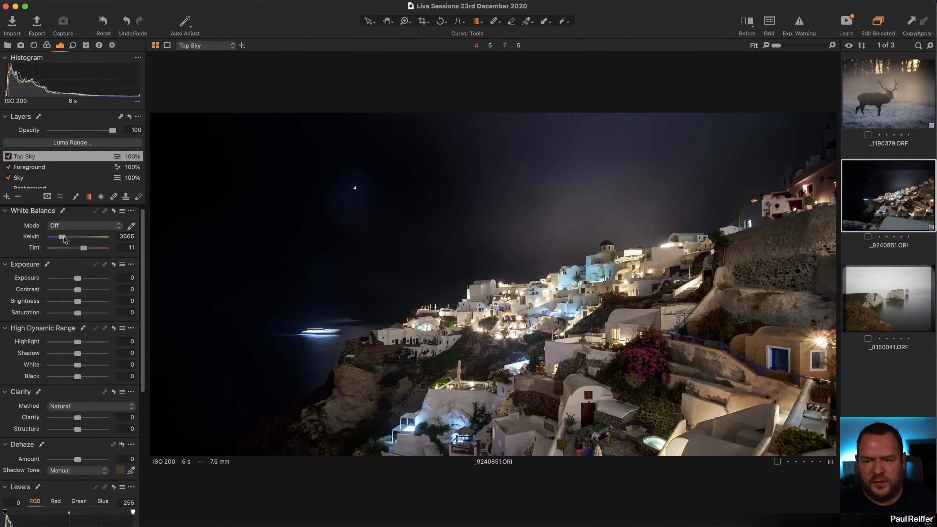
{"action": "left_click_drag", "start_coordinate": [78, 278], "coordinate": [72, 281]}
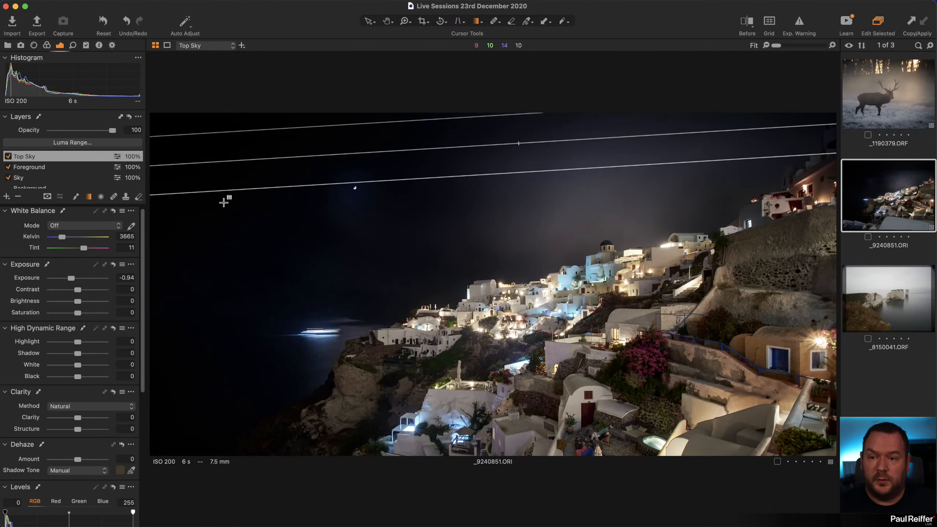
Rasterize the Top Sky layer's mask and set the mask eraser to size 261, hardness 0 and opacity 16
{"action": "right_click", "coordinate": [63, 160]}
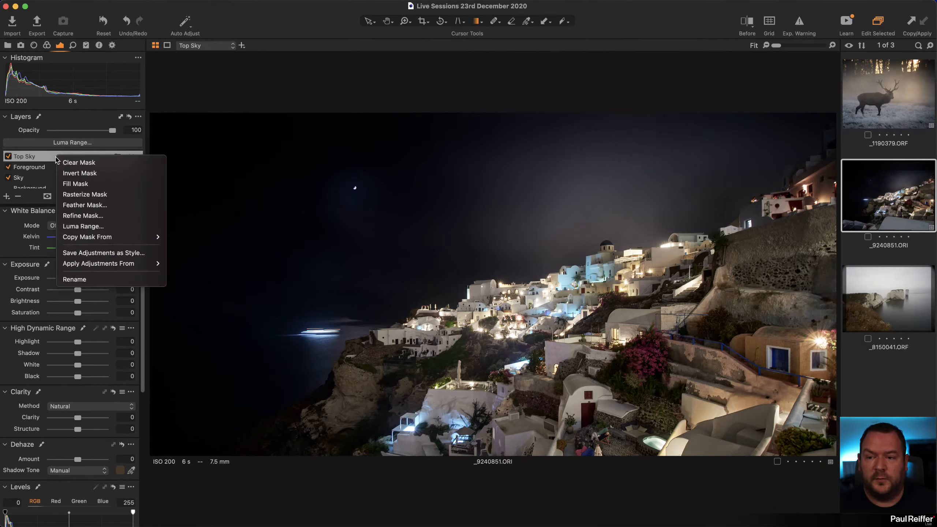
{"action": "left_click", "coordinate": [97, 195]}
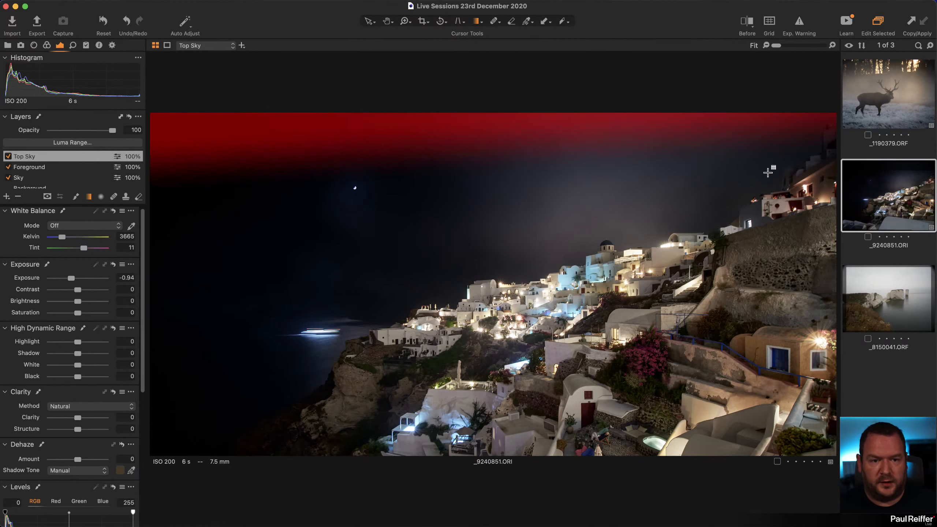
{"action": "key", "text": "b"}
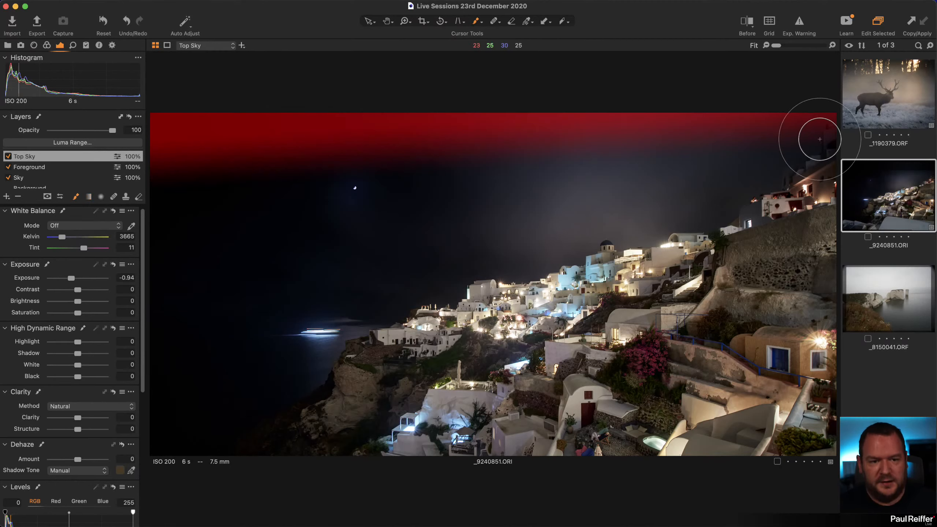
{"action": "right_click", "coordinate": [529, 201]}
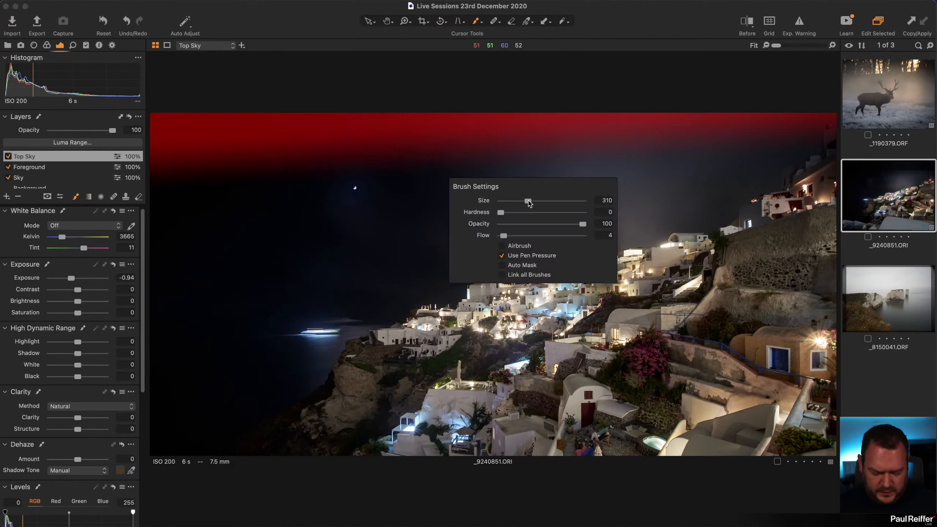
{"action": "key", "text": "e"}
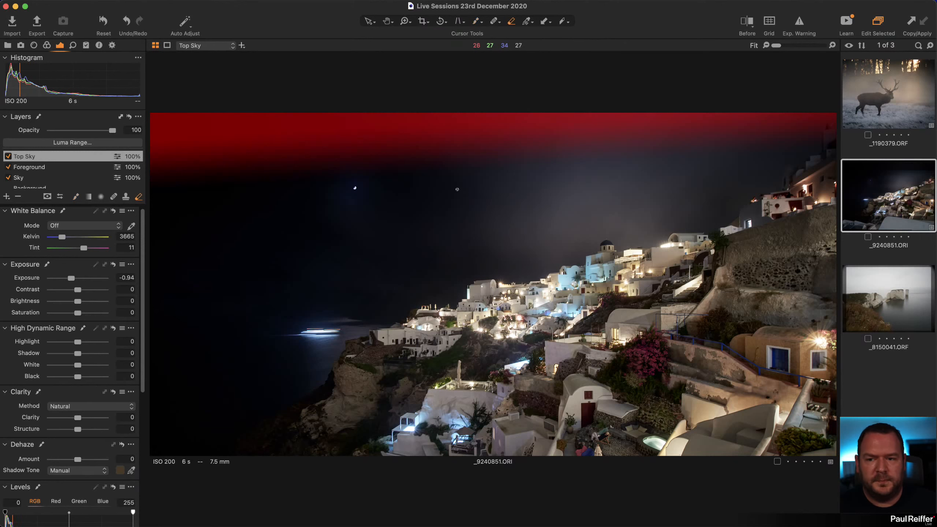
{"action": "right_click", "coordinate": [441, 191]}
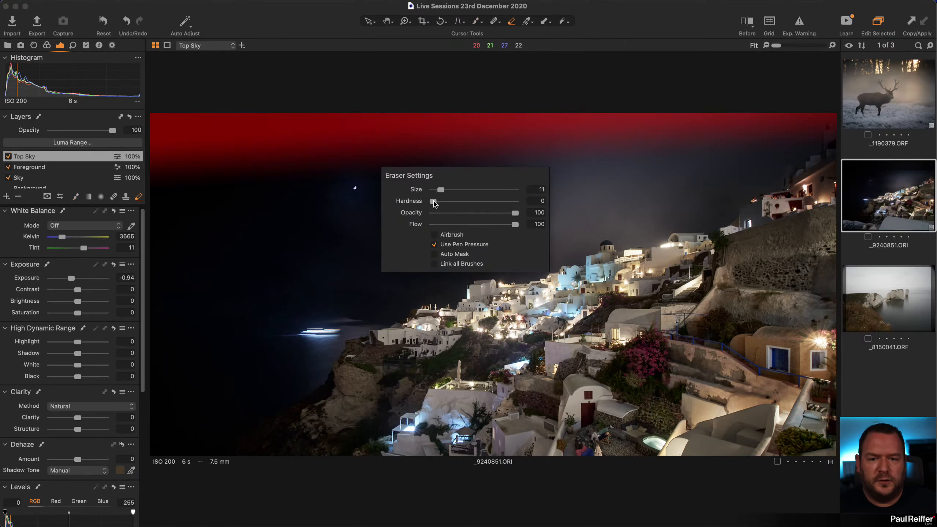
{"action": "left_click_drag", "start_coordinate": [441, 190], "coordinate": [455, 190]}
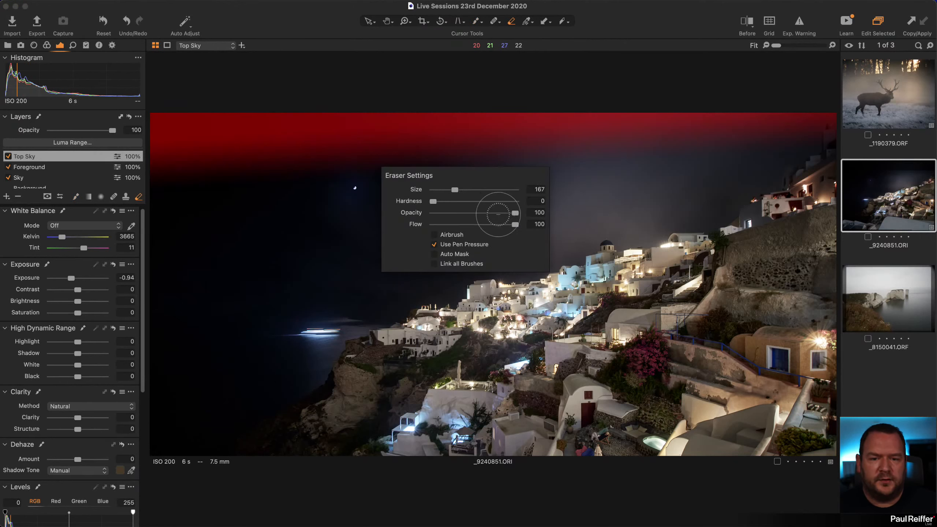
{"action": "left_click_drag", "start_coordinate": [515, 213], "coordinate": [513, 212]}
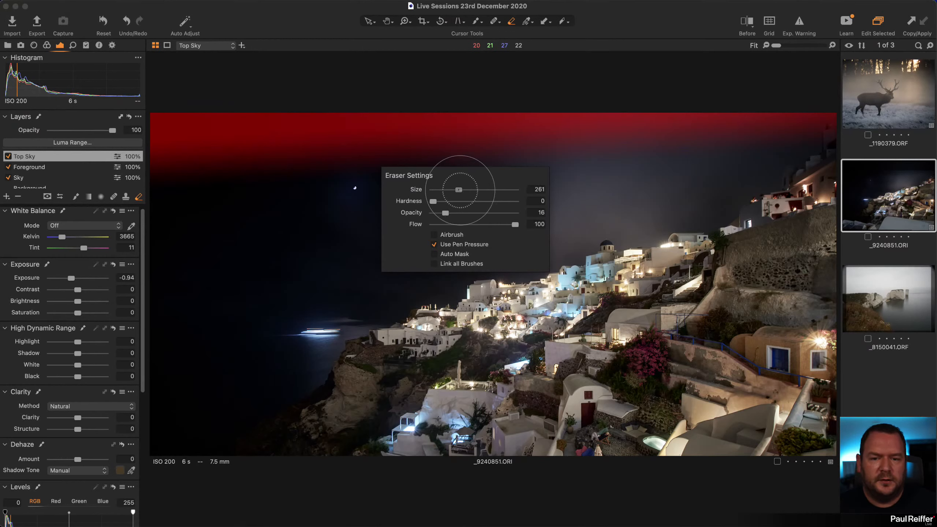
Softly erase the Top Sky mask over the hillside buildings in the photo's upper-right corner, and hide the mask overlay
{"action": "mouse_move", "coordinate": [788, 178]}
{"action": "left_mouse_down"}
{"action": "mouse_move", "coordinate": [770, 187]}
{"action": "mouse_move", "coordinate": [790, 157]}
{"action": "mouse_move", "coordinate": [866, 132]}
{"action": "left_mouse_up"}
{"action": "left_click_drag", "start_coordinate": [739, 183], "coordinate": [852, 142]}
{"action": "mouse_move", "coordinate": [804, 167]}
{"action": "left_mouse_down"}
{"action": "mouse_move", "coordinate": [822, 170]}
{"action": "mouse_move", "coordinate": [863, 95]}
{"action": "mouse_move", "coordinate": [857, 133]}
{"action": "mouse_move", "coordinate": [919, 33]}
{"action": "left_mouse_up"}
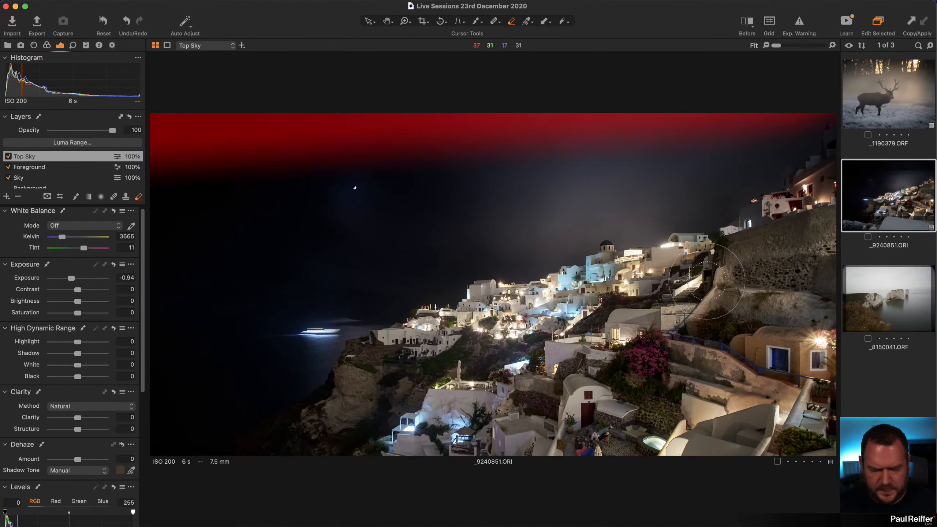
{"action": "key", "text": "m"}
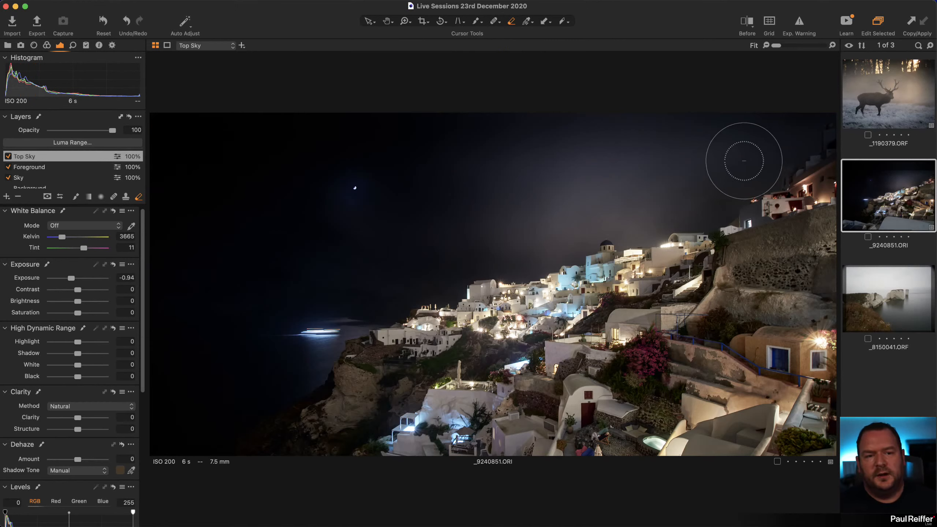
{"action": "left_click_drag", "start_coordinate": [738, 159], "coordinate": [834, 103]}
{"action": "left_click_drag", "start_coordinate": [750, 149], "coordinate": [875, 87]}
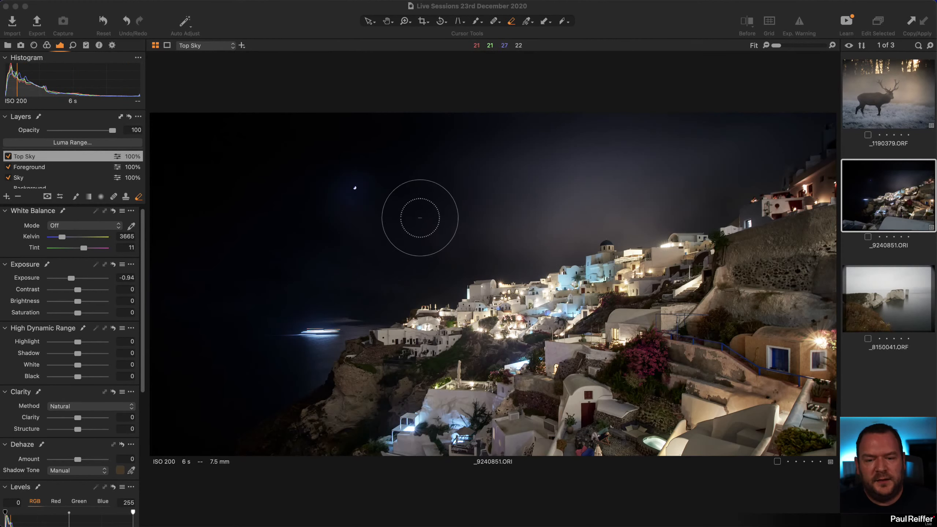
Set the Foreground layer's High Dynamic Range to Highlight -62, Shadow 26 and White -70 while viewing the lit village close up
{"action": "left_click", "coordinate": [274, 31]}
{"action": "key", "text": "z"}
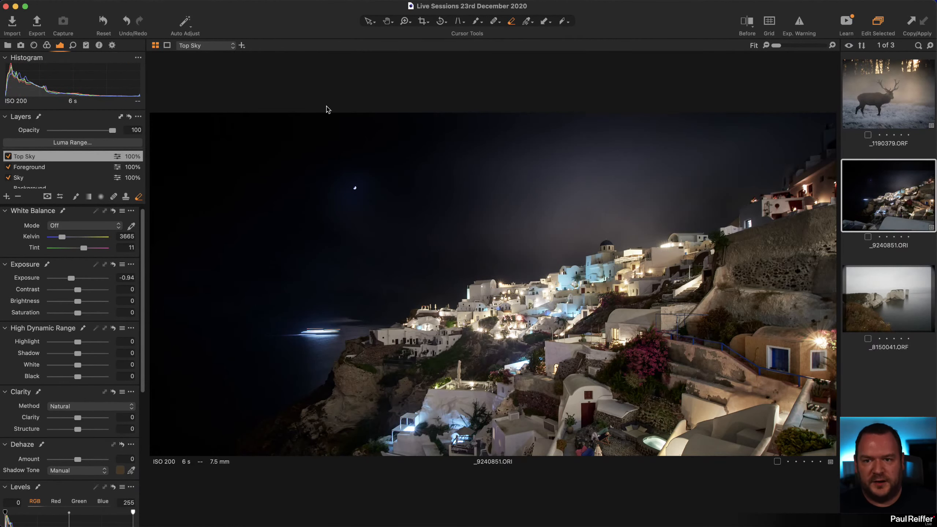
{"action": "left_click_drag", "start_coordinate": [379, 210], "coordinate": [625, 312]}
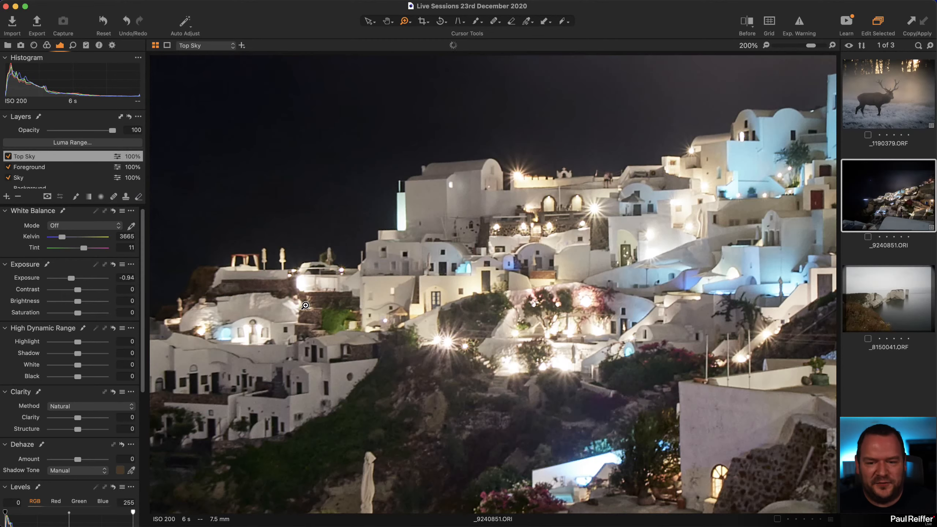
{"action": "left_click", "coordinate": [37, 168]}
{"action": "left_click_drag", "start_coordinate": [78, 366], "coordinate": [53, 344]}
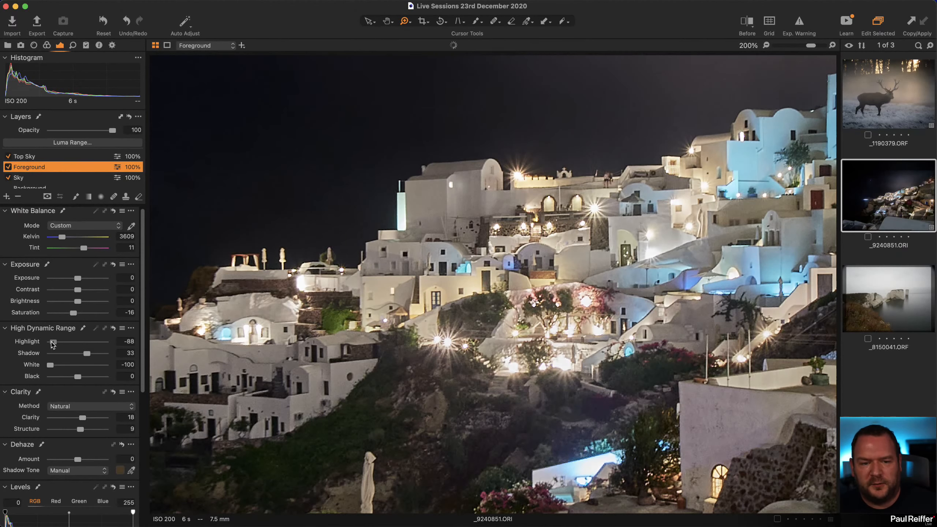
{"action": "left_click", "coordinate": [112, 328]}
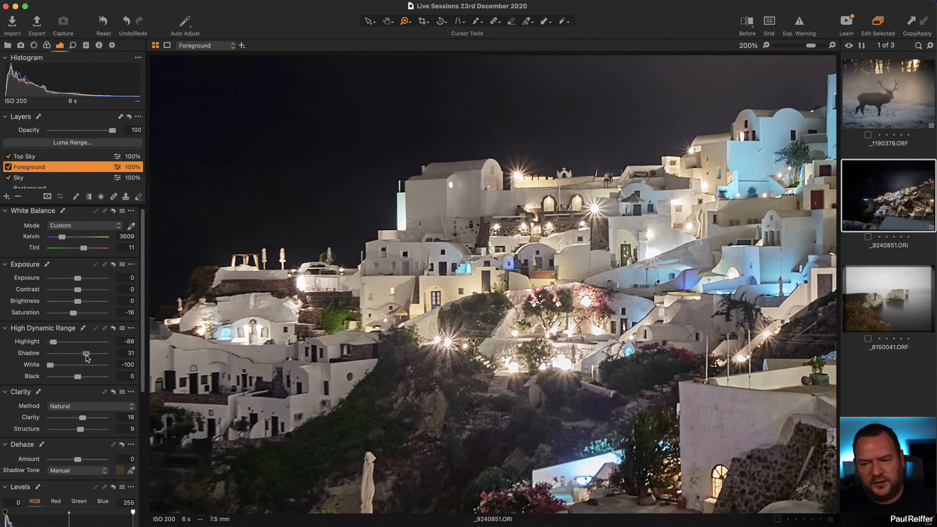
{"action": "left_click_drag", "start_coordinate": [86, 357], "coordinate": [58, 367]}
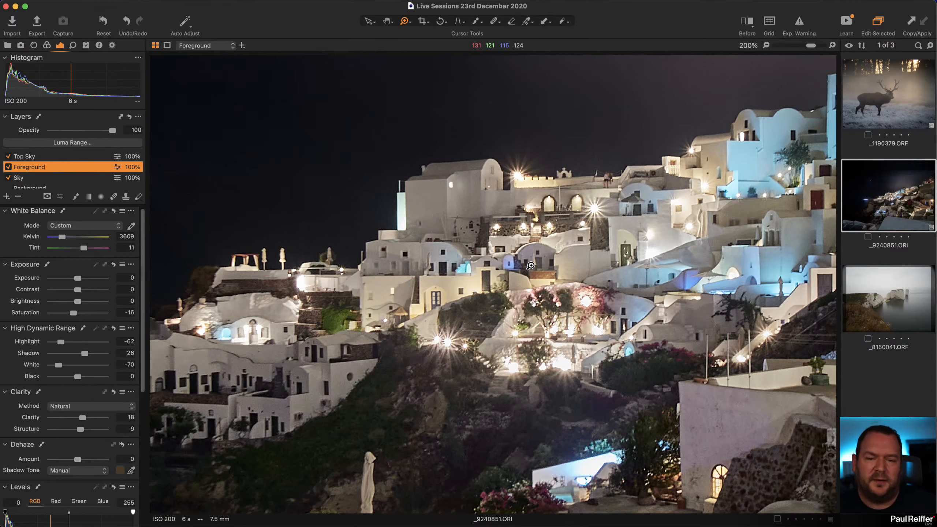
Preview the Foreground layer without its High Dynamic Range adjustments, and wipe the before/after split view across the whole photo
{"action": "left_click", "coordinate": [113, 328], "text": "alt"}
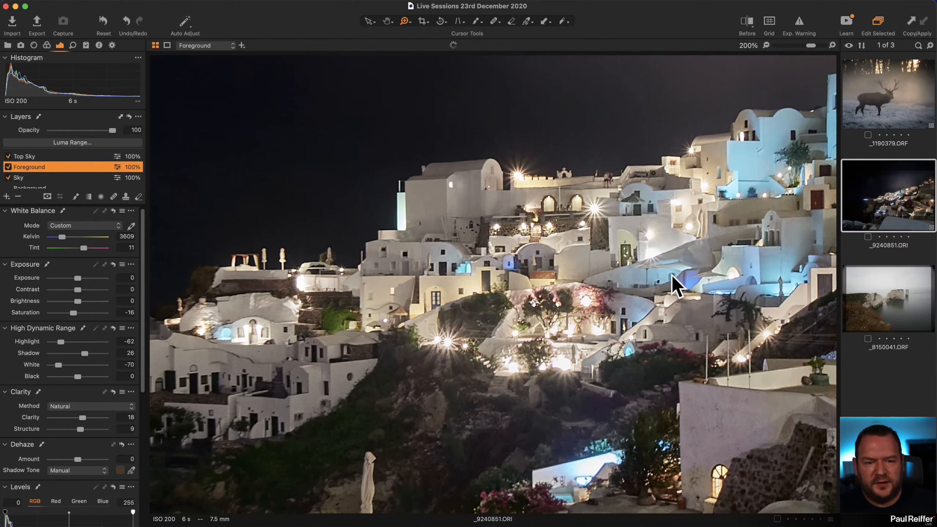
{"action": "left_click", "coordinate": [557, 269], "text": "alt"}
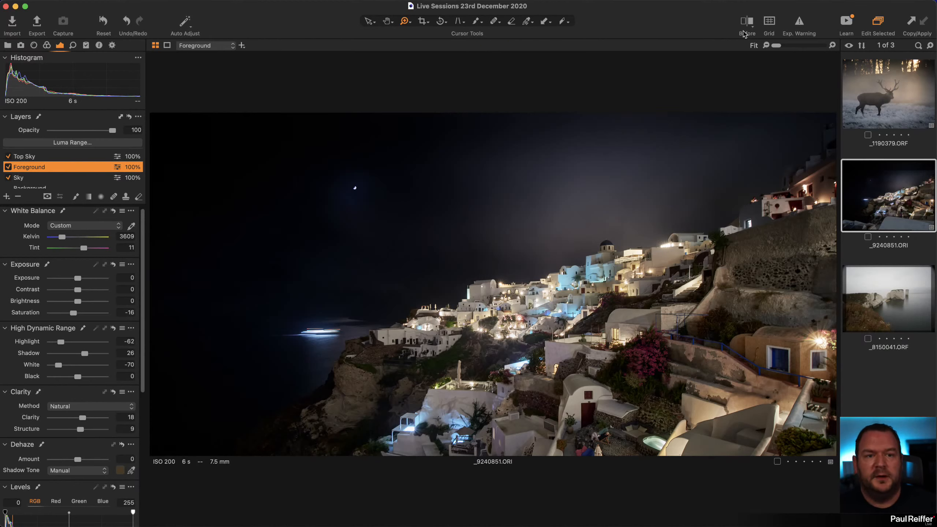
{"action": "left_click", "coordinate": [749, 24]}
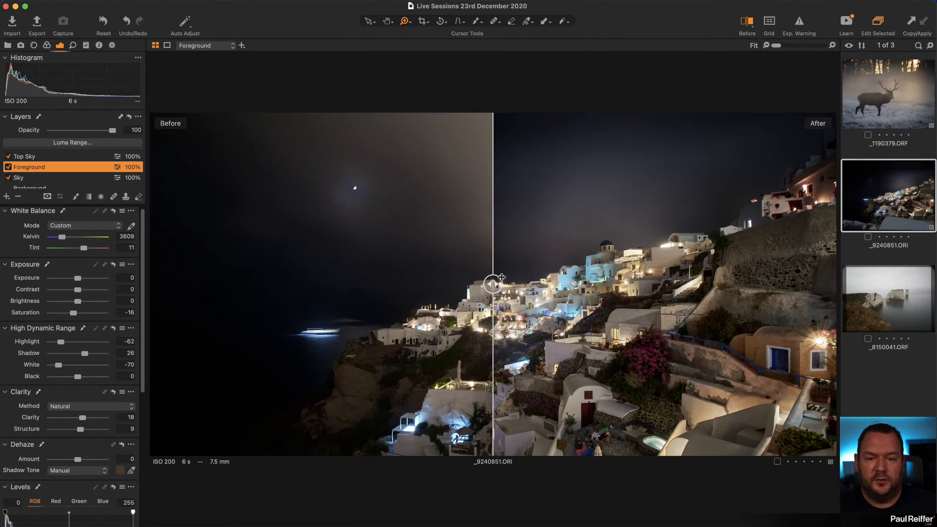
{"action": "left_click_drag", "start_coordinate": [493, 285], "coordinate": [124, 313]}
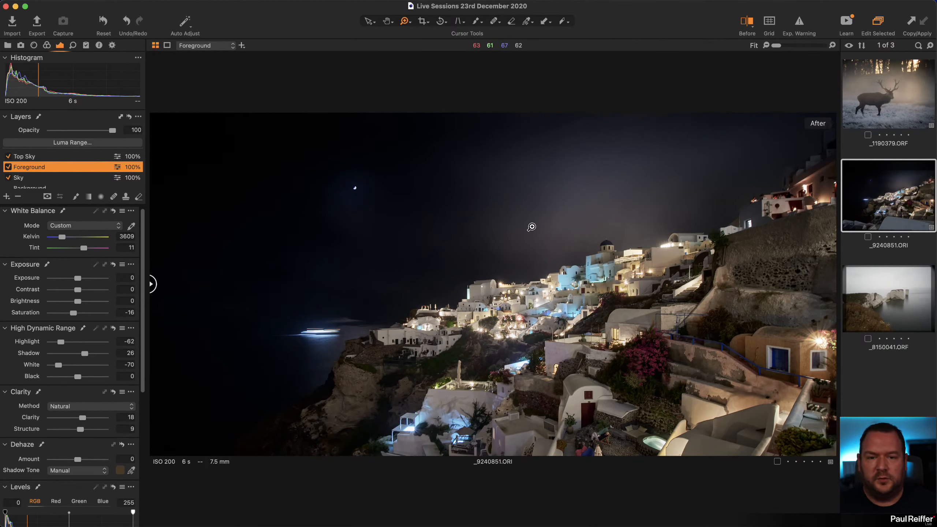
Brush the glowing central sky into the Top Sky mask at opacity 4 and flow 100, and compare it with the original
{"action": "key", "text": "b"}
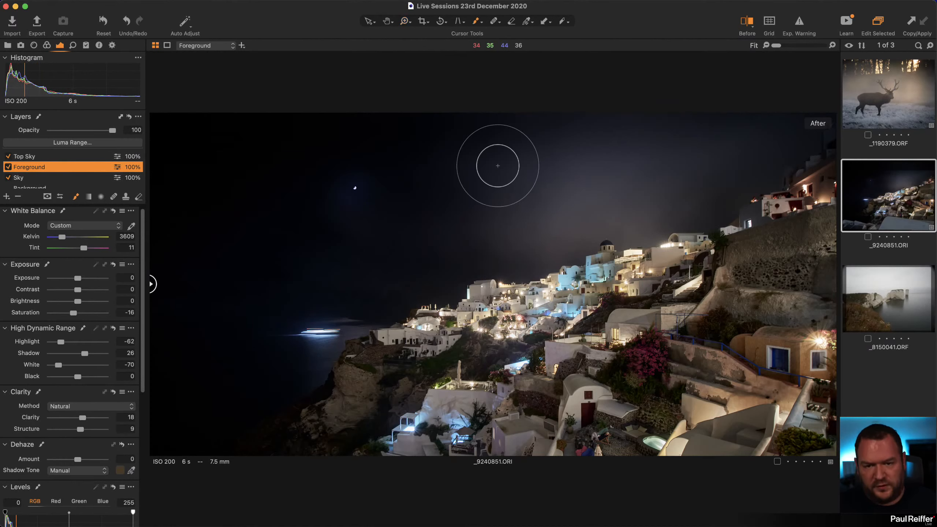
{"action": "right_click", "coordinate": [483, 159]}
{"action": "mouse_move", "coordinate": [527, 177]}
{"action": "left_mouse_down"}
{"action": "mouse_move", "coordinate": [456, 177]}
{"action": "mouse_move", "coordinate": [531, 188]}
{"action": "left_mouse_up"}
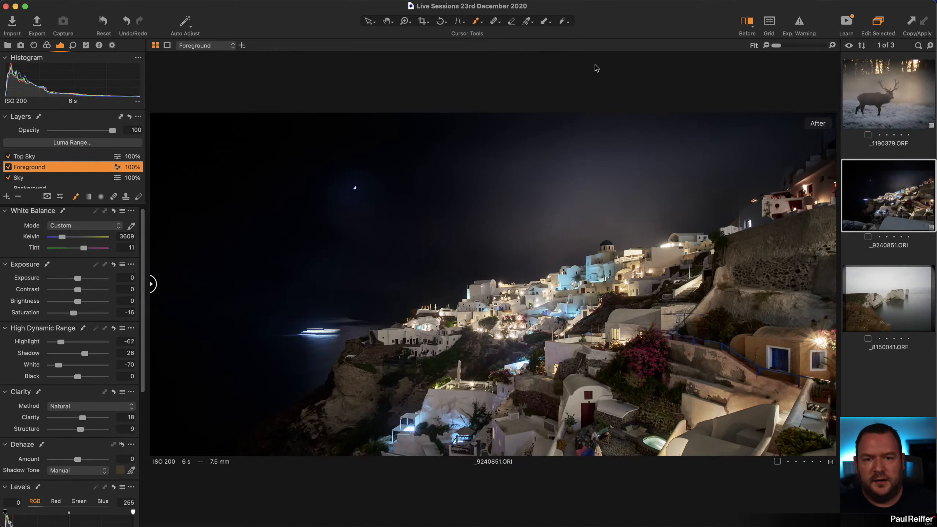
{"action": "left_click", "coordinate": [494, 140]}
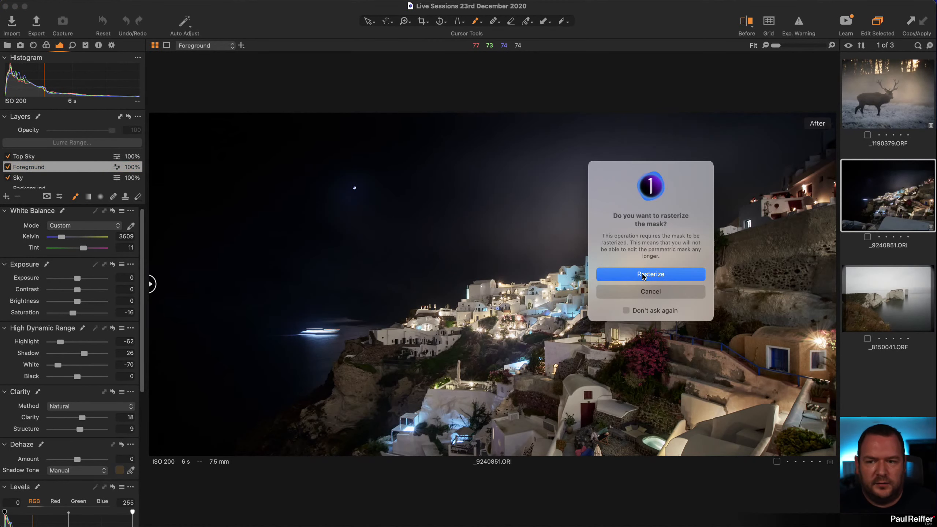
{"action": "left_click", "coordinate": [660, 291]}
{"action": "left_click", "coordinate": [44, 157]}
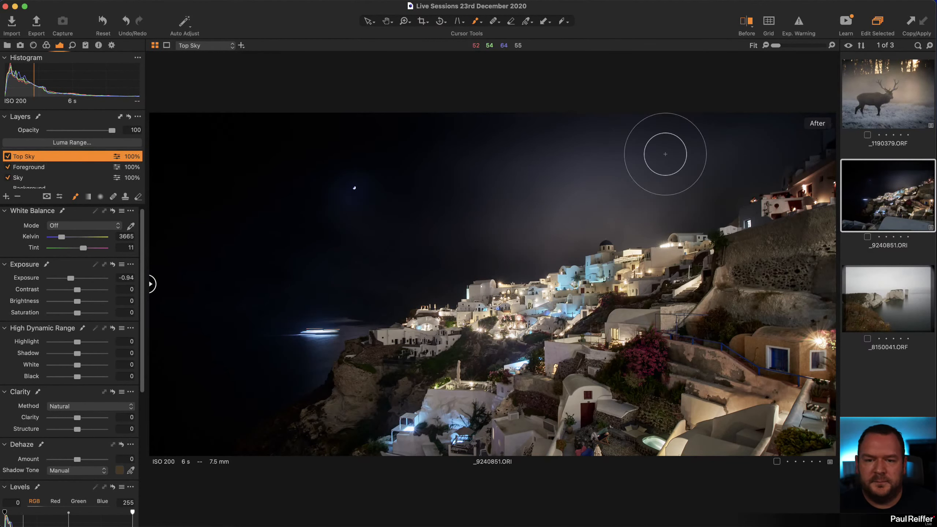
{"action": "mouse_move", "coordinate": [708, 131]}
{"action": "left_mouse_down"}
{"action": "mouse_move", "coordinate": [655, 150]}
{"action": "mouse_move", "coordinate": [595, 140]}
{"action": "mouse_move", "coordinate": [521, 169]}
{"action": "mouse_move", "coordinate": [385, 193]}
{"action": "left_mouse_up"}
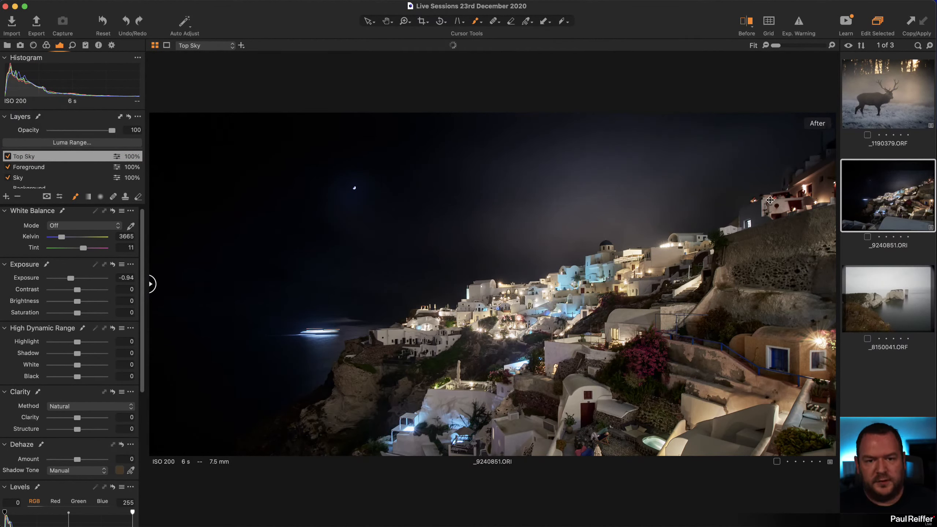
{"action": "right_click", "coordinate": [572, 167]}
{"action": "left_click_drag", "start_coordinate": [554, 191], "coordinate": [546, 193]}
{"action": "mouse_move", "coordinate": [484, 114]}
{"action": "left_mouse_down"}
{"action": "mouse_move", "coordinate": [477, 120]}
{"action": "mouse_move", "coordinate": [490, 155]}
{"action": "mouse_move", "coordinate": [768, 85]}
{"action": "mouse_move", "coordinate": [420, 189]}
{"action": "left_mouse_up"}
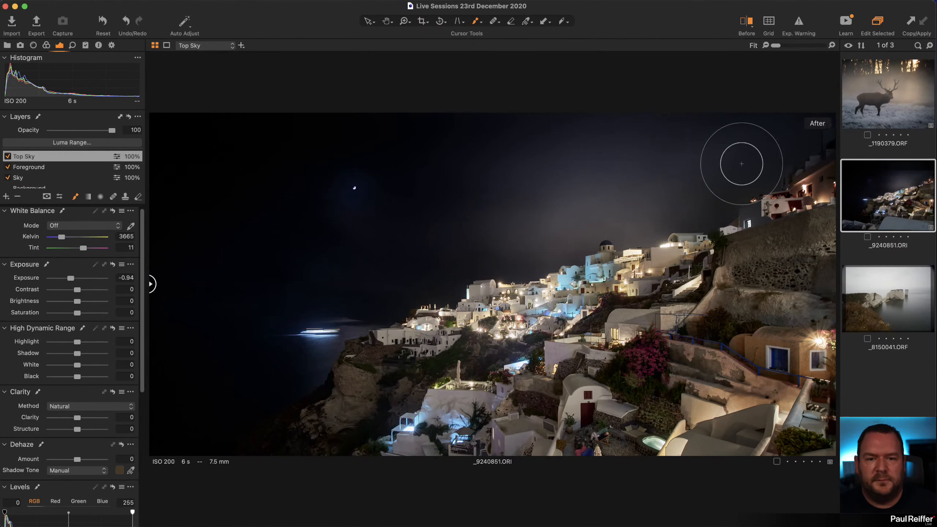
{"action": "mouse_move", "coordinate": [660, 155]}
{"action": "left_mouse_down"}
{"action": "mouse_move", "coordinate": [594, 204]}
{"action": "mouse_move", "coordinate": [506, 226]}
{"action": "mouse_move", "coordinate": [587, 248]}
{"action": "mouse_move", "coordinate": [641, 248]}
{"action": "left_mouse_up"}
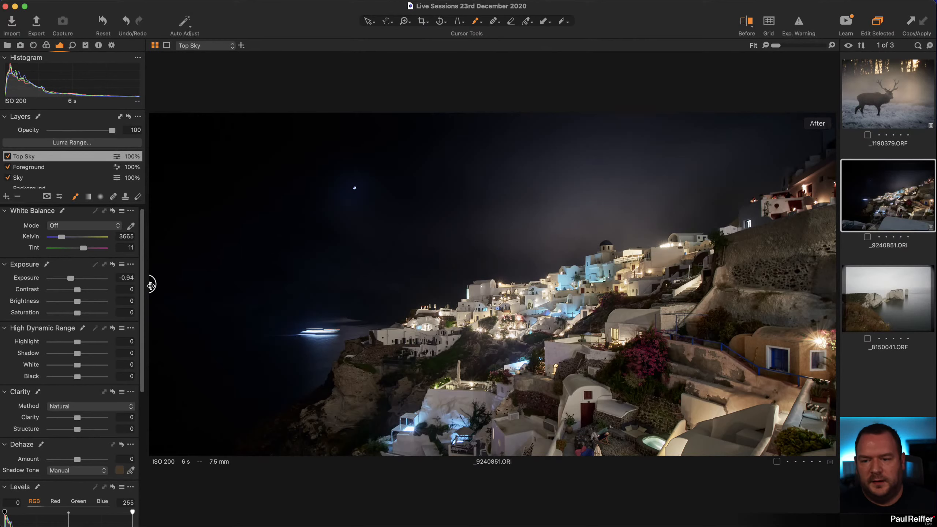
{"action": "left_click_drag", "start_coordinate": [151, 285], "coordinate": [152, 369]}
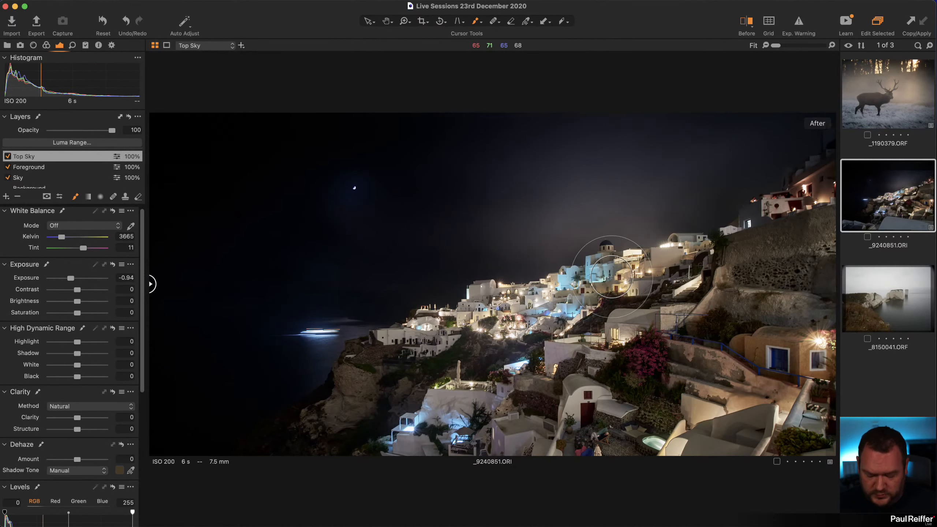
Add a new adjustment layer named Buildings for the houses below the blue dome
{"action": "key", "text": "z"}
{"action": "left_click_drag", "start_coordinate": [500, 207], "coordinate": [743, 350]}
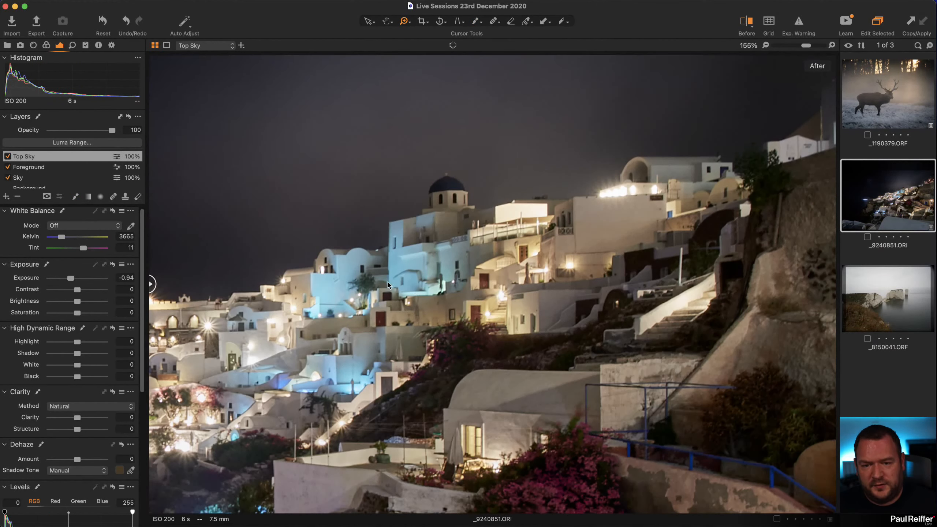
{"action": "left_click", "coordinate": [6, 198]}
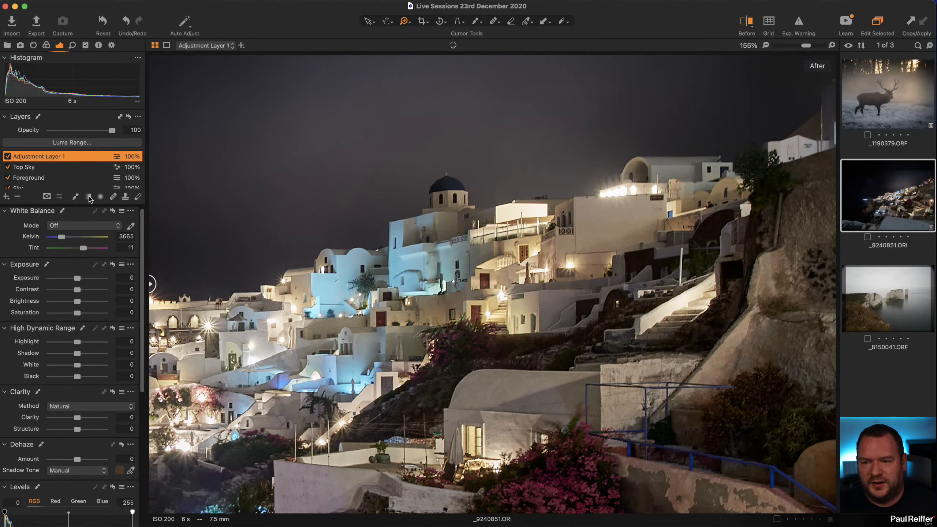
{"action": "double_click", "coordinate": [29, 156]}
{"action": "type", "text": "Bu"}
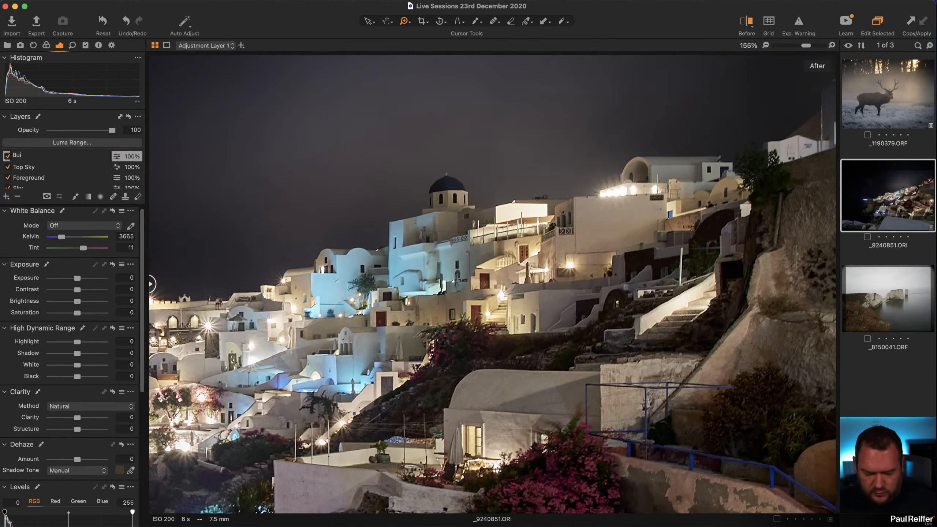
{"action": "type", "text": "ildings"}
{"action": "key", "text": "Return"}
Raise the brush opacity, set the Buildings layer's Brightness to 15 and brush the houses below the blue dome into its mask
{"action": "key", "text": "b"}
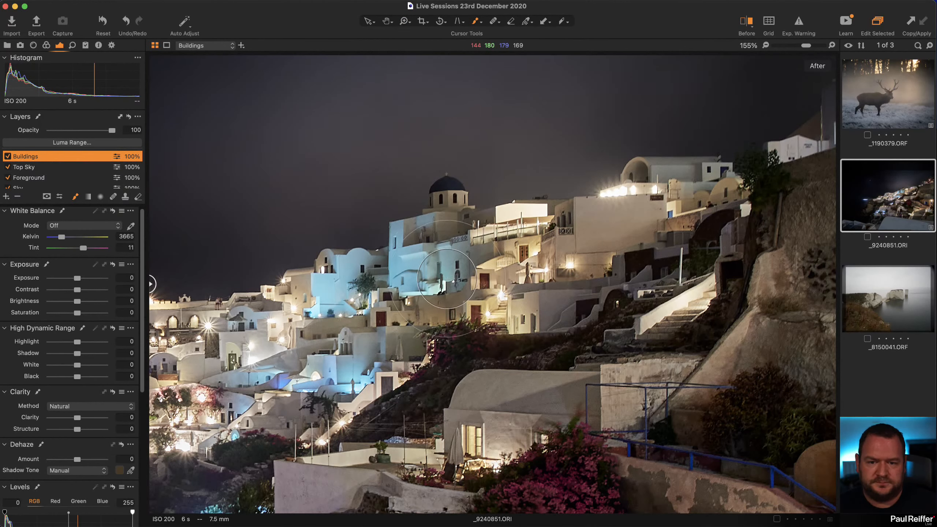
{"action": "right_click", "coordinate": [447, 267]}
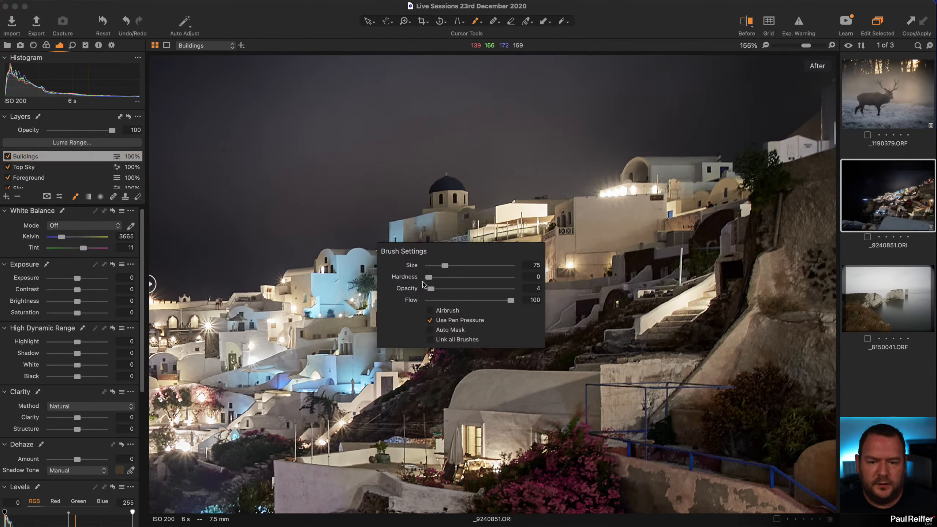
{"action": "left_click_drag", "start_coordinate": [431, 289], "coordinate": [501, 294]}
{"action": "left_click", "coordinate": [370, 235]}
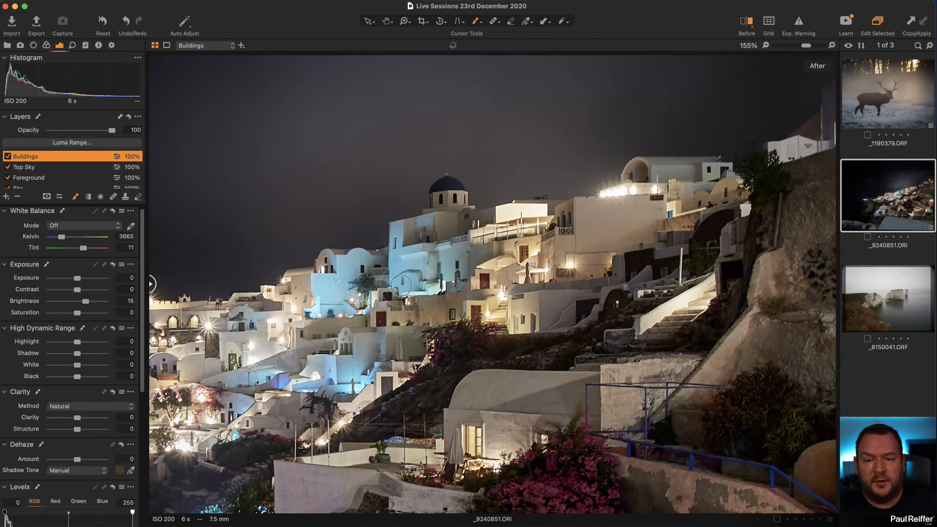
{"action": "mouse_move", "coordinate": [417, 232]}
{"action": "left_mouse_down"}
{"action": "mouse_move", "coordinate": [381, 276]}
{"action": "mouse_move", "coordinate": [431, 268]}
{"action": "mouse_move", "coordinate": [453, 198]}
{"action": "mouse_move", "coordinate": [429, 274]}
{"action": "mouse_move", "coordinate": [403, 291]}
{"action": "mouse_move", "coordinate": [312, 304]}
{"action": "mouse_move", "coordinate": [339, 265]}
{"action": "mouse_move", "coordinate": [393, 261]}
{"action": "mouse_move", "coordinate": [288, 333]}
{"action": "mouse_move", "coordinate": [284, 365]}
{"action": "mouse_move", "coordinate": [327, 388]}
{"action": "mouse_move", "coordinate": [251, 389]}
{"action": "mouse_move", "coordinate": [392, 351]}
{"action": "mouse_move", "coordinate": [341, 367]}
{"action": "mouse_move", "coordinate": [390, 346]}
{"action": "mouse_move", "coordinate": [469, 288]}
{"action": "mouse_move", "coordinate": [402, 330]}
{"action": "mouse_move", "coordinate": [529, 265]}
{"action": "mouse_move", "coordinate": [514, 299]}
{"action": "mouse_move", "coordinate": [476, 299]}
{"action": "left_mouse_up"}
{"action": "right_click", "coordinate": [492, 287]}
{"action": "mouse_move", "coordinate": [409, 240]}
{"action": "left_mouse_down"}
{"action": "mouse_move", "coordinate": [381, 277]}
{"action": "mouse_move", "coordinate": [428, 265]}
{"action": "left_mouse_up"}
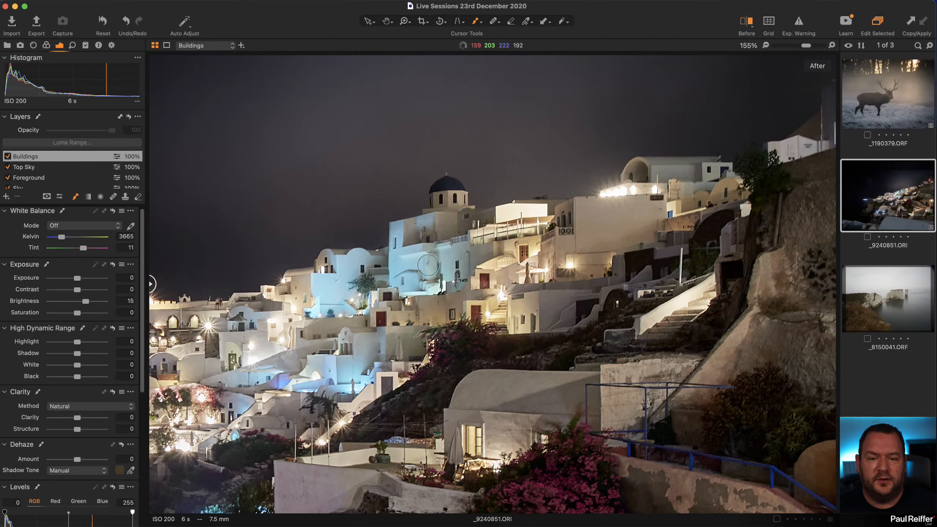
{"action": "mouse_move", "coordinate": [475, 287]}
{"action": "left_mouse_down"}
{"action": "mouse_move", "coordinate": [391, 259]}
{"action": "mouse_move", "coordinate": [441, 257]}
{"action": "left_mouse_up"}
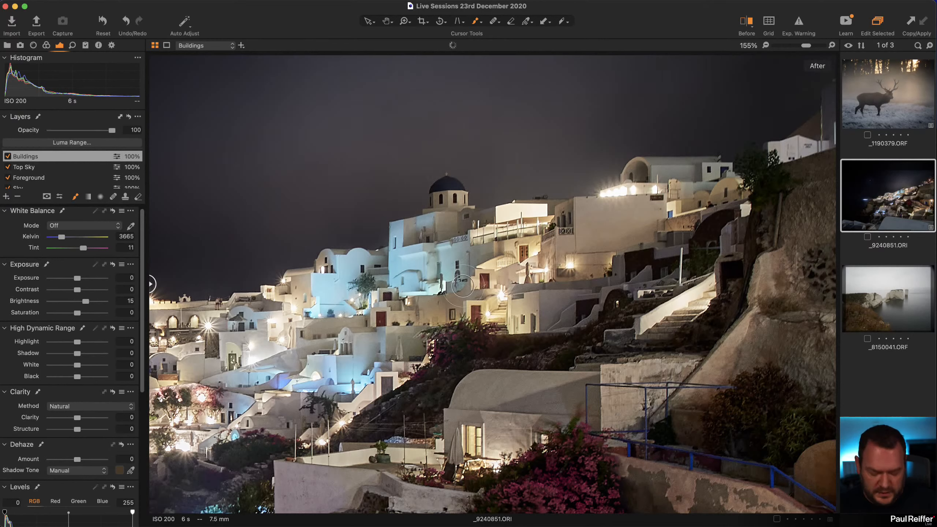
Display the Buildings mask over the houses, and compare the photo with the Buildings layer switched off and on
{"action": "key", "text": "m"}
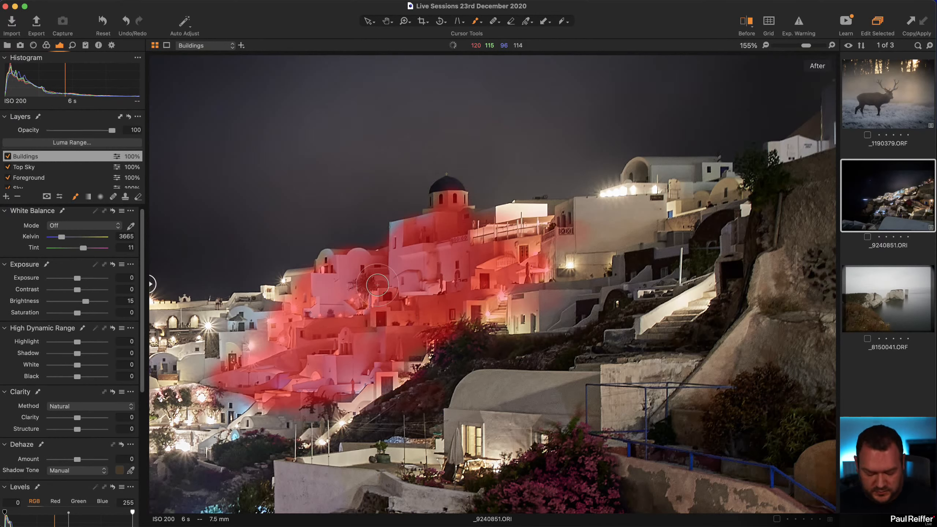
{"action": "key", "text": "m"}
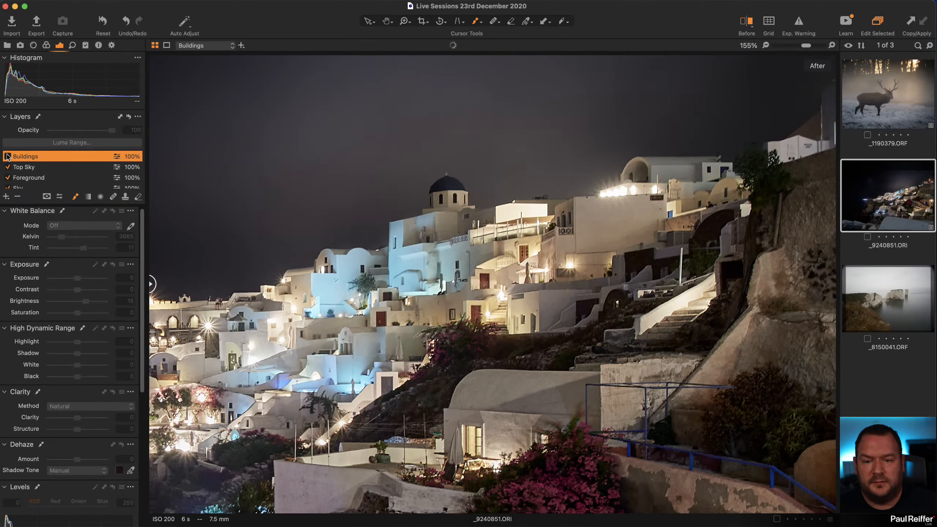
{"action": "left_click", "coordinate": [7, 156]}
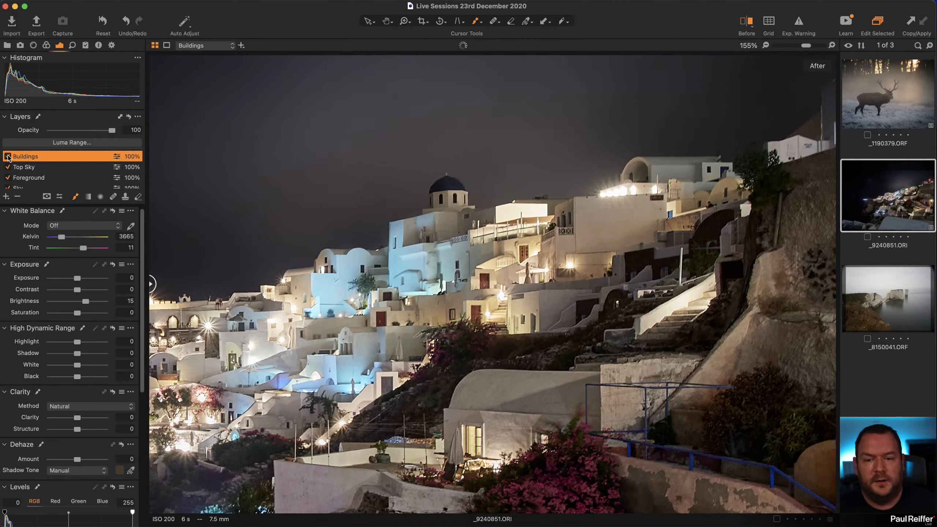
Erase the Buildings mask from the sky along the rooflines, using a smaller soft eraser at opacity 96 and flow 100
{"action": "key", "text": "e"}
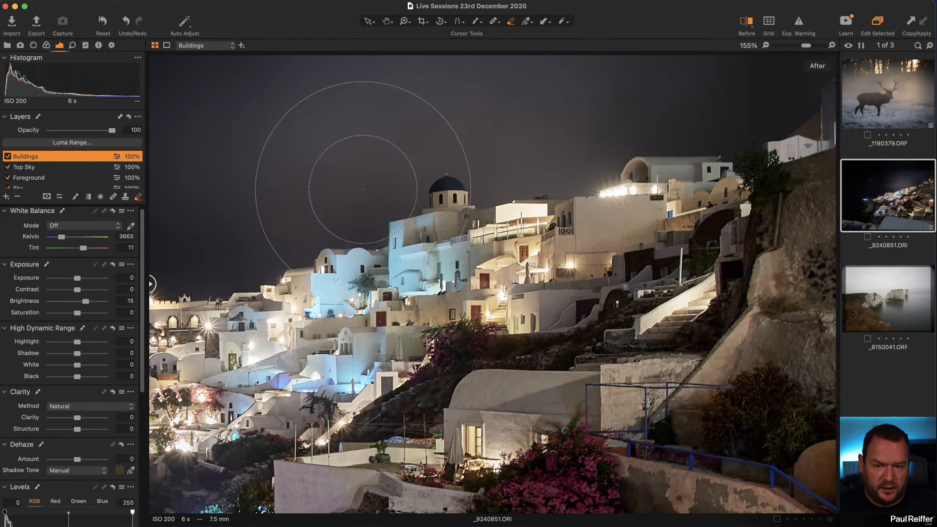
{"action": "right_click", "coordinate": [360, 182]}
{"action": "left_click_drag", "start_coordinate": [348, 206], "coordinate": [413, 206]}
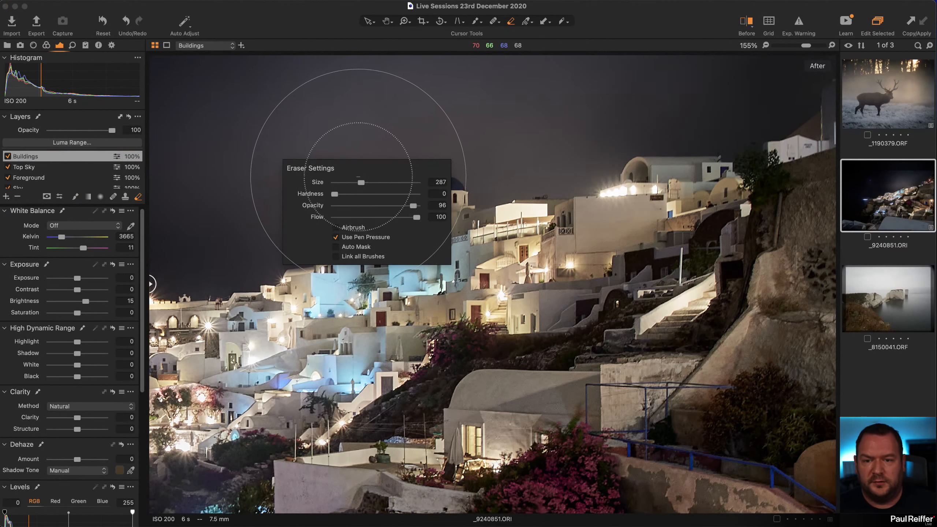
{"action": "left_click_drag", "start_coordinate": [361, 182], "coordinate": [342, 183]}
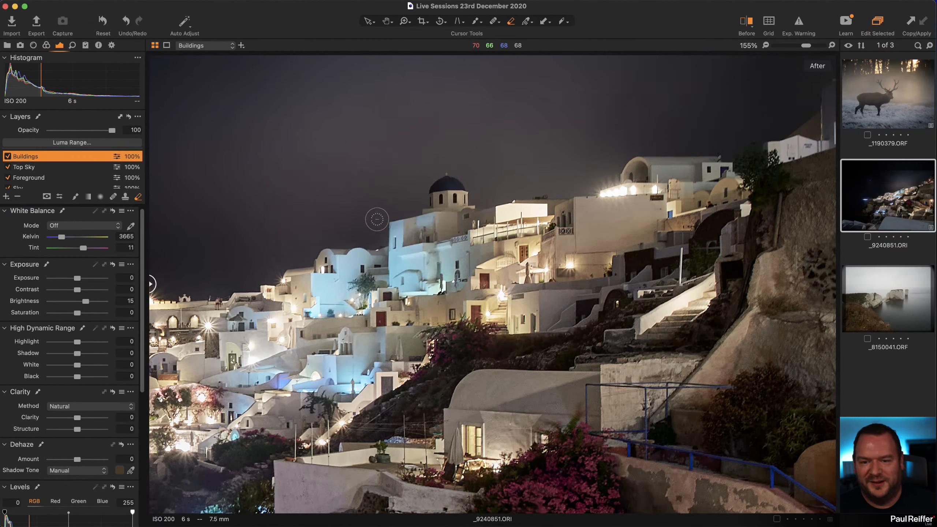
{"action": "mouse_move", "coordinate": [377, 219]}
{"action": "left_mouse_down"}
{"action": "mouse_move", "coordinate": [382, 243]}
{"action": "mouse_move", "coordinate": [376, 203]}
{"action": "left_mouse_up"}
{"action": "left_click_drag", "start_coordinate": [377, 241], "coordinate": [367, 184]}
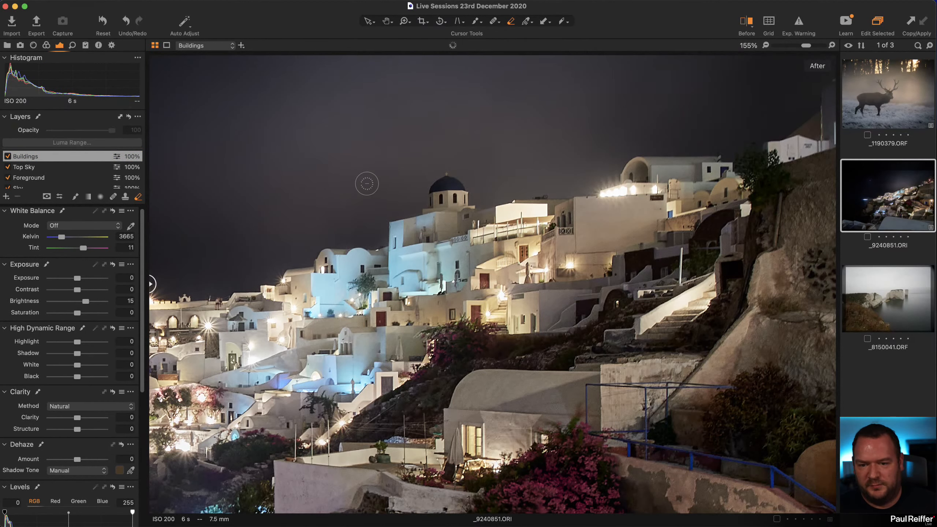
{"action": "left_click_drag", "start_coordinate": [348, 244], "coordinate": [301, 250]}
Review the whole village photo and the deer photo against their originals in the before/after split view
{"action": "key", "text": "z"}
{"action": "left_click", "coordinate": [460, 225], "text": "alt"}
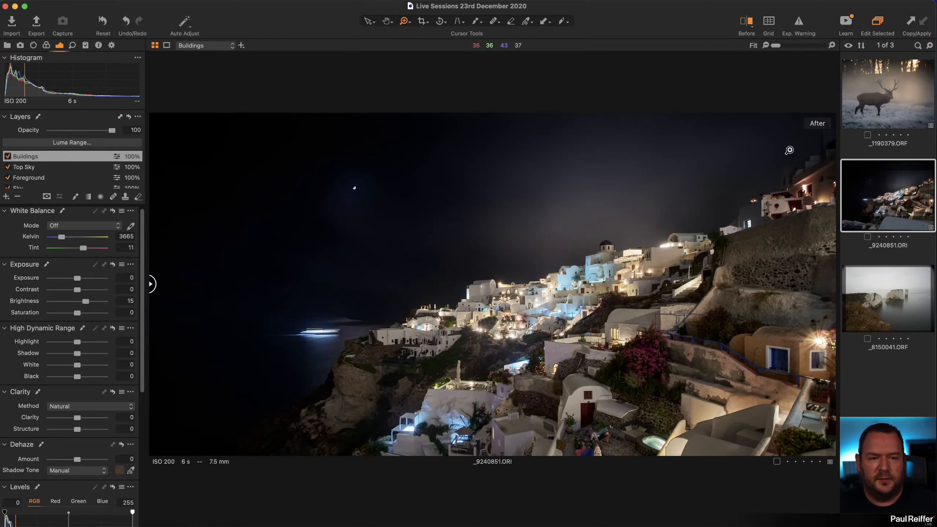
{"action": "left_click", "coordinate": [888, 93]}
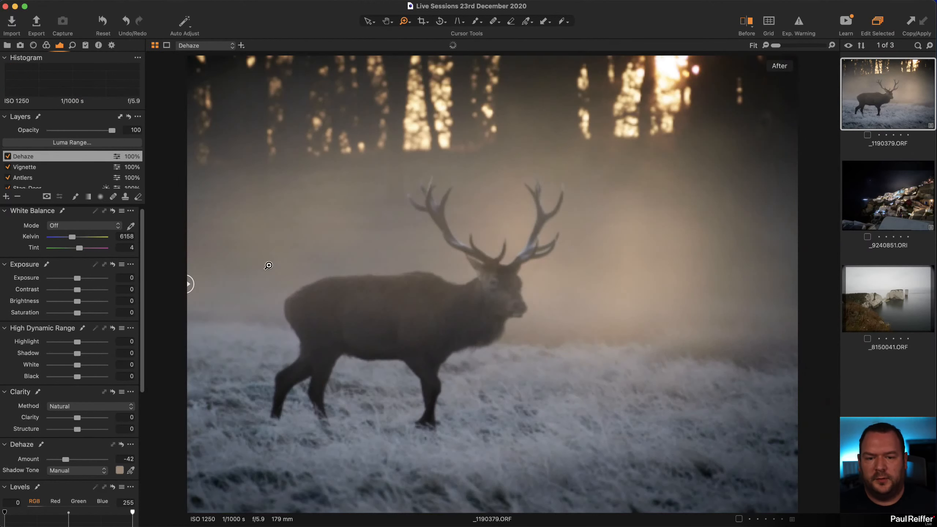
{"action": "left_click_drag", "start_coordinate": [587, 311], "coordinate": [102, 347]}
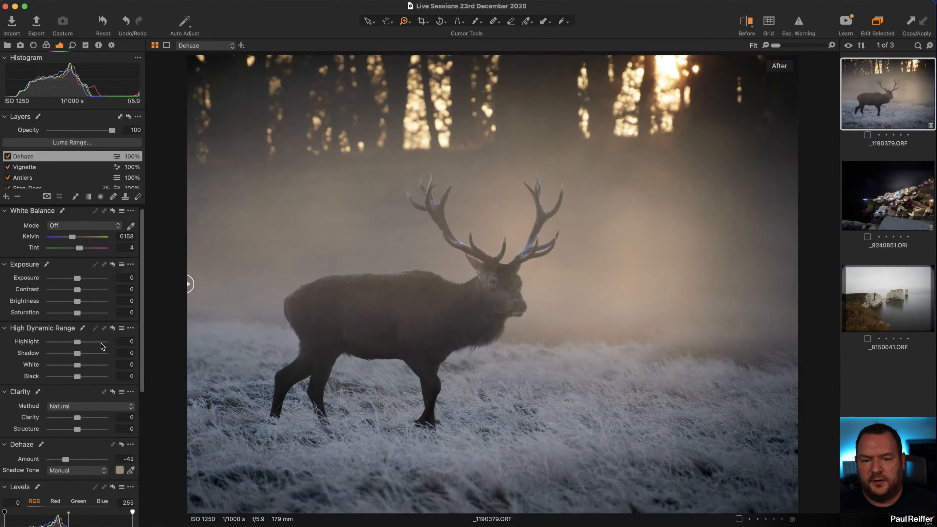
{"action": "left_click", "coordinate": [878, 209]}
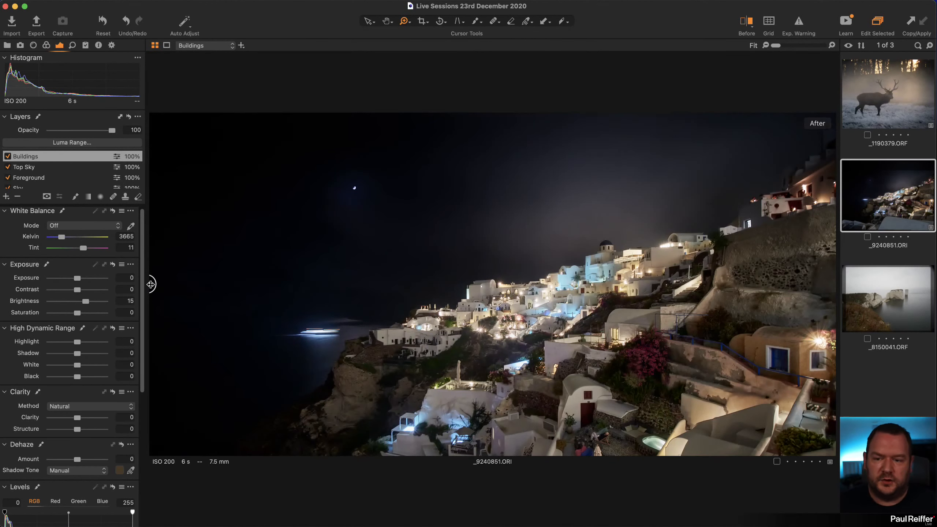
{"action": "left_click_drag", "start_coordinate": [149, 284], "coordinate": [102, 370]}
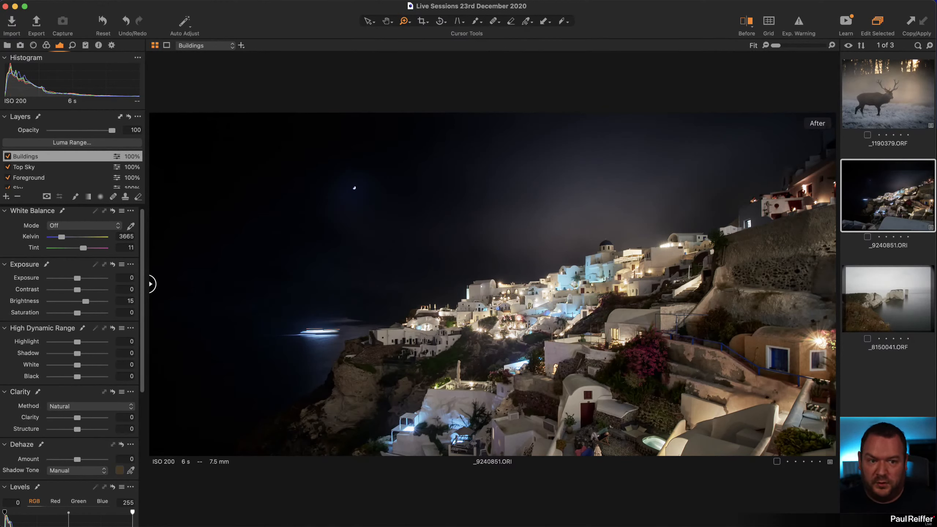
Open the five-photo user collection that follows the current one, and show alpe_devero_1 with its layers and adjustments
{"action": "left_click", "coordinate": [7, 45]}
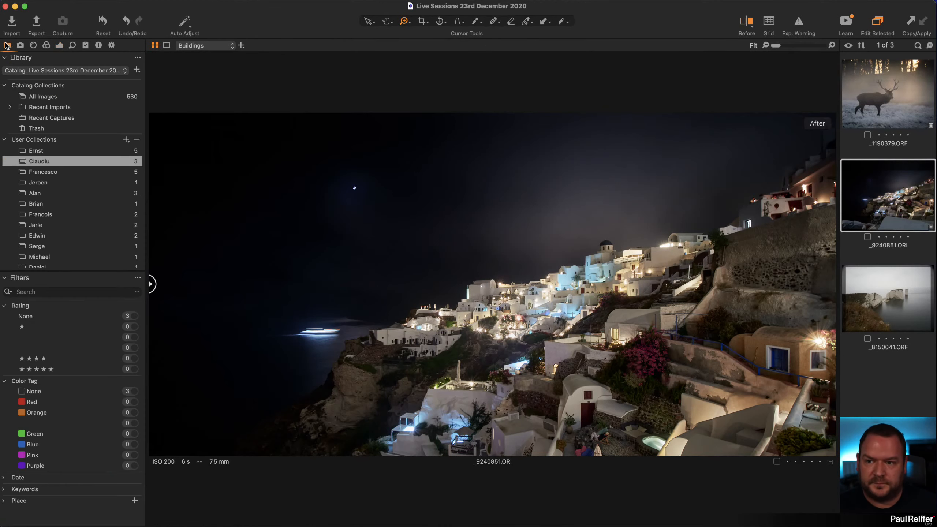
{"action": "left_click", "coordinate": [54, 173]}
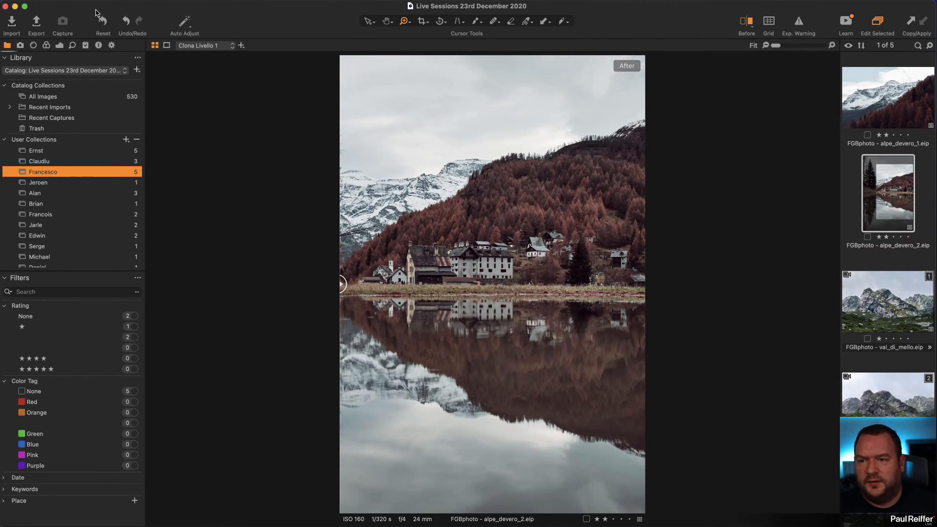
{"action": "left_click", "coordinate": [59, 45]}
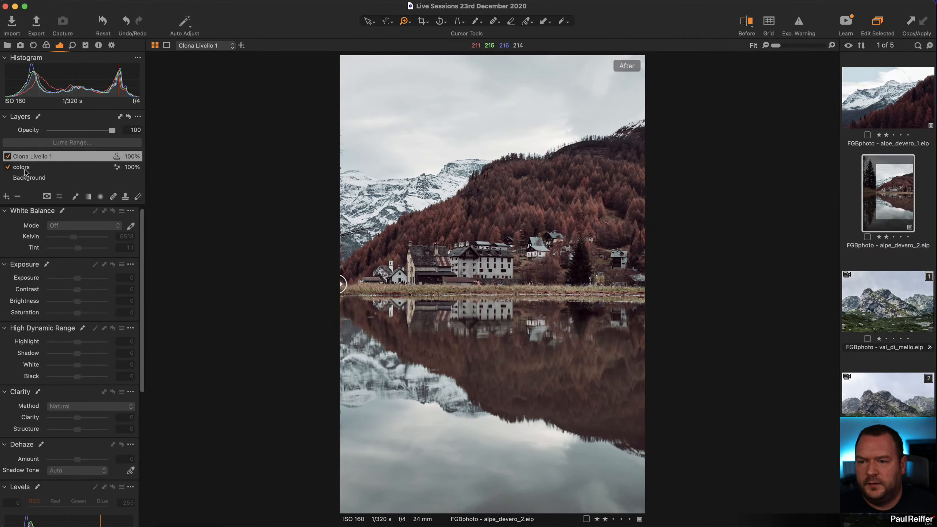
{"action": "key", "text": "Up"}
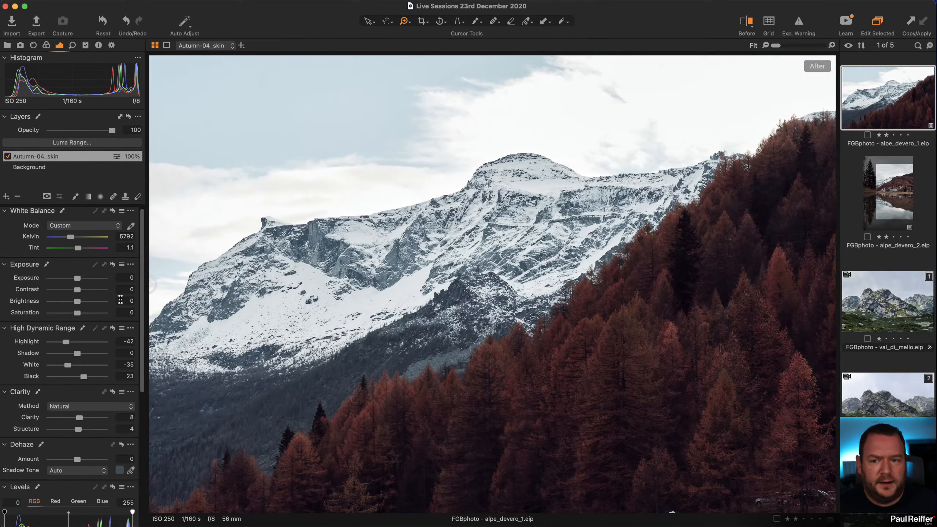
Compare alpe_devero_1 and alpe_devero_2 with their originals in the before/after split view
{"action": "left_click_drag", "start_coordinate": [152, 286], "coordinate": [389, 405]}
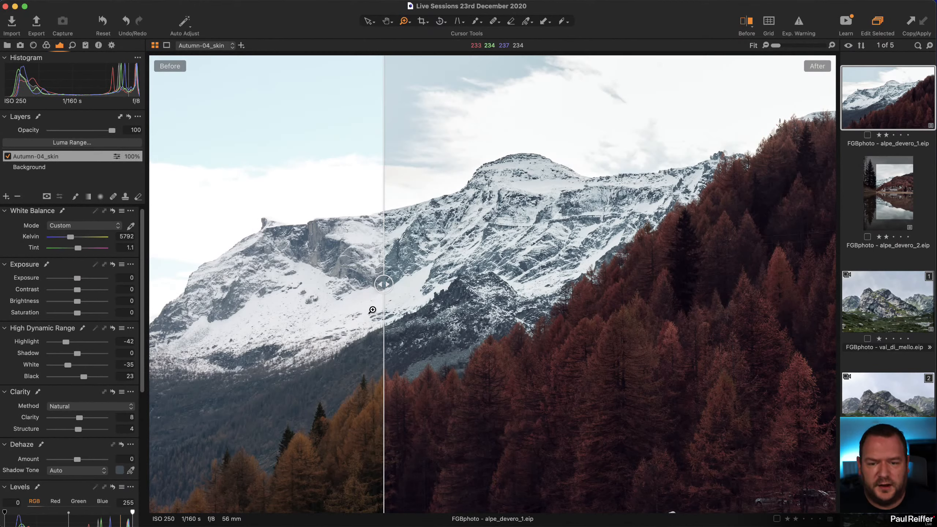
{"action": "left_click_drag", "start_coordinate": [382, 284], "coordinate": [150, 319]}
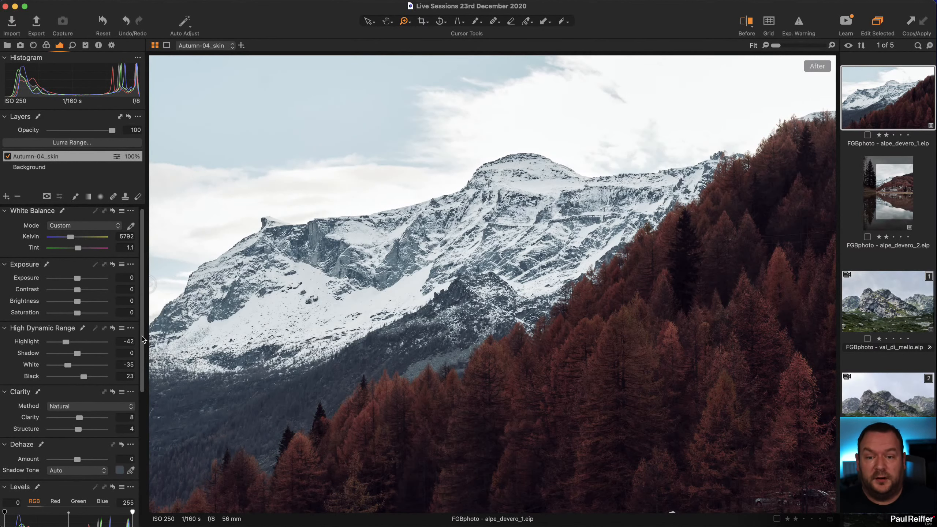
{"action": "left_click", "coordinate": [896, 198]}
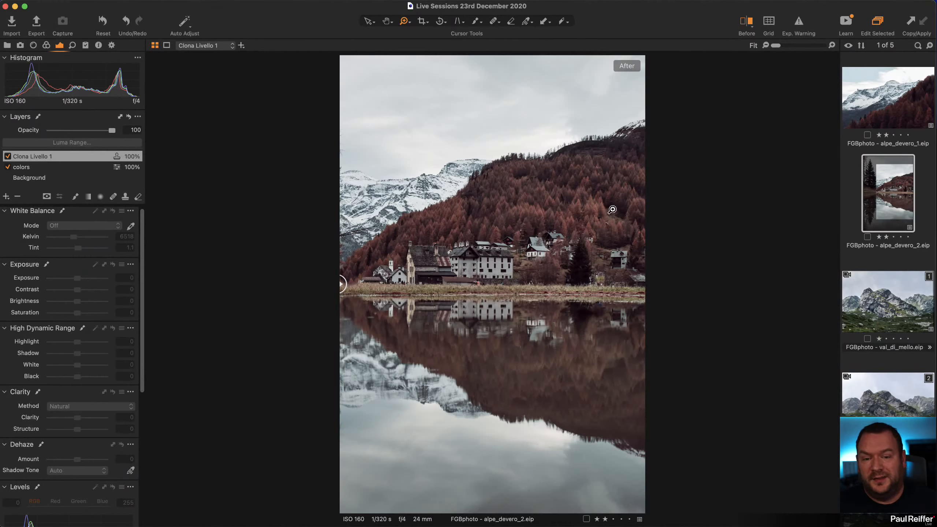
{"action": "left_click_drag", "start_coordinate": [341, 288], "coordinate": [391, 286]}
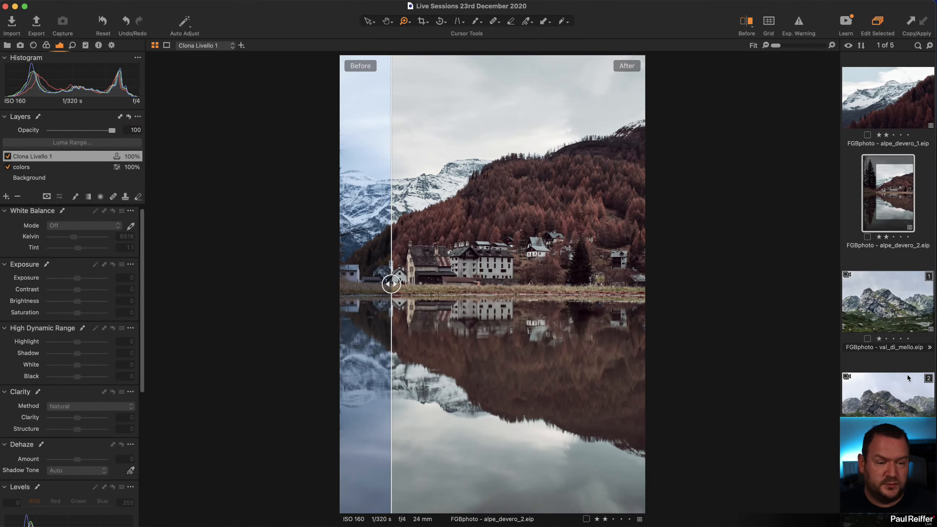
Compare the two variants of val_di_mello, and delete the unedited variant 2
{"action": "left_click", "coordinate": [886, 315]}
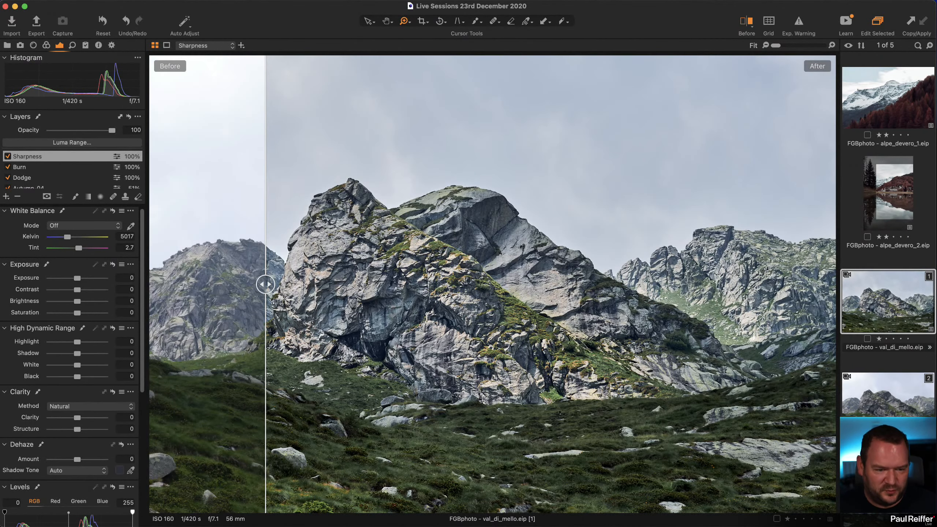
{"action": "left_click", "coordinate": [893, 411]}
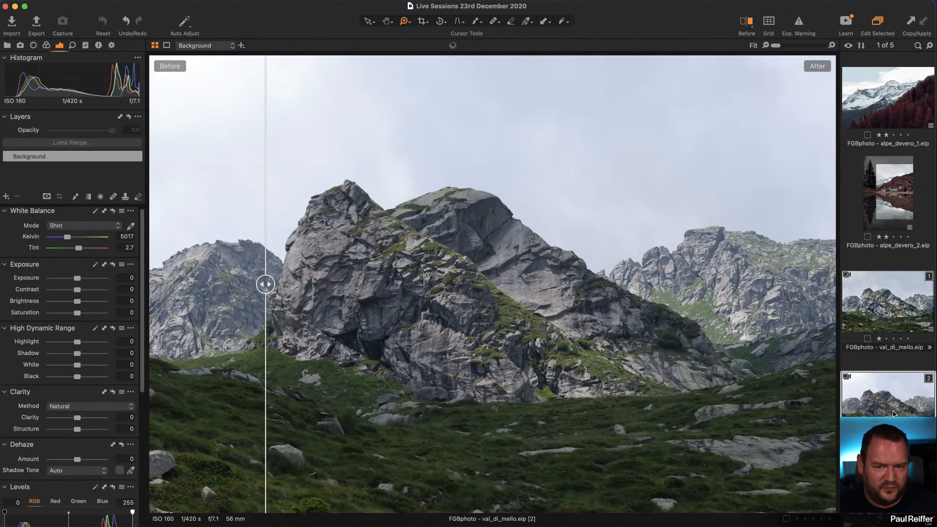
{"action": "left_click", "coordinate": [887, 323]}
{"action": "scroll", "coordinate": [897, 372], "scroll_direction": "down", "scroll_amount": 2}
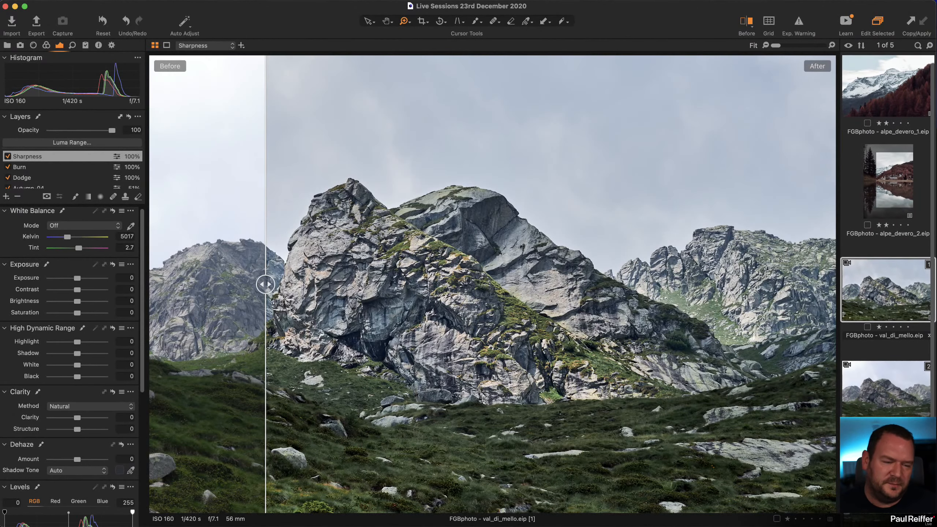
{"action": "left_click", "coordinate": [896, 373]}
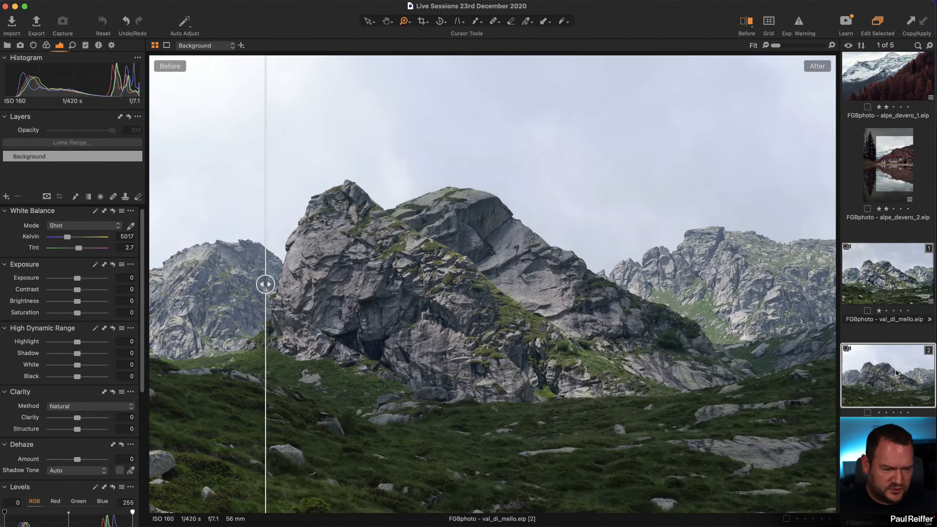
{"action": "key", "text": "super+BackSpace"}
Compare val_di_mello_2 and alpe_devero_2 with their originals in split view, and return to val_di_mello
{"action": "left_click", "coordinate": [892, 406]}
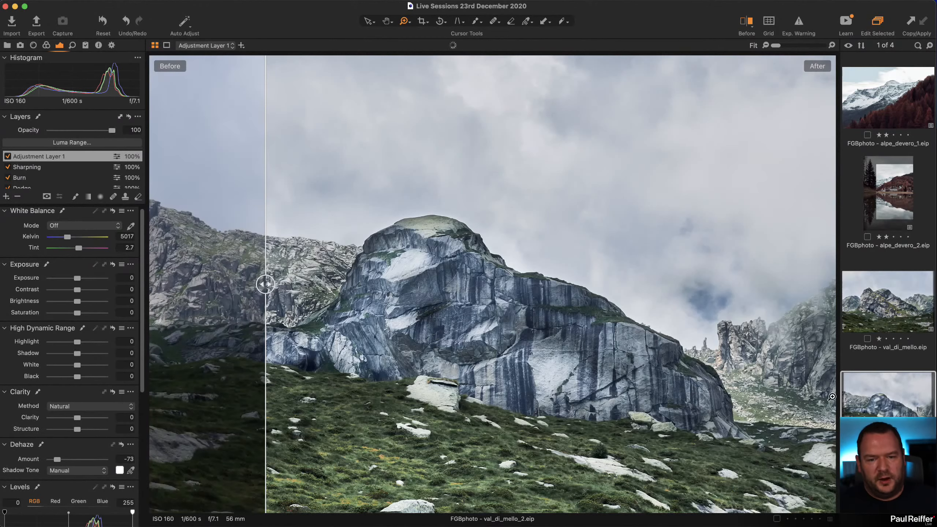
{"action": "left_click_drag", "start_coordinate": [265, 307], "coordinate": [209, 357]}
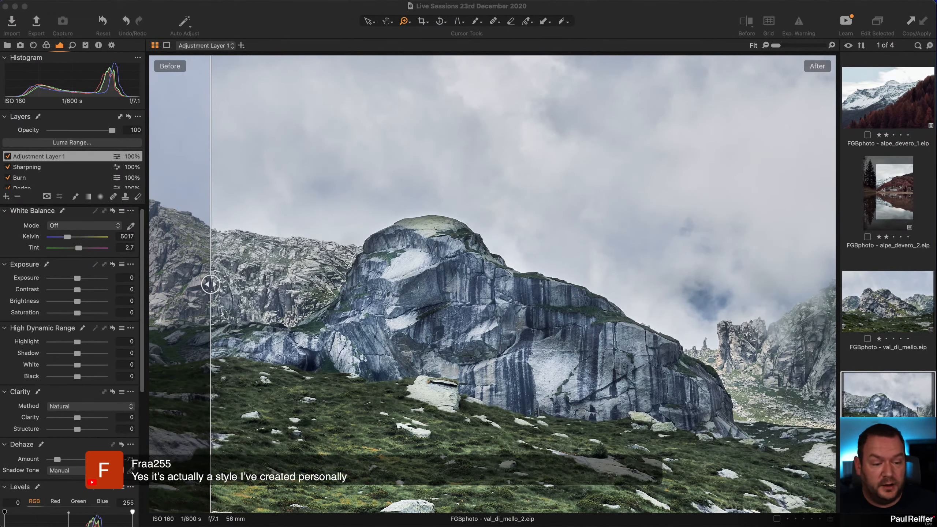
{"action": "left_click", "coordinate": [873, 210]}
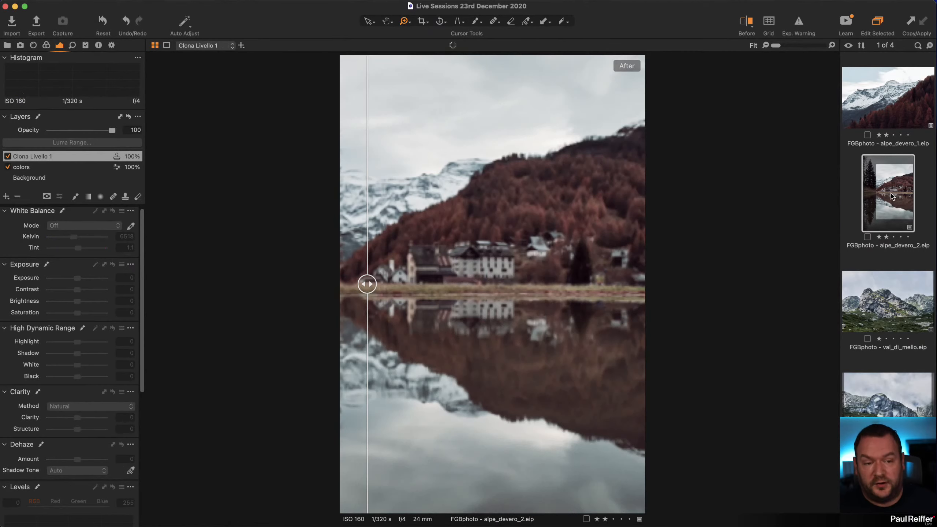
{"action": "mouse_move", "coordinate": [401, 289]}
{"action": "left_mouse_down"}
{"action": "mouse_move", "coordinate": [524, 286]}
{"action": "mouse_move", "coordinate": [401, 286]}
{"action": "left_mouse_up"}
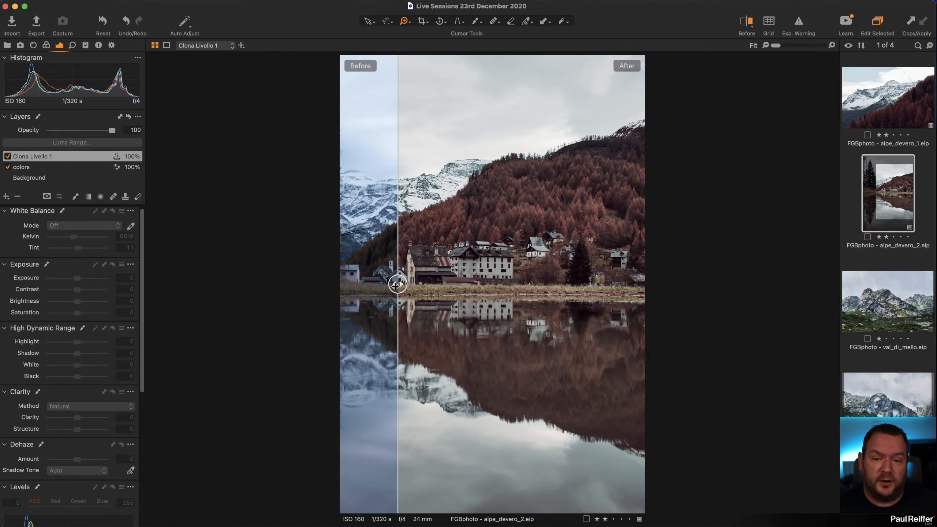
{"action": "left_click_drag", "start_coordinate": [397, 284], "coordinate": [435, 284]}
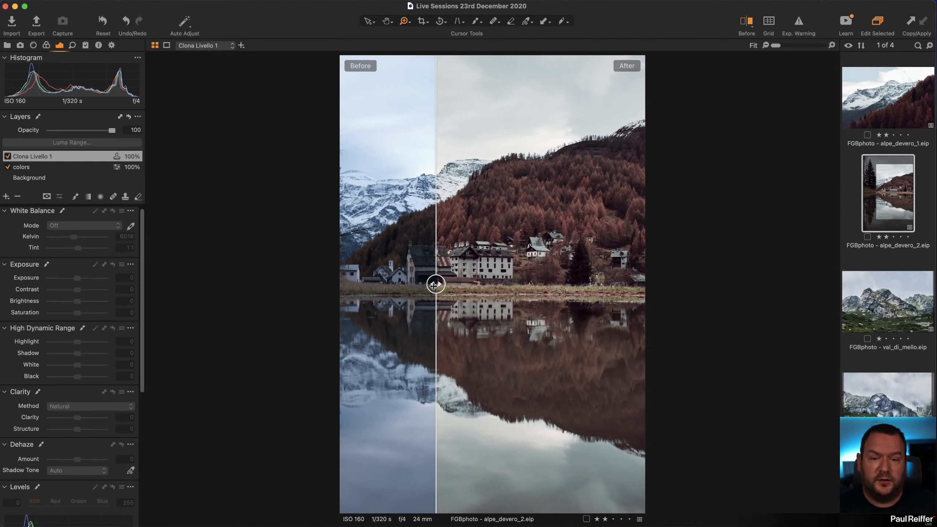
{"action": "left_click", "coordinate": [860, 311]}
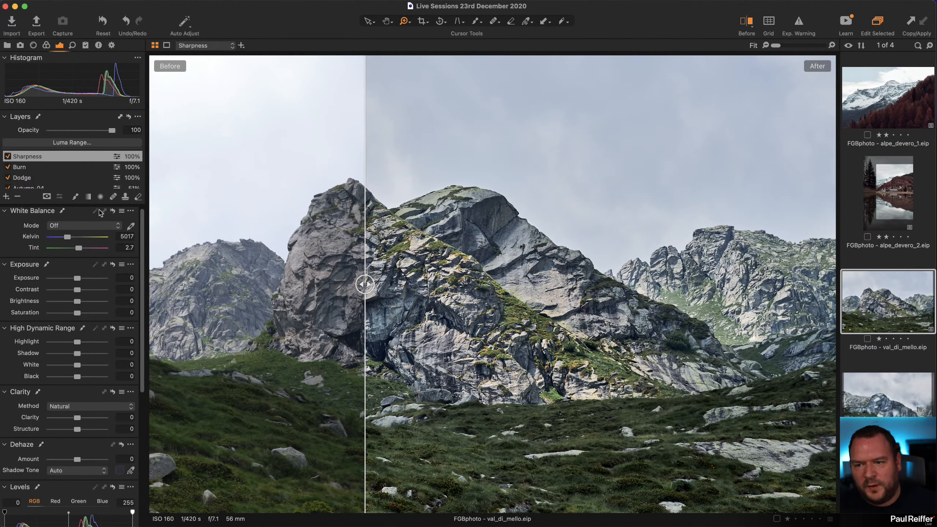
Display the masks on val_di_mello and examine those of the Sharpness, Burn, Dodge, Autumn-04 and Curve layers
{"action": "scroll", "coordinate": [80, 177], "scroll_direction": "down", "scroll_amount": 2}
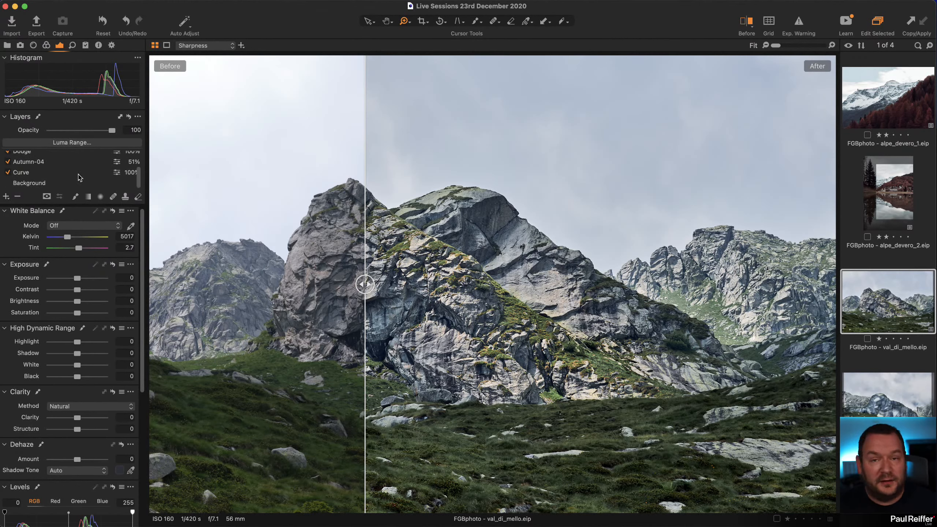
{"action": "scroll", "coordinate": [79, 177], "scroll_direction": "up", "scroll_amount": 2}
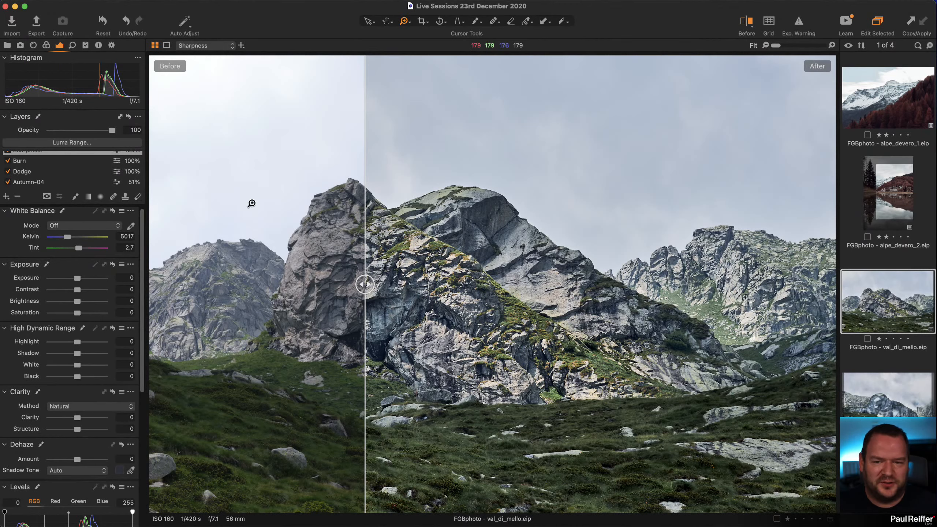
{"action": "key", "text": "m"}
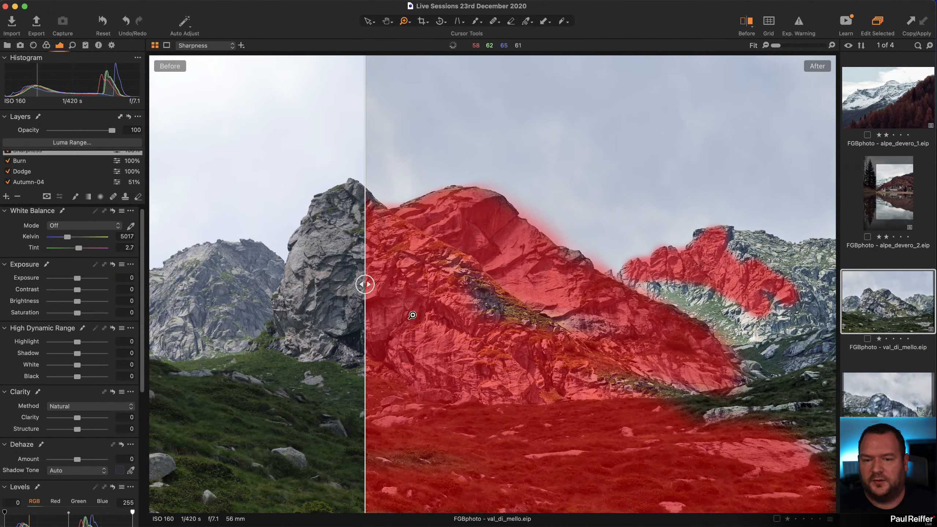
{"action": "left_click_drag", "start_coordinate": [365, 284], "coordinate": [124, 289]}
{"action": "scroll", "coordinate": [64, 183], "scroll_direction": "up", "scroll_amount": 1}
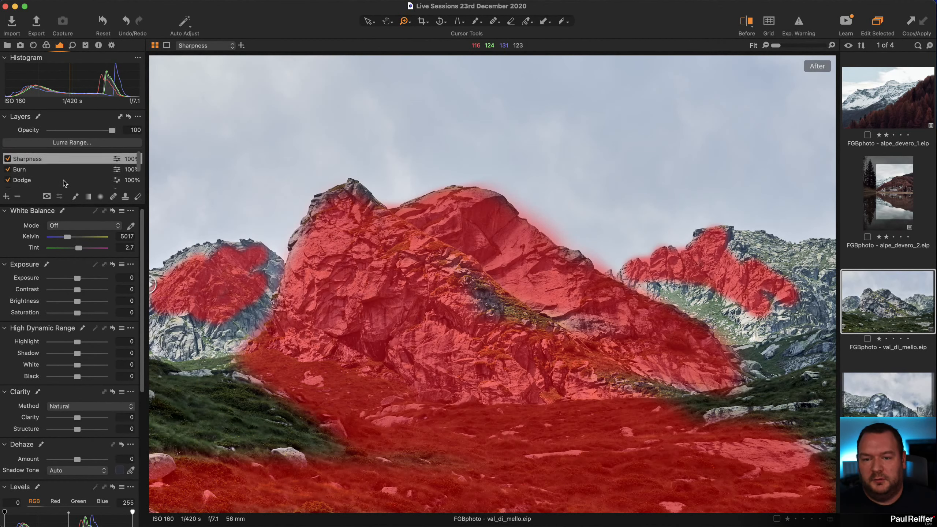
{"action": "left_click", "coordinate": [42, 169]}
{"action": "left_click", "coordinate": [42, 179]}
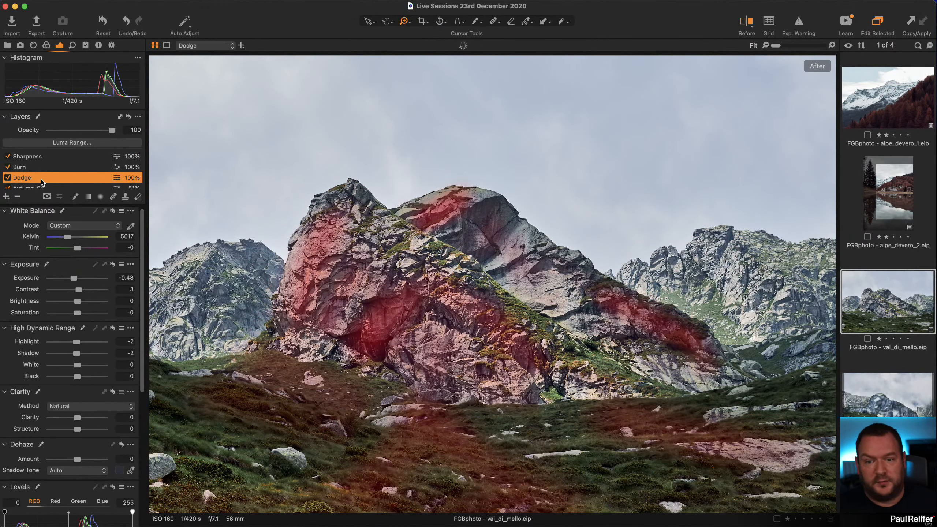
{"action": "scroll", "coordinate": [41, 181], "scroll_direction": "down", "scroll_amount": 1}
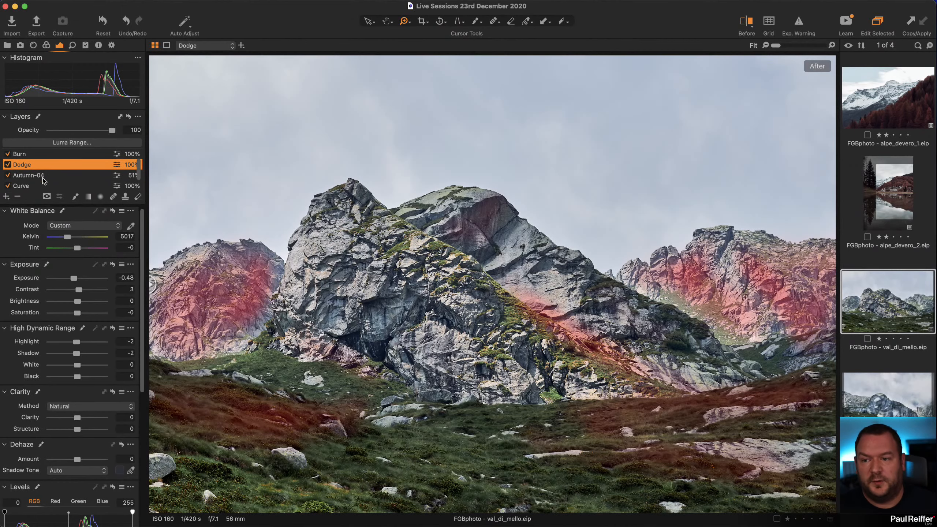
{"action": "left_click", "coordinate": [44, 176]}
{"action": "left_click", "coordinate": [32, 186]}
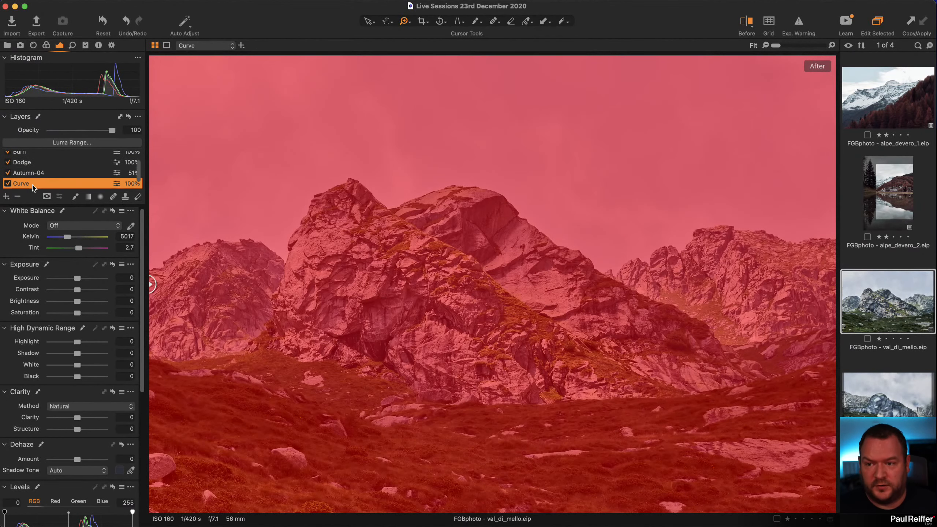
Examine the Curve layer's luma curve and the adjustments on the Background layer of val_di_mello
{"action": "scroll", "coordinate": [49, 332], "scroll_direction": "down", "scroll_amount": 10}
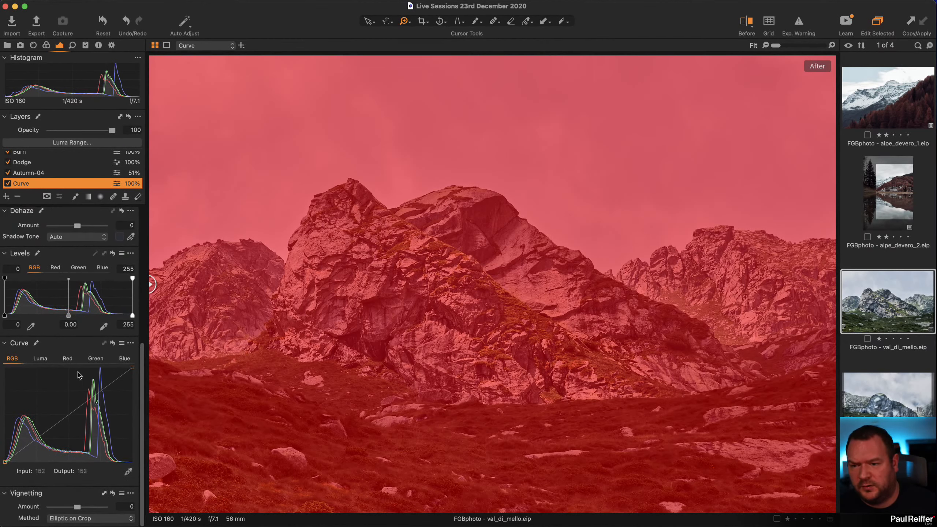
{"action": "scroll", "coordinate": [78, 375], "scroll_direction": "up", "scroll_amount": 3}
{"action": "left_click", "coordinate": [38, 435]}
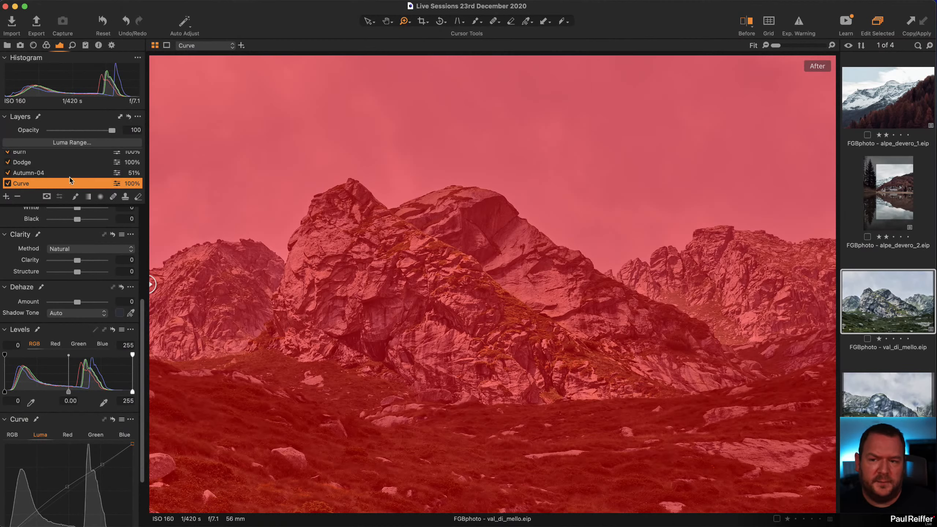
{"action": "scroll", "coordinate": [71, 180], "scroll_direction": "down", "scroll_amount": 1}
{"action": "left_click", "coordinate": [38, 183]}
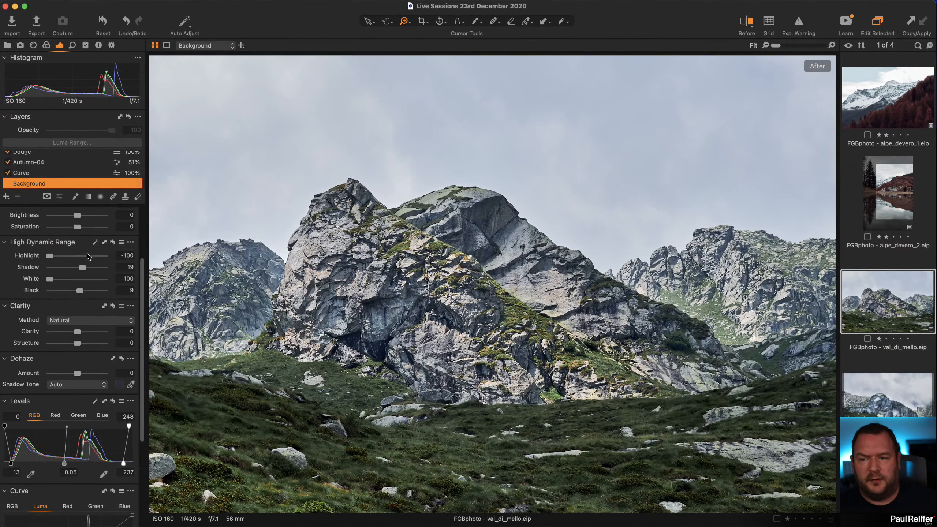
{"action": "scroll", "coordinate": [144, 326], "scroll_direction": "up", "scroll_amount": 3}
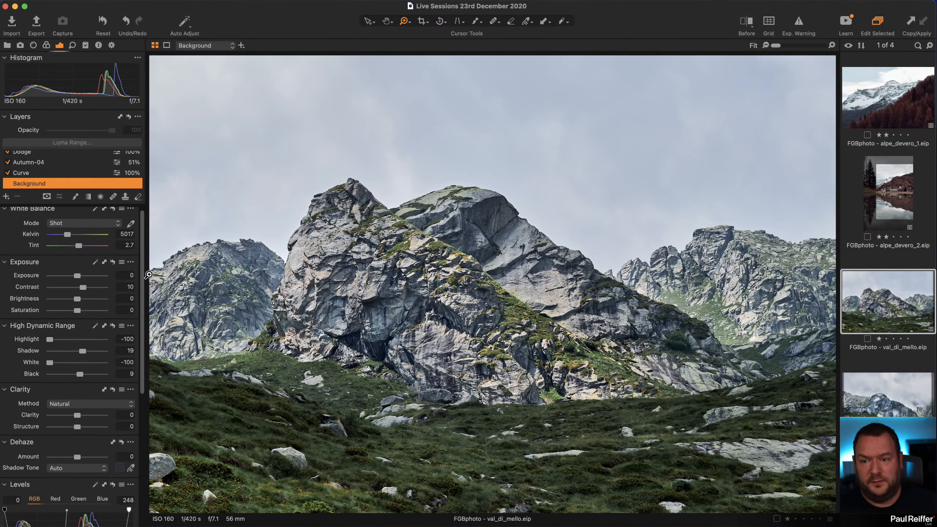
Compare val_di_mello with its original by sweeping the before/after split across the mountains
{"action": "key", "text": "y"}
{"action": "left_click_drag", "start_coordinate": [493, 284], "coordinate": [557, 284]}
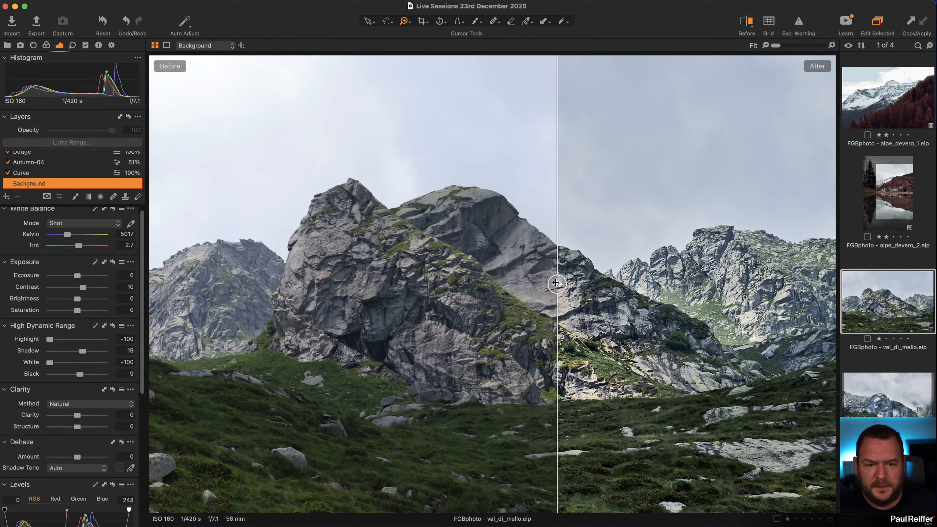
{"action": "left_click_drag", "start_coordinate": [557, 284], "coordinate": [121, 269]}
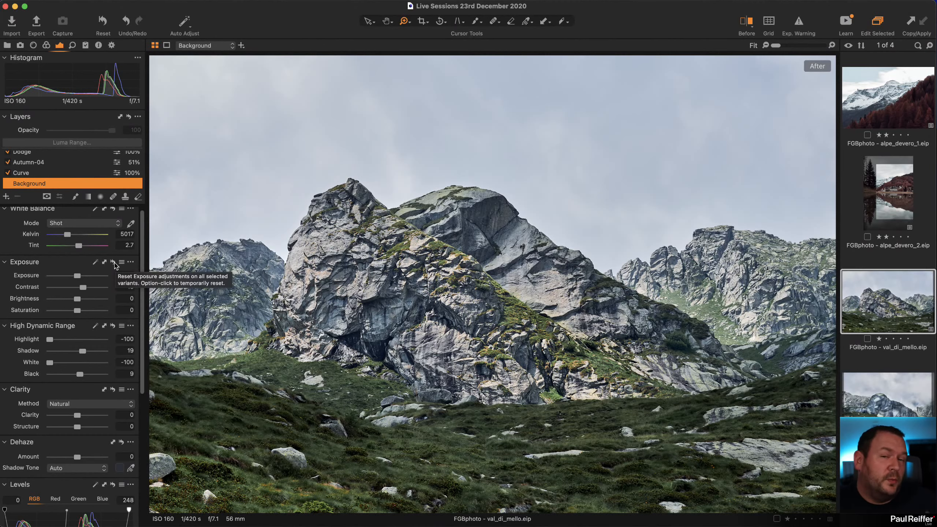
Examine the Adjustment Layer 1, Burn and Dodge masks on val_di_mello_2, and hide the mask display
{"action": "left_click", "coordinate": [887, 402]}
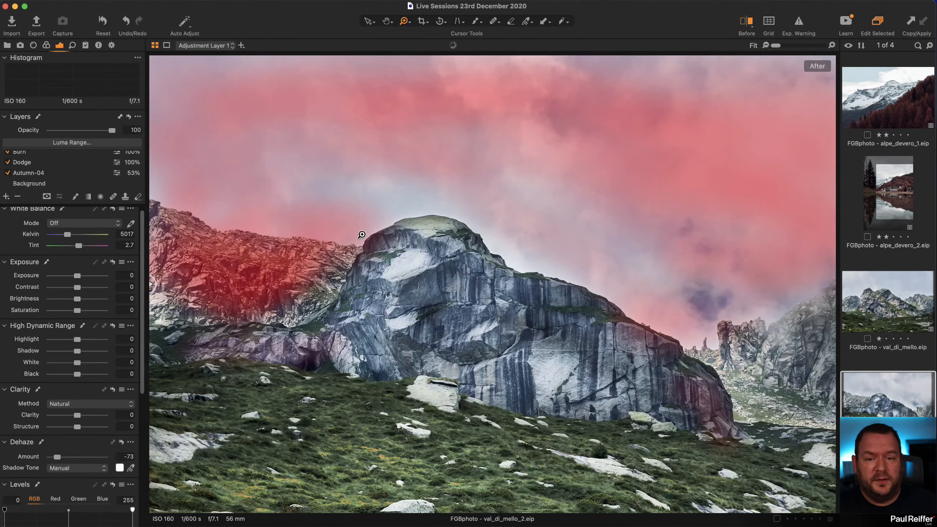
{"action": "scroll", "coordinate": [40, 163], "scroll_direction": "up", "scroll_amount": 1}
{"action": "left_click", "coordinate": [31, 167]}
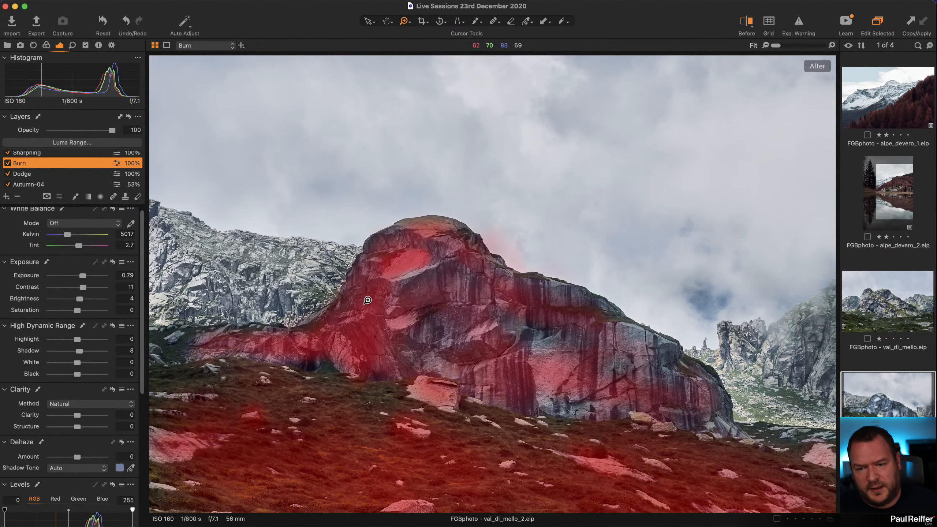
{"action": "left_click", "coordinate": [29, 173]}
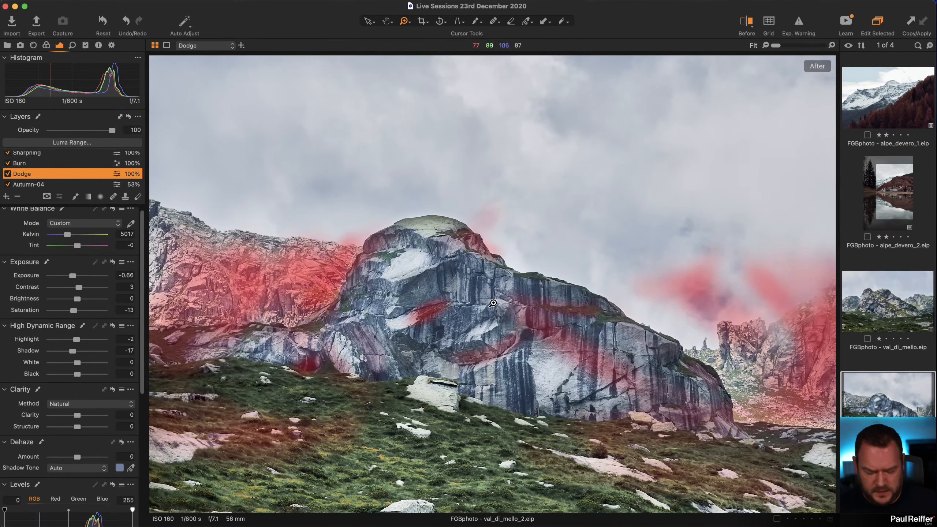
{"action": "key", "text": "m"}
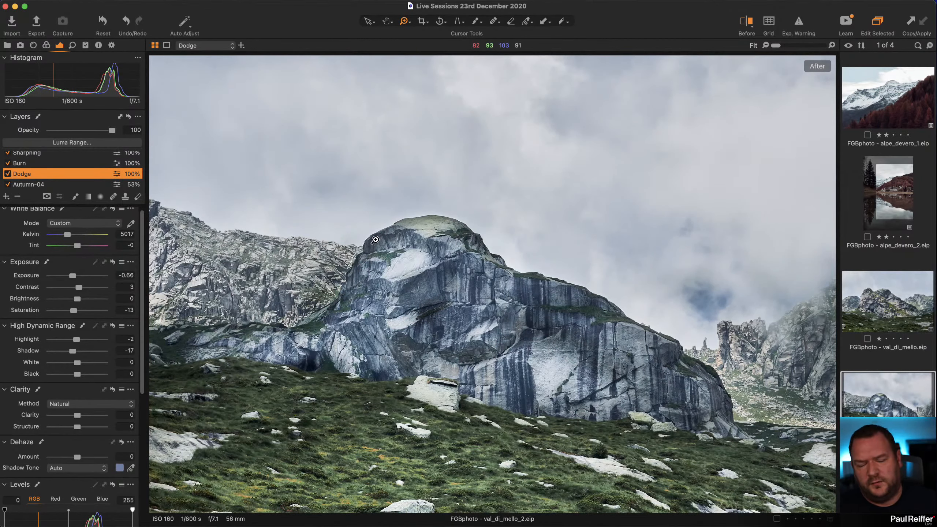
Compare val_di_mello_2 with its original in the before/after split view across the central rock face
{"action": "key", "text": "b"}
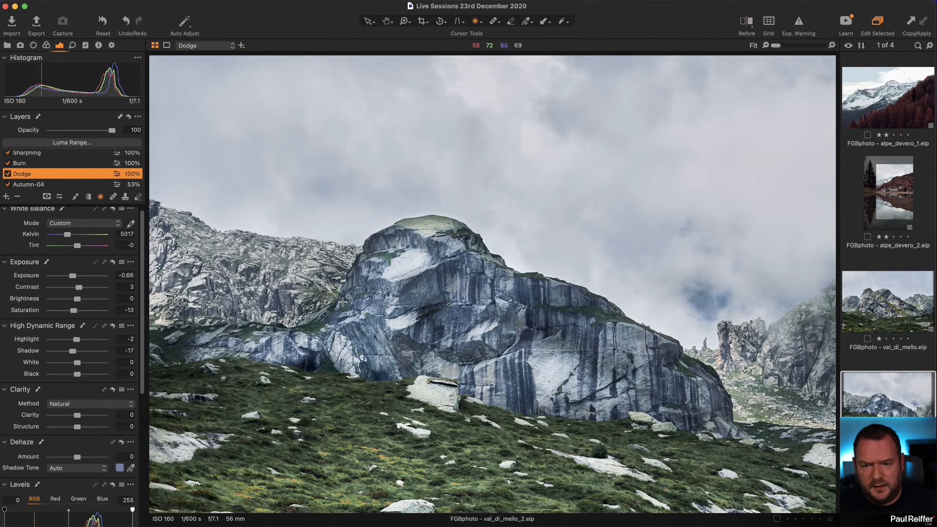
{"action": "key", "text": "y"}
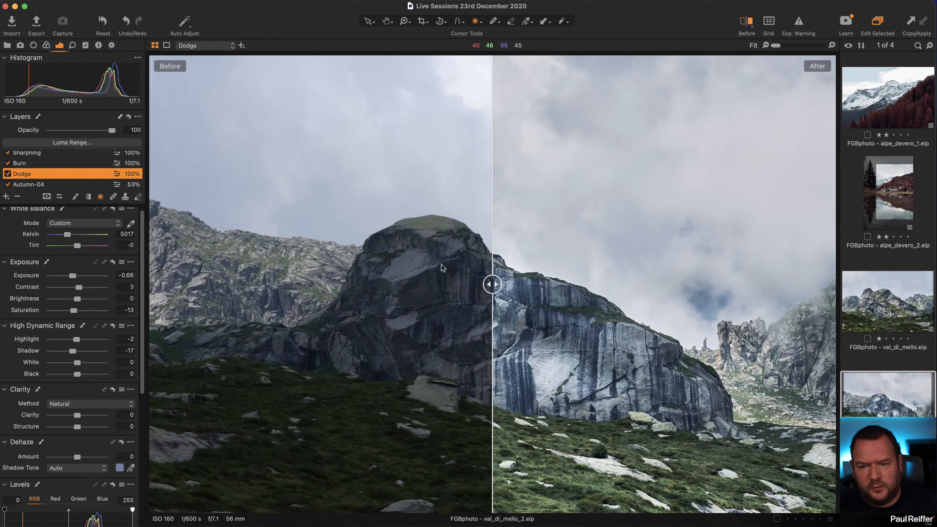
{"action": "mouse_move", "coordinate": [493, 285]}
{"action": "left_mouse_down"}
{"action": "mouse_move", "coordinate": [288, 284]}
{"action": "mouse_move", "coordinate": [571, 284]}
{"action": "mouse_move", "coordinate": [284, 284]}
{"action": "mouse_move", "coordinate": [500, 285]}
{"action": "left_mouse_up"}
{"action": "left_click_drag", "start_coordinate": [497, 323], "coordinate": [295, 318]}
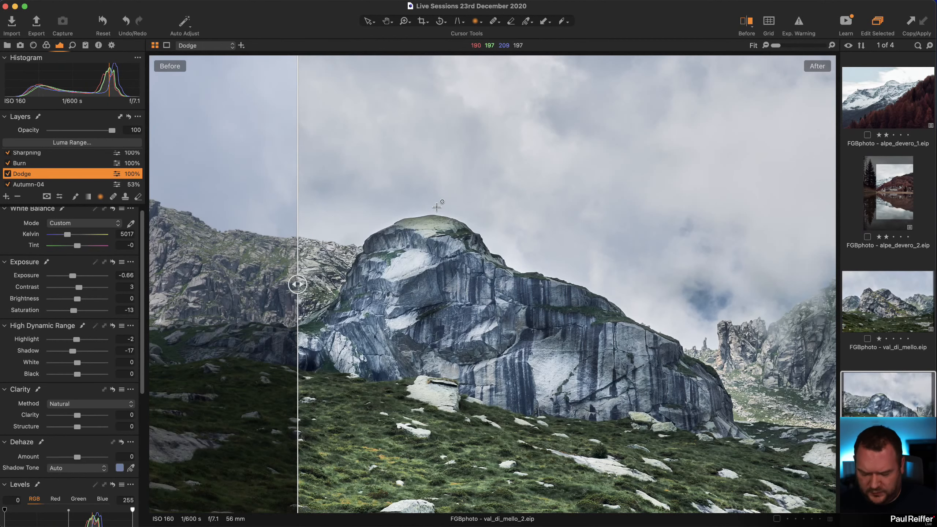
Inspect the rock summit of val_di_mello_2 at close range in split view, and return to the fitted view
{"action": "key", "text": "z"}
{"action": "left_click_drag", "start_coordinate": [375, 180], "coordinate": [521, 287]}
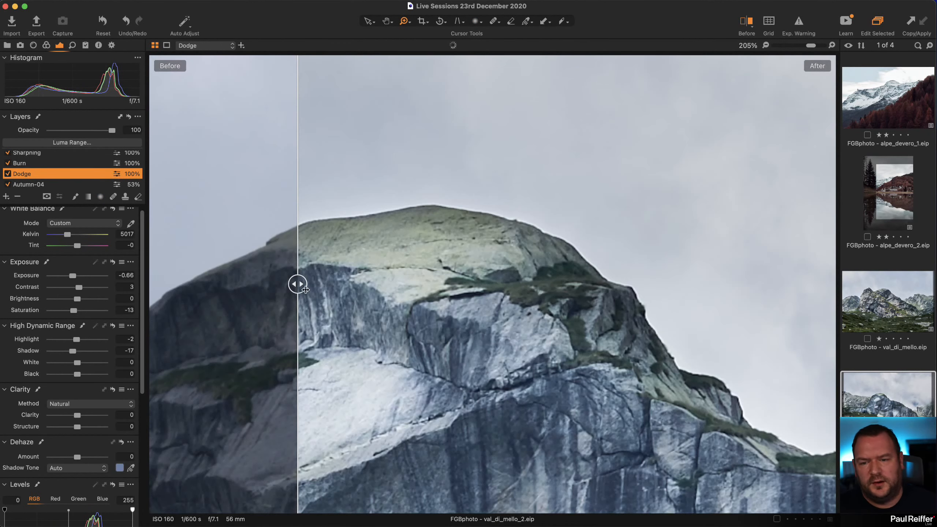
{"action": "left_click_drag", "start_coordinate": [306, 290], "coordinate": [251, 285]}
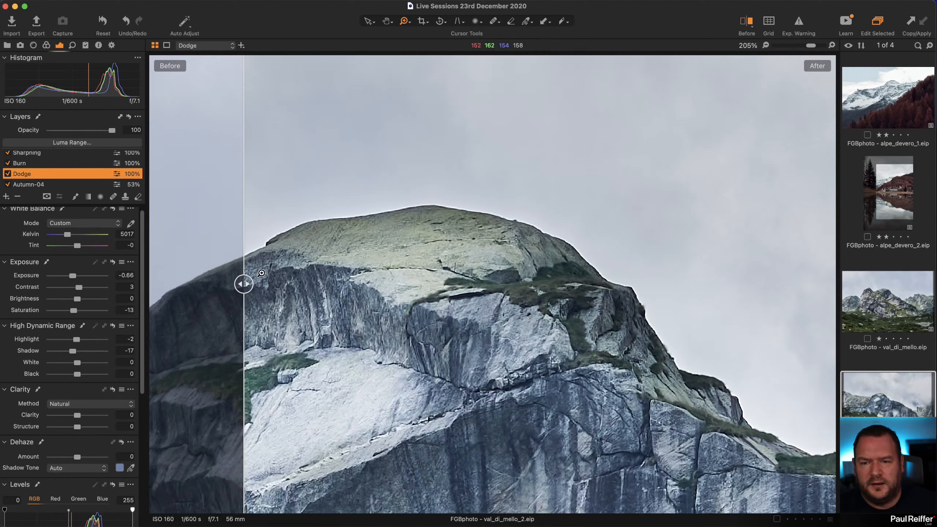
{"action": "left_click_drag", "start_coordinate": [244, 283], "coordinate": [383, 284]}
{"action": "left_click_drag", "start_coordinate": [387, 340], "coordinate": [284, 350]}
{"action": "scroll", "coordinate": [472, 319], "scroll_direction": "down", "scroll_amount": 5}
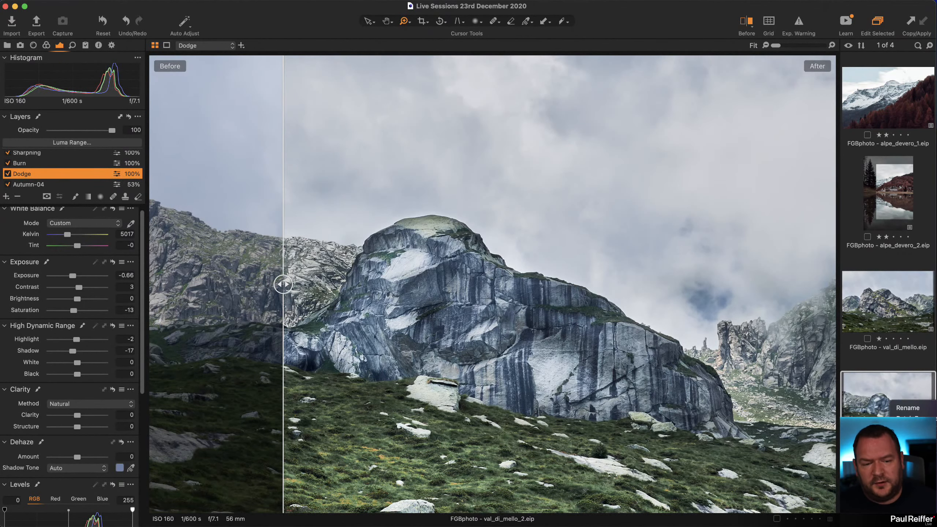
Create a new unedited variant of val_di_mello_2, compare it with the edited variant, and turn off the before/after view
{"action": "left_click", "coordinate": [910, 434]}
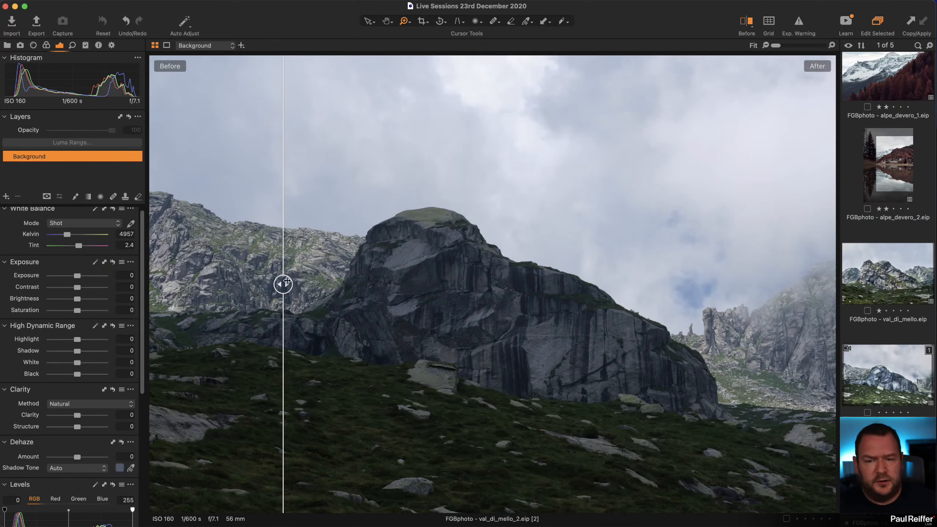
{"action": "left_click_drag", "start_coordinate": [283, 284], "coordinate": [150, 284]}
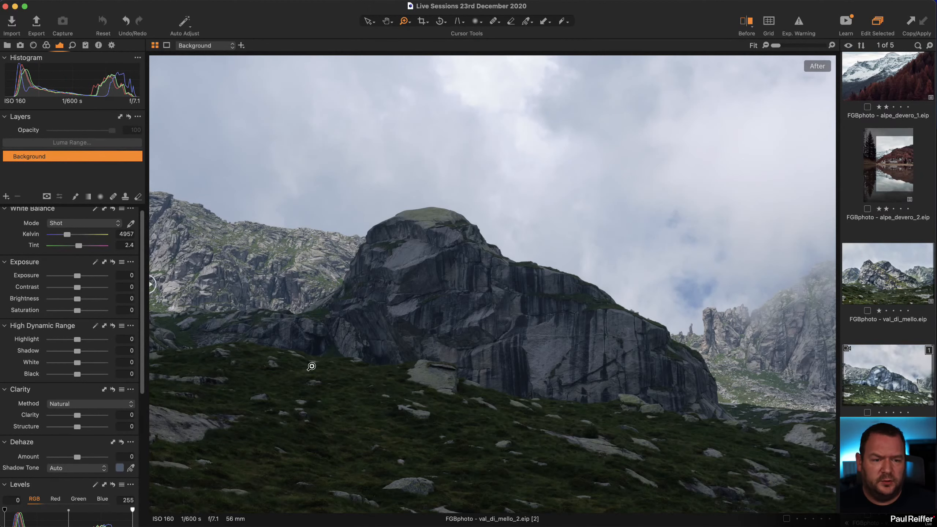
{"action": "left_click", "coordinate": [894, 377]}
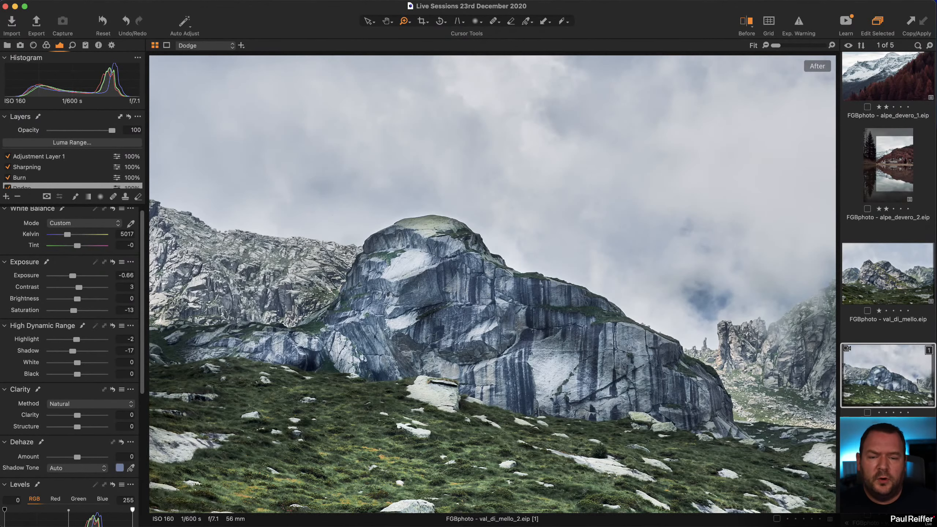
{"action": "key", "text": "Down"}
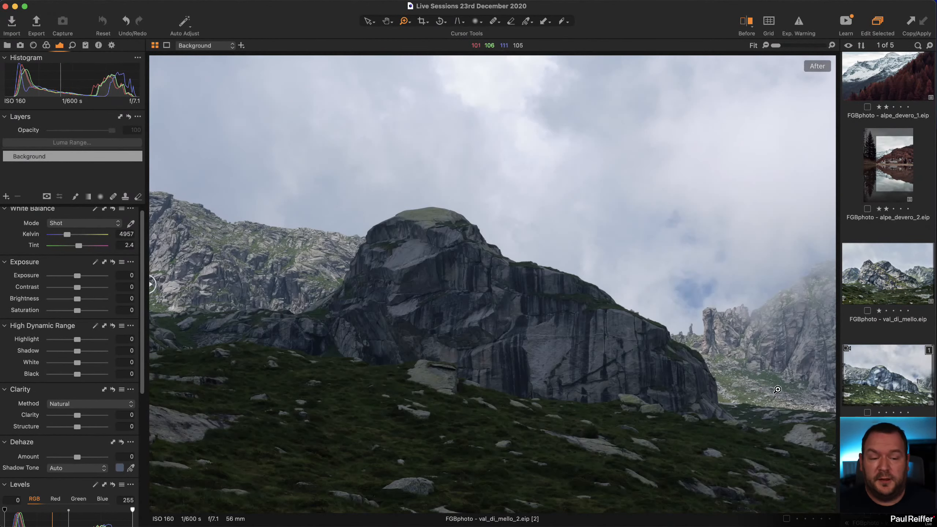
{"action": "left_click", "coordinate": [880, 367]}
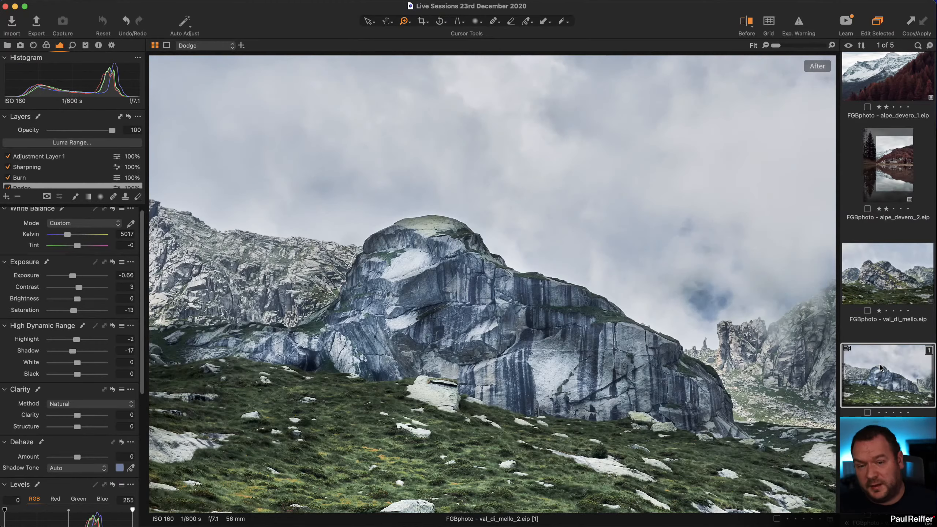
{"action": "key", "text": "Down"}
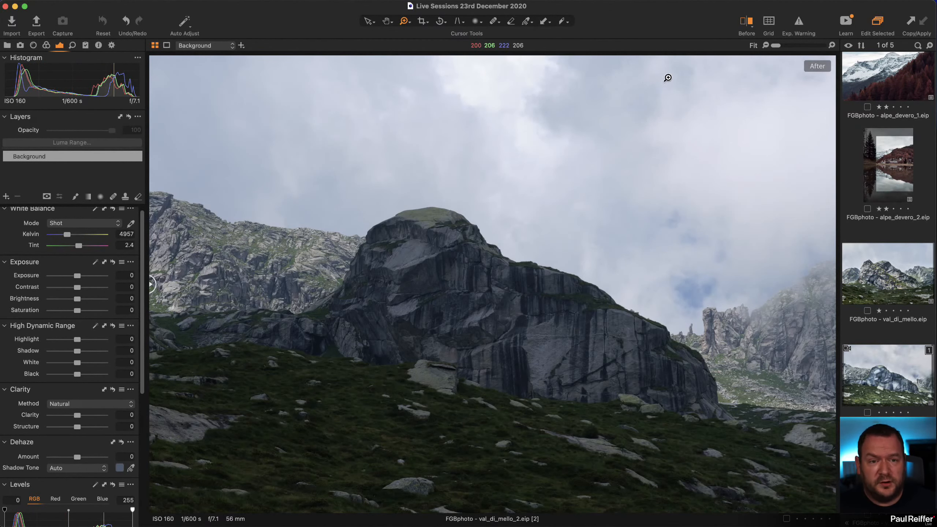
{"action": "left_click", "coordinate": [744, 23]}
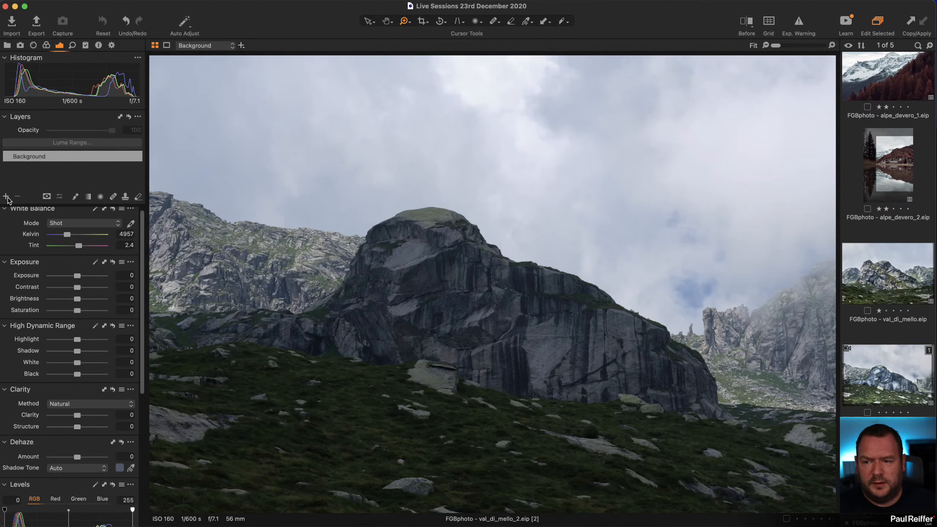
Set up the mask brush for the new variant with full opacity and a larger size
{"action": "left_click", "coordinate": [75, 197]}
{"action": "right_click", "coordinate": [442, 201]}
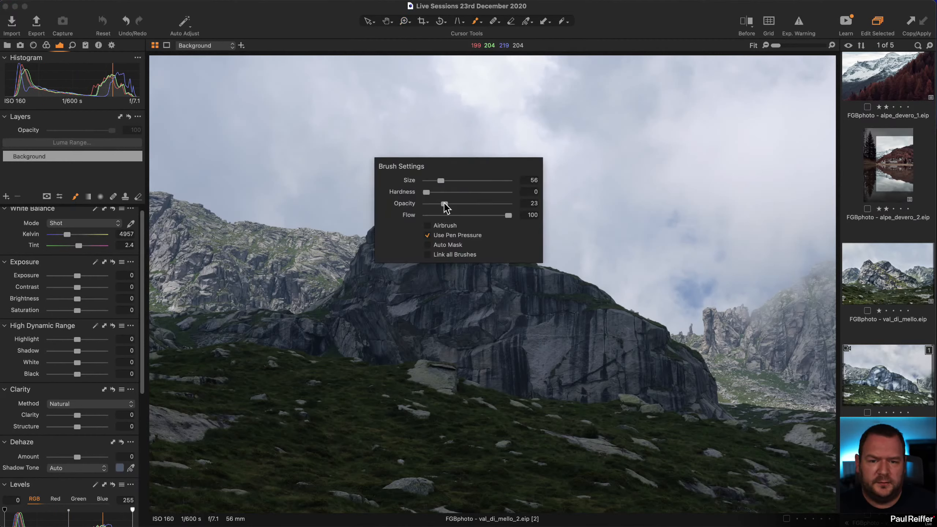
{"action": "left_click_drag", "start_coordinate": [444, 204], "coordinate": [508, 204]}
{"action": "right_click", "coordinate": [431, 214]}
{"action": "left_click_drag", "start_coordinate": [430, 193], "coordinate": [457, 194]}
Brush a mask on a new adjustment layer over the mountains and the whole grassy foreground, leaving out most of the sky
{"action": "mouse_move", "coordinate": [167, 222]}
{"action": "left_mouse_down"}
{"action": "mouse_move", "coordinate": [179, 248]}
{"action": "mouse_move", "coordinate": [496, 265]}
{"action": "mouse_move", "coordinate": [524, 259]}
{"action": "left_mouse_up"}
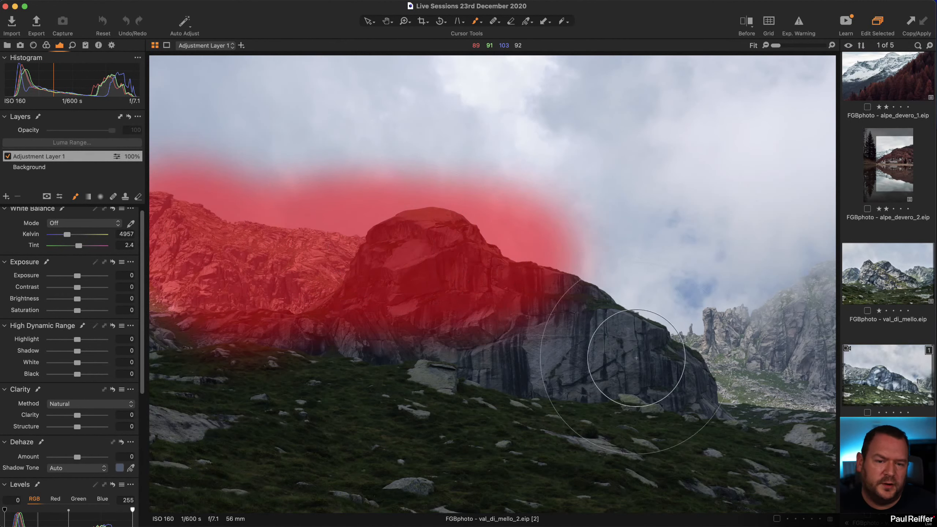
{"action": "mouse_move", "coordinate": [636, 358]}
{"action": "left_mouse_down"}
{"action": "mouse_move", "coordinate": [613, 369]}
{"action": "mouse_move", "coordinate": [711, 393]}
{"action": "mouse_move", "coordinate": [811, 318]}
{"action": "mouse_move", "coordinate": [733, 401]}
{"action": "mouse_move", "coordinate": [795, 429]}
{"action": "left_mouse_up"}
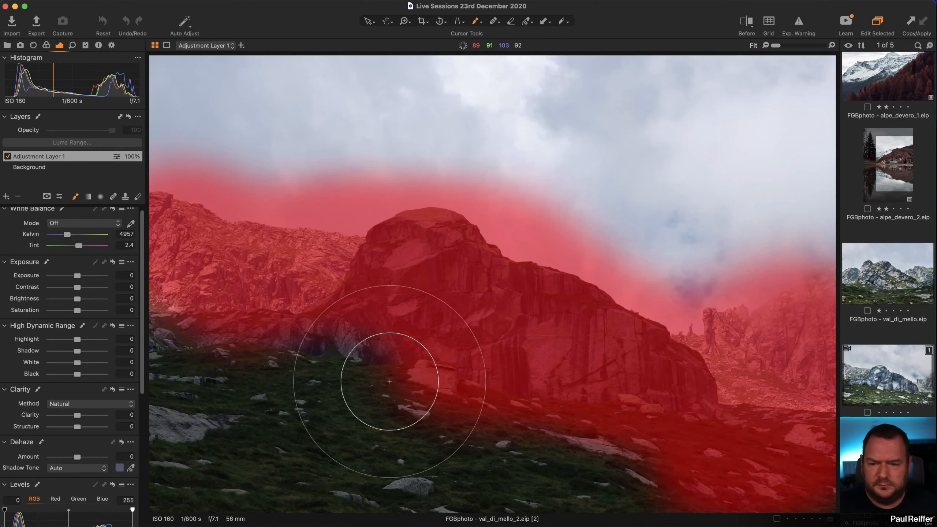
{"action": "mouse_move", "coordinate": [389, 381]}
{"action": "left_mouse_down"}
{"action": "mouse_move", "coordinate": [226, 333]}
{"action": "mouse_move", "coordinate": [273, 434]}
{"action": "mouse_move", "coordinate": [145, 481]}
{"action": "mouse_move", "coordinate": [324, 514]}
{"action": "mouse_move", "coordinate": [339, 387]}
{"action": "mouse_move", "coordinate": [194, 383]}
{"action": "left_mouse_up"}
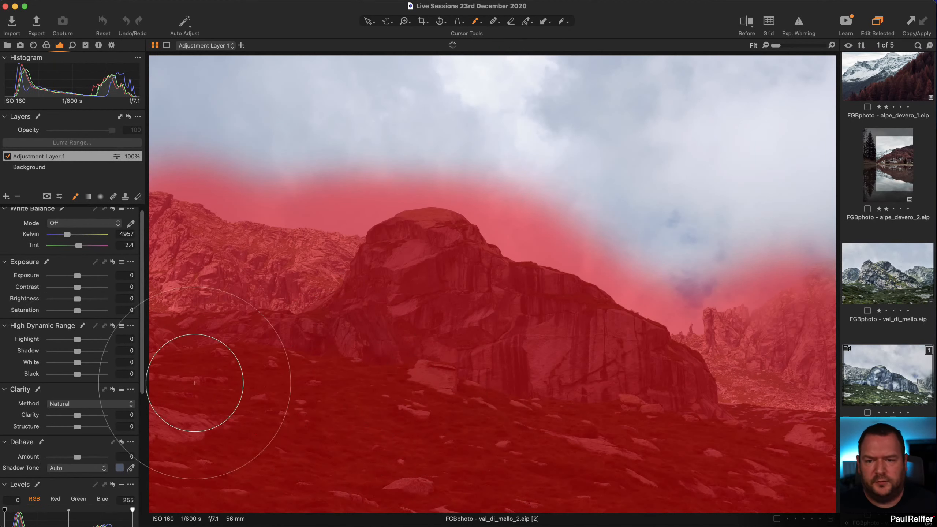
Restrict the mountain layer's mask with a luma range of 0 to 124, upper falloff 159 and radius about 1.4
{"action": "left_click", "coordinate": [72, 142]}
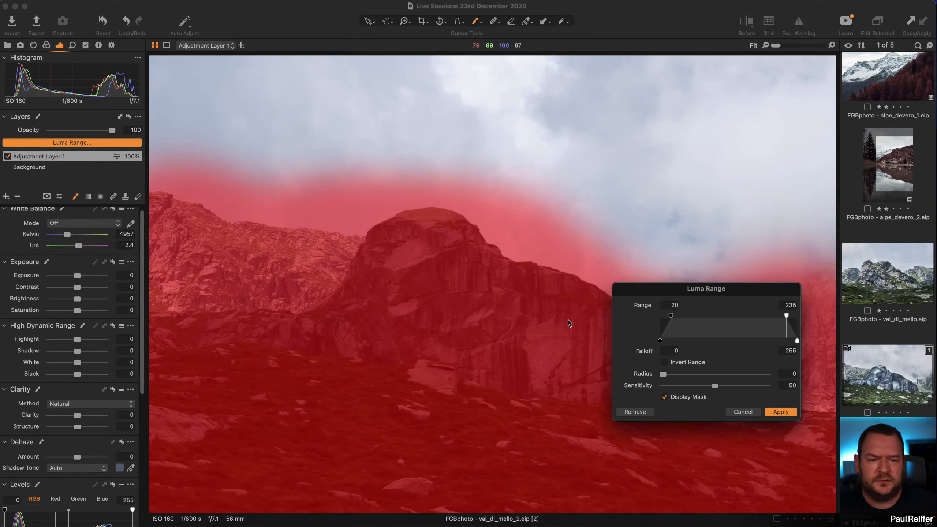
{"action": "left_click_drag", "start_coordinate": [786, 316], "coordinate": [739, 316]}
{"action": "left_click_drag", "start_coordinate": [670, 316], "coordinate": [647, 322]}
{"action": "left_click_drag", "start_coordinate": [711, 291], "coordinate": [336, 88]}
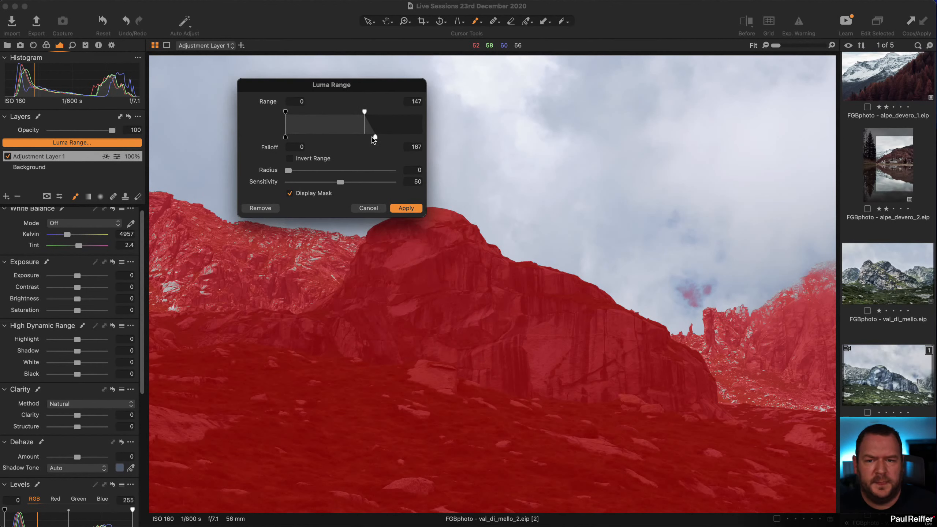
{"action": "left_click_drag", "start_coordinate": [379, 139], "coordinate": [352, 113]}
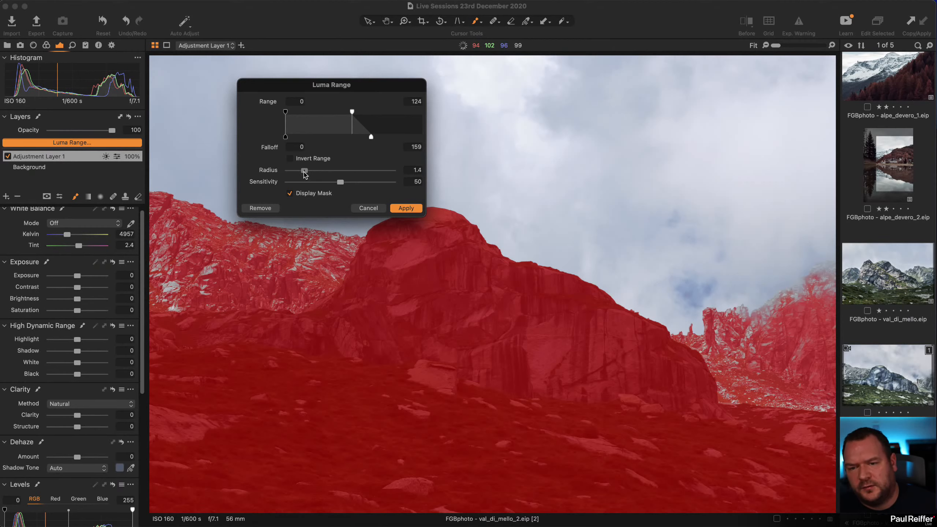
{"action": "left_click", "coordinate": [406, 208]}
Inspect the mask edge along the rock ridge at 300%, and return to the fitted view
{"action": "key", "text": "z"}
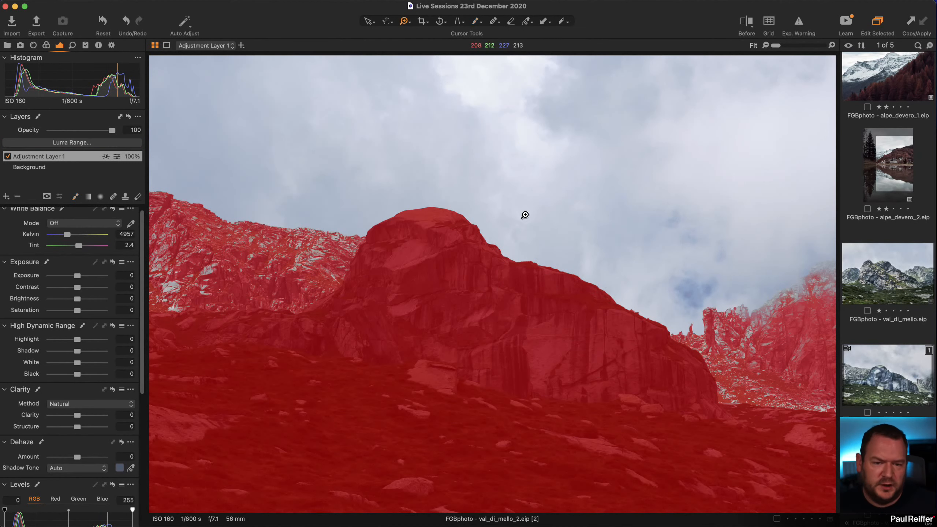
{"action": "left_click_drag", "start_coordinate": [525, 215], "coordinate": [609, 313]}
{"action": "left_click", "coordinate": [479, 326]}
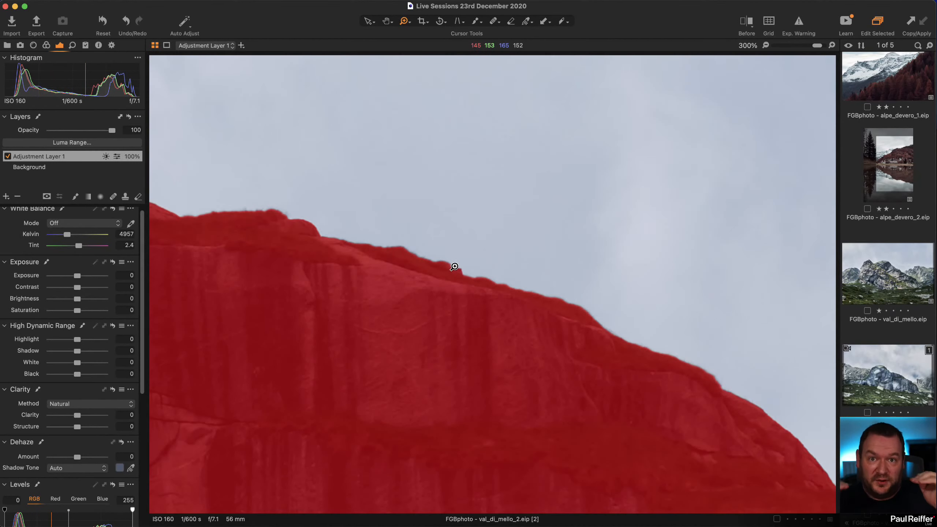
{"action": "scroll", "coordinate": [534, 266], "scroll_direction": "down", "scroll_amount": 8}
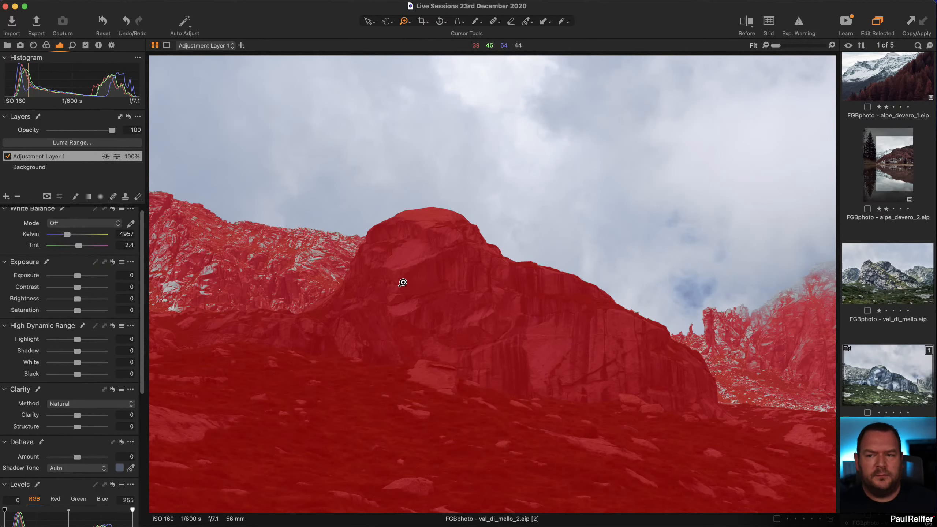
Hide the mask and set the layer's Clarity to 46, Shadow to 25, Contrast to 5 and Brightness to 4
{"action": "key", "text": "m"}
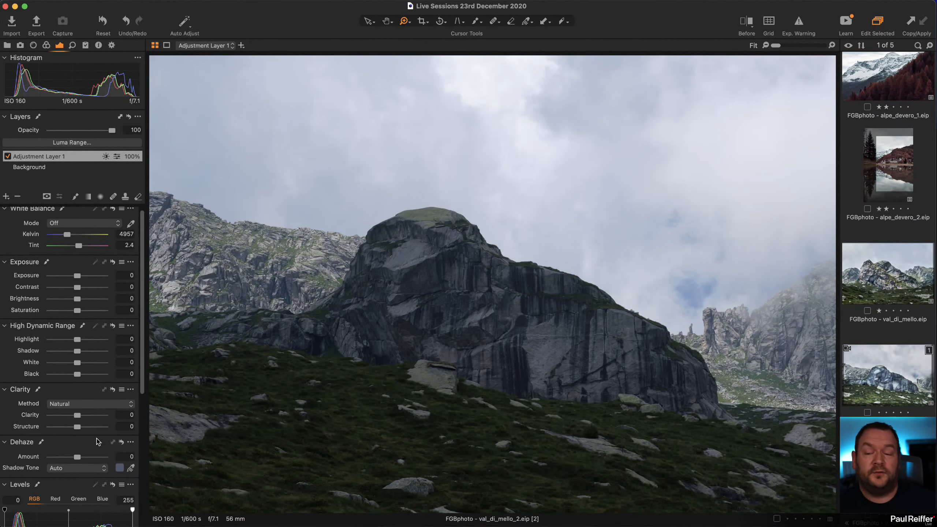
{"action": "left_click_drag", "start_coordinate": [79, 417], "coordinate": [91, 418]}
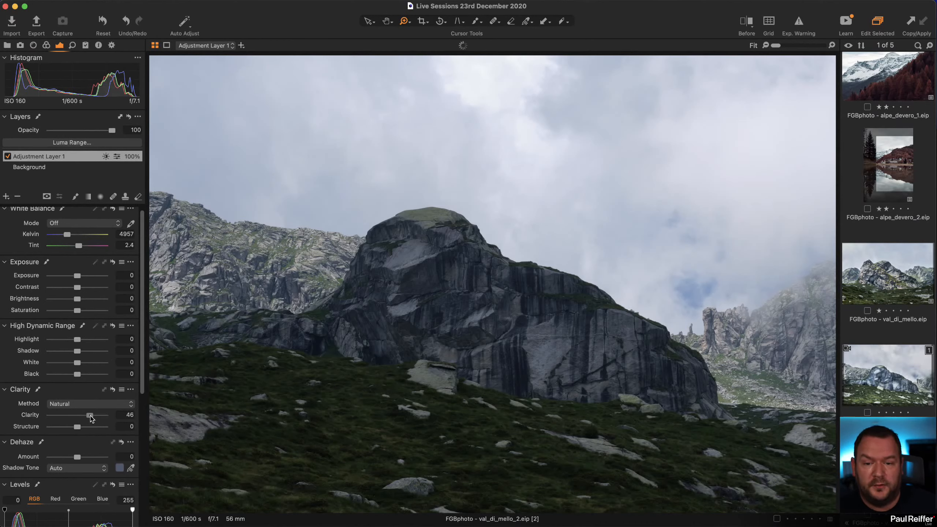
{"action": "left_click_drag", "start_coordinate": [78, 351], "coordinate": [83, 351]}
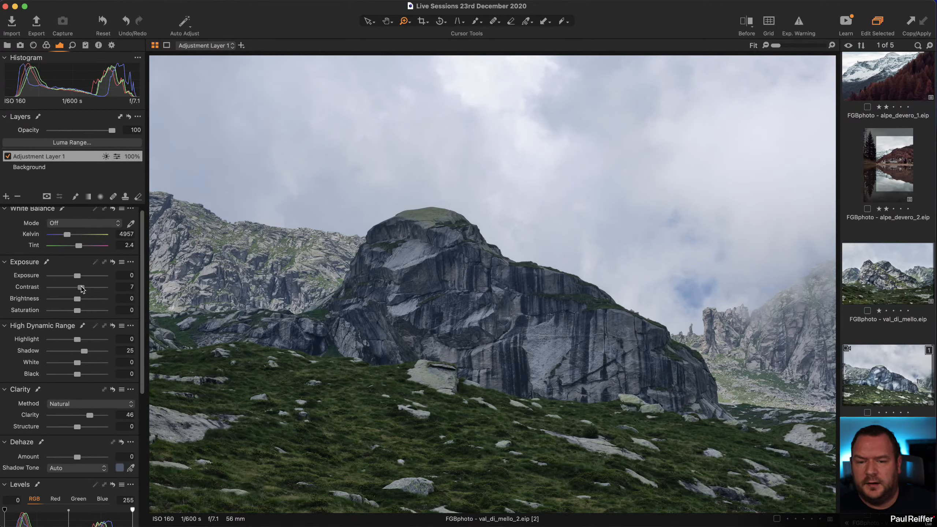
{"action": "left_click_drag", "start_coordinate": [77, 287], "coordinate": [81, 290]}
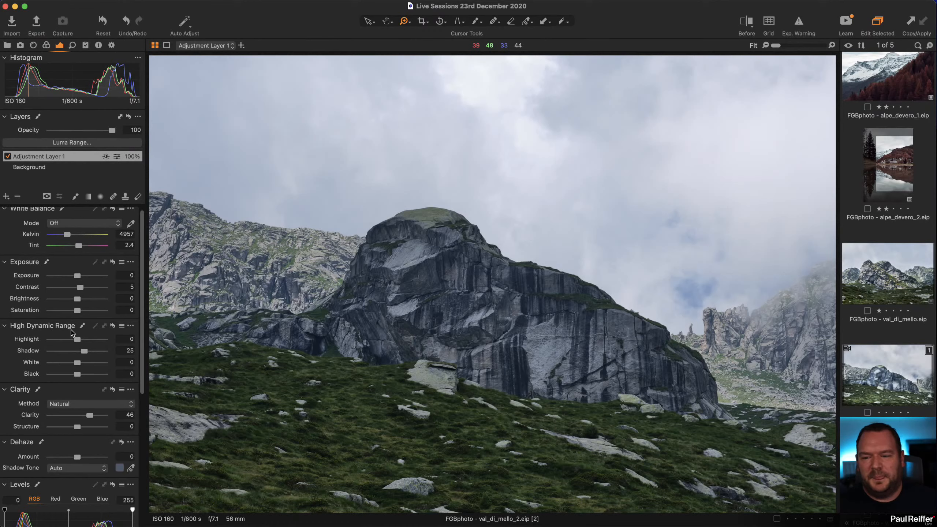
{"action": "left_click_drag", "start_coordinate": [78, 300], "coordinate": [79, 300]}
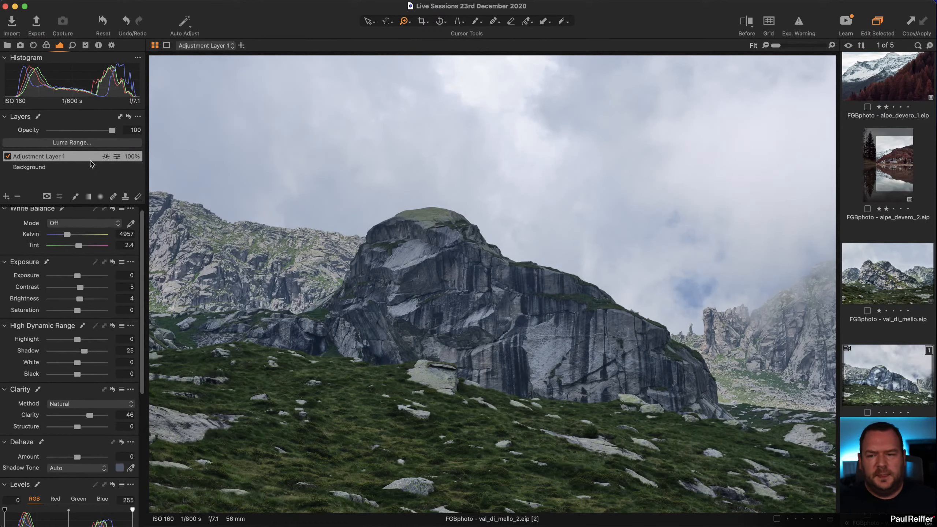
Compare the new variant before and after in split view, and check it against the earlier edited variant
{"action": "left_click", "coordinate": [747, 24]}
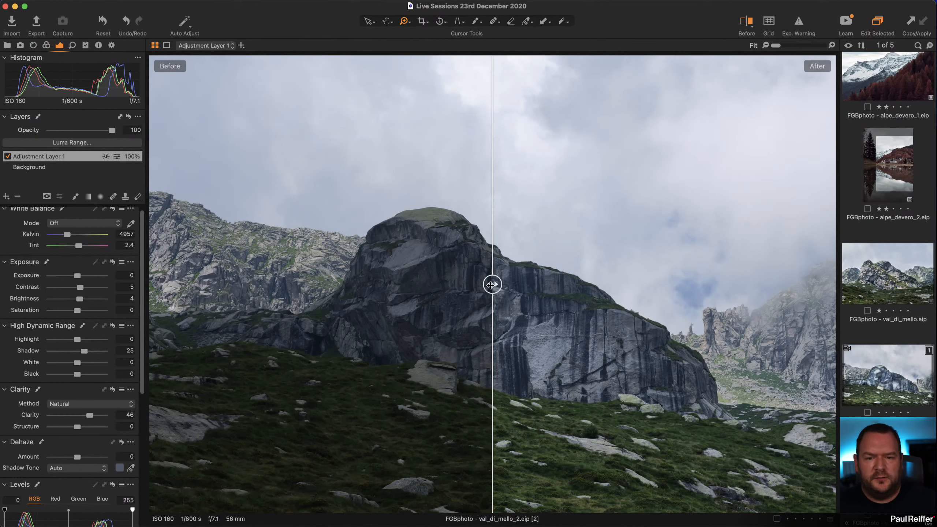
{"action": "left_click_drag", "start_coordinate": [492, 292], "coordinate": [249, 375]}
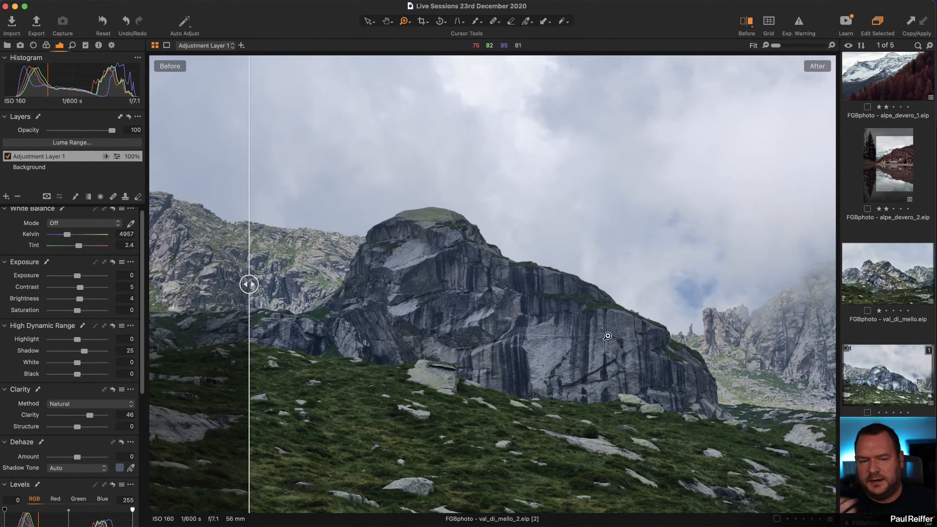
{"action": "left_click", "coordinate": [894, 388]}
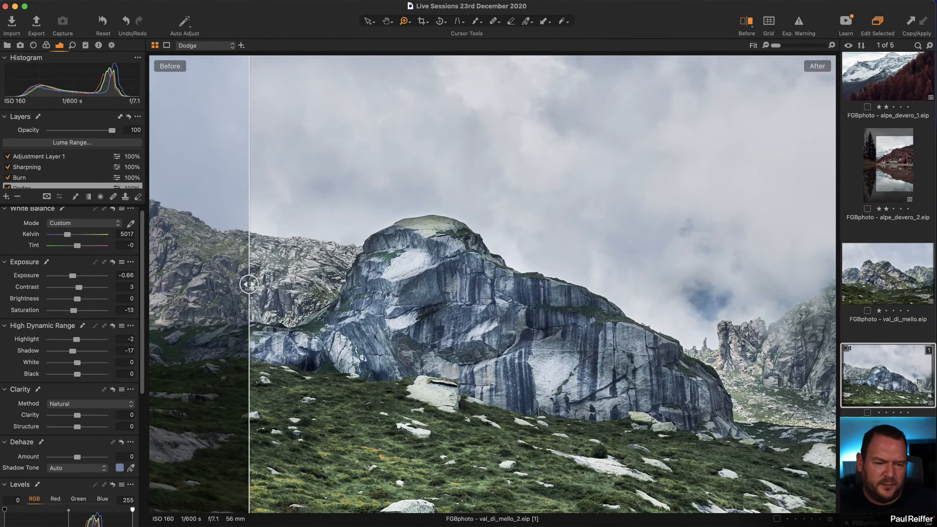
{"action": "left_click", "coordinate": [888, 469]}
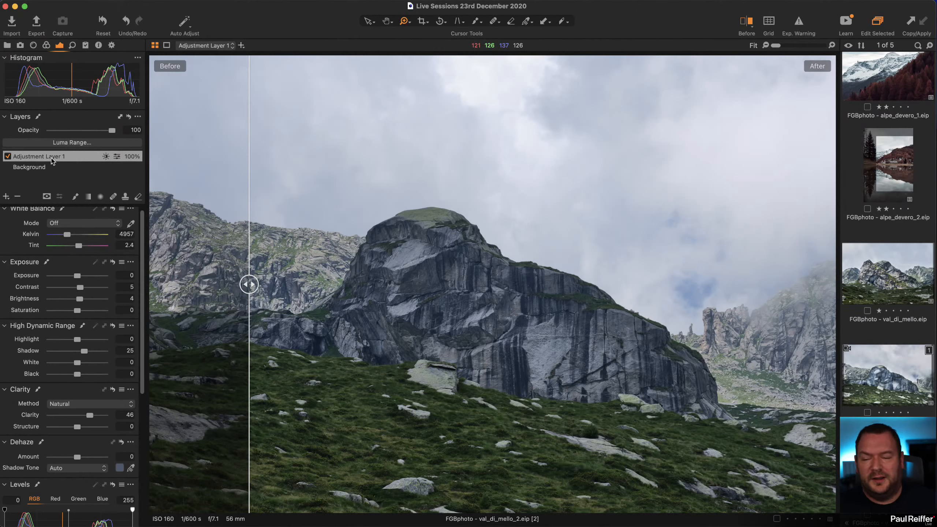
Rename the adjustment layer as Foreground and add a new layer named Sky above it
{"action": "double_click", "coordinate": [34, 157]}
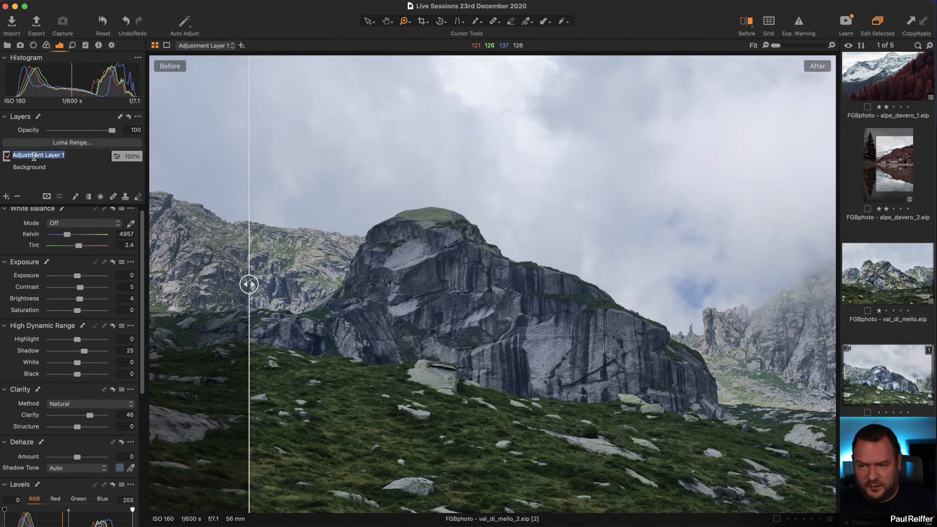
{"action": "type", "text": "Foreground"}
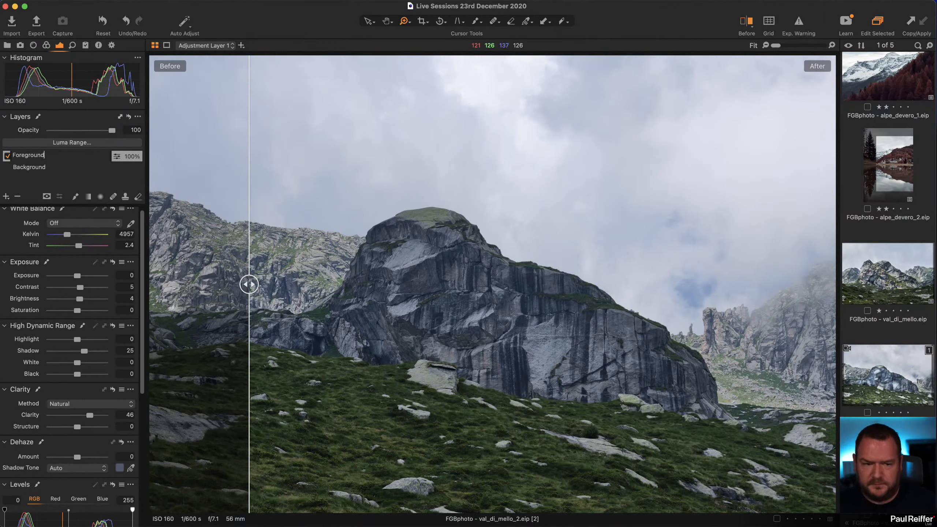
{"action": "key", "text": "Return"}
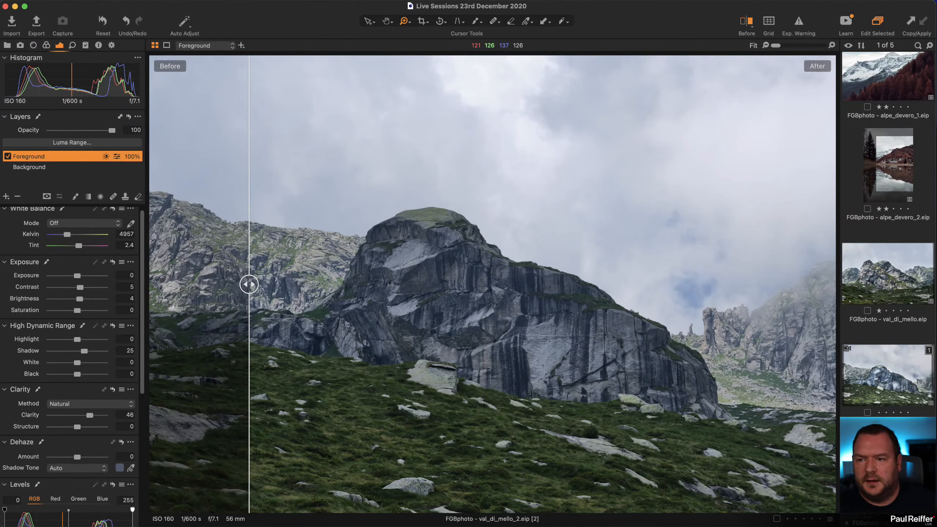
{"action": "left_click", "coordinate": [6, 197]}
{"action": "double_click", "coordinate": [38, 157]}
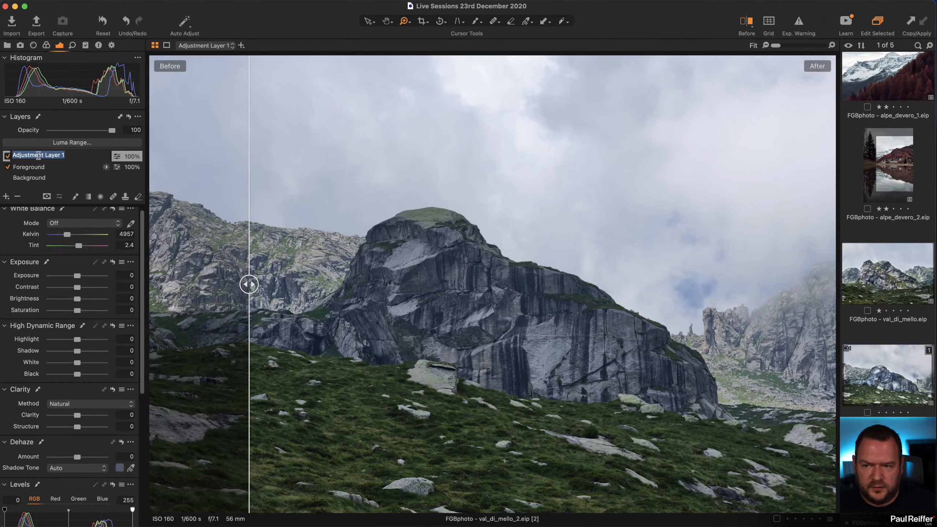
{"action": "type", "text": "Sky"}
{"action": "key", "text": "Return"}
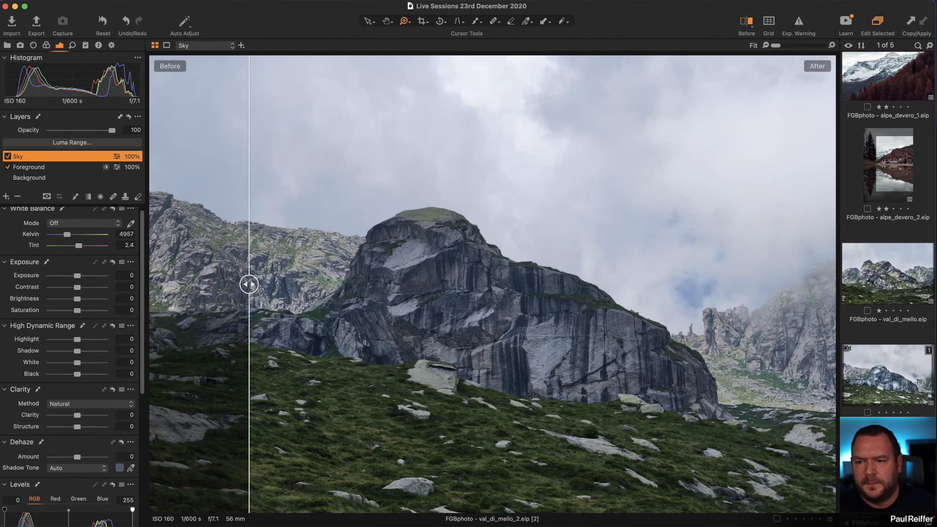
Leave the before/after view and place a slanted linear gradient mask over the sky, fading out across the rock summit
{"action": "key", "text": "y"}
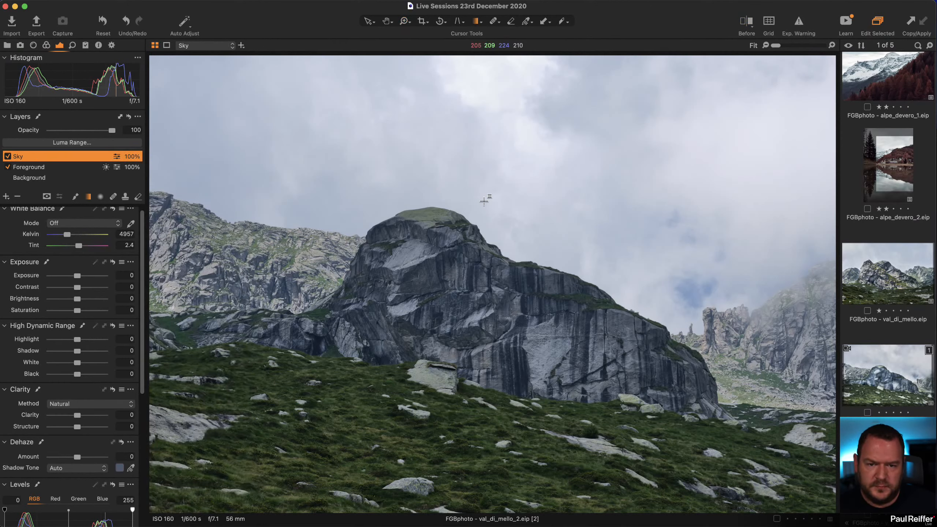
{"action": "left_click_drag", "start_coordinate": [485, 203], "coordinate": [473, 300]}
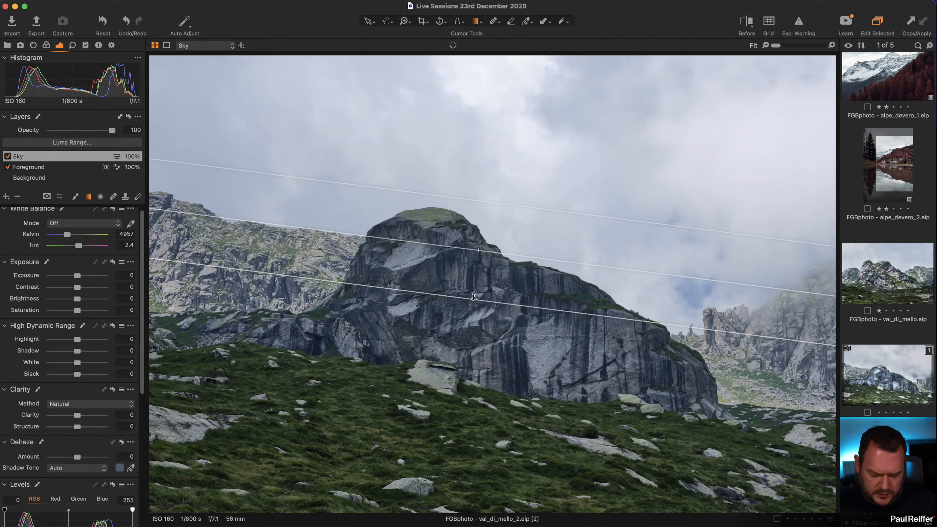
{"action": "key", "text": "m"}
{"action": "left_click_drag", "start_coordinate": [529, 238], "coordinate": [526, 263]}
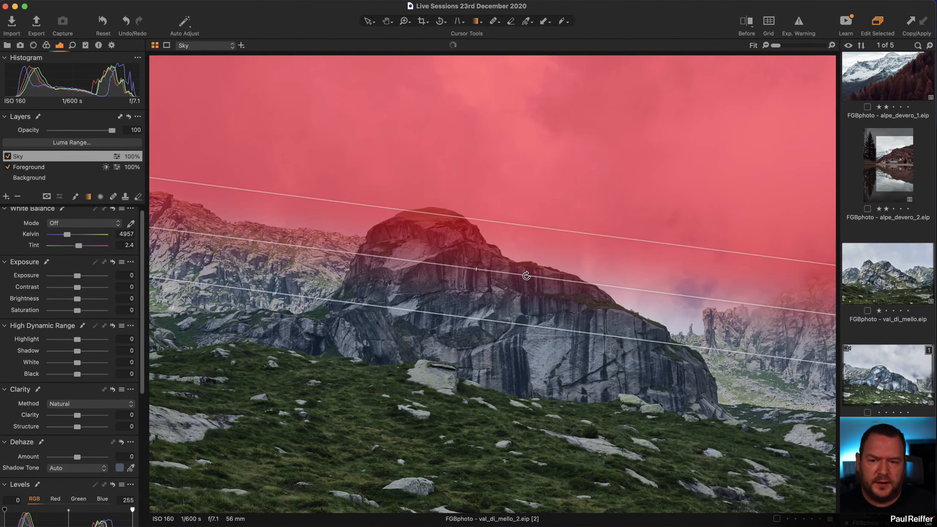
Restrict the Sky layer's mask with a luma range of 151 to 255, lower falloff 105 and radius about 2.4
{"action": "left_click", "coordinate": [72, 142]}
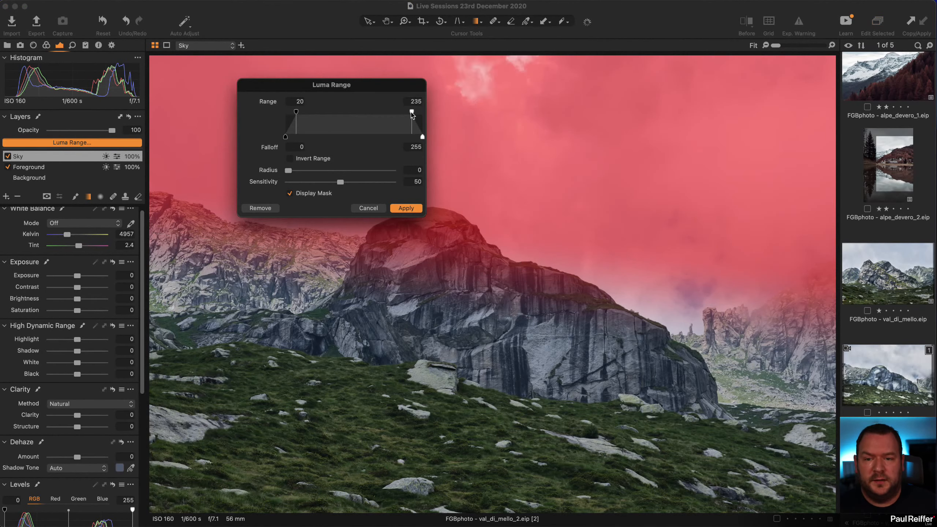
{"action": "left_click_drag", "start_coordinate": [412, 112], "coordinate": [422, 111]}
{"action": "left_click_drag", "start_coordinate": [296, 111], "coordinate": [376, 117]}
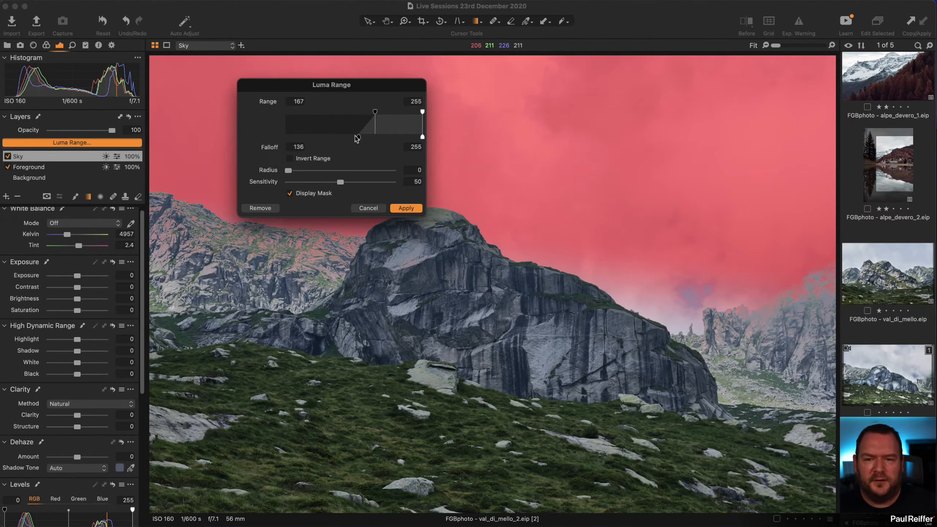
{"action": "left_click_drag", "start_coordinate": [375, 112], "coordinate": [366, 113]}
{"action": "left_click_drag", "start_coordinate": [288, 170], "coordinate": [300, 170]}
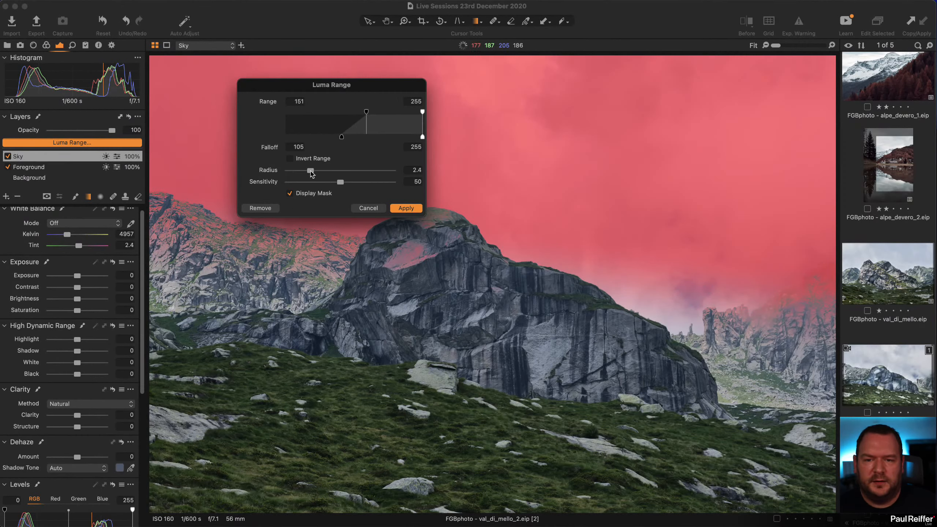
{"action": "left_click", "coordinate": [406, 208]}
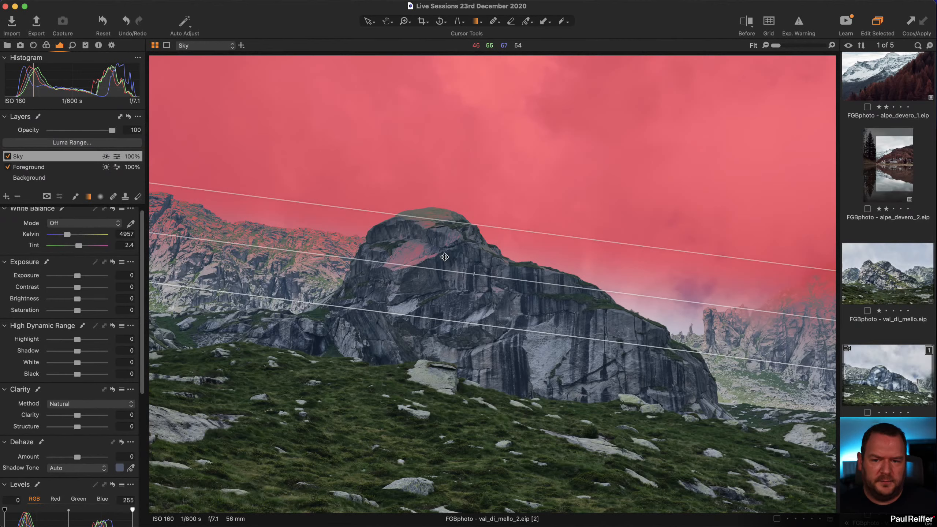
Display the Sky layer's mask in grayscale and view the rock summit at 50%
{"action": "left_click", "coordinate": [47, 196]}
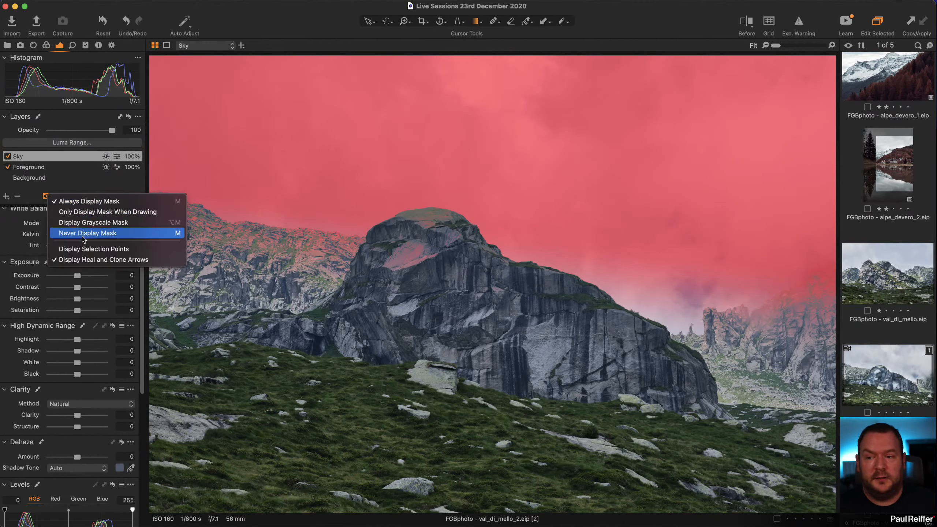
{"action": "left_click", "coordinate": [88, 222]}
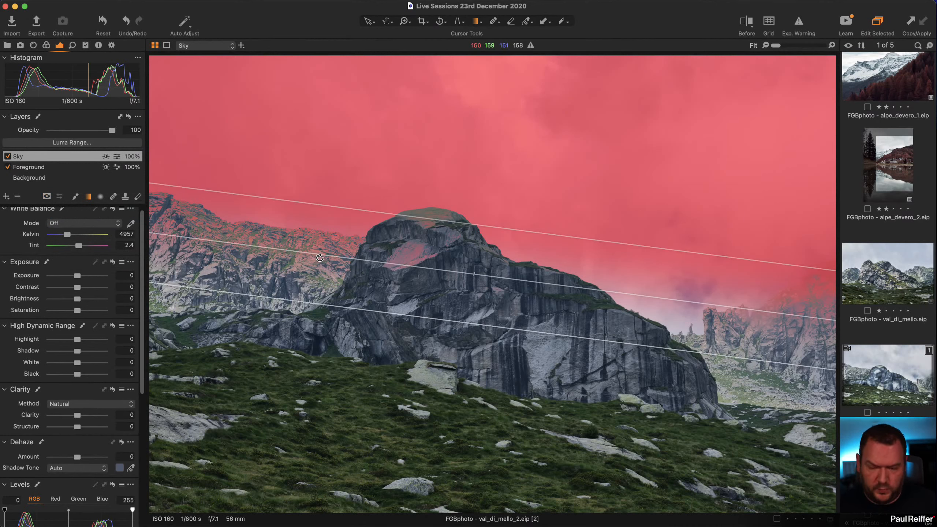
{"action": "key", "text": "e"}
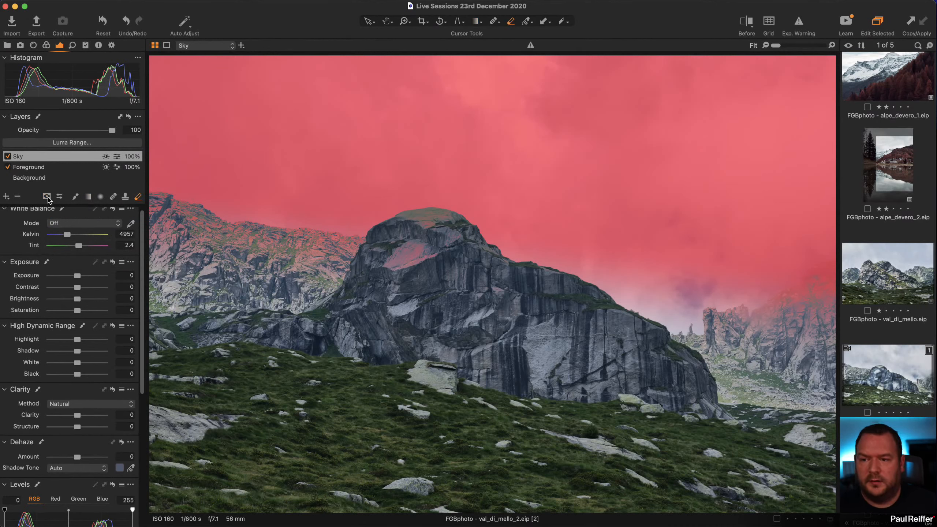
{"action": "left_click", "coordinate": [48, 200]}
{"action": "left_click", "coordinate": [55, 203]}
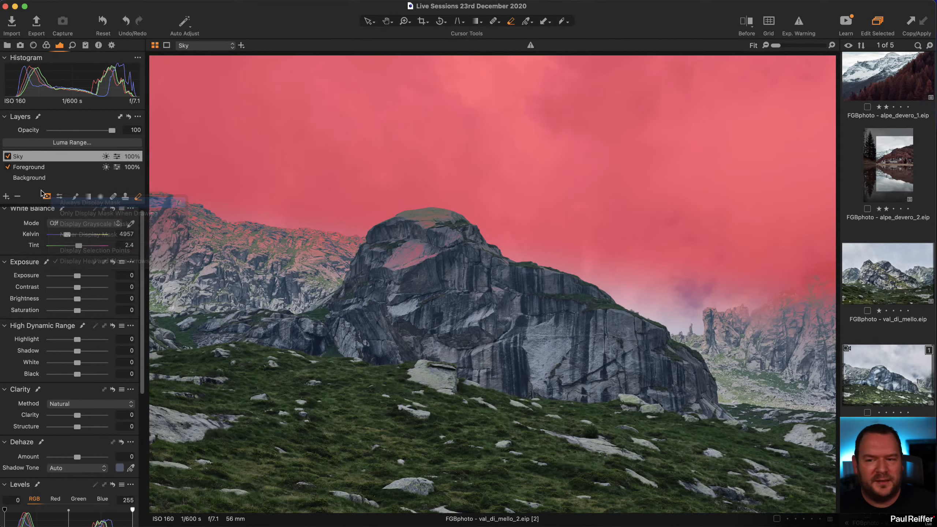
{"action": "left_click", "coordinate": [46, 196]}
{"action": "left_click", "coordinate": [75, 222]}
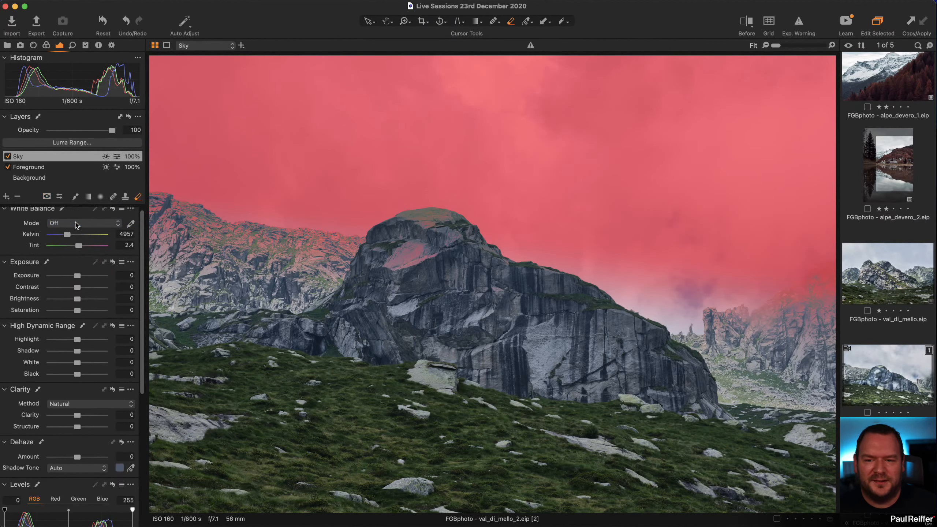
{"action": "key", "text": "z"}
{"action": "left_click", "coordinate": [447, 252]}
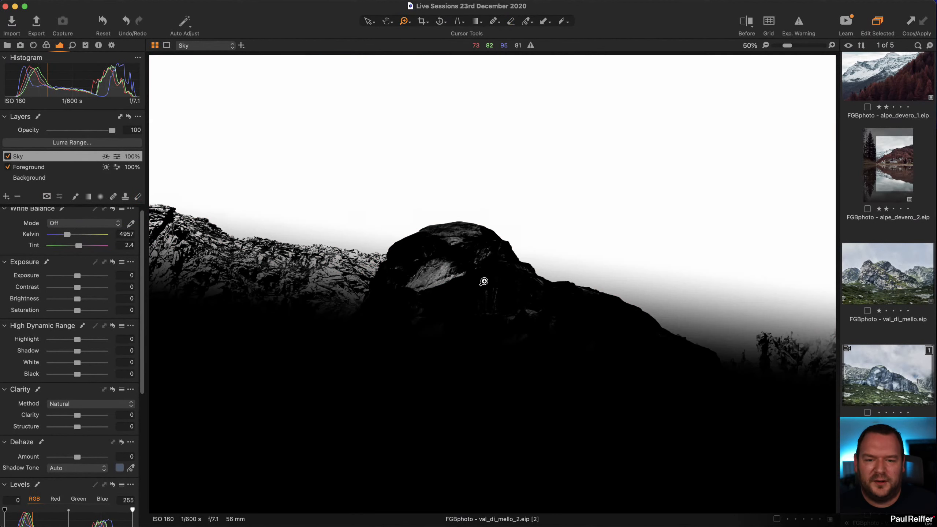
{"action": "scroll", "coordinate": [439, 328], "scroll_direction": "down", "scroll_amount": 2}
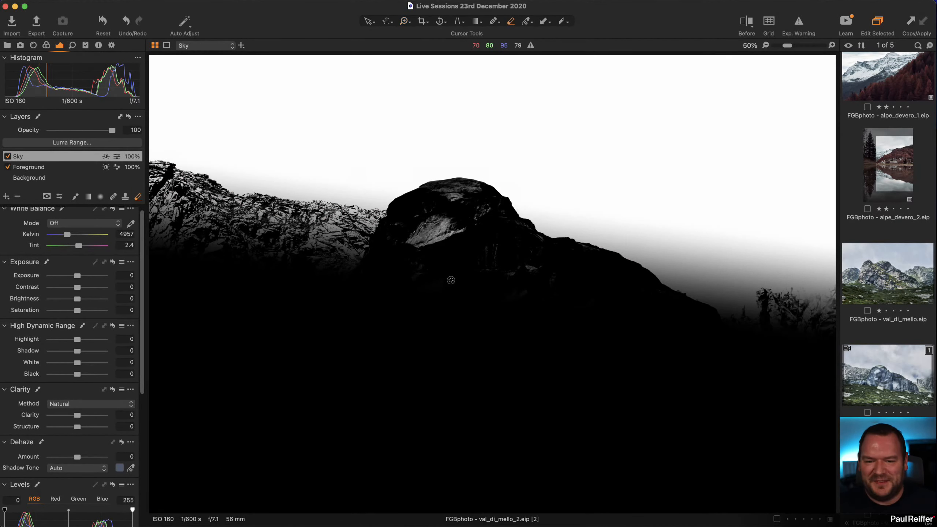
Rasterize the Sky layer's mask and erase the bright patch on the central rock face with an enlarged eraser
{"action": "key", "text": "e"}
{"action": "right_click", "coordinate": [435, 274]}
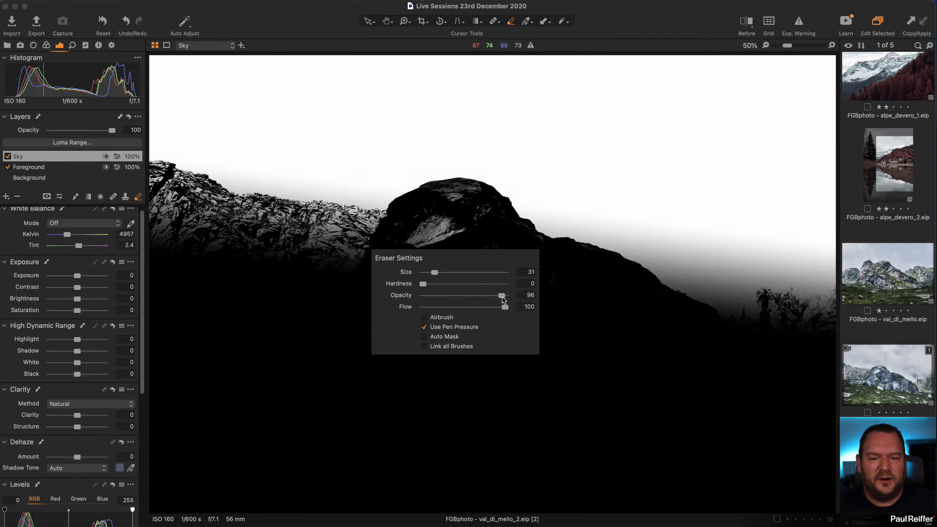
{"action": "left_click_drag", "start_coordinate": [435, 272], "coordinate": [441, 272]}
{"action": "left_click", "coordinate": [437, 220]}
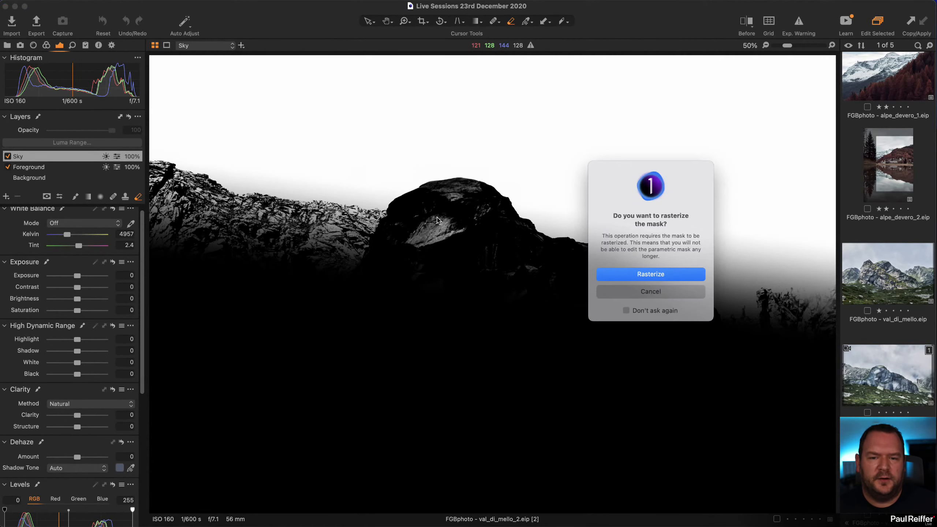
{"action": "left_click", "coordinate": [661, 274]}
{"action": "mouse_move", "coordinate": [429, 221]}
{"action": "left_mouse_down"}
{"action": "mouse_move", "coordinate": [453, 204]}
{"action": "mouse_move", "coordinate": [436, 200]}
{"action": "mouse_move", "coordinate": [458, 195]}
{"action": "mouse_move", "coordinate": [492, 217]}
{"action": "mouse_move", "coordinate": [387, 265]}
{"action": "mouse_move", "coordinate": [436, 264]}
{"action": "mouse_move", "coordinate": [444, 288]}
{"action": "mouse_move", "coordinate": [562, 282]}
{"action": "mouse_move", "coordinate": [482, 249]}
{"action": "left_mouse_up"}
Erase the Sky mask from the background ridge left of the rock summit, and hide the mask with the whole photo in view
{"action": "left_click_drag", "start_coordinate": [594, 333], "coordinate": [496, 320]}
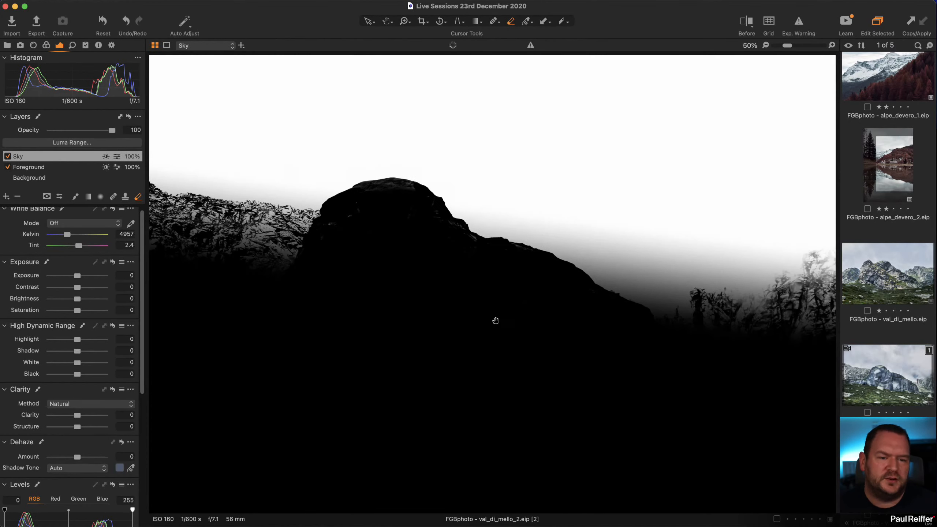
{"action": "left_click_drag", "start_coordinate": [465, 348], "coordinate": [836, 392]}
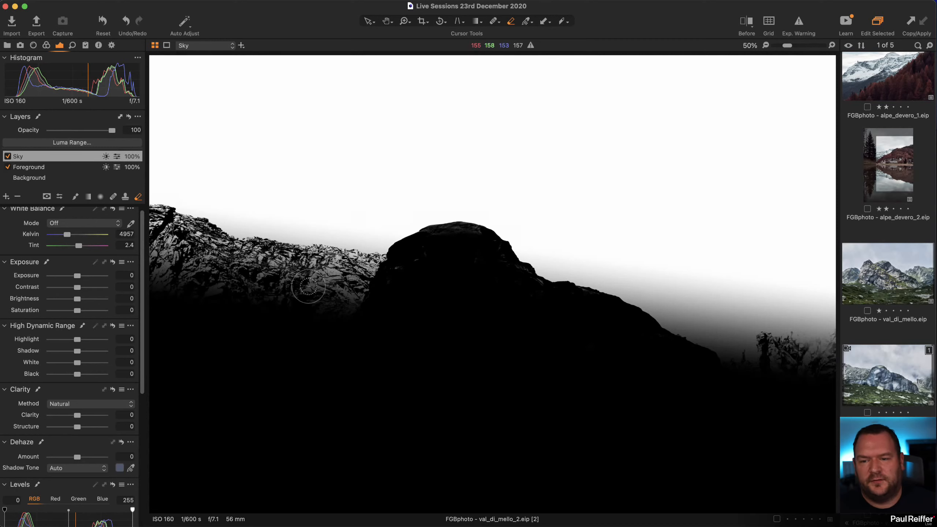
{"action": "mouse_move", "coordinate": [190, 269]}
{"action": "left_mouse_down"}
{"action": "mouse_move", "coordinate": [158, 235]}
{"action": "mouse_move", "coordinate": [152, 241]}
{"action": "mouse_move", "coordinate": [154, 226]}
{"action": "mouse_move", "coordinate": [209, 258]}
{"action": "mouse_move", "coordinate": [187, 235]}
{"action": "mouse_move", "coordinate": [209, 250]}
{"action": "mouse_move", "coordinate": [156, 225]}
{"action": "mouse_move", "coordinate": [161, 275]}
{"action": "mouse_move", "coordinate": [211, 293]}
{"action": "mouse_move", "coordinate": [193, 257]}
{"action": "mouse_move", "coordinate": [203, 249]}
{"action": "mouse_move", "coordinate": [240, 261]}
{"action": "mouse_move", "coordinate": [279, 255]}
{"action": "mouse_move", "coordinate": [255, 252]}
{"action": "mouse_move", "coordinate": [292, 276]}
{"action": "mouse_move", "coordinate": [280, 280]}
{"action": "mouse_move", "coordinate": [286, 286]}
{"action": "mouse_move", "coordinate": [313, 270]}
{"action": "mouse_move", "coordinate": [290, 262]}
{"action": "mouse_move", "coordinate": [384, 272]}
{"action": "mouse_move", "coordinate": [287, 256]}
{"action": "mouse_move", "coordinate": [299, 279]}
{"action": "mouse_move", "coordinate": [229, 301]}
{"action": "mouse_move", "coordinate": [261, 323]}
{"action": "mouse_move", "coordinate": [406, 277]}
{"action": "mouse_move", "coordinate": [427, 261]}
{"action": "mouse_move", "coordinate": [440, 265]}
{"action": "mouse_move", "coordinate": [248, 279]}
{"action": "mouse_move", "coordinate": [210, 267]}
{"action": "mouse_move", "coordinate": [224, 260]}
{"action": "mouse_move", "coordinate": [219, 247]}
{"action": "mouse_move", "coordinate": [157, 214]}
{"action": "mouse_move", "coordinate": [200, 236]}
{"action": "left_mouse_up"}
{"action": "key", "text": "z"}
{"action": "left_click", "coordinate": [491, 380], "text": "alt"}
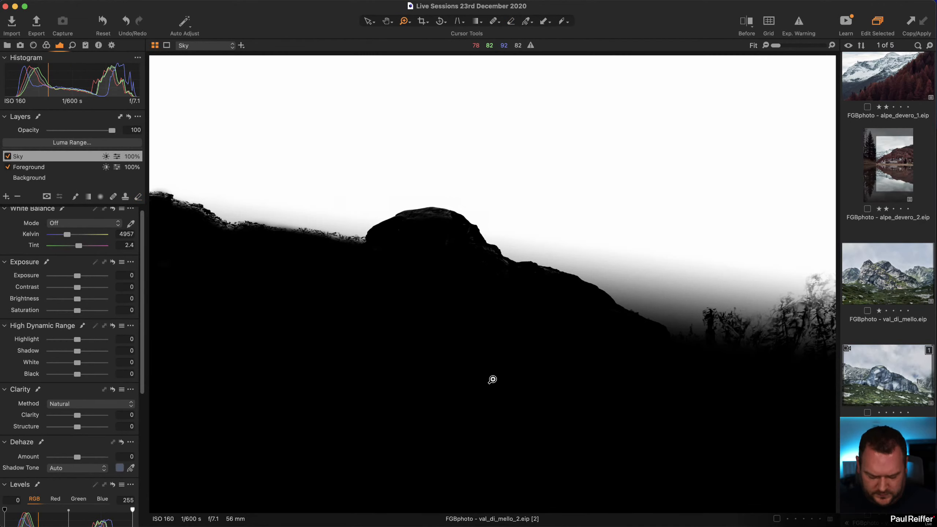
{"action": "key", "text": "m"}
{"action": "key", "text": "m"}
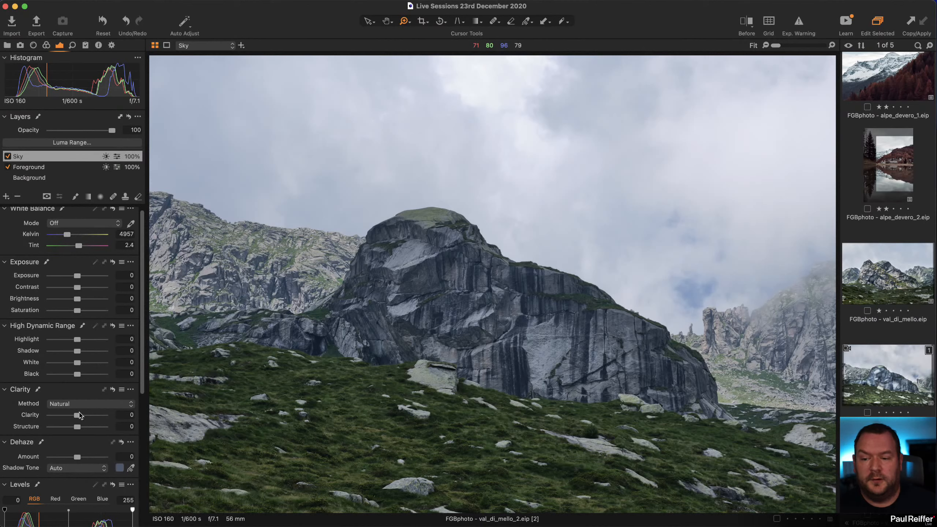
Set the Sky layer's Natural clarity to 84 and reset its structure to 0
{"action": "left_click_drag", "start_coordinate": [79, 415], "coordinate": [98, 417]}
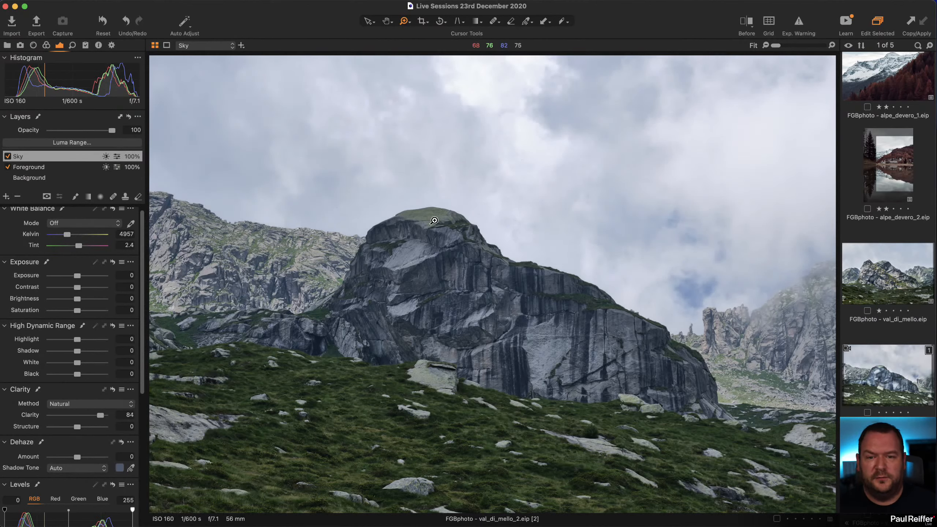
{"action": "scroll", "coordinate": [61, 334], "scroll_direction": "down", "scroll_amount": 5}
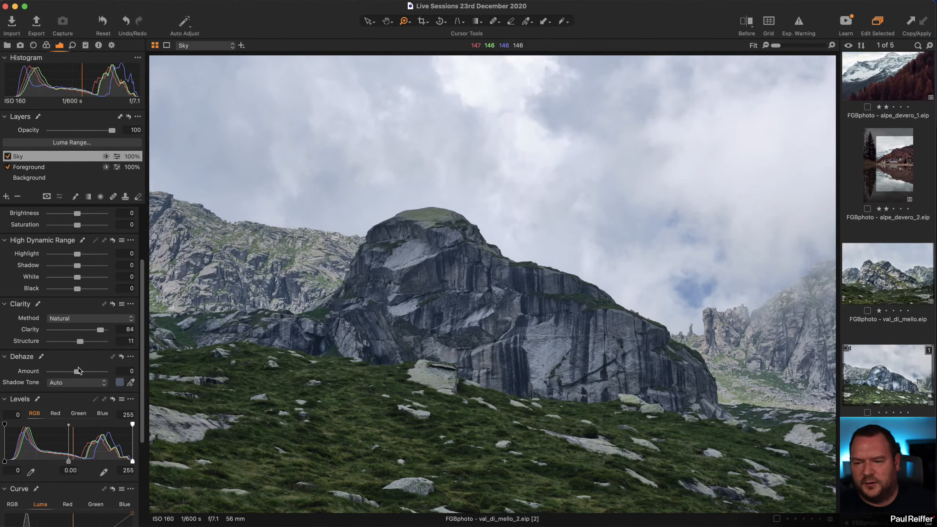
{"action": "double_click", "coordinate": [79, 341]}
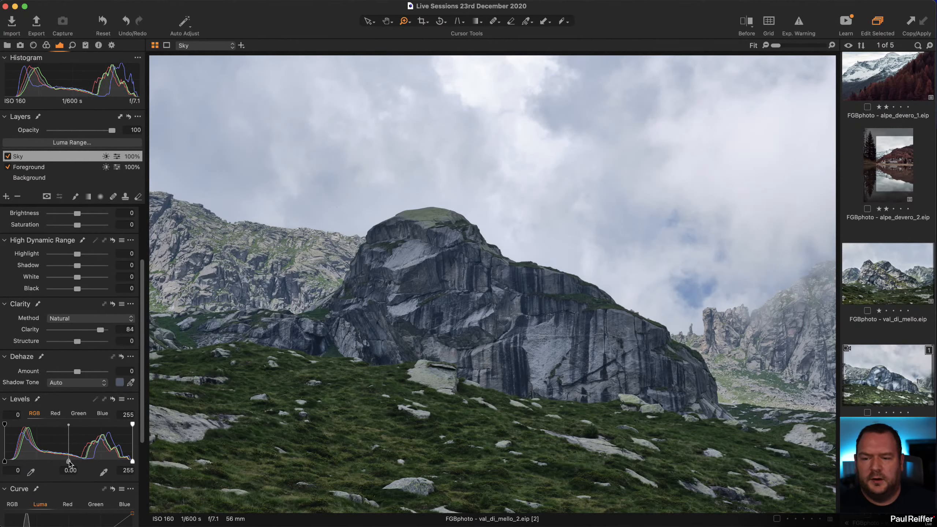
Set the Sky layer's RGB input levels to 5 and 253 and its High Dynamic Range White to -47
{"action": "left_click_drag", "start_coordinate": [5, 462], "coordinate": [7, 462]}
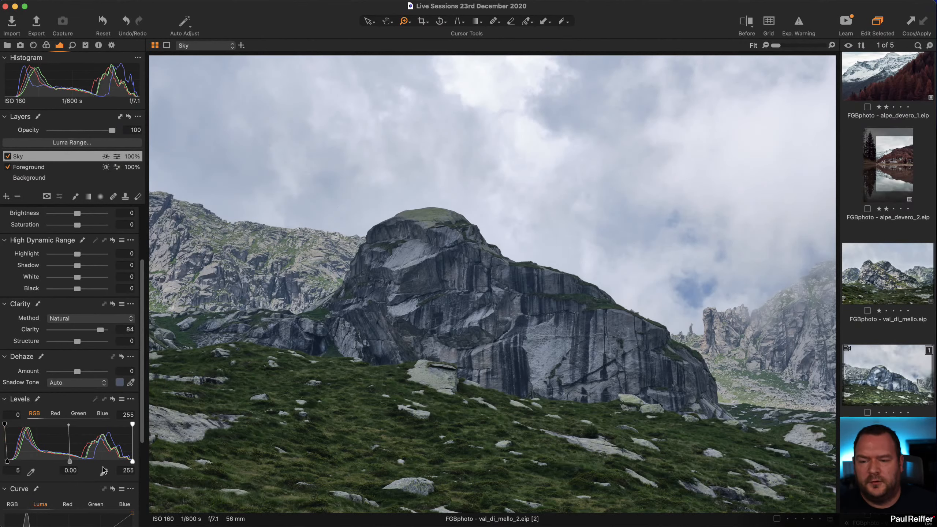
{"action": "left_click_drag", "start_coordinate": [131, 463], "coordinate": [130, 464]}
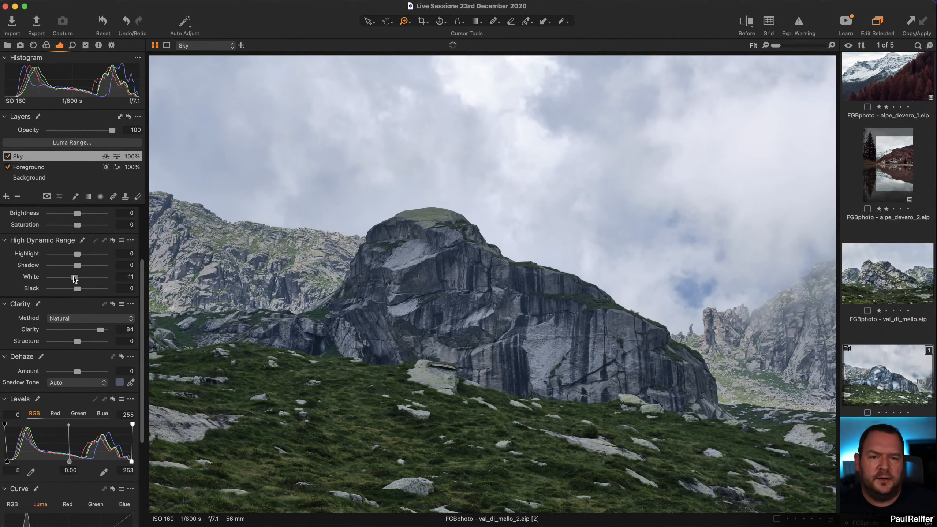
{"action": "left_click_drag", "start_coordinate": [75, 279], "coordinate": [64, 279]}
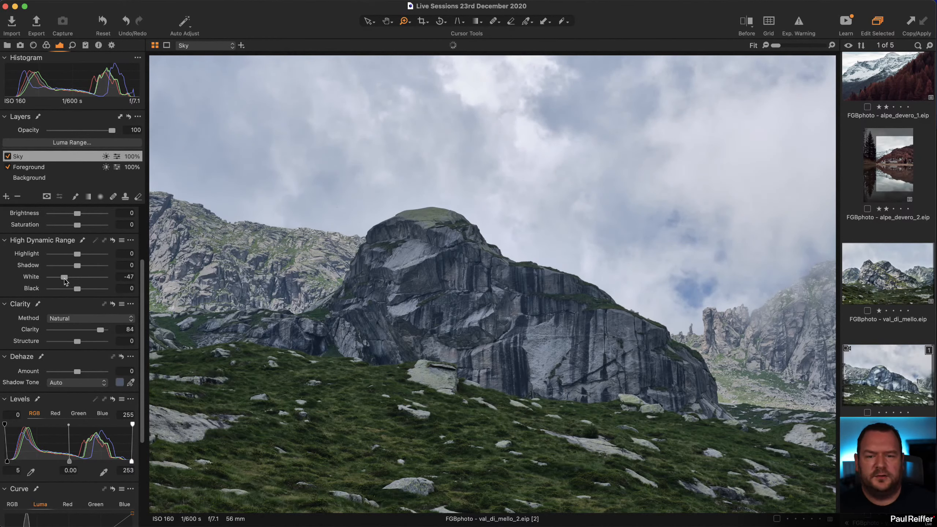
Set the Foreground layer's RGB input levels to shadow 7, midtone 0.05 and highlight 240, checking its mask coverage
{"action": "left_click", "coordinate": [45, 168]}
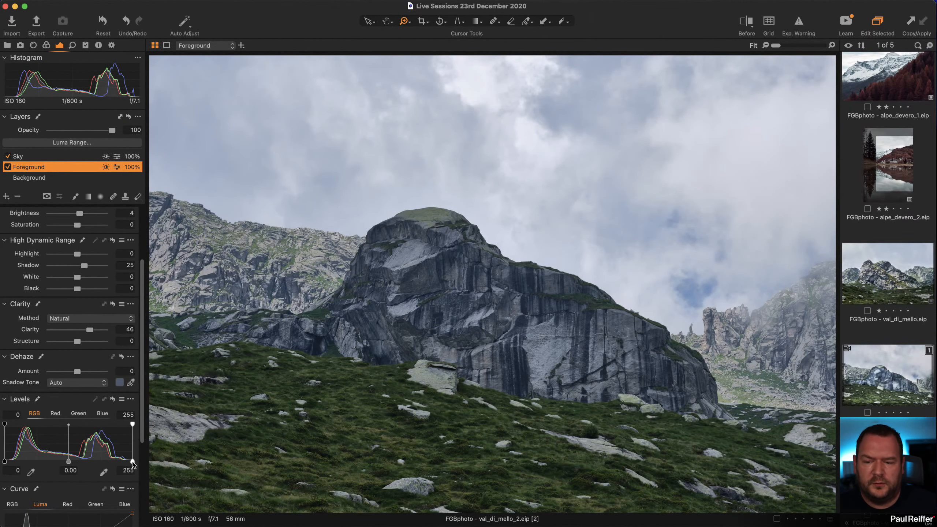
{"action": "key", "text": "m"}
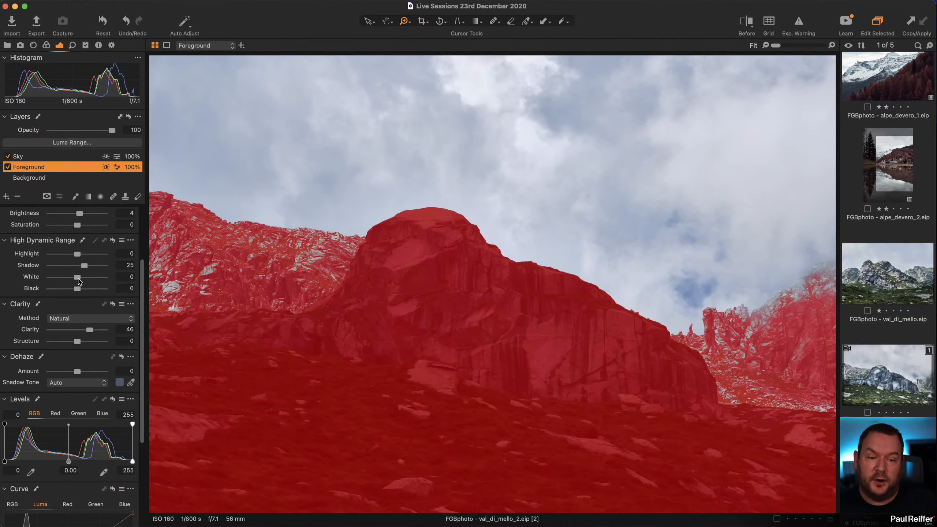
{"action": "key", "text": "m"}
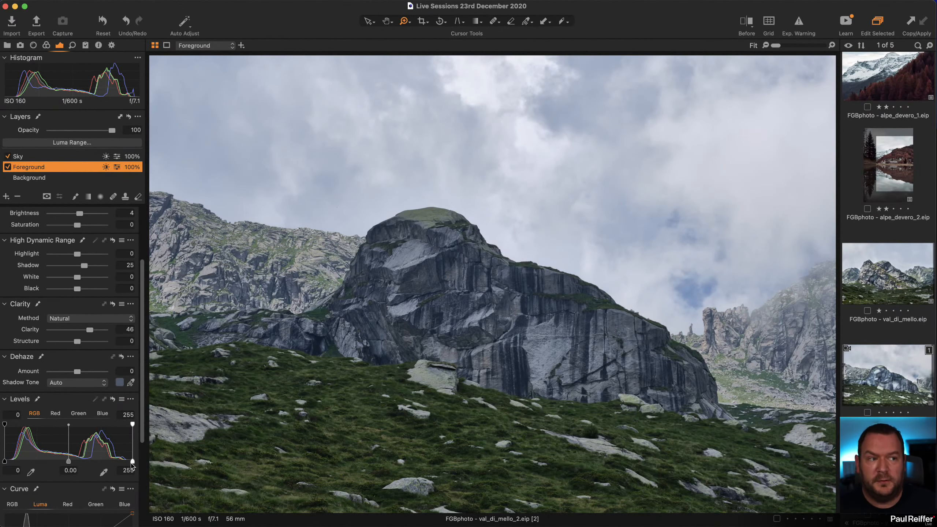
{"action": "left_click_drag", "start_coordinate": [133, 463], "coordinate": [125, 462]}
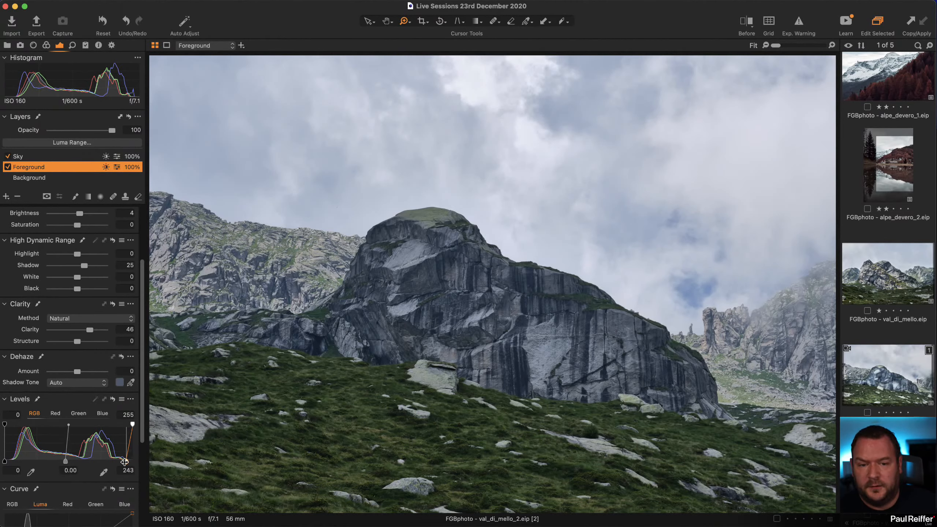
{"action": "left_click_drag", "start_coordinate": [5, 463], "coordinate": [8, 463]}
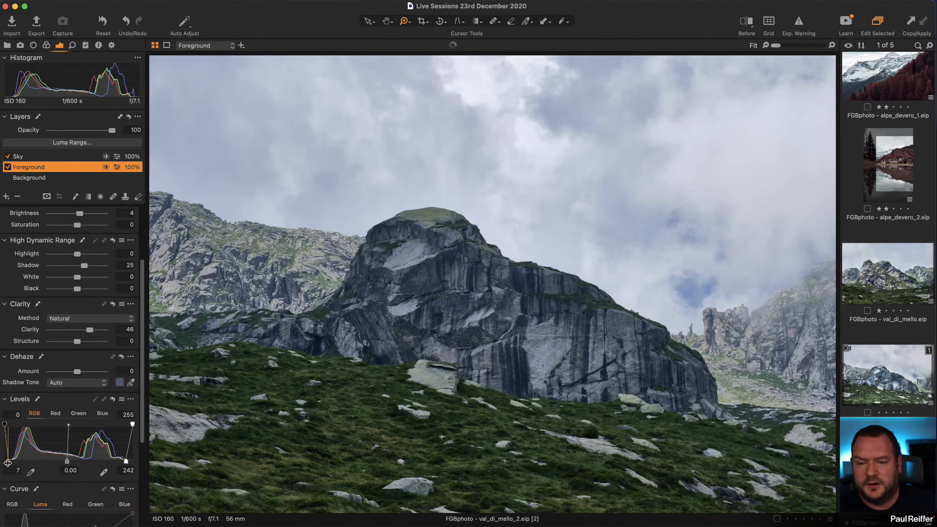
{"action": "left_click_drag", "start_coordinate": [124, 461], "coordinate": [64, 463]}
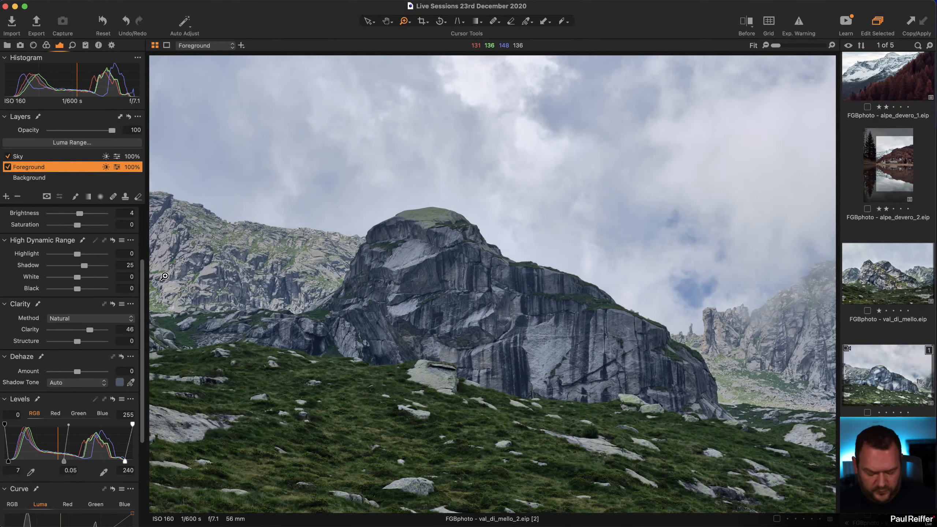
{"action": "key", "text": "m"}
{"action": "key", "text": "m"}
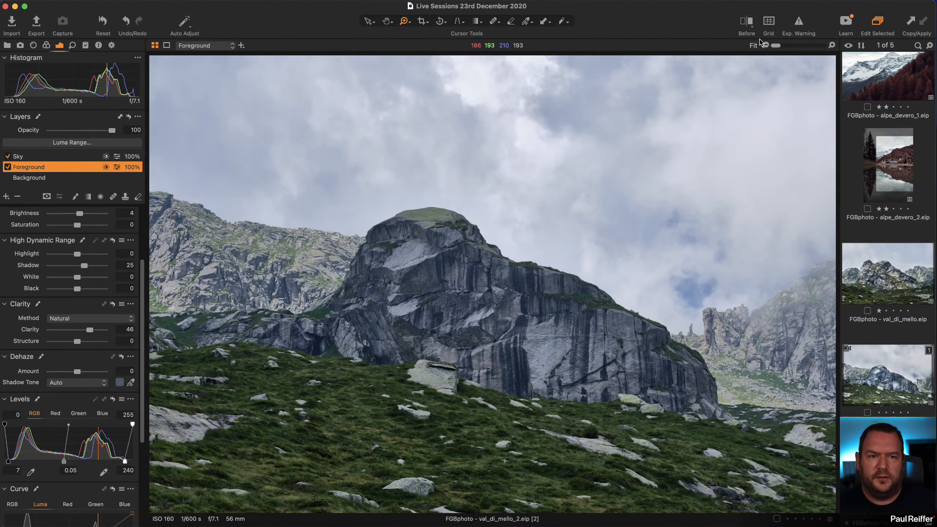
Compare the edit with the original in a split before/after view, examining the background ridge close up
{"action": "left_click", "coordinate": [747, 23]}
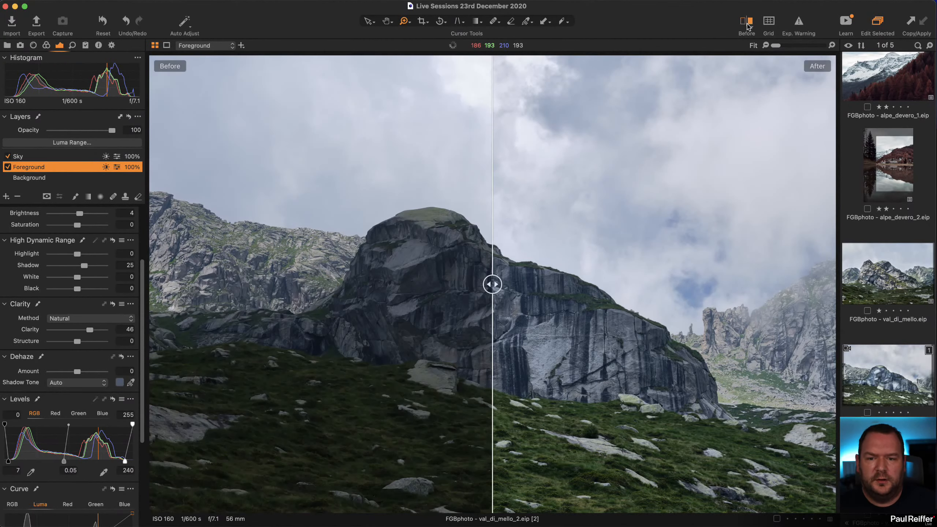
{"action": "left_click_drag", "start_coordinate": [491, 283], "coordinate": [150, 284]}
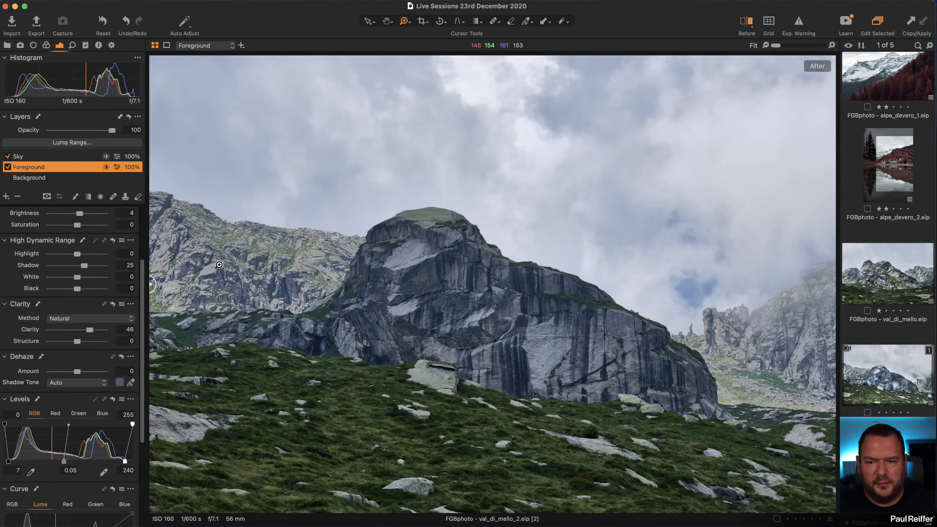
{"action": "left_click_drag", "start_coordinate": [150, 284], "coordinate": [507, 284]}
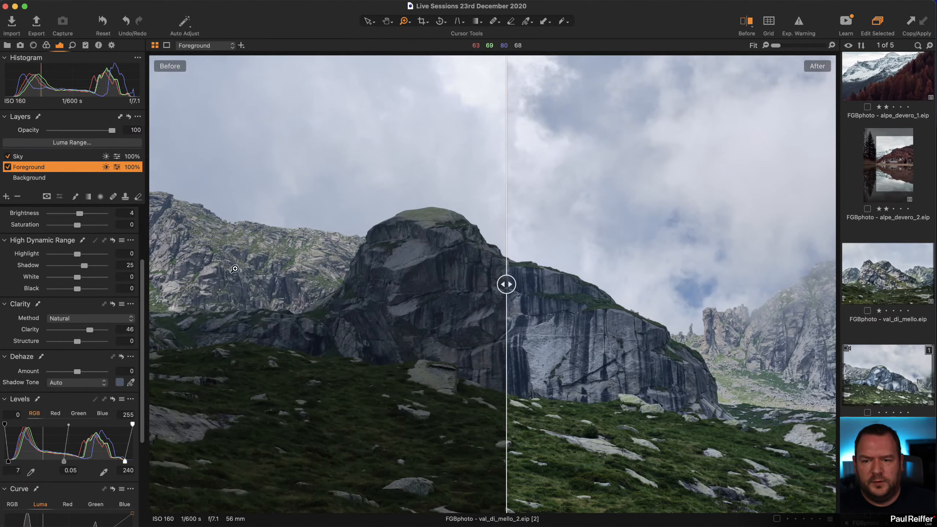
{"action": "left_click_drag", "start_coordinate": [177, 180], "coordinate": [331, 320]}
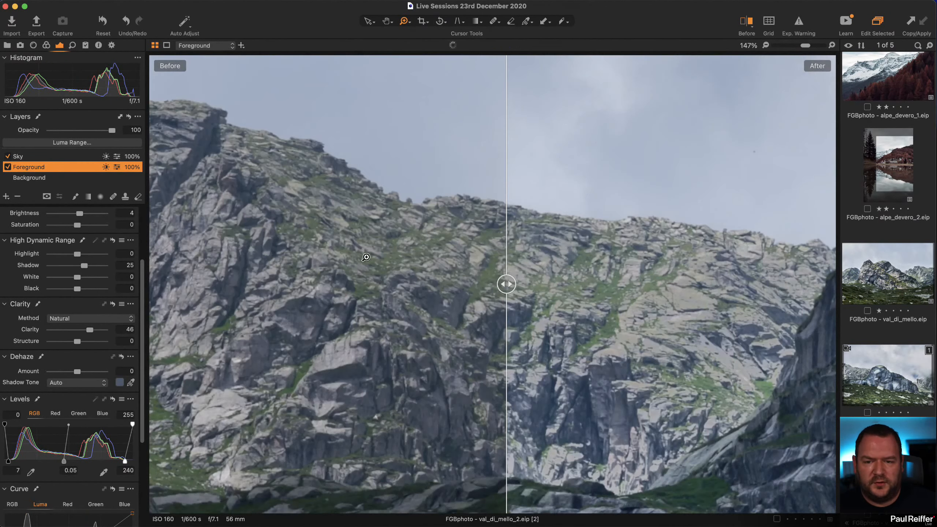
{"action": "left_click_drag", "start_coordinate": [506, 283], "coordinate": [270, 314]}
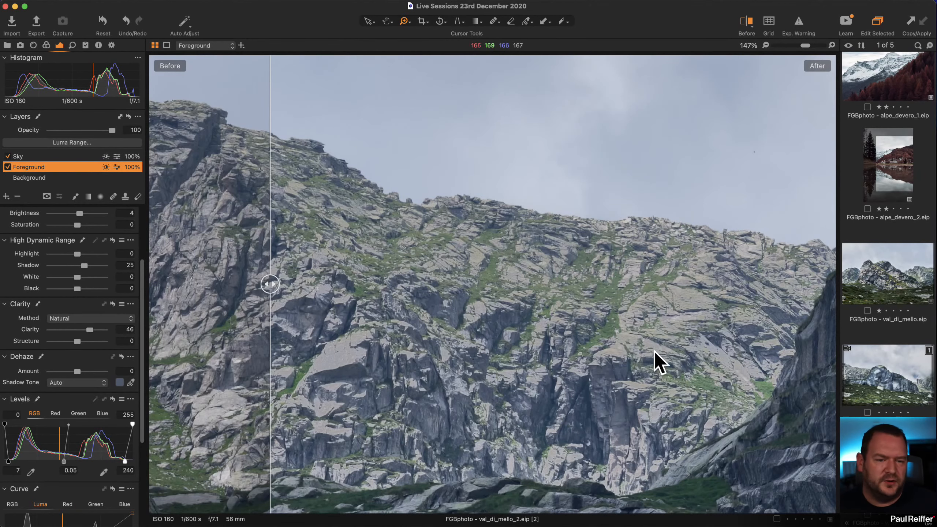
{"action": "left_click", "coordinate": [482, 324], "text": "alt"}
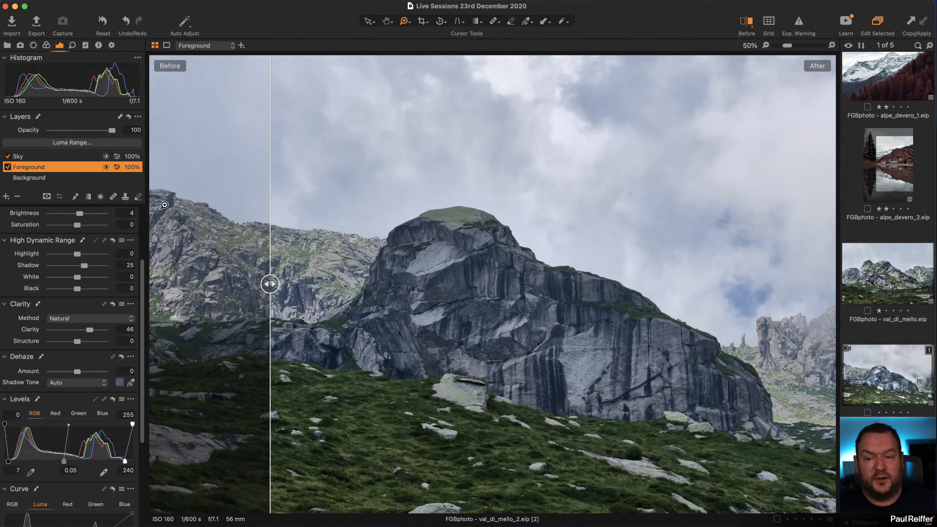
Show the edited version across the whole frame and inspect the Sky mask's coverage along the ridge, with the Foreground layer selected at the end
{"action": "key", "text": "m"}
{"action": "left_click_drag", "start_coordinate": [270, 284], "coordinate": [151, 284]}
{"action": "left_click", "coordinate": [32, 157]}
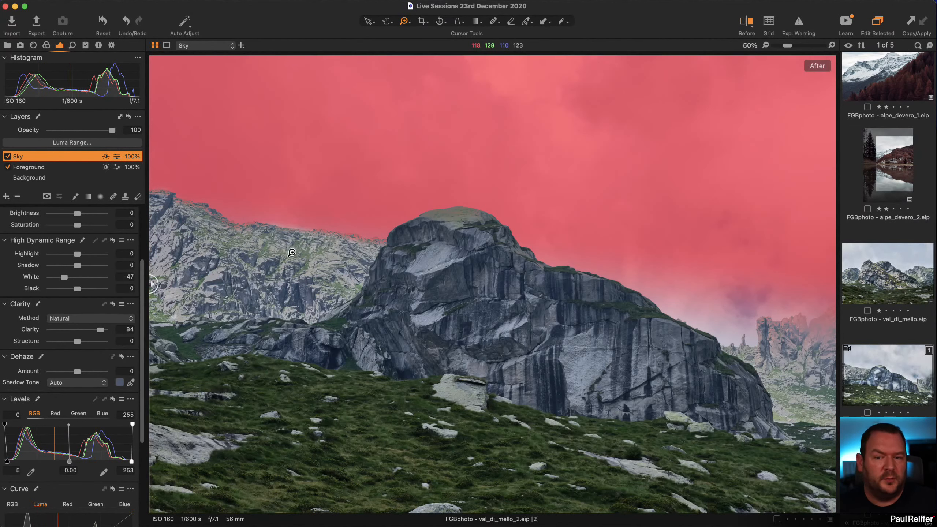
{"action": "left_click", "coordinate": [43, 167]}
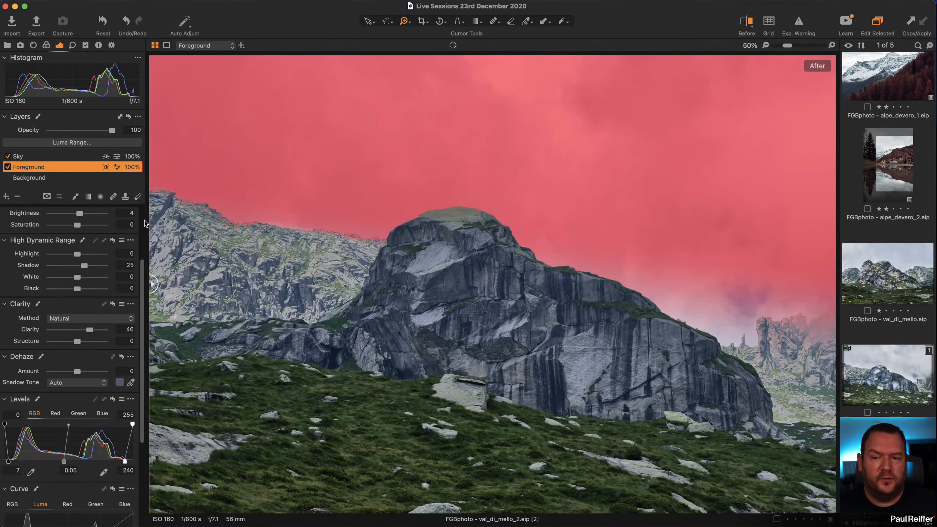
{"action": "key", "text": "m"}
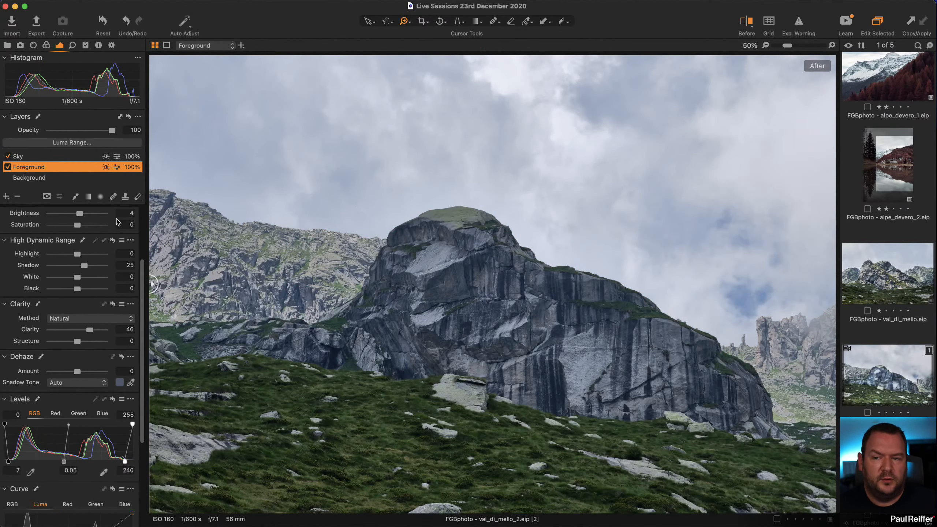
Erase parts of the Foreground mask over the background ridges on both sides of the central rock, keeping layer opacity at 100
{"action": "left_click", "coordinate": [138, 198]}
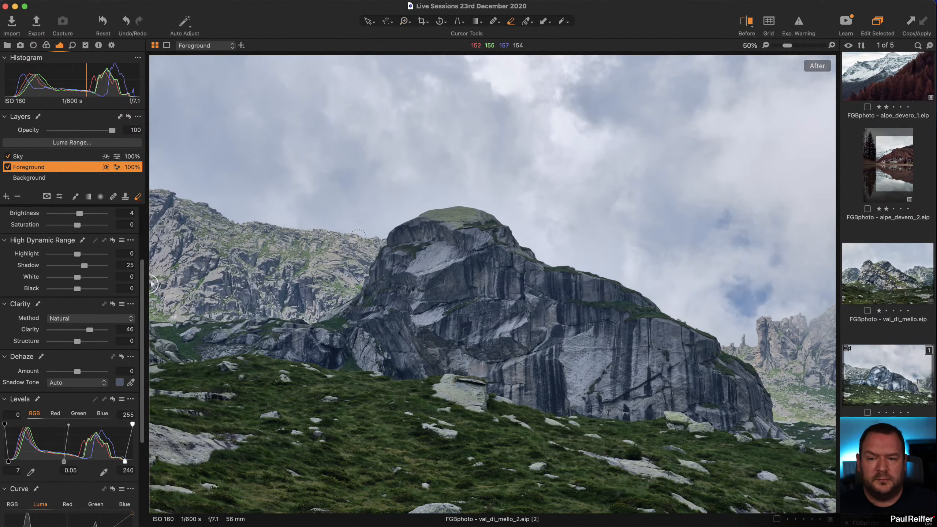
{"action": "right_click", "coordinate": [262, 202]}
{"action": "mouse_move", "coordinate": [323, 223]}
{"action": "left_mouse_down"}
{"action": "mouse_move", "coordinate": [286, 222]}
{"action": "mouse_move", "coordinate": [266, 199]}
{"action": "left_mouse_up"}
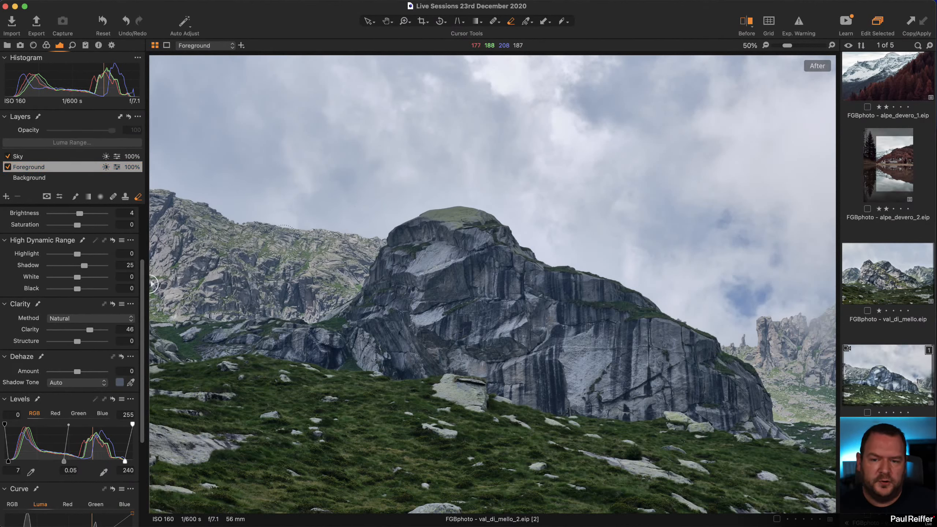
{"action": "mouse_move", "coordinate": [317, 271]}
{"action": "left_mouse_down"}
{"action": "mouse_move", "coordinate": [217, 287]}
{"action": "mouse_move", "coordinate": [248, 252]}
{"action": "mouse_move", "coordinate": [204, 234]}
{"action": "mouse_move", "coordinate": [200, 277]}
{"action": "left_mouse_up"}
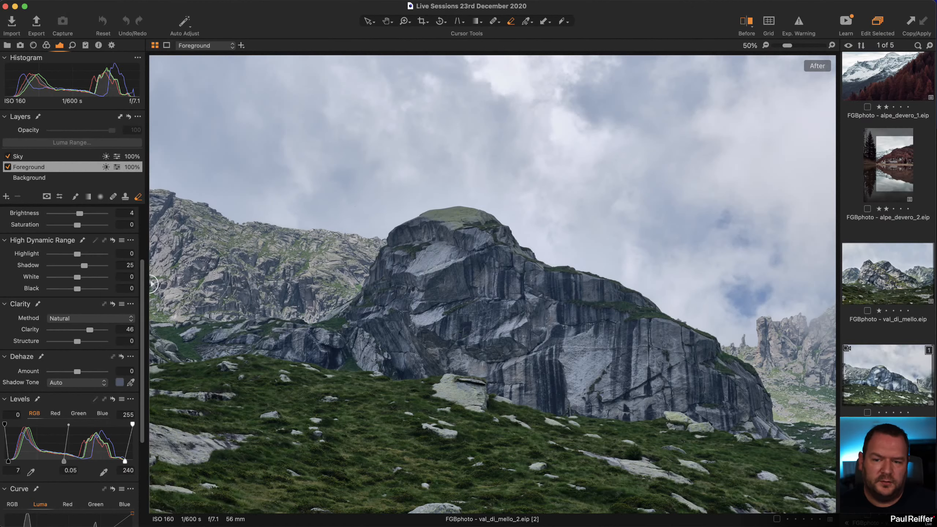
{"action": "left_click_drag", "start_coordinate": [291, 290], "coordinate": [295, 290]}
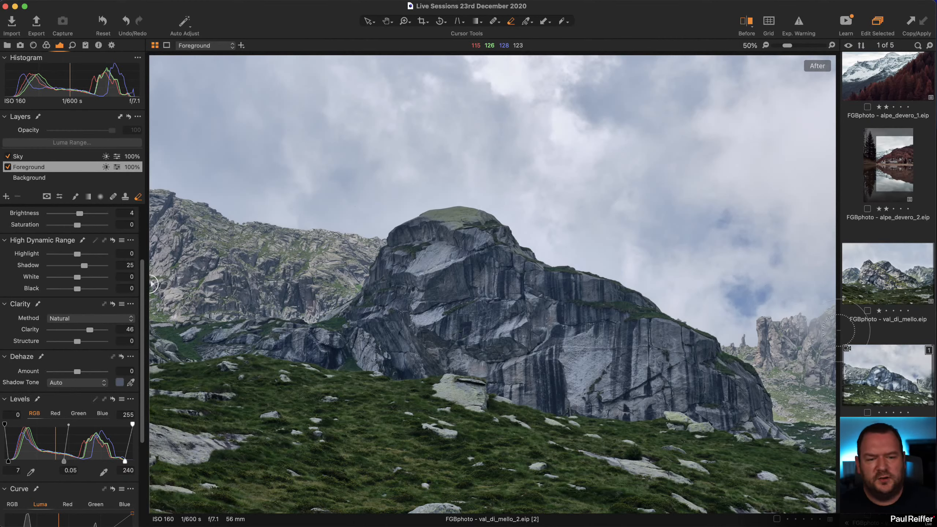
{"action": "mouse_move", "coordinate": [793, 412]}
{"action": "left_mouse_down"}
{"action": "mouse_move", "coordinate": [786, 416]}
{"action": "mouse_move", "coordinate": [824, 405]}
{"action": "left_mouse_up"}
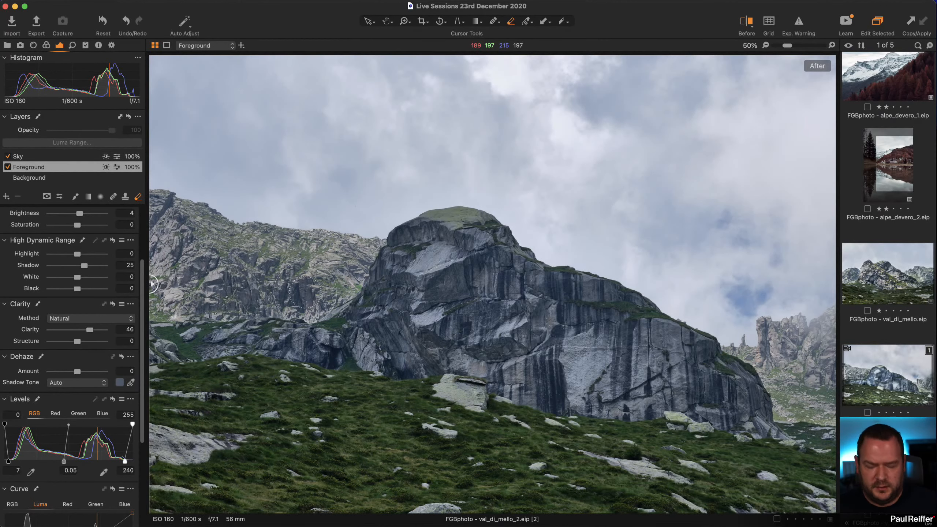
{"action": "mouse_move", "coordinate": [306, 294]}
{"action": "left_mouse_down"}
{"action": "mouse_move", "coordinate": [384, 334]}
{"action": "mouse_move", "coordinate": [291, 314]}
{"action": "mouse_move", "coordinate": [369, 264]}
{"action": "left_mouse_up"}
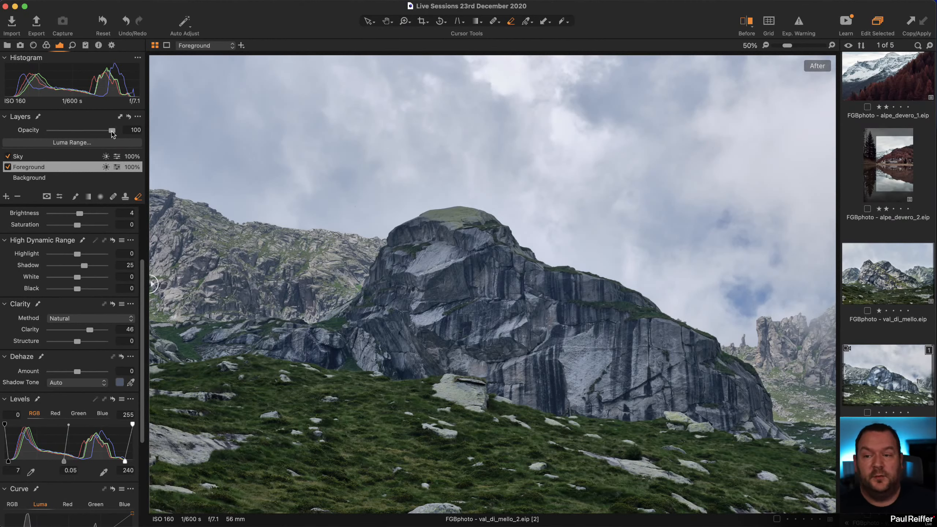
{"action": "left_click_drag", "start_coordinate": [112, 132], "coordinate": [157, 136]}
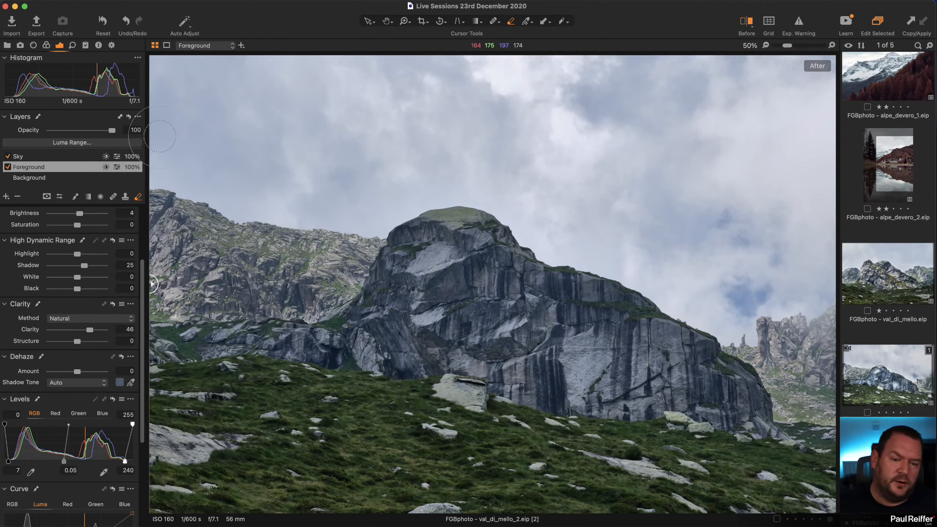
Keep the Sky layer's opacity at 100 and set the Foreground layer's opacity to 74, checking the edit in a split before/after view
{"action": "left_click", "coordinate": [34, 157]}
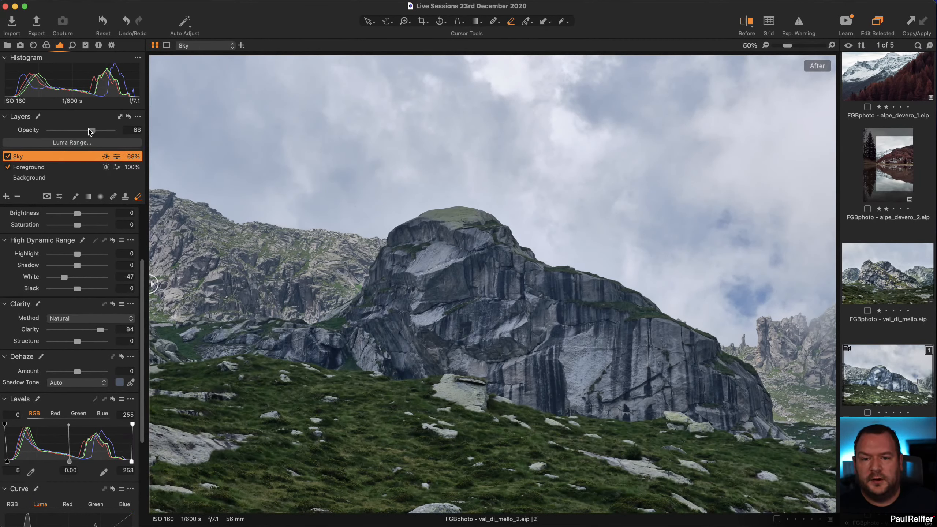
{"action": "left_click_drag", "start_coordinate": [90, 132], "coordinate": [211, 148]}
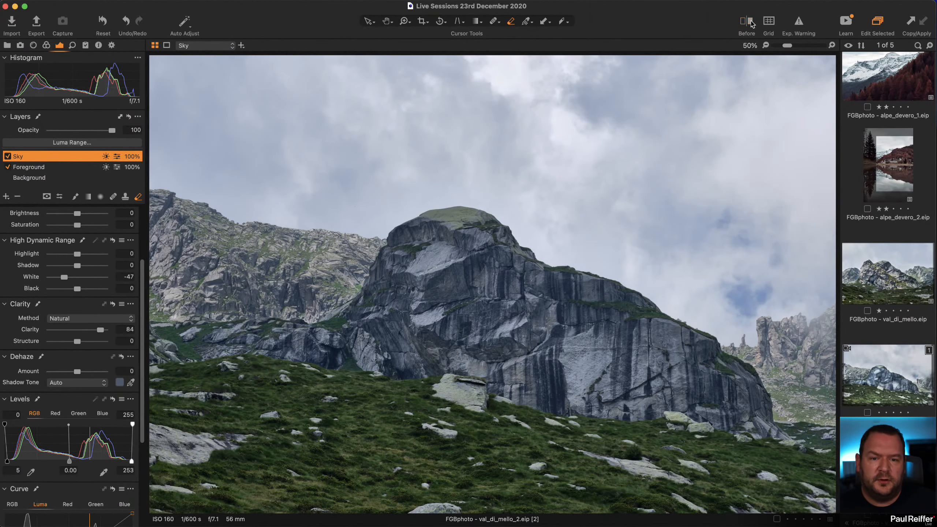
{"action": "left_click_drag", "start_coordinate": [493, 285], "coordinate": [245, 333]}
{"action": "left_click", "coordinate": [38, 168]}
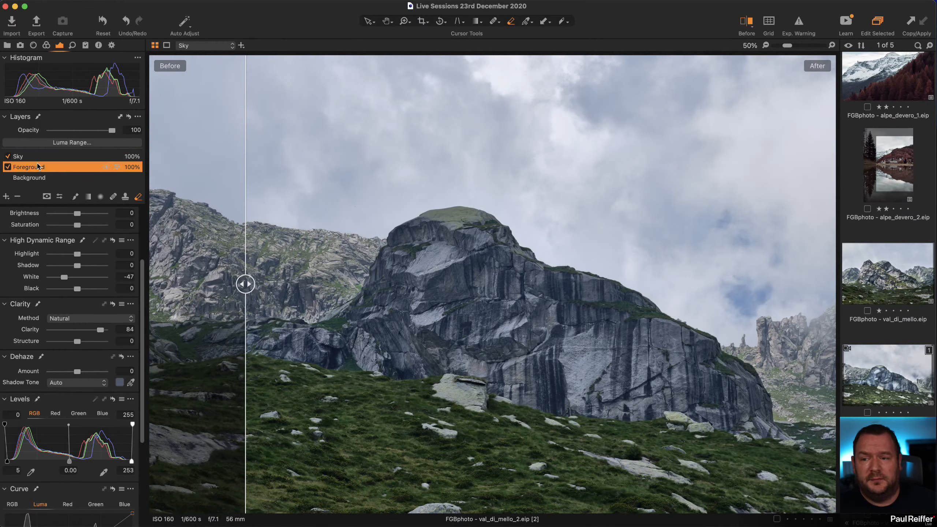
{"action": "left_click_drag", "start_coordinate": [112, 132], "coordinate": [95, 136]}
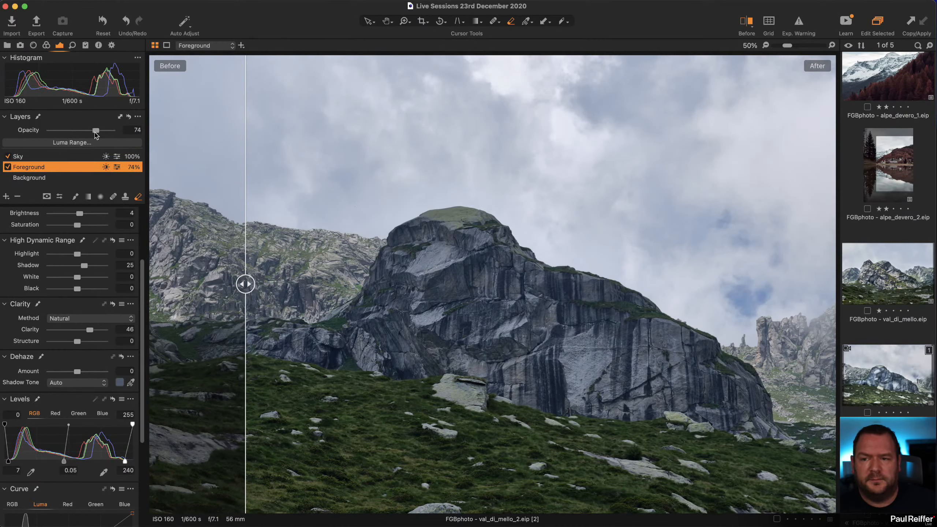
Compare the submitter's variant 1 with the re-edited variant 2 side by side, at 100% on the central rock and at full frame
{"action": "left_click", "coordinate": [889, 364]}
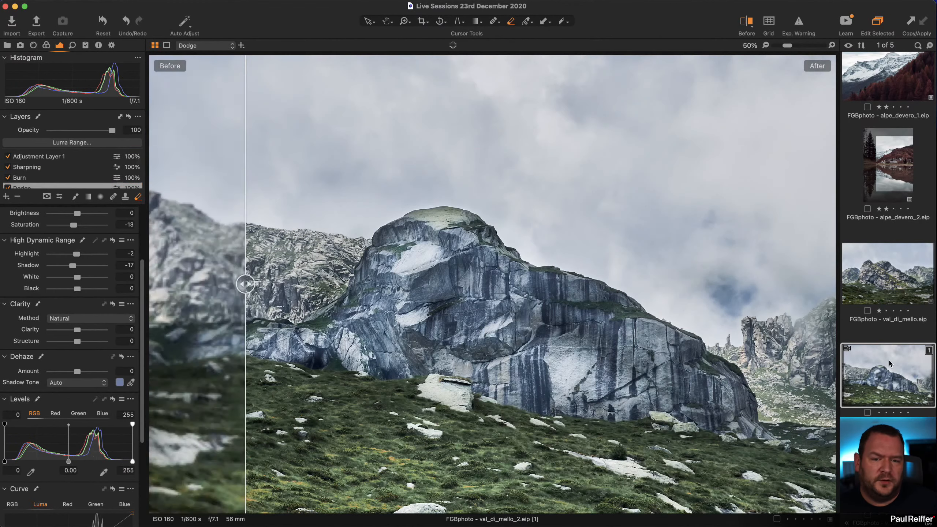
{"action": "left_click_drag", "start_coordinate": [224, 287], "coordinate": [138, 285]}
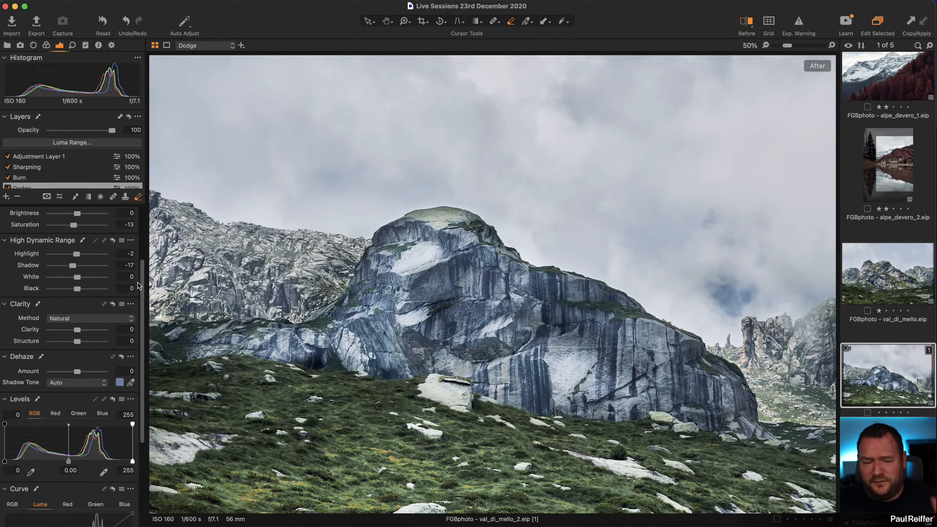
{"action": "left_click", "coordinate": [887, 462], "text": "super"}
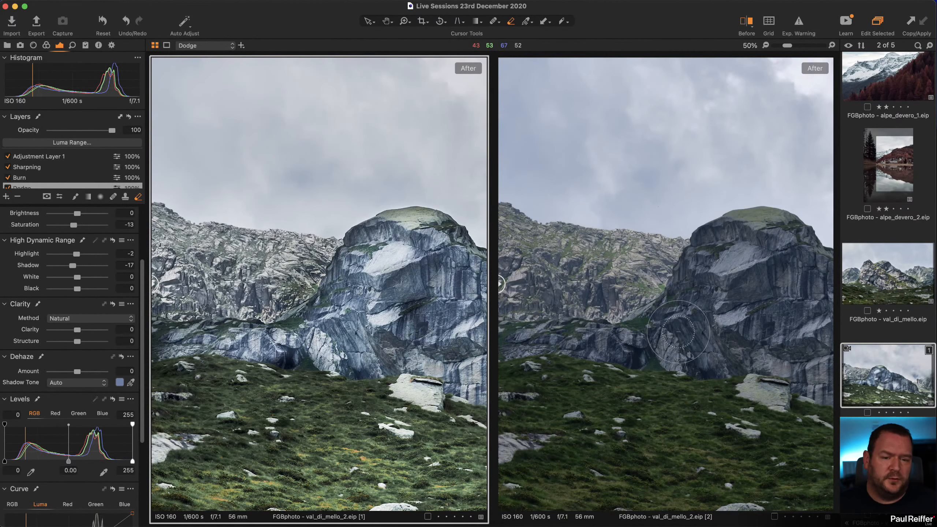
{"action": "left_click_drag", "start_coordinate": [668, 328], "coordinate": [568, 332]}
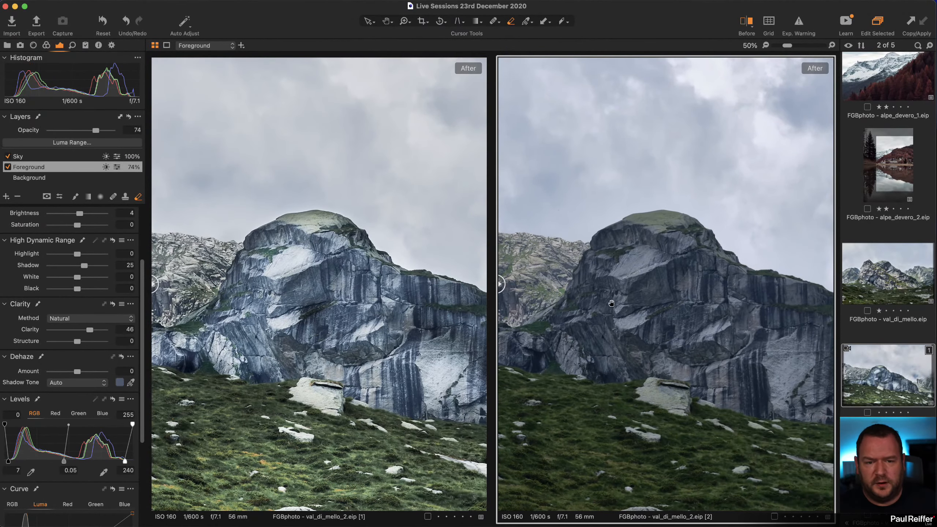
{"action": "key", "text": "z"}
{"action": "left_click", "coordinate": [647, 267]}
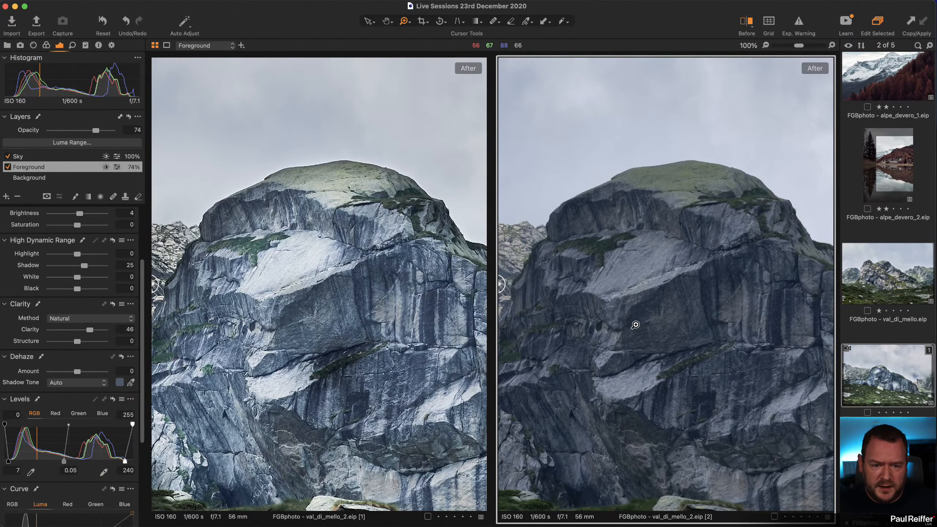
{"action": "key", "text": "super+0"}
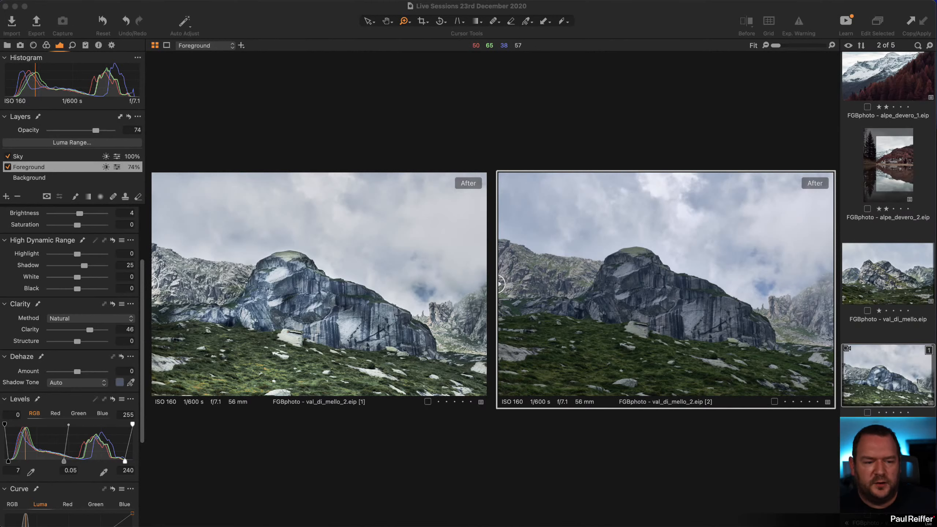
Add a new adjustment layer above the Sky layer in the re-edited variant
{"action": "left_click", "coordinate": [5, 197]}
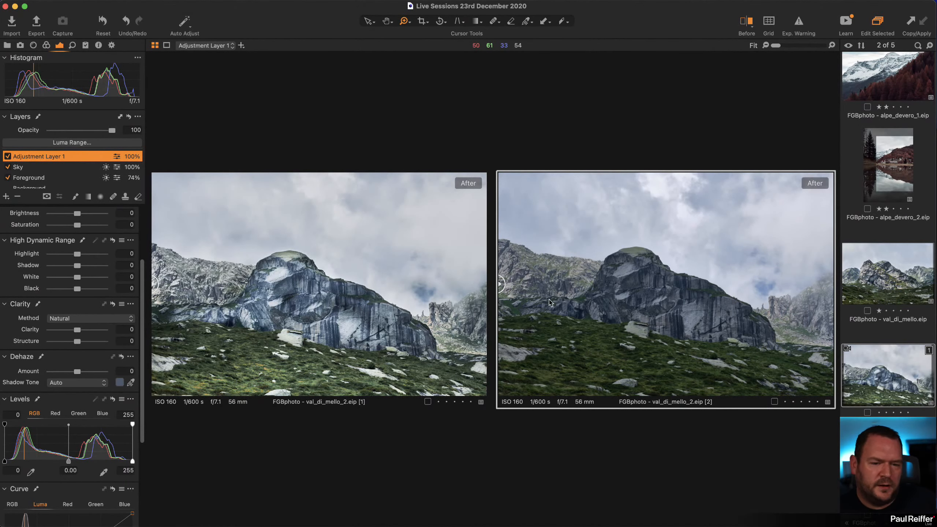
Try cloning both selected variants and applying the built-in IQ style B&W Neutral to the clones
{"action": "key", "text": "F3"}
{"action": "left_click", "coordinate": [85, 45]}
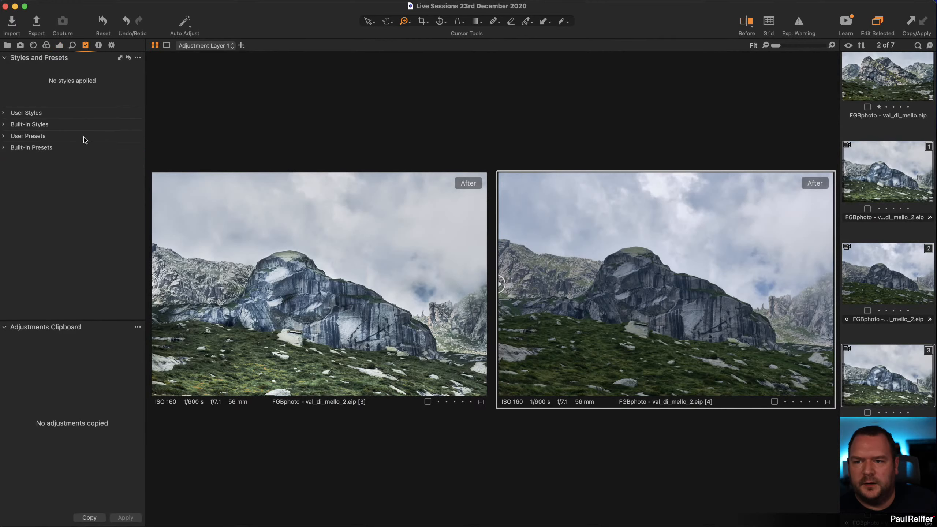
{"action": "left_click", "coordinate": [4, 124]}
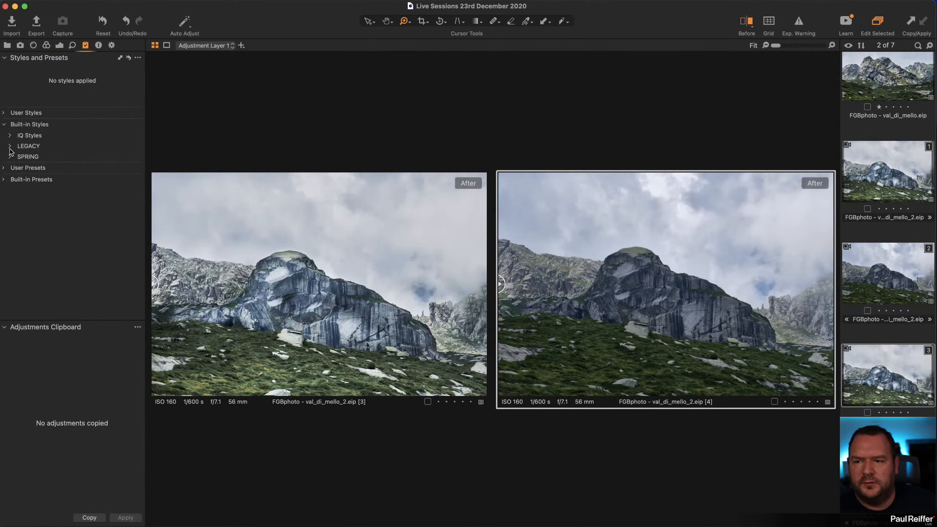
{"action": "left_click", "coordinate": [11, 136]}
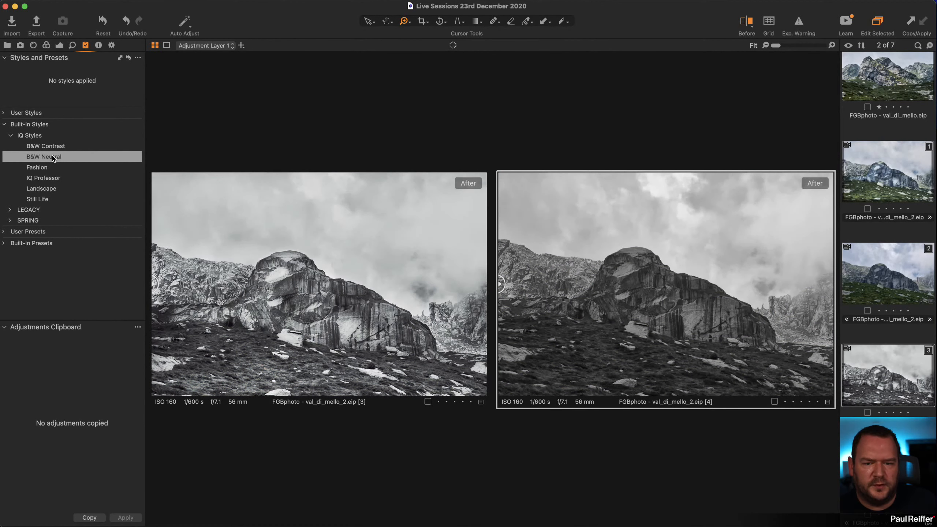
{"action": "left_click", "coordinate": [53, 158]}
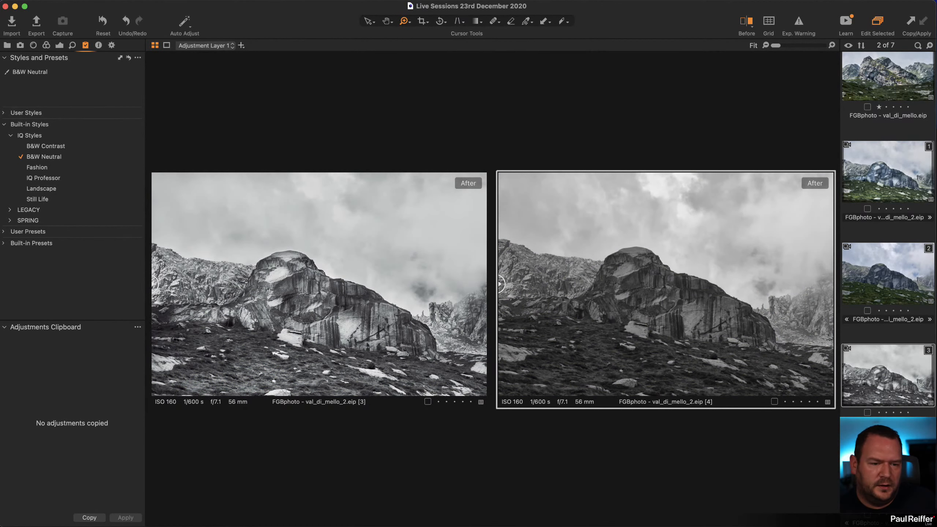
Undo the B&W Neutral style and the cloning of both variants
{"action": "key", "text": "shift+super+a"}
{"action": "left_click", "coordinate": [887, 477]}
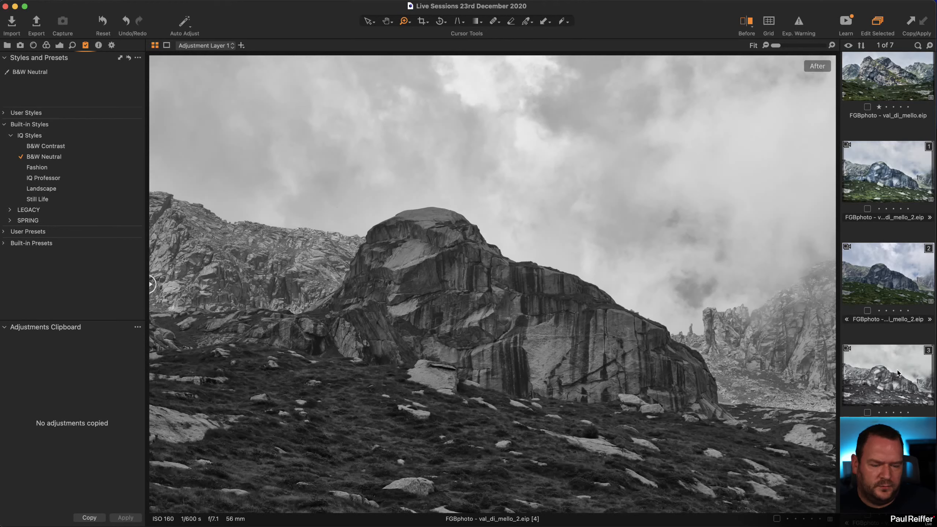
{"action": "key", "text": "super+z"}
{"action": "key", "text": "super+z"}
{"action": "key", "text": "super+z"}
{"action": "key", "text": "super+z"}
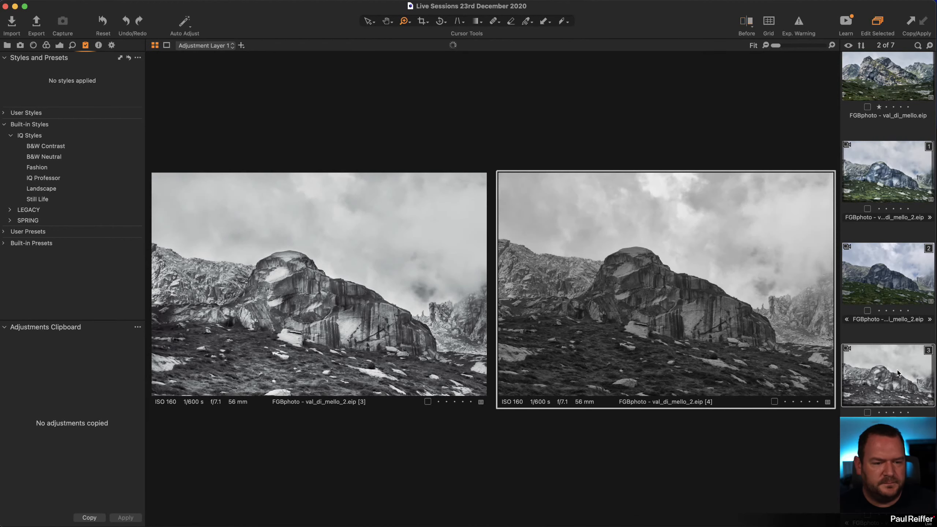
{"action": "key", "text": "super+z"}
{"action": "key", "text": "super+z"}
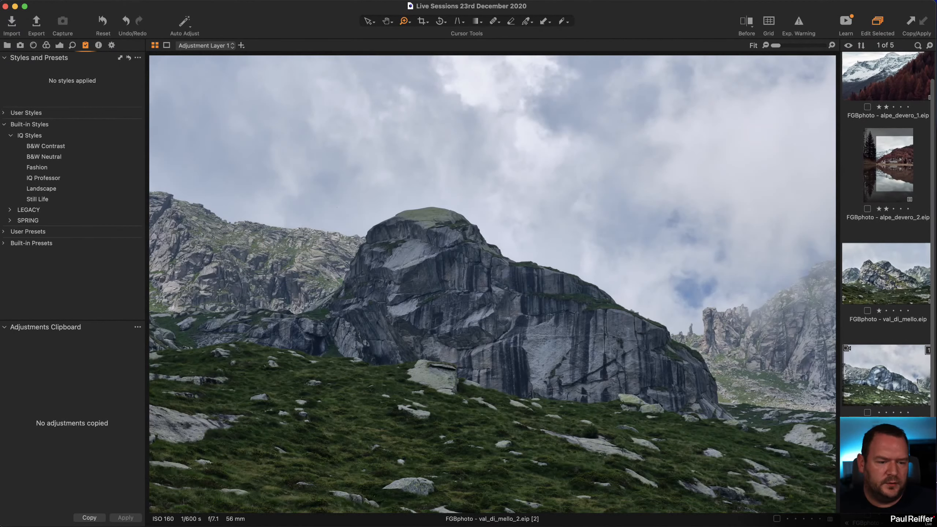
Clone only the re-edited colour variant and apply the built-in IQ style B&W Neutral to the clone
{"action": "key", "text": "F8"}
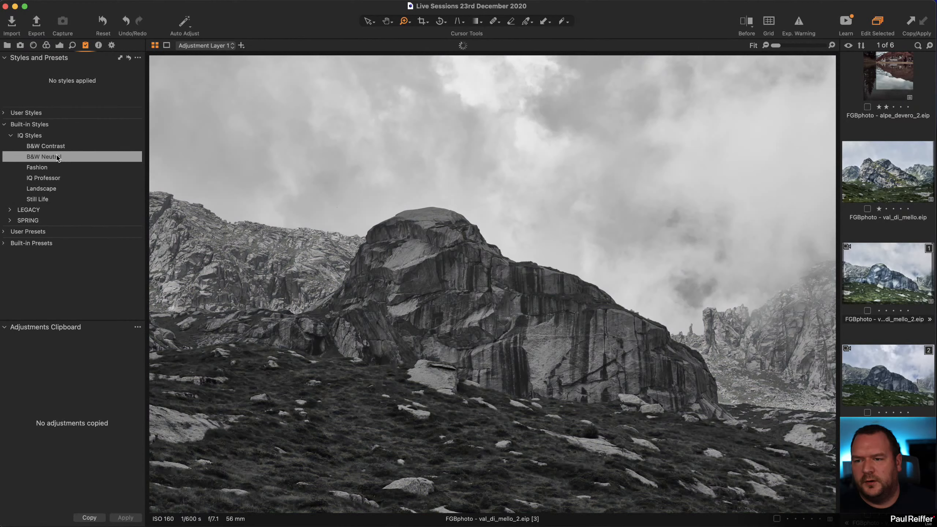
{"action": "left_click", "coordinate": [44, 156]}
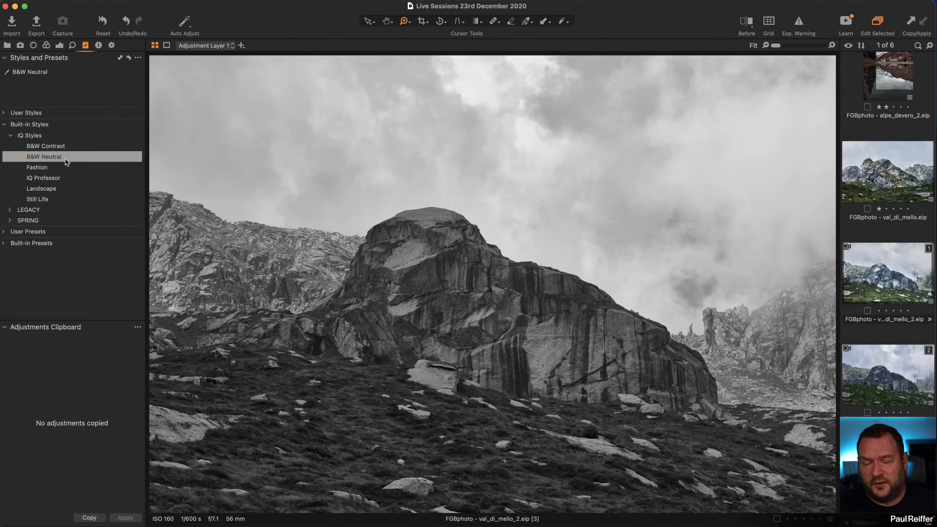
On the black-and-white clone's Background layer, set Clarity to 39 and the RGB levels to shadow 4, midtone 0.06 and highlight 252
{"action": "left_click", "coordinate": [59, 46]}
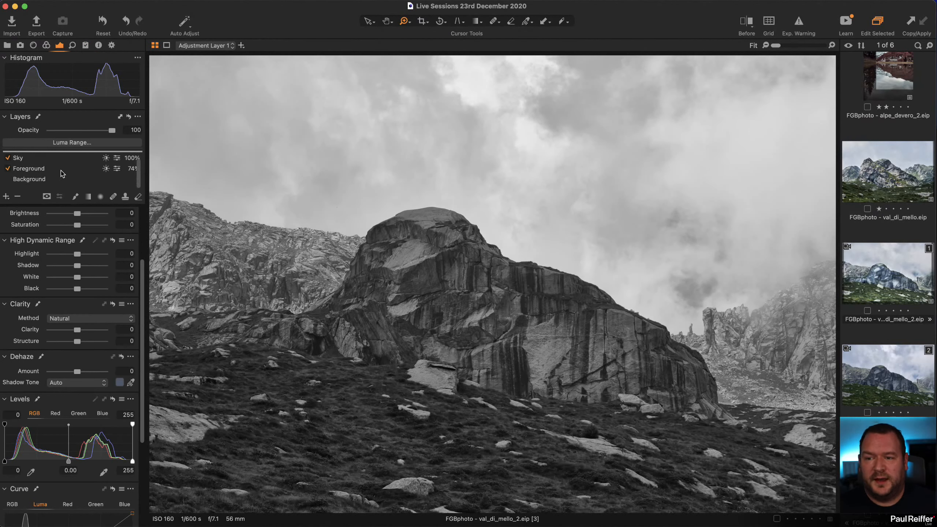
{"action": "left_click", "coordinate": [59, 183]}
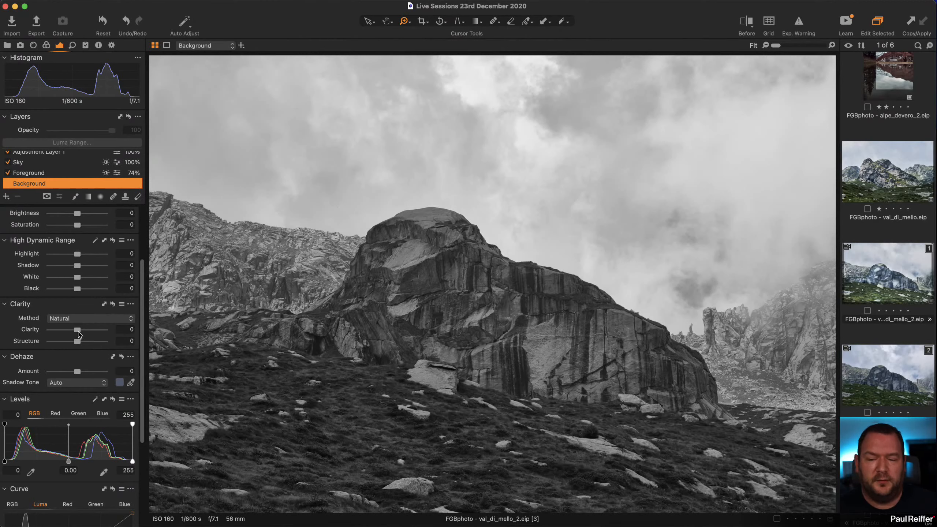
{"action": "left_click_drag", "start_coordinate": [81, 333], "coordinate": [87, 334]}
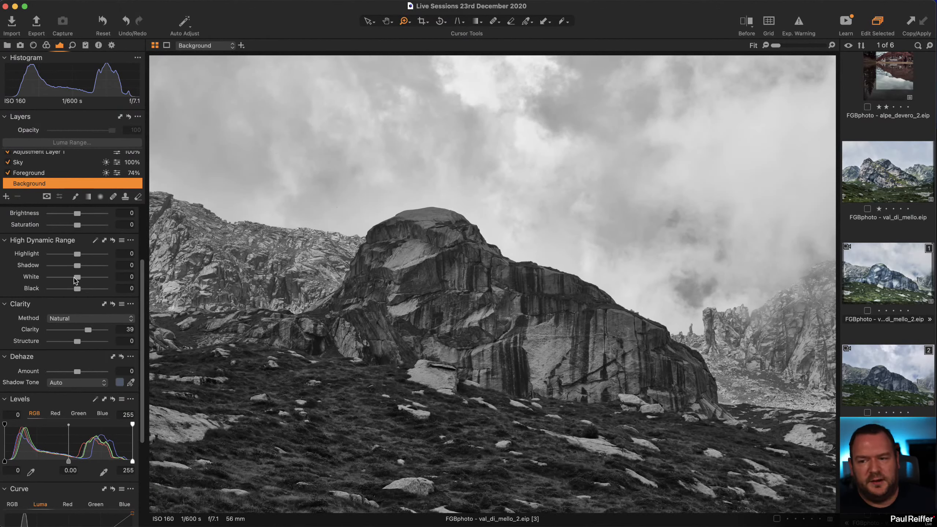
{"action": "scroll", "coordinate": [75, 281], "scroll_direction": "up", "scroll_amount": 1}
{"action": "left_click_drag", "start_coordinate": [131, 472], "coordinate": [130, 472]}
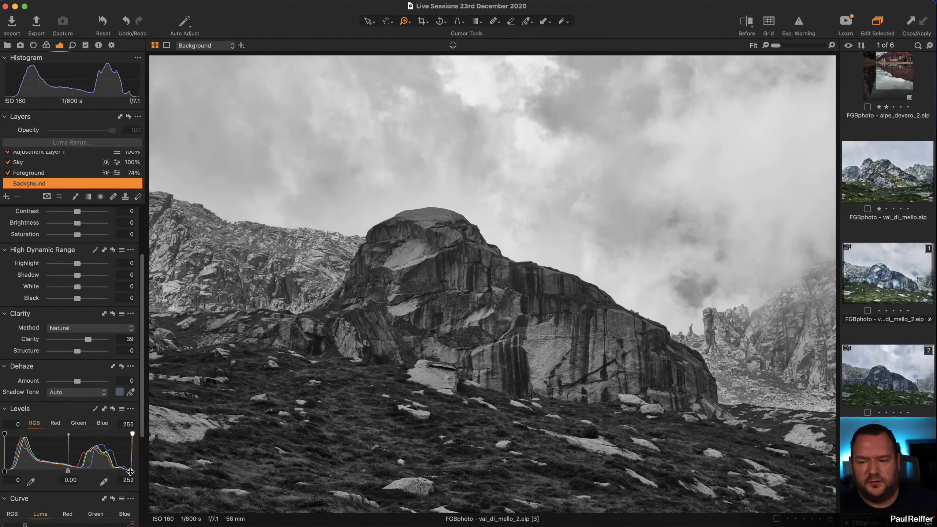
{"action": "left_click_drag", "start_coordinate": [5, 471], "coordinate": [6, 472]}
{"action": "left_click_drag", "start_coordinate": [69, 472], "coordinate": [65, 473]}
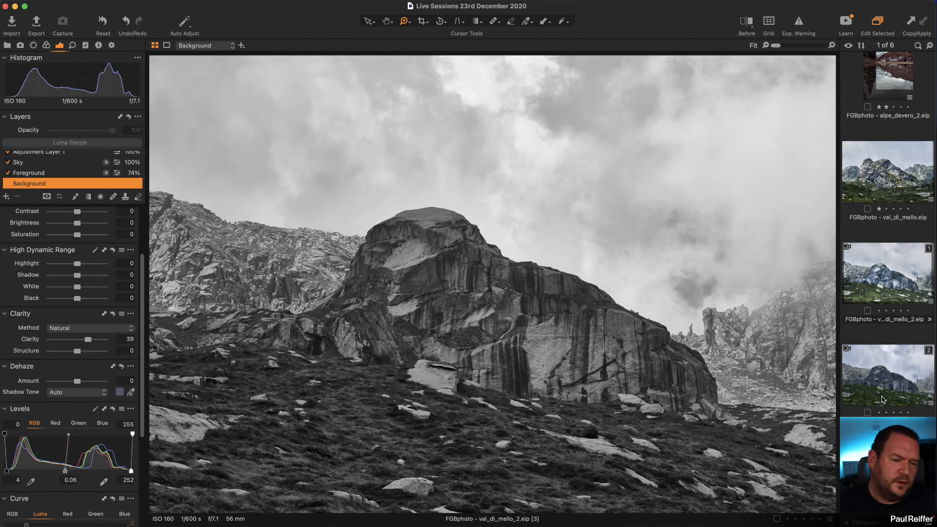
Compare the black-and-white variant side by side with the colour re-edit, and set its Background contrast to 8
{"action": "left_click", "coordinate": [891, 380], "text": "super"}
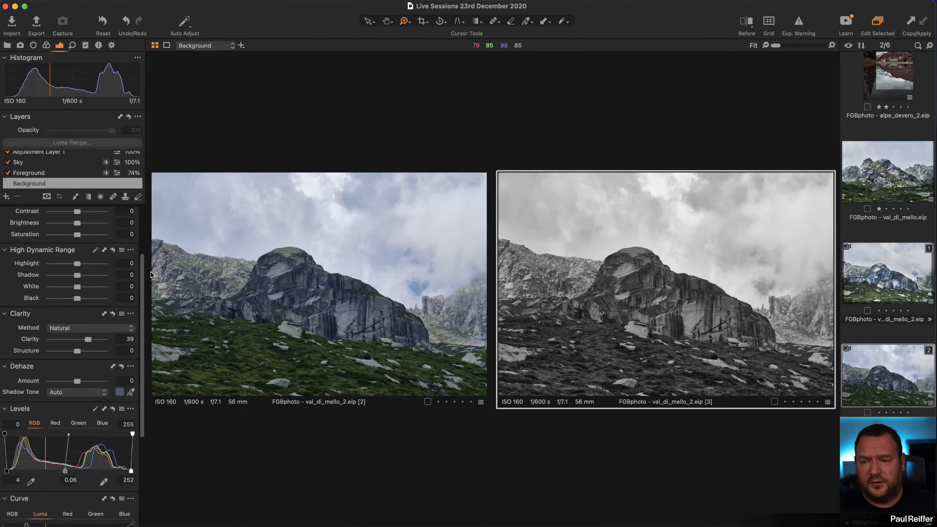
{"action": "key", "text": "Right"}
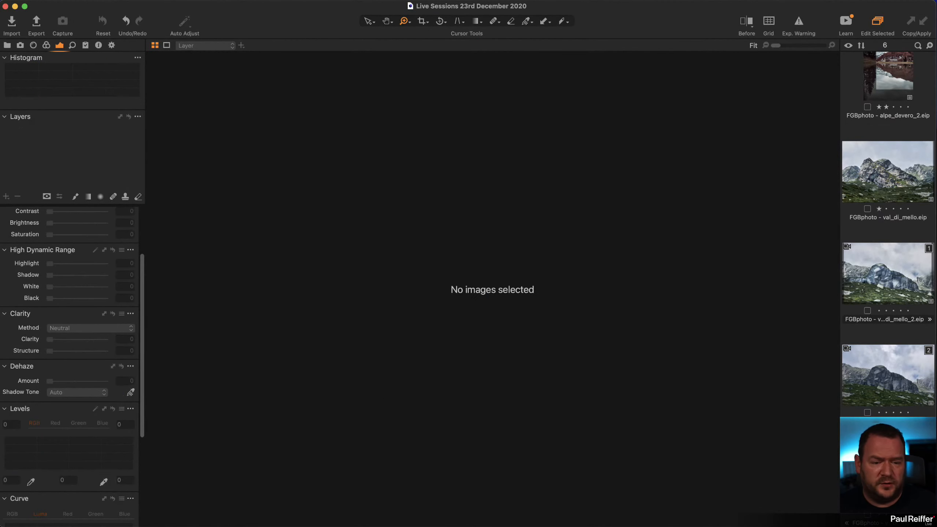
{"action": "left_click_drag", "start_coordinate": [78, 213], "coordinate": [82, 213]}
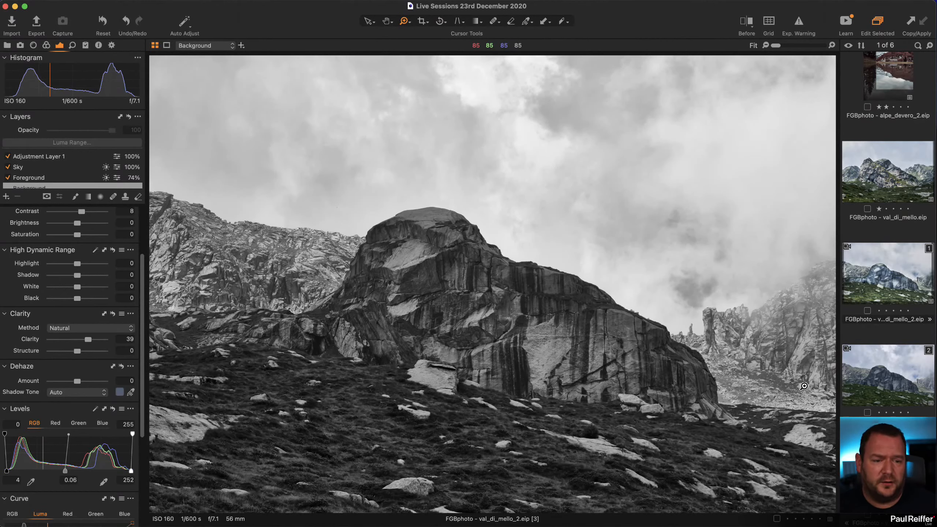
Compare the colour re-edit with the submitter's variant at full size, and with its own unedited state in a split before/after view
{"action": "left_click", "coordinate": [886, 381]}
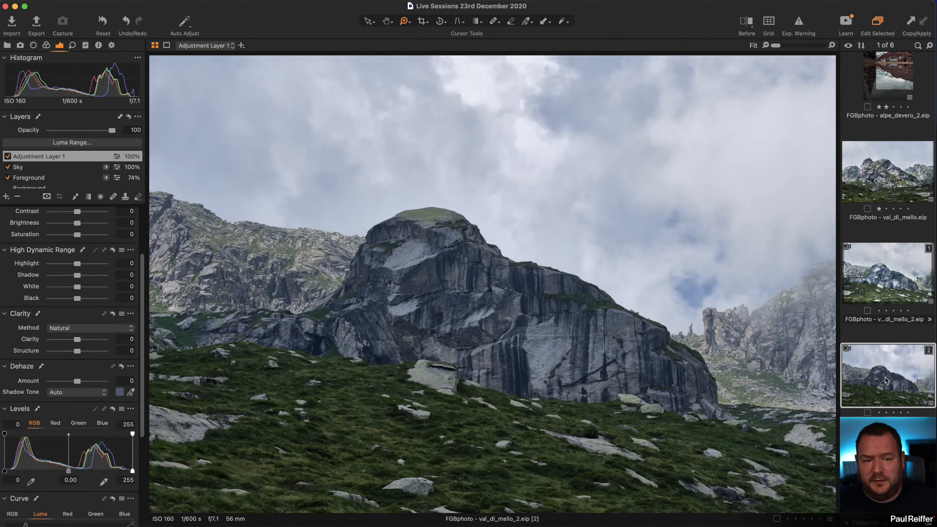
{"action": "left_click", "coordinate": [882, 279]}
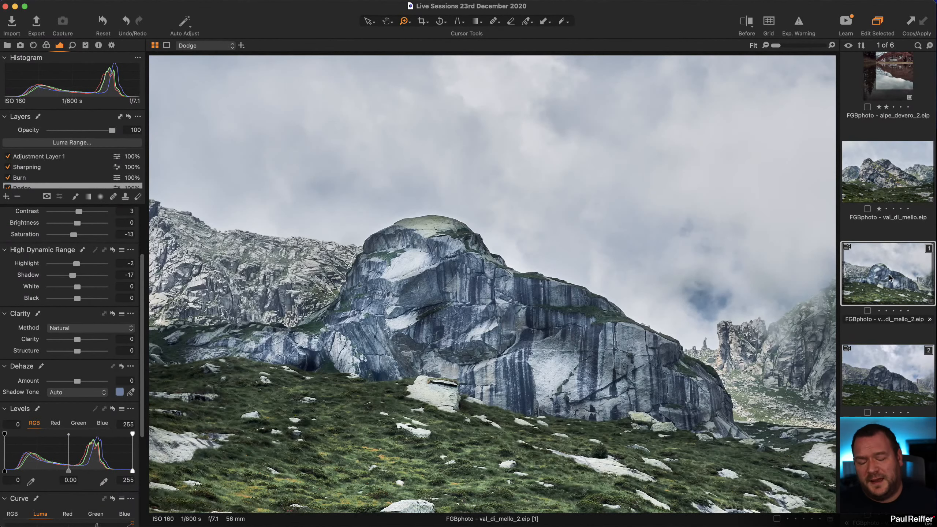
{"action": "left_click", "coordinate": [883, 375]}
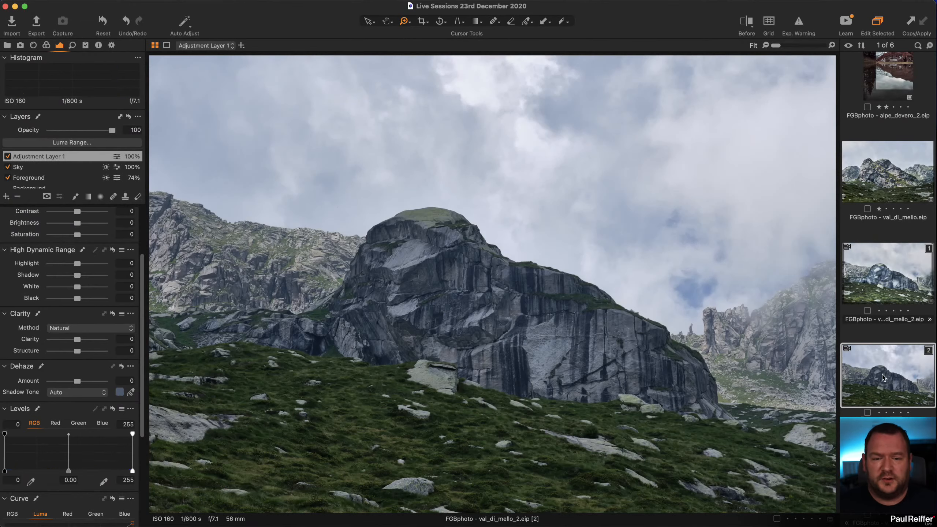
{"action": "key", "text": "y"}
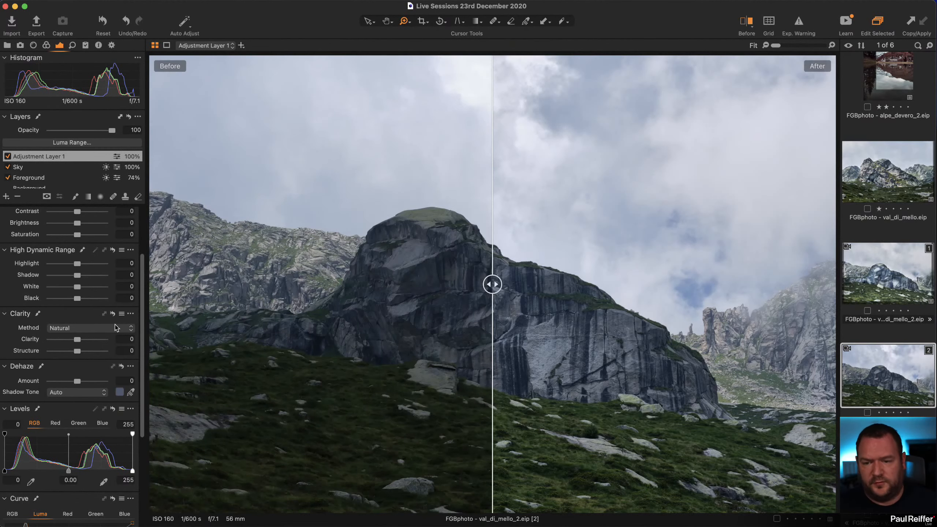
{"action": "mouse_move", "coordinate": [490, 286]}
{"action": "left_mouse_down"}
{"action": "mouse_move", "coordinate": [706, 292]}
{"action": "mouse_move", "coordinate": [209, 286]}
{"action": "mouse_move", "coordinate": [554, 286]}
{"action": "mouse_move", "coordinate": [334, 286]}
{"action": "mouse_move", "coordinate": [287, 366]}
{"action": "mouse_move", "coordinate": [717, 391]}
{"action": "mouse_move", "coordinate": [636, 405]}
{"action": "mouse_move", "coordinate": [303, 384]}
{"action": "left_mouse_up"}
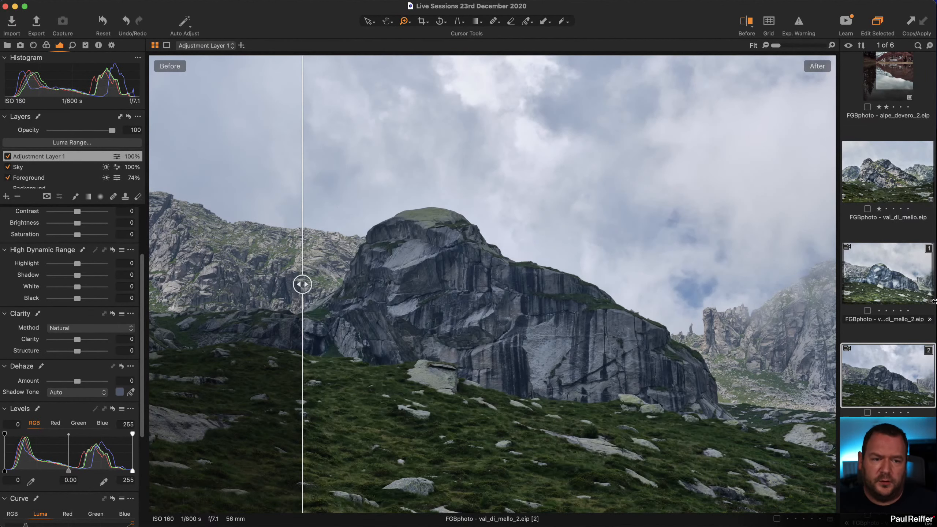
Examine the submitter's variant in the split before/after view, ending on the colour re-edit
{"action": "key", "text": "Up"}
{"action": "left_click_drag", "start_coordinate": [302, 284], "coordinate": [518, 310]}
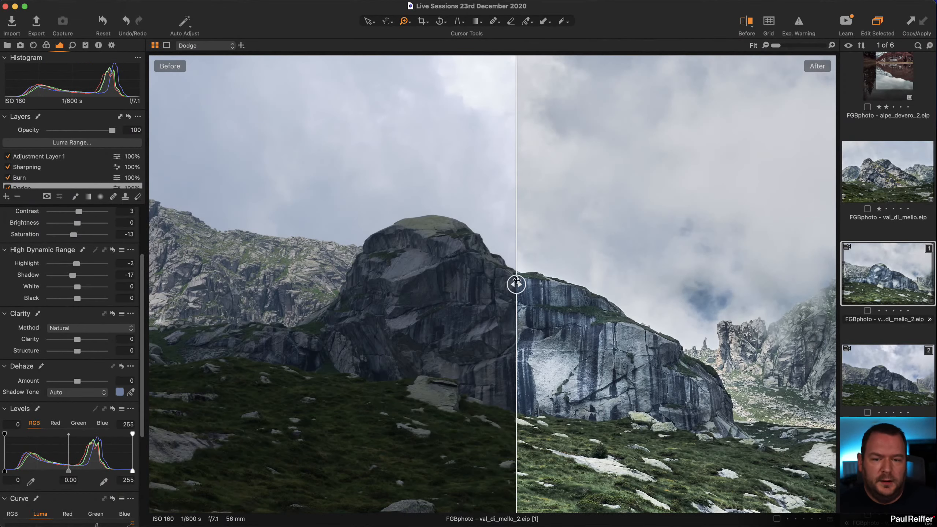
{"action": "key", "text": "y"}
{"action": "left_click", "coordinate": [898, 380]}
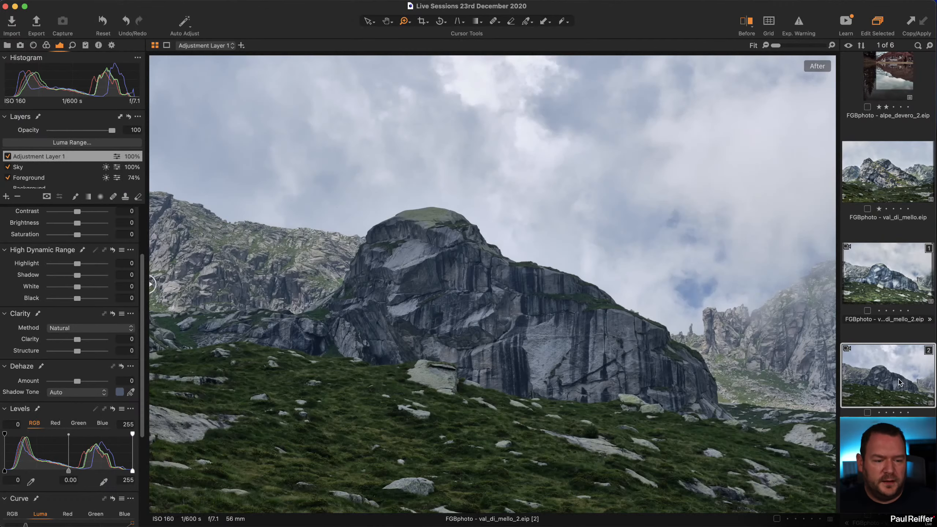